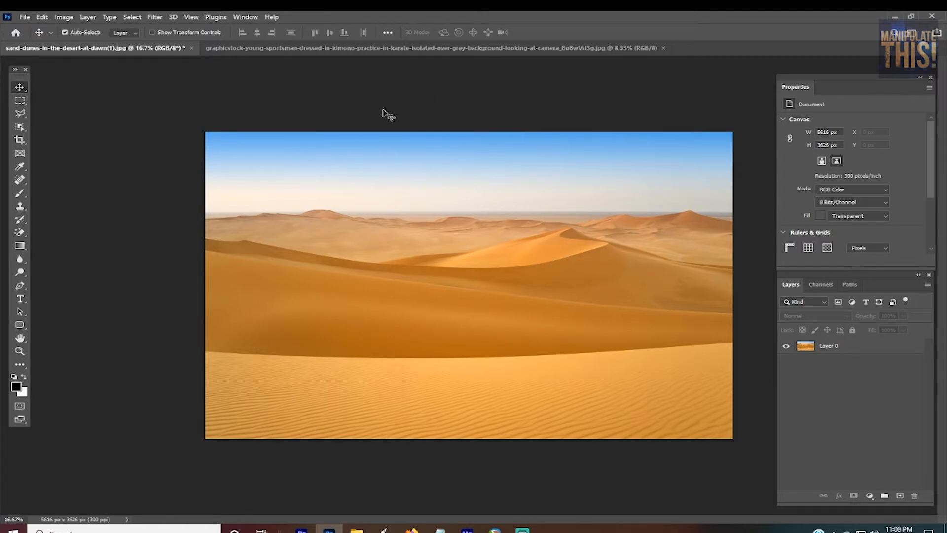
# Step: Convert the locked Background of the karate photo into an editable layer named Layer 0
pyautogui.click(372, 50)
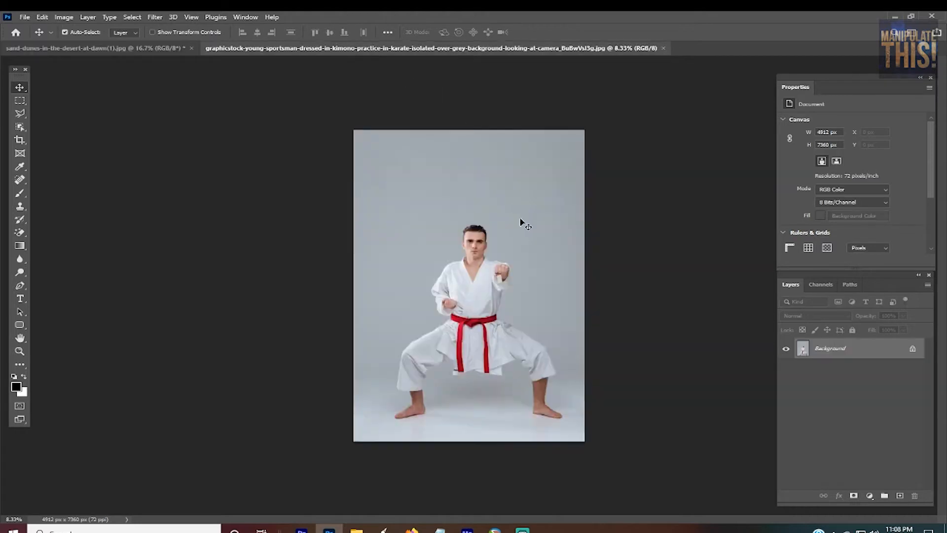
pyautogui.hotkey('ctrl', '+')
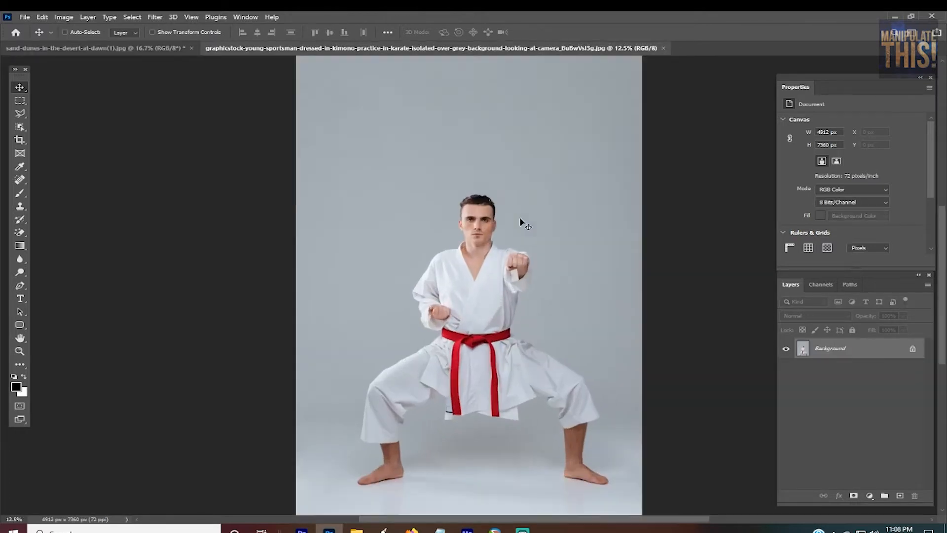
pyautogui.click(101, 48)
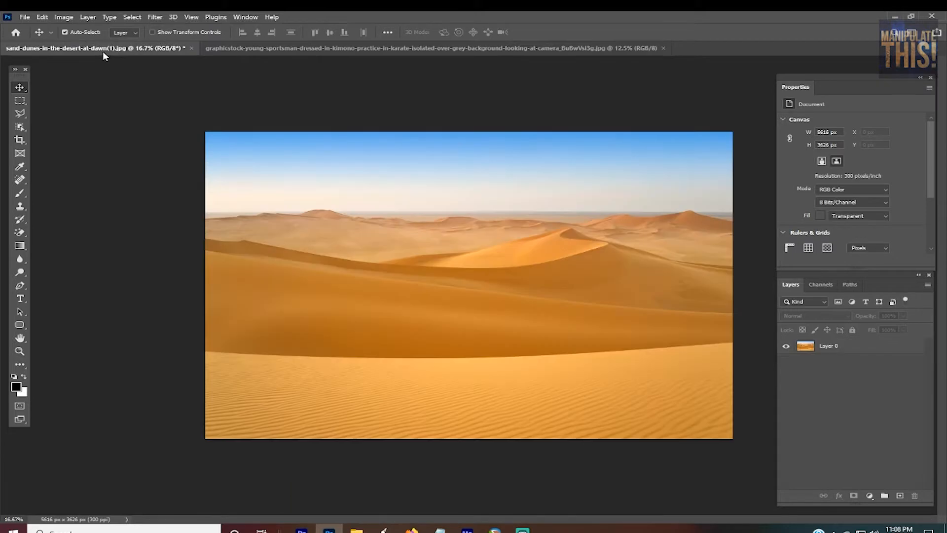
pyautogui.click(282, 48)
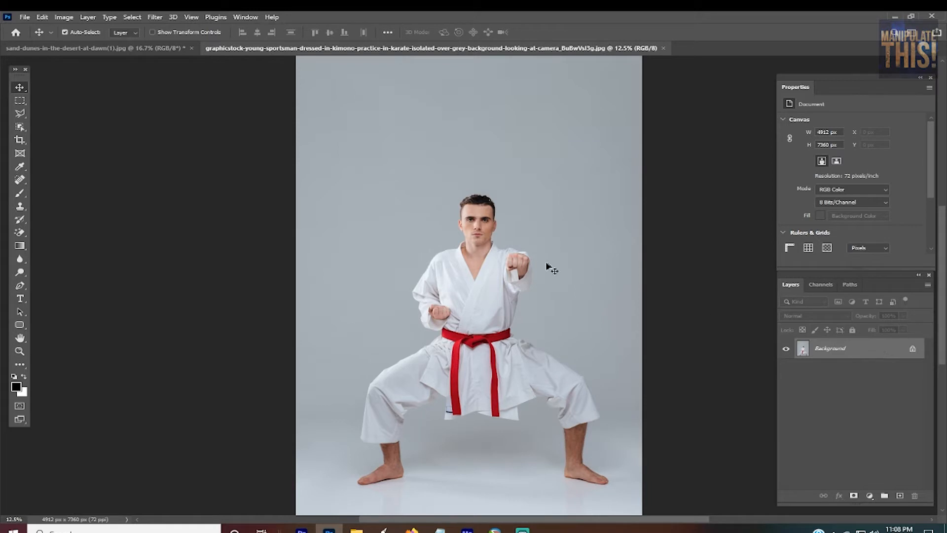
pyautogui.doubleClick(852, 353)
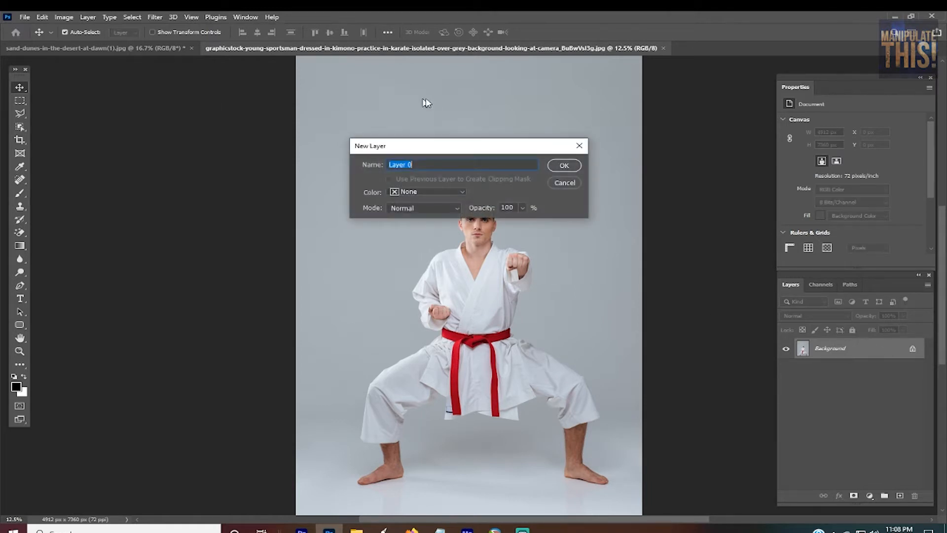
pyautogui.click(575, 166)
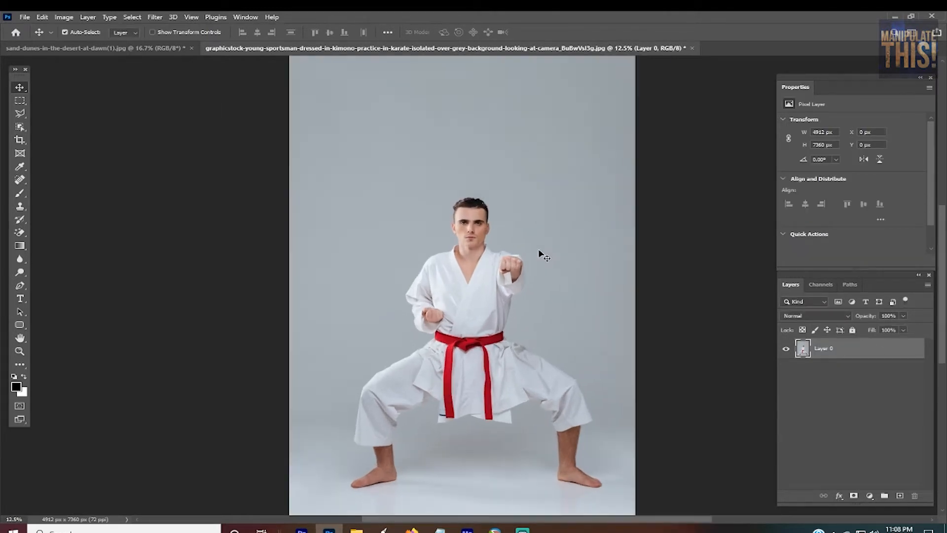
pyautogui.scroll(1, 477, 303)
pyautogui.scroll(-2, 476, 303)
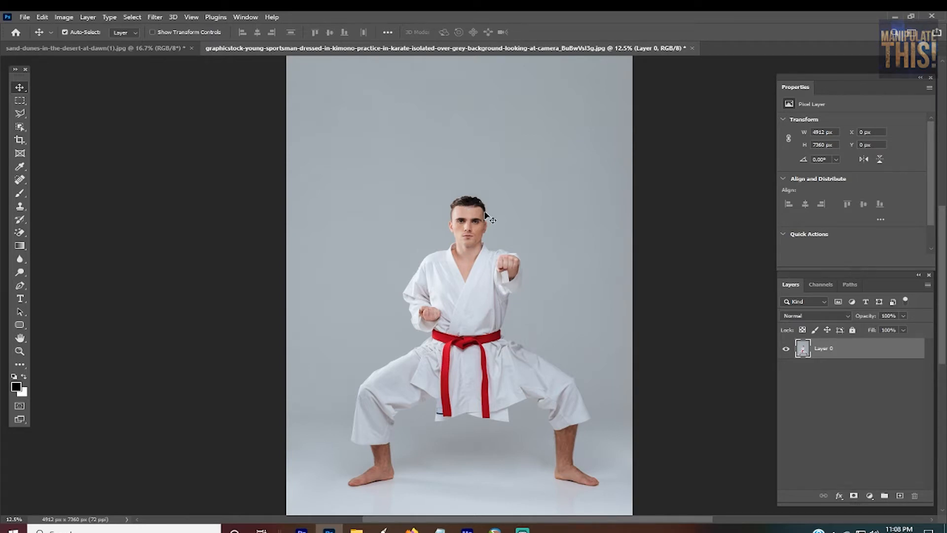
pyautogui.click(115, 52)
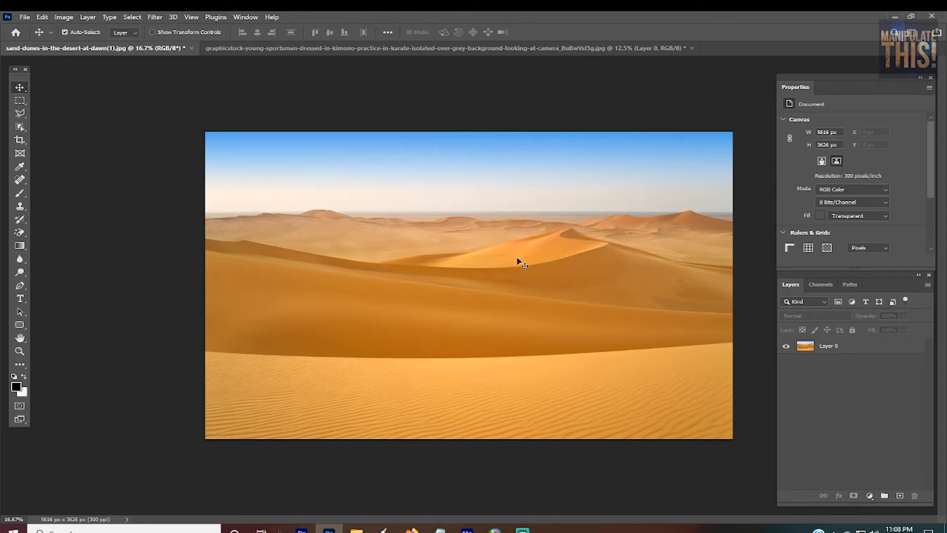
pyautogui.click(353, 48)
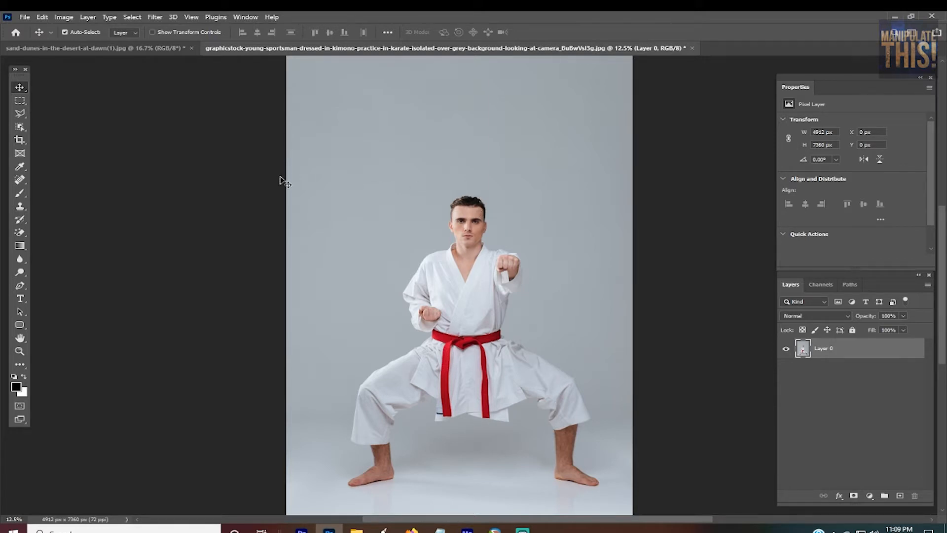
# Step: Select the karate man with the Object Selection tool and hide the grey backdrop with a layer mask
pyautogui.click(20, 127)
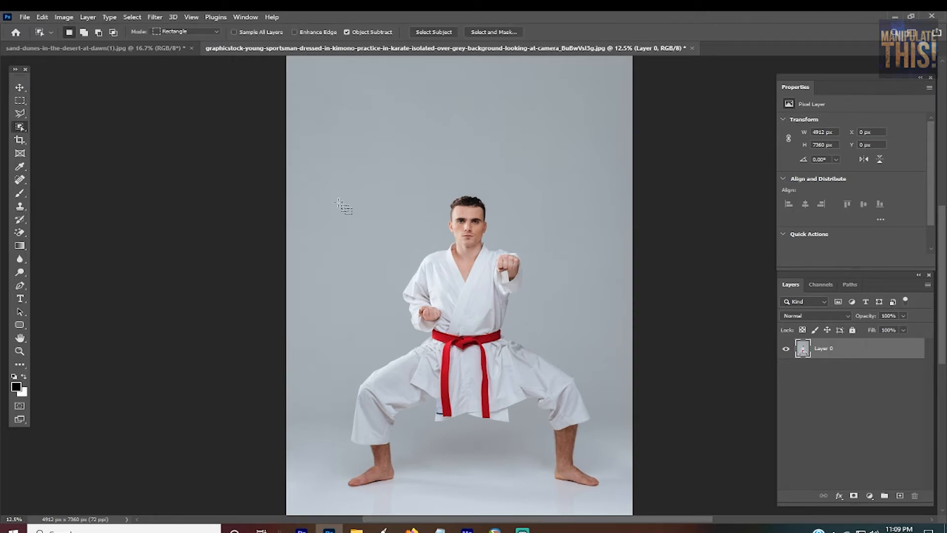
pyautogui.moveTo(312, 164); pyautogui.dragTo(623, 500)
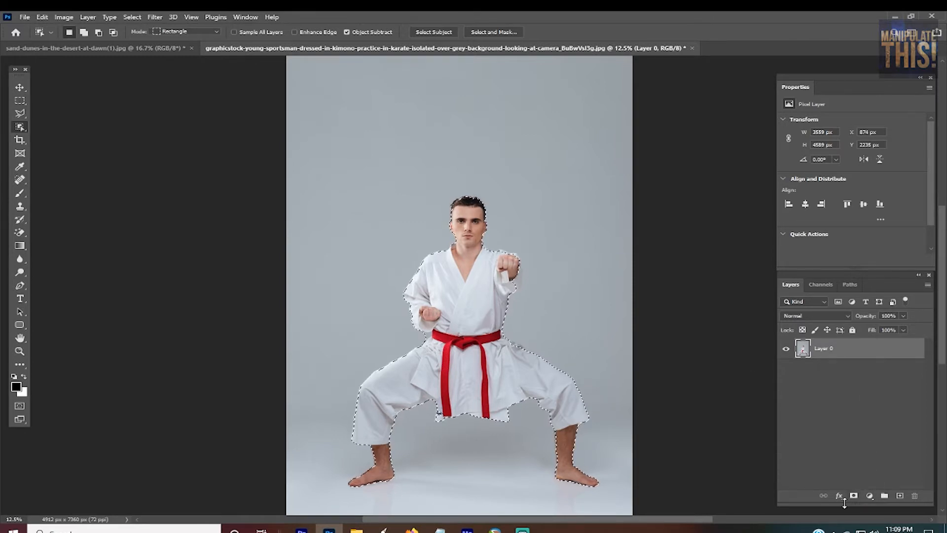
pyautogui.press('o')
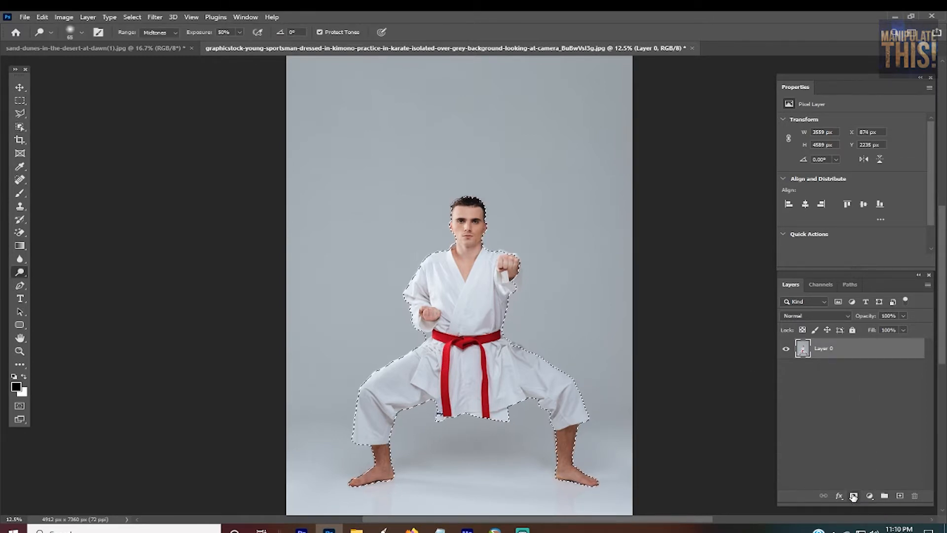
pyautogui.click(853, 495)
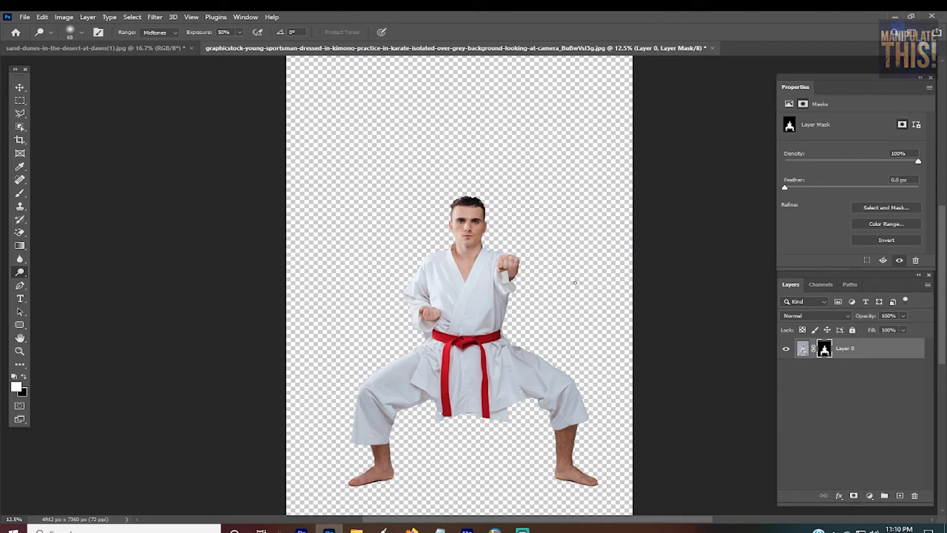
# Step: Examine the mask edges around the man's sleeves, outstretched fist and hair at high magnification
pyautogui.hotkey('ctrl', '+')
pyautogui.hotkey('ctrl', '+')
pyautogui.hotkey('ctrl', '+')
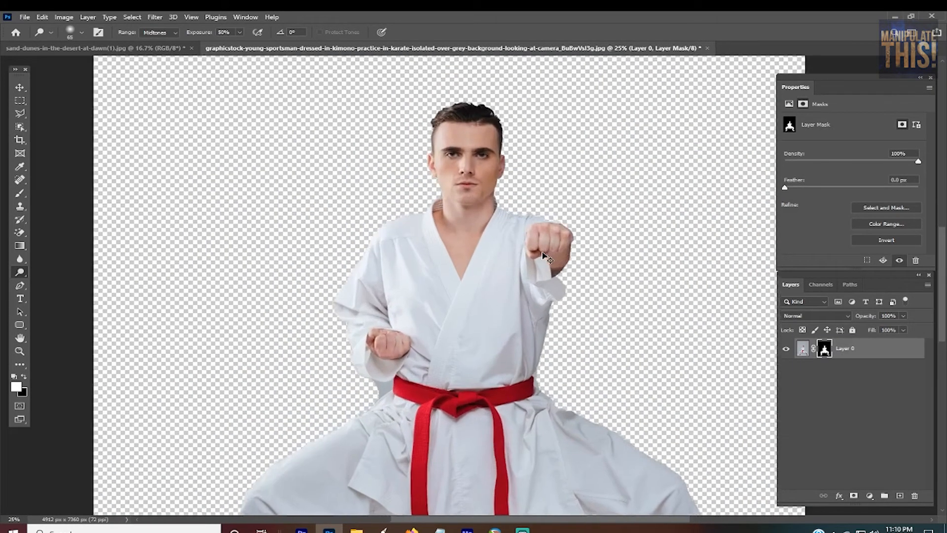
pyautogui.scroll(6, 548, 282)
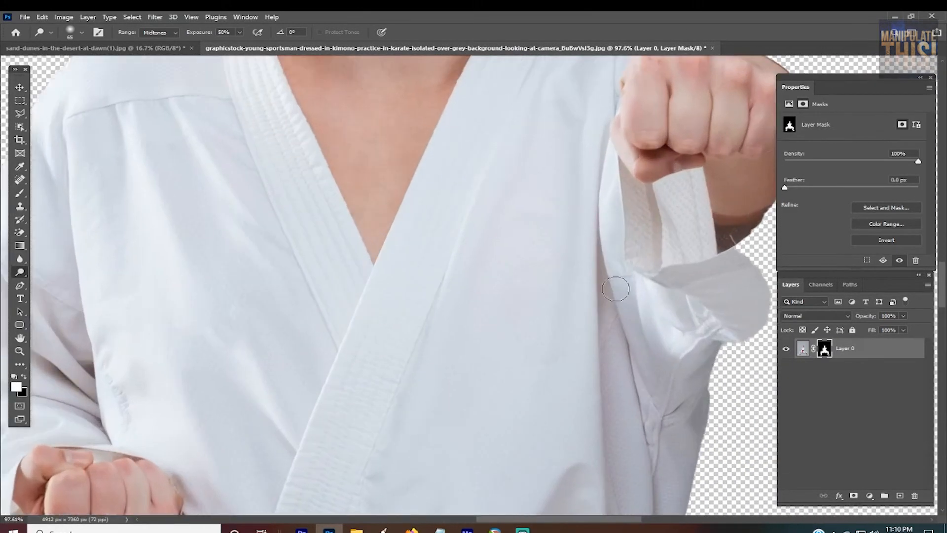
pyautogui.scroll(-5, 615, 289)
pyautogui.scroll(2, 738, 230)
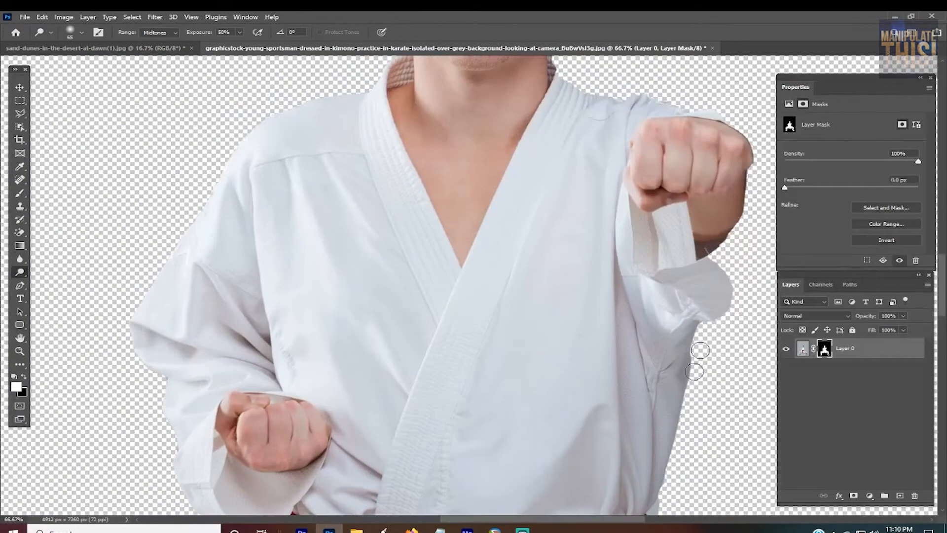
pyautogui.moveTo(616, 521); pyautogui.dragTo(646, 521)
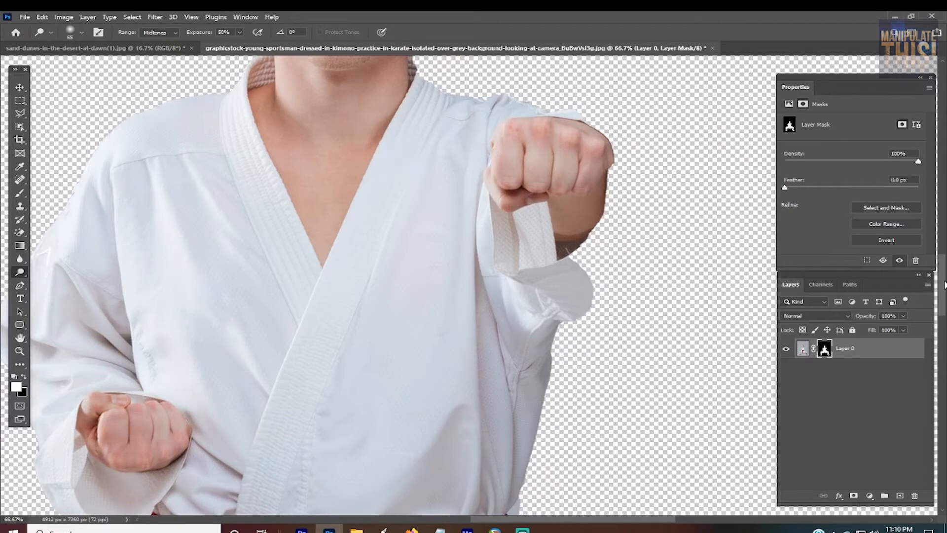
pyautogui.scroll(5, 944, 285)
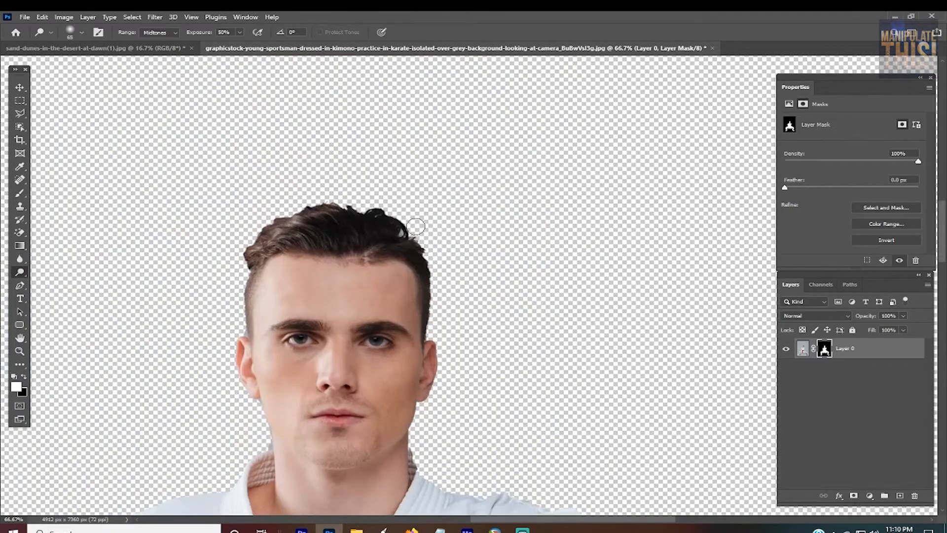
pyautogui.hotkey('ctrl', '+')
pyautogui.hotkey('ctrl', '+')
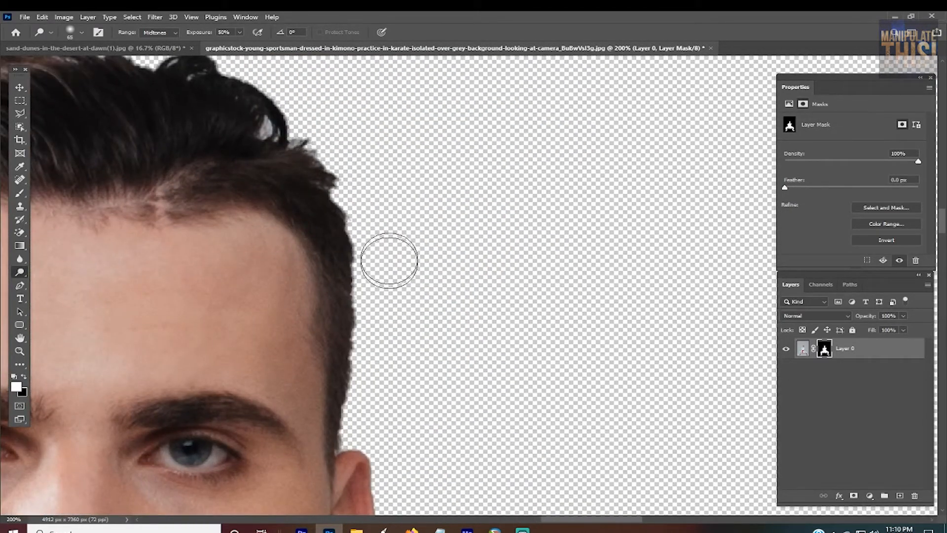
pyautogui.hotkey('ctrl', '-')
pyautogui.hotkey('ctrl', '-')
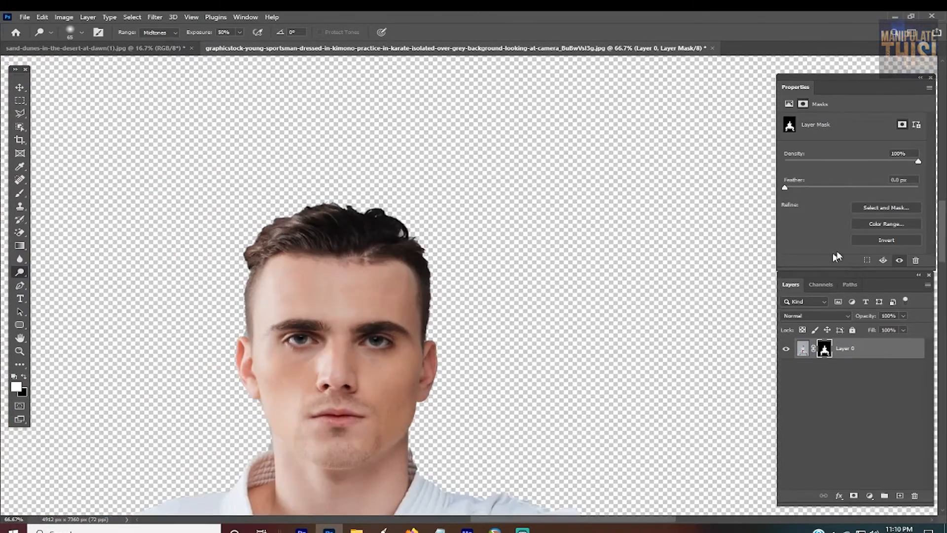
pyautogui.hotkey('ctrl', '-')
pyautogui.moveTo(943, 217); pyautogui.dragTo(942, 254)
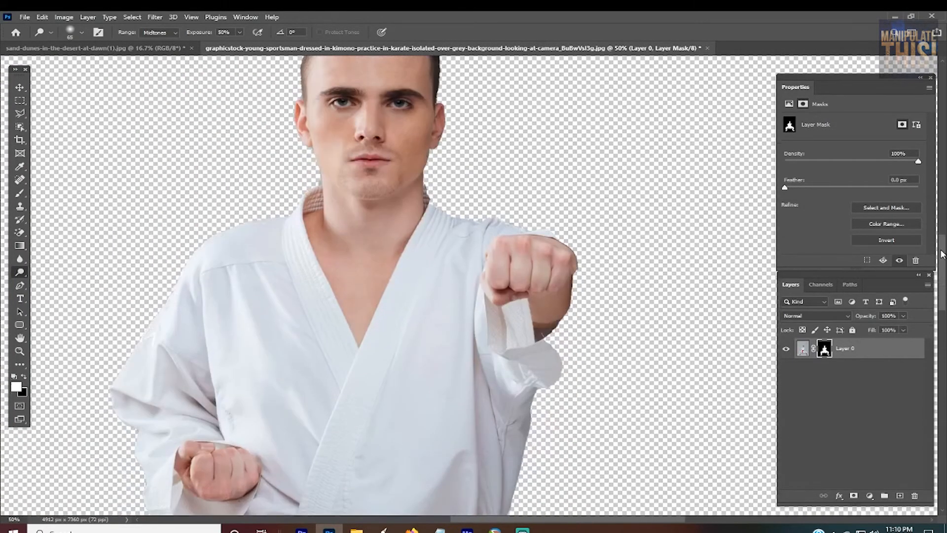
# Step: Open the karate man's layer mask in the Select and Mask workspace
pyautogui.click(791, 101)
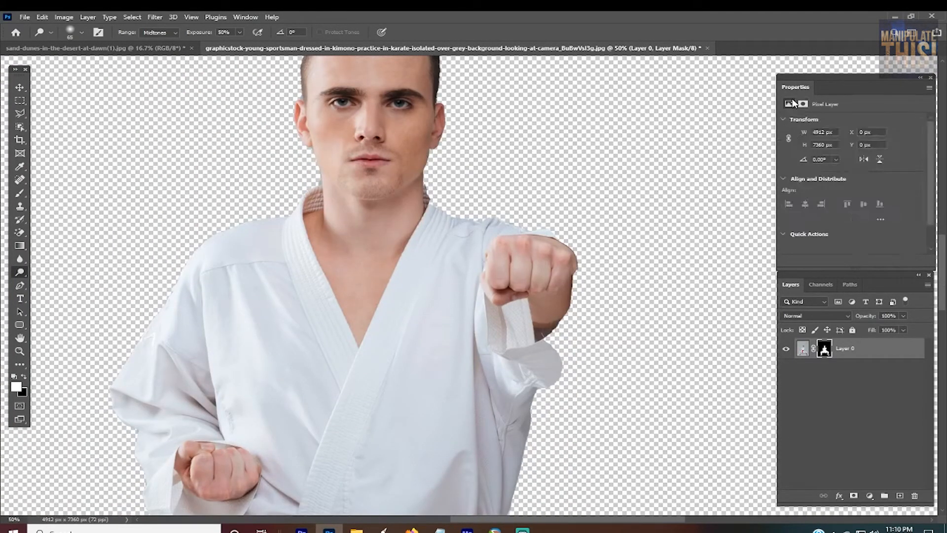
pyautogui.click(804, 103)
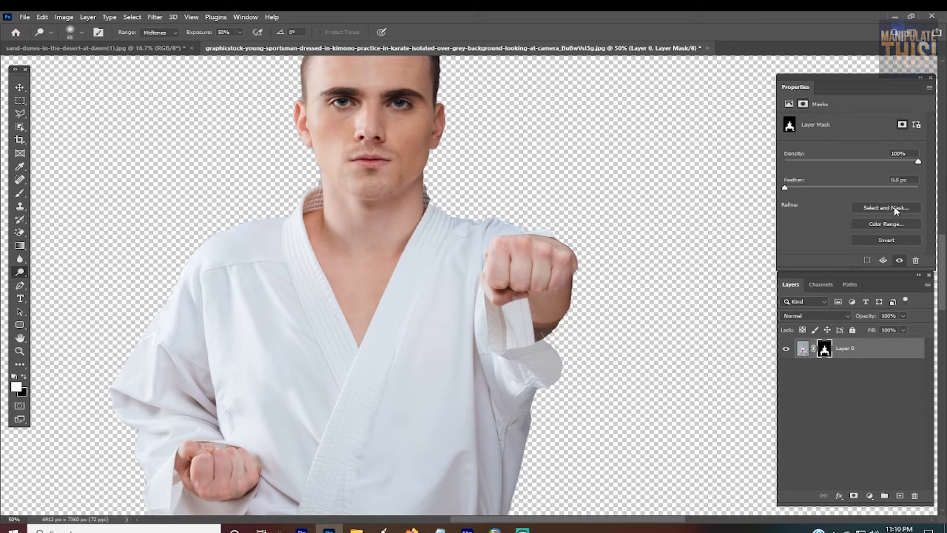
pyautogui.click(894, 207)
pyautogui.press('Escape')
pyautogui.click(833, 353)
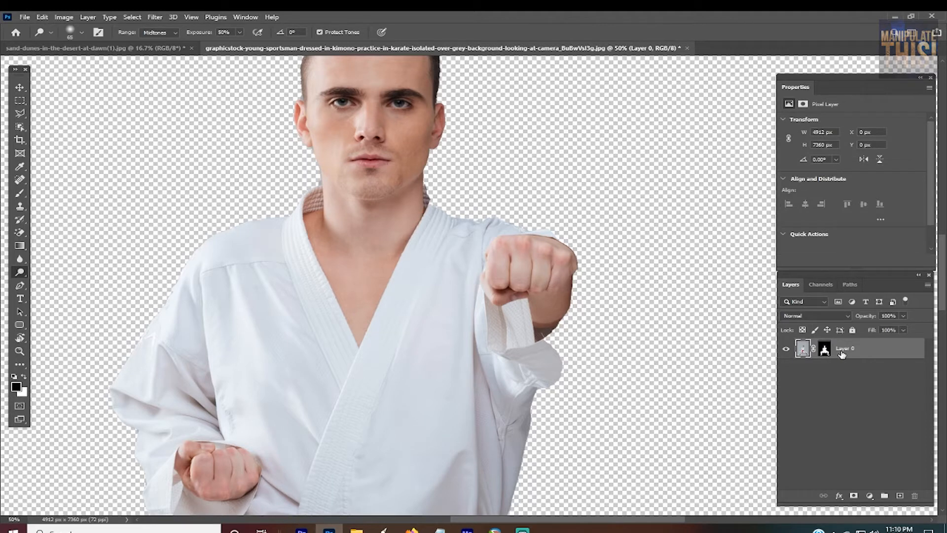
pyautogui.click(827, 349)
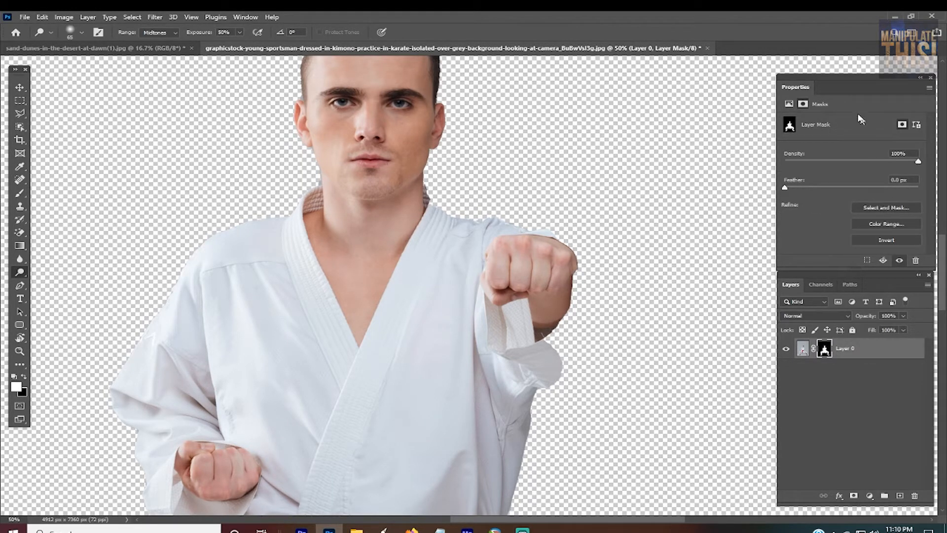
pyautogui.click(902, 209)
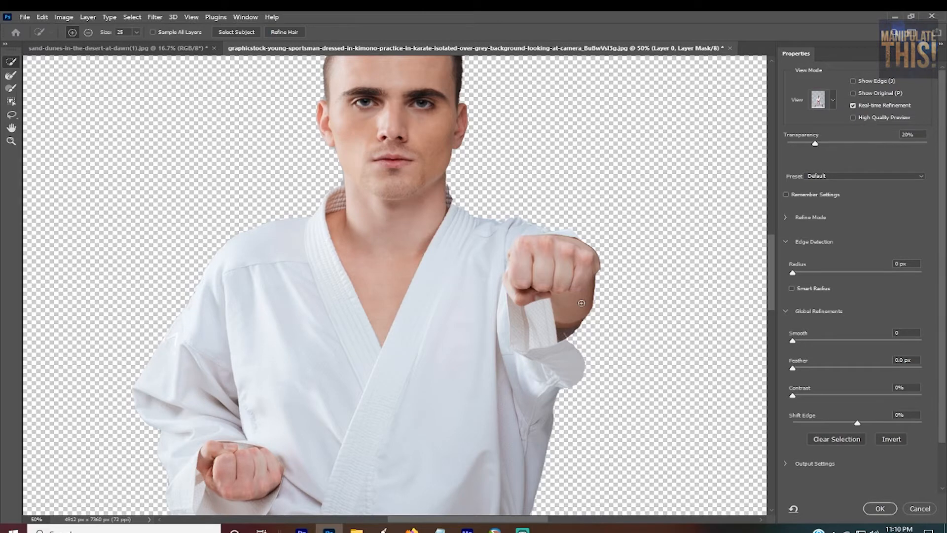
# Step: Add the missing sleeve edge around the outstretched fist and forearm to the mask with the Quick Selection tool
pyautogui.hotkey('ctrl', '+')
pyautogui.hotkey('ctrl', '+')
pyautogui.hotkey('ctrl', '+')
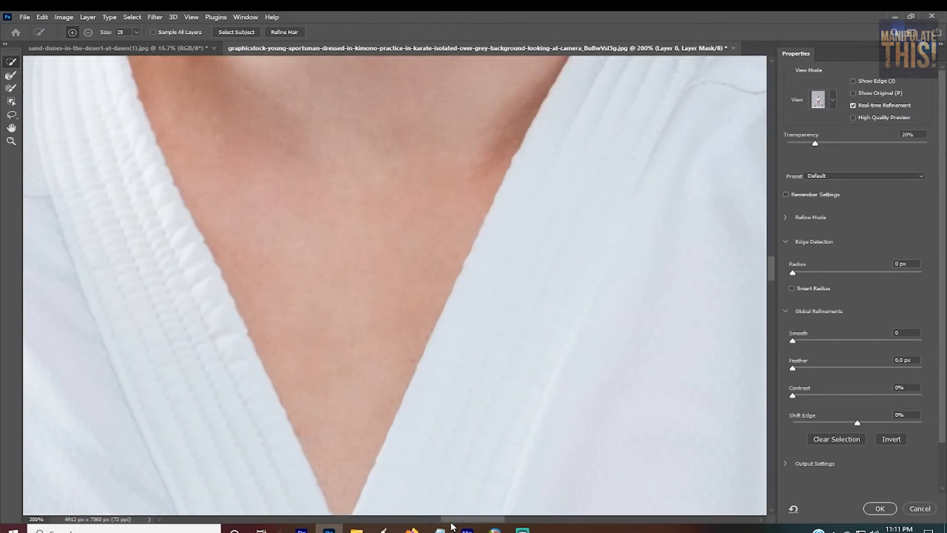
pyautogui.moveTo(451, 522); pyautogui.dragTo(511, 518)
pyautogui.scroll(-3, 526, 439)
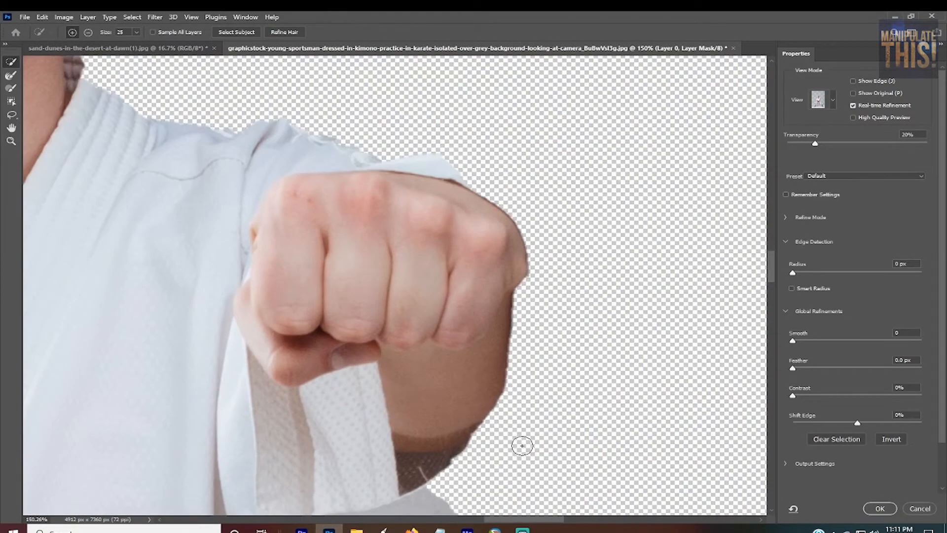
pyautogui.scroll(-2, 523, 446)
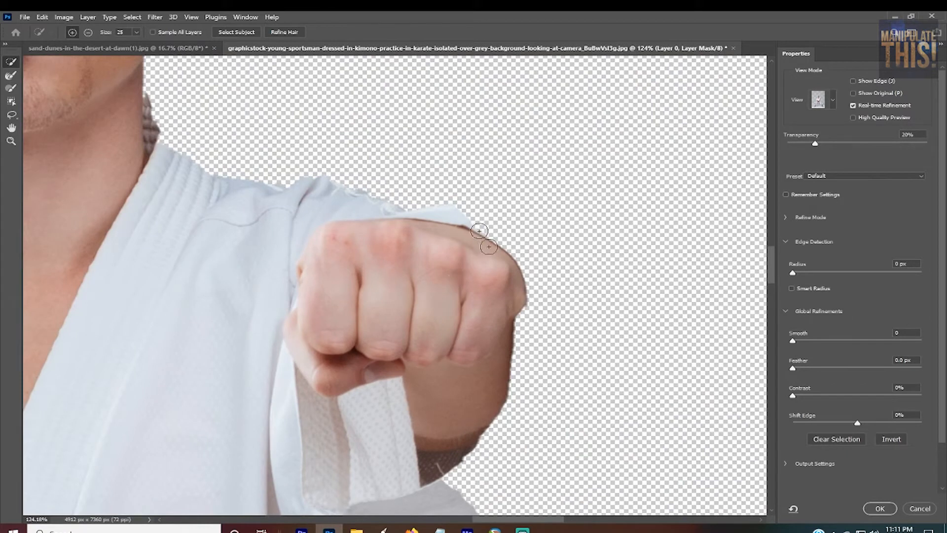
pyautogui.moveTo(479, 231)
pyautogui.mouseDown()
pyautogui.moveTo(522, 269)
pyautogui.moveTo(511, 261)
pyautogui.moveTo(527, 310)
pyautogui.moveTo(523, 282)
pyautogui.moveTo(516, 391)
pyautogui.moveTo(509, 409)
pyautogui.moveTo(503, 401)
pyautogui.moveTo(490, 449)
pyautogui.moveTo(470, 461)
pyautogui.moveTo(463, 453)
pyautogui.moveTo(442, 481)
pyautogui.moveTo(474, 467)
pyautogui.moveTo(482, 451)
pyautogui.moveTo(458, 490)
pyautogui.moveTo(516, 400)
pyautogui.moveTo(516, 342)
pyautogui.moveTo(516, 372)
pyautogui.mouseUp()
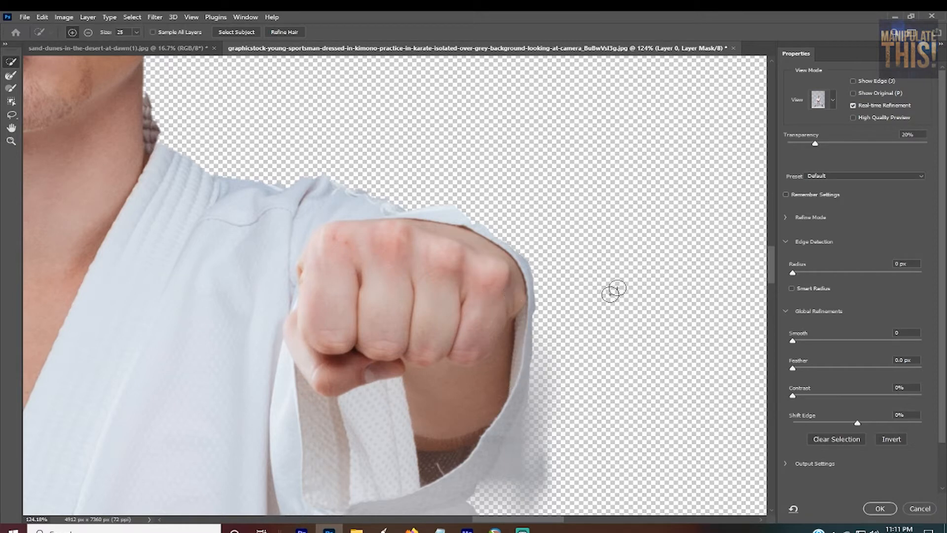
# Step: Extend the mask over the missing lower cuff and the outer side of the sleeve below the outstretched fist
pyautogui.scroll(-5, 486, 247)
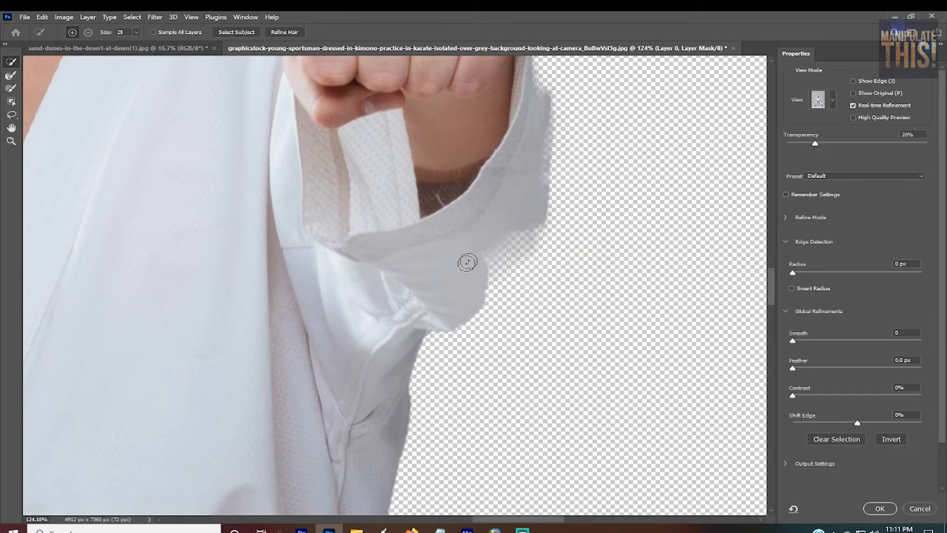
pyautogui.moveTo(467, 263)
pyautogui.mouseDown()
pyautogui.moveTo(495, 226)
pyautogui.moveTo(496, 253)
pyautogui.moveTo(518, 220)
pyautogui.moveTo(505, 249)
pyautogui.moveTo(528, 214)
pyautogui.moveTo(522, 249)
pyautogui.moveTo(527, 224)
pyautogui.moveTo(489, 283)
pyautogui.moveTo(516, 250)
pyautogui.moveTo(512, 262)
pyautogui.moveTo(441, 315)
pyautogui.moveTo(502, 262)
pyautogui.mouseUp()
pyautogui.moveTo(770, 275); pyautogui.dragTo(771, 253)
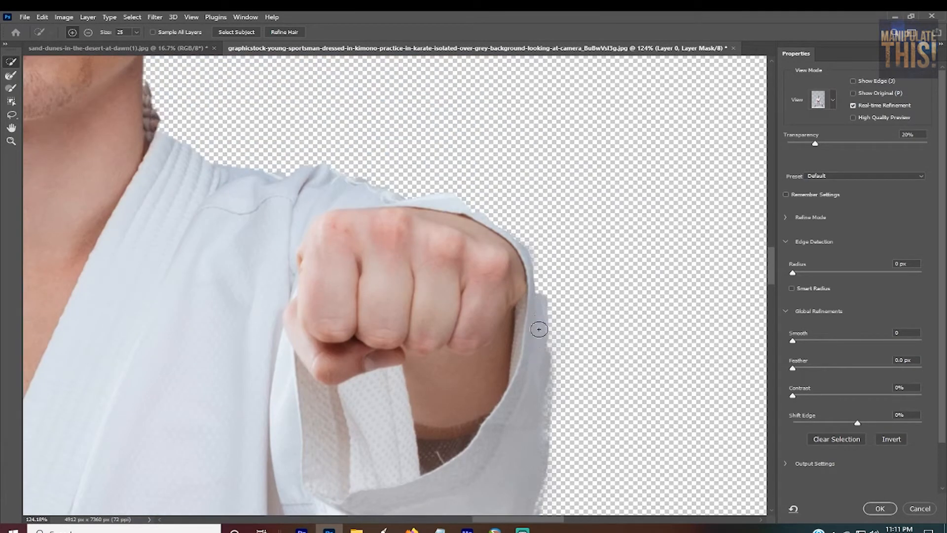
pyautogui.moveTo(539, 329)
pyautogui.mouseDown()
pyautogui.moveTo(523, 261)
pyautogui.moveTo(535, 291)
pyautogui.moveTo(540, 381)
pyautogui.moveTo(540, 336)
pyautogui.moveTo(536, 402)
pyautogui.mouseUp()
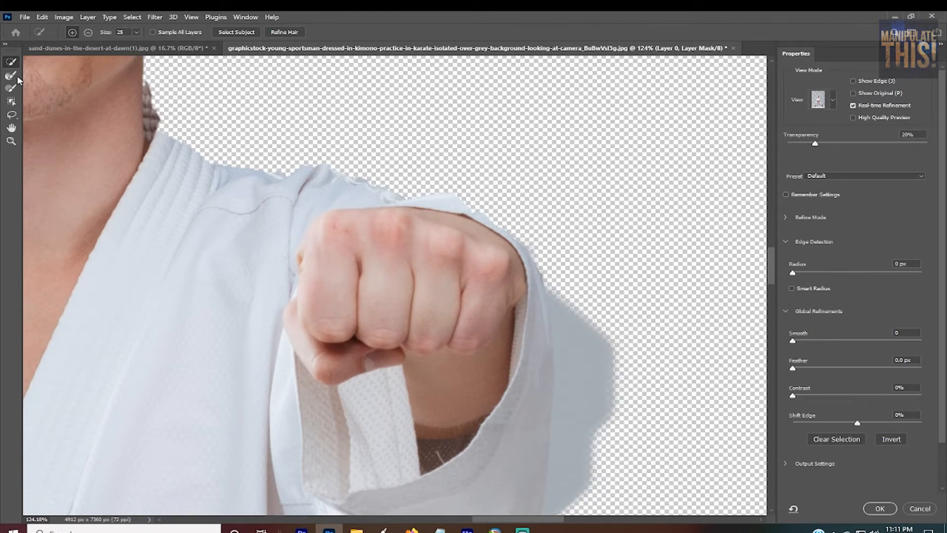
# Step: Subtract the leftover grey background outside the sleeve and lower cuff of the outstretched arm, using a size 9 Quick Selection brush
pyautogui.click(87, 32)
pyautogui.press('[')
pyautogui.moveTo(597, 343); pyautogui.dragTo(596, 416)
pyautogui.moveTo(588, 366)
pyautogui.mouseDown()
pyautogui.moveTo(561, 324)
pyautogui.moveTo(567, 337)
pyautogui.moveTo(568, 324)
pyautogui.moveTo(620, 312)
pyautogui.moveTo(612, 377)
pyautogui.moveTo(581, 412)
pyautogui.moveTo(574, 507)
pyautogui.moveTo(567, 491)
pyautogui.moveTo(600, 450)
pyautogui.moveTo(596, 466)
pyautogui.moveTo(602, 400)
pyautogui.moveTo(618, 357)
pyautogui.moveTo(611, 430)
pyautogui.moveTo(561, 496)
pyautogui.mouseUp()
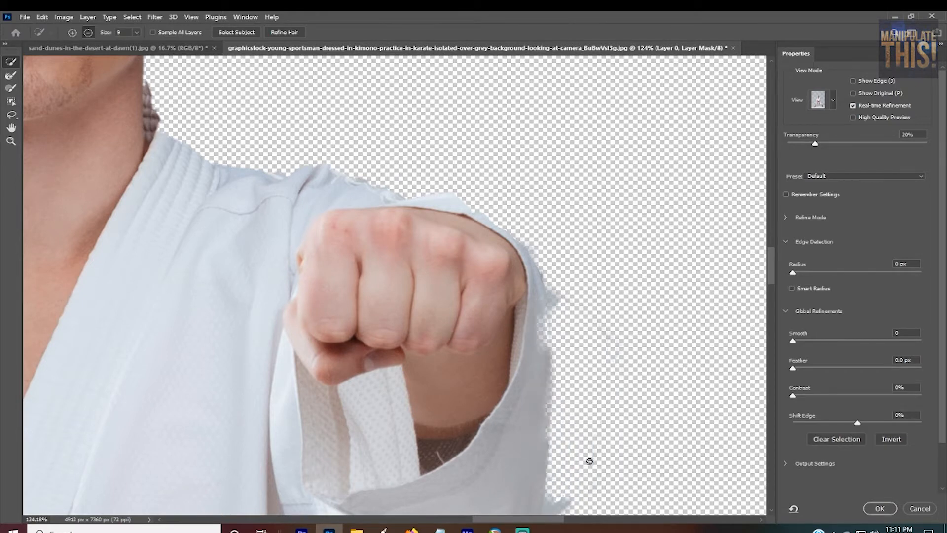
pyautogui.scroll(-6, 589, 461)
pyautogui.scroll(4, 659, 428)
pyautogui.moveTo(774, 267); pyautogui.dragTo(771, 282)
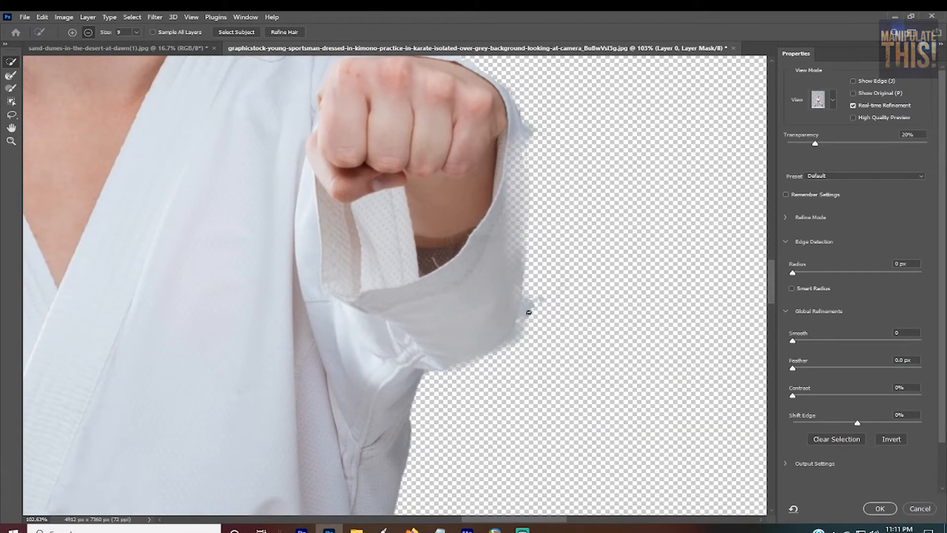
pyautogui.moveTo(528, 312); pyautogui.dragTo(518, 325)
# Step: Subtract the grey background remnants along the jaw and neck and beside the collar on both sides of the neck
pyautogui.moveTo(775, 289); pyautogui.dragTo(772, 276)
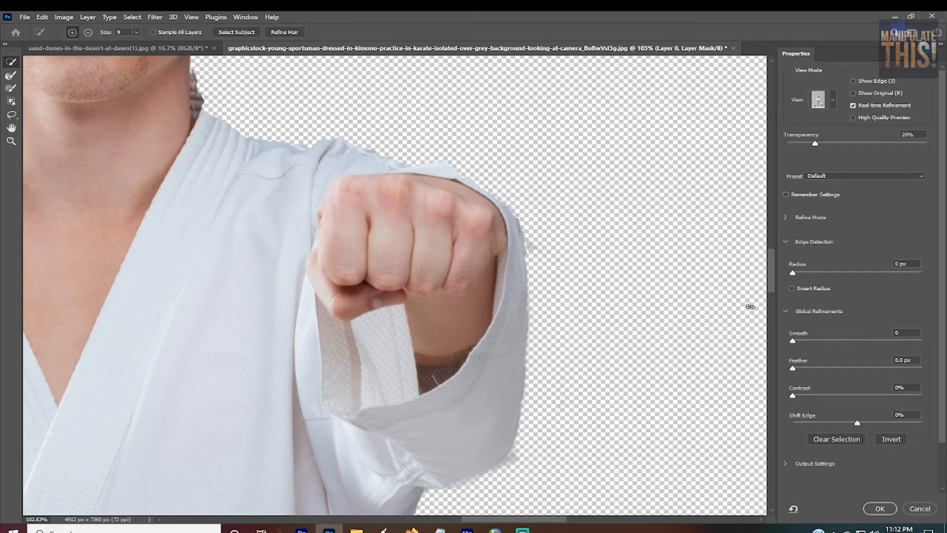
pyautogui.moveTo(773, 276); pyautogui.dragTo(773, 250)
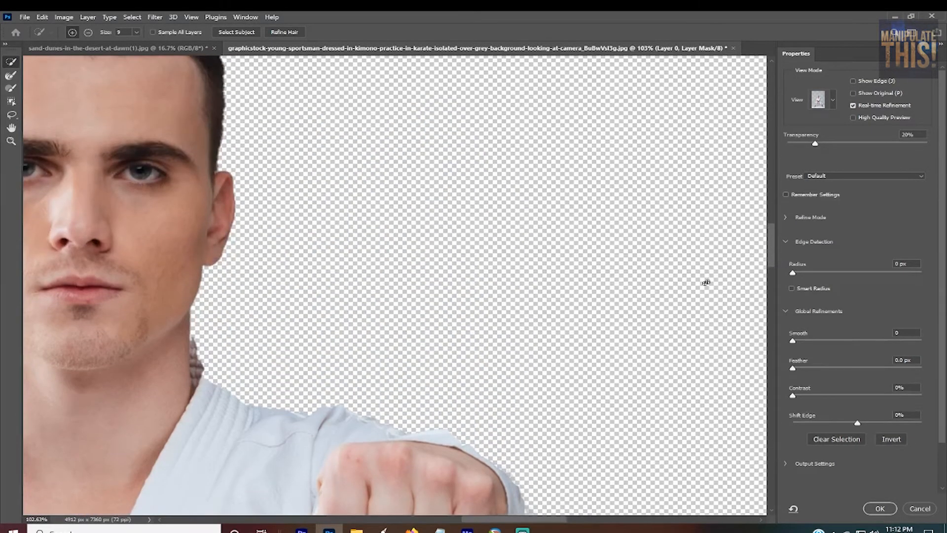
pyautogui.moveTo(537, 517); pyautogui.dragTo(506, 517)
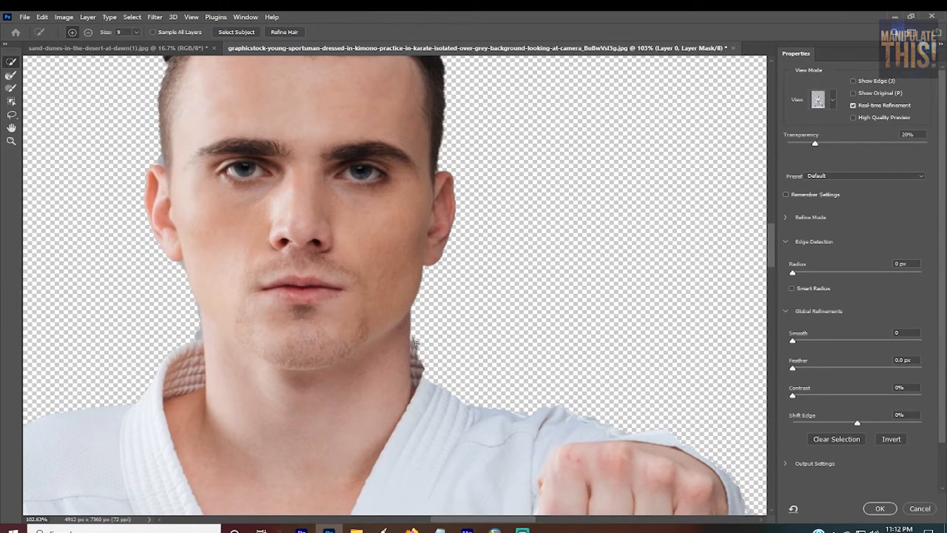
pyautogui.scroll(7, 392, 287)
pyautogui.scroll(-5, 478, 365)
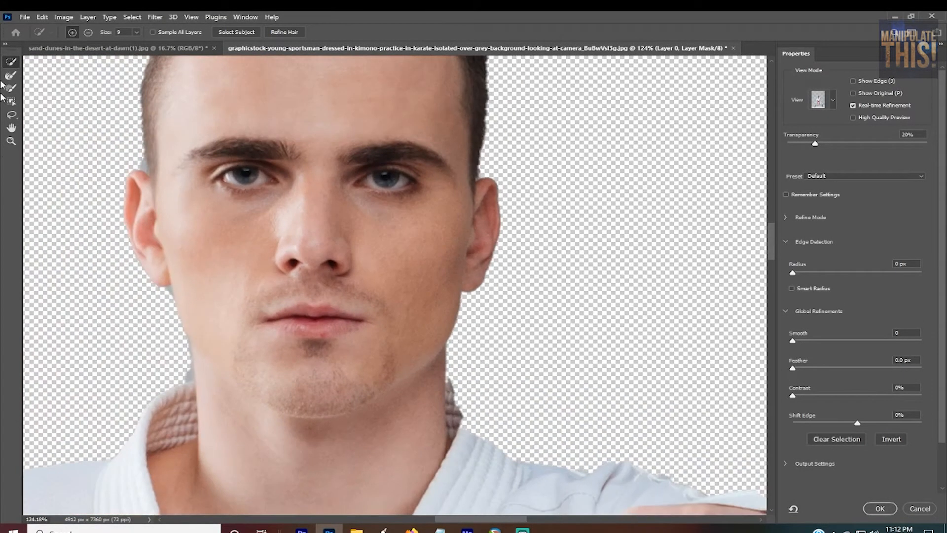
pyautogui.click(88, 32)
pyautogui.moveTo(185, 378); pyautogui.dragTo(192, 359)
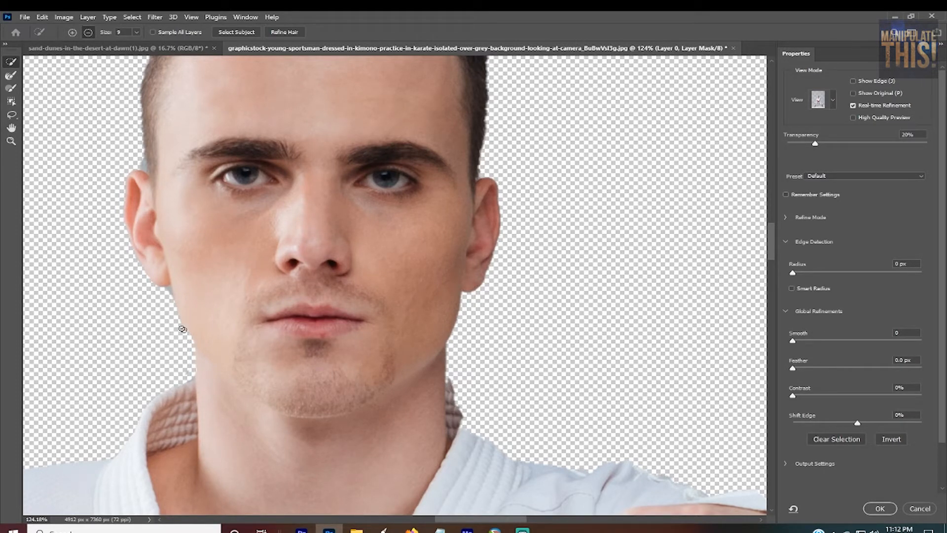
pyautogui.moveTo(183, 329); pyautogui.dragTo(171, 291)
pyautogui.moveTo(452, 379)
pyautogui.mouseDown()
pyautogui.moveTo(452, 412)
pyautogui.moveTo(451, 379)
pyautogui.moveTo(450, 405)
pyautogui.moveTo(451, 386)
pyautogui.moveTo(472, 421)
pyautogui.moveTo(444, 398)
pyautogui.moveTo(493, 385)
pyautogui.moveTo(493, 364)
pyautogui.moveTo(479, 369)
pyautogui.moveTo(472, 404)
pyautogui.moveTo(458, 404)
pyautogui.moveTo(469, 374)
pyautogui.mouseUp()
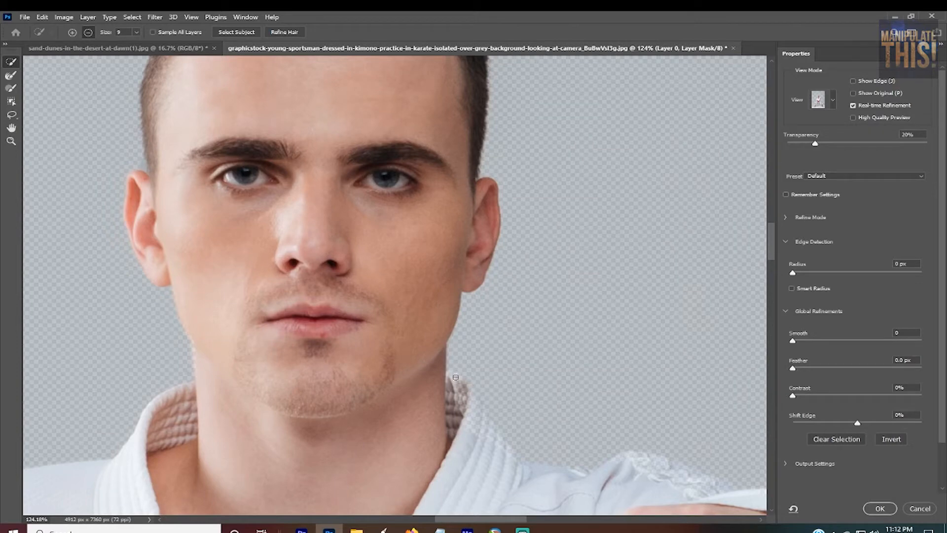
# Step: Add the missing back edge of the collar on the outstretched-arm side of the neck to the mask
pyautogui.scroll(5, 494, 381)
pyautogui.scroll(-6, 501, 382)
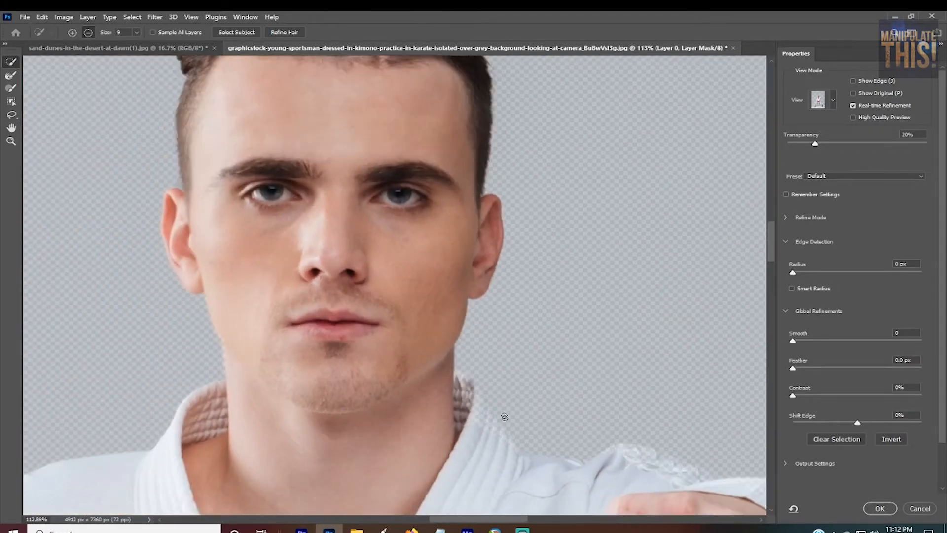
pyautogui.click(71, 33)
pyautogui.moveTo(401, 353); pyautogui.dragTo(403, 358)
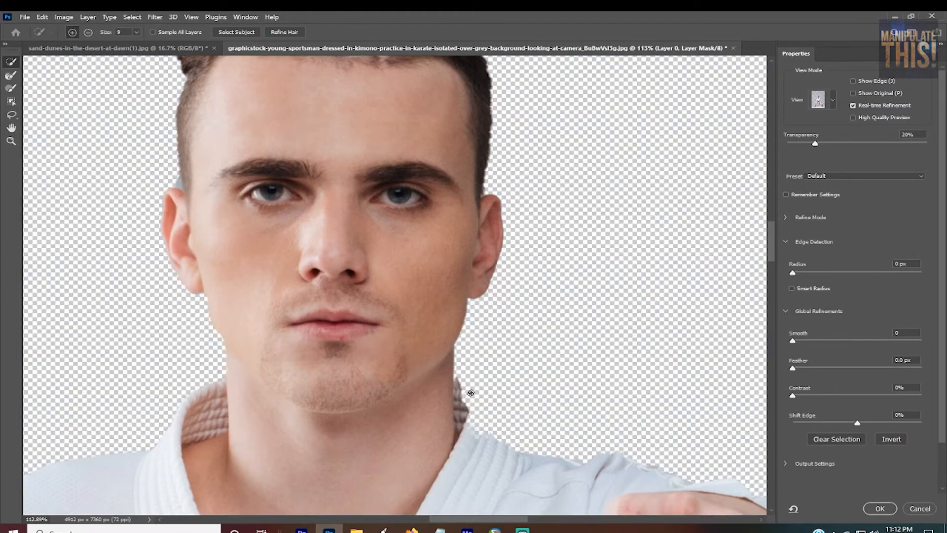
pyautogui.moveTo(471, 393); pyautogui.dragTo(469, 418)
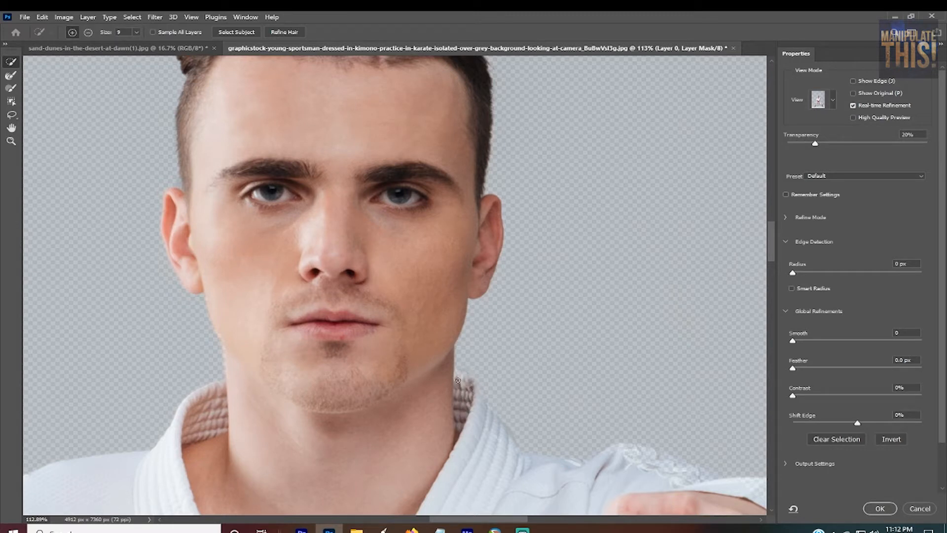
pyautogui.scroll(2, 717, 269)
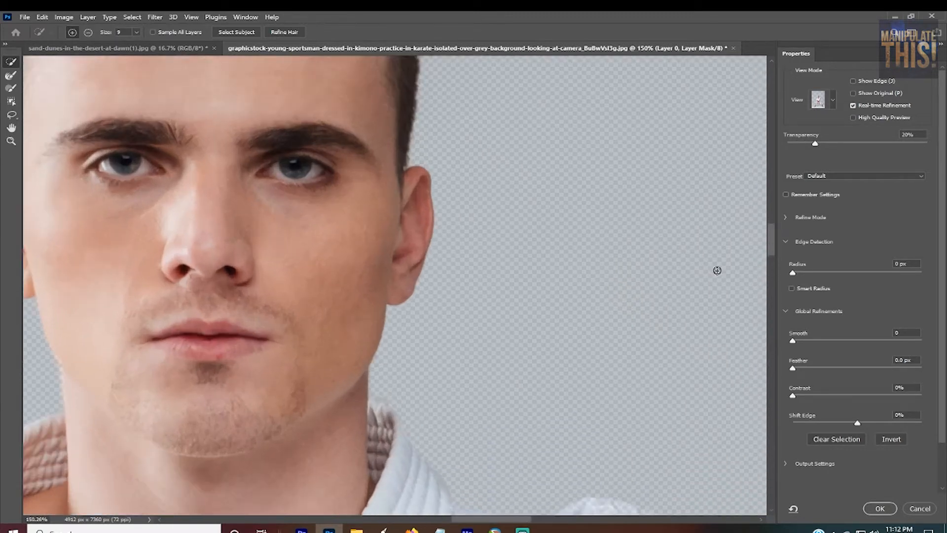
# Step: Restore the missing fabric folds along the upper thigh, just below the belt on the outstretched-arm side, to the mask
pyautogui.scroll(-3, 765, 253)
pyautogui.moveTo(771, 250); pyautogui.dragTo(776, 347)
pyautogui.hotkey('ctrl', '-')
pyautogui.hotkey('ctrl', '-')
pyautogui.hotkey('ctrl', '-')
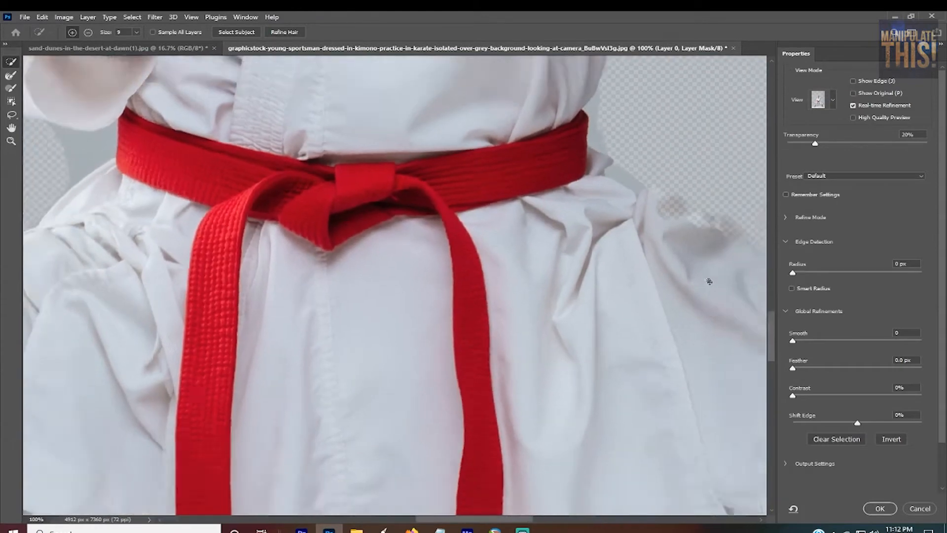
pyautogui.hotkey('ctrl', '+')
pyautogui.hotkey('ctrl', '+')
pyautogui.hotkey('ctrl', '+')
pyautogui.hotkey('ctrl', '+')
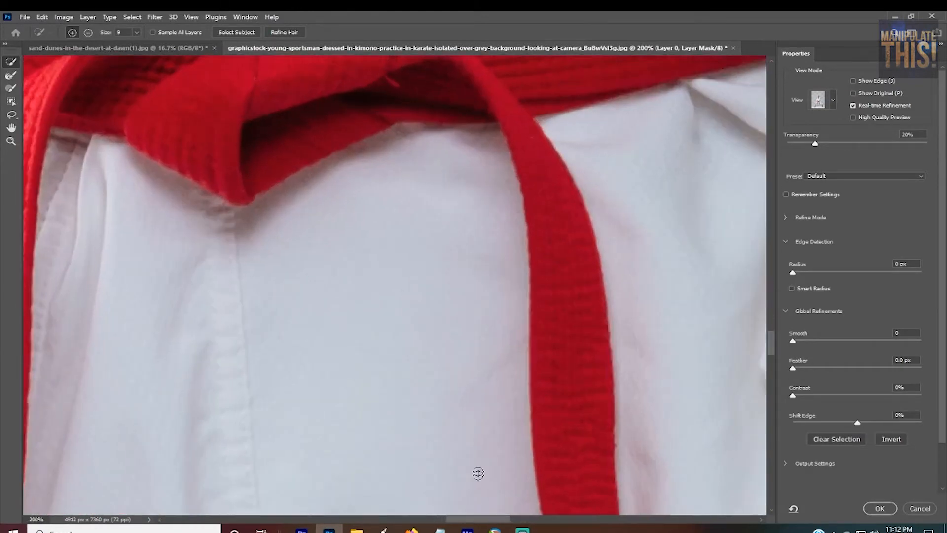
pyautogui.moveTo(485, 521); pyautogui.dragTo(531, 521)
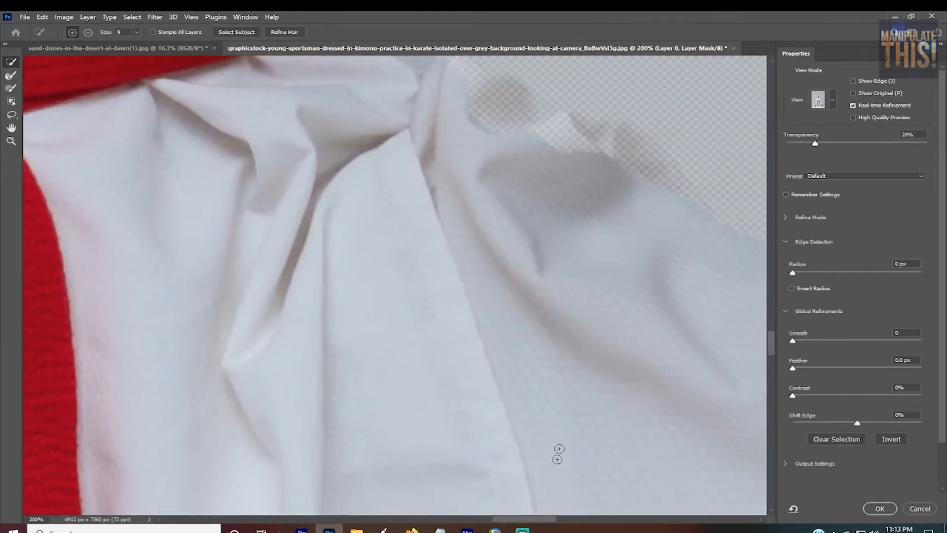
pyautogui.moveTo(773, 353); pyautogui.dragTo(771, 345)
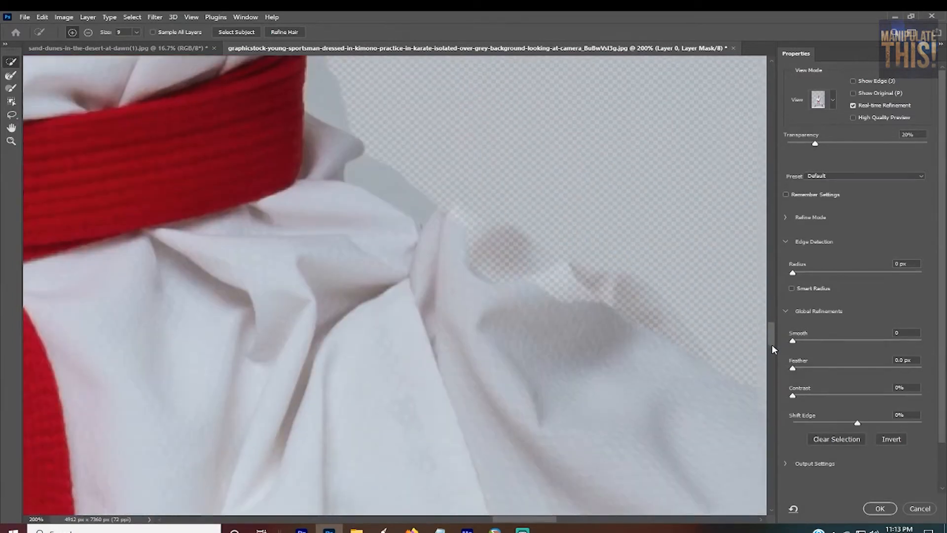
pyautogui.moveTo(522, 521); pyautogui.dragTo(543, 521)
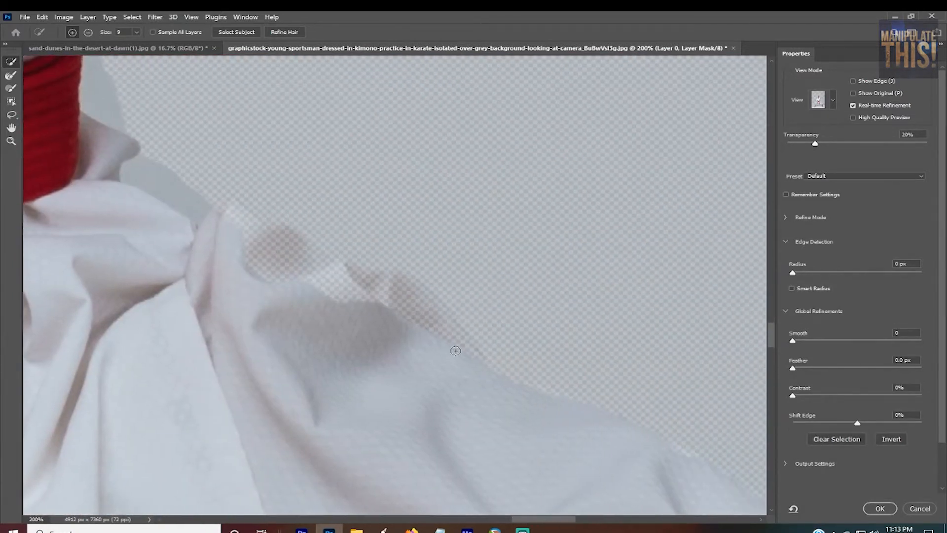
pyautogui.moveTo(326, 300)
pyautogui.mouseDown()
pyautogui.moveTo(303, 307)
pyautogui.moveTo(252, 254)
pyautogui.moveTo(310, 281)
pyautogui.moveTo(278, 248)
pyautogui.moveTo(285, 268)
pyautogui.moveTo(228, 231)
pyautogui.moveTo(414, 328)
pyautogui.moveTo(292, 268)
pyautogui.moveTo(342, 288)
pyautogui.moveTo(289, 244)
pyautogui.moveTo(316, 274)
pyautogui.moveTo(369, 296)
pyautogui.mouseUp()
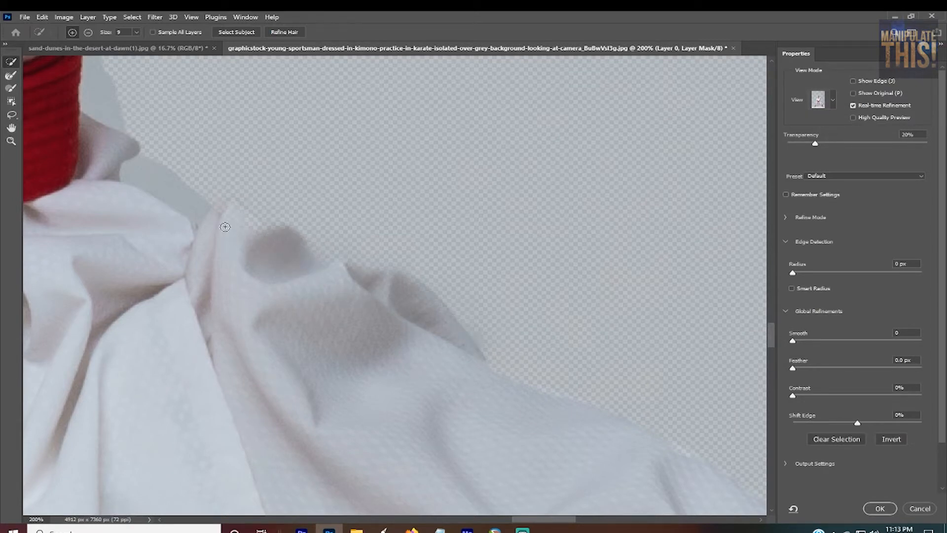
pyautogui.moveTo(225, 226)
pyautogui.mouseDown()
pyautogui.moveTo(240, 215)
pyautogui.moveTo(296, 273)
pyautogui.mouseUp()
# Step: Add the missing patch of trouser fabric at the knee on the outstretched-arm side and inspect the thigh edge above it
pyautogui.hotkey('ctrl', '-')
pyautogui.hotkey('ctrl', '-')
pyautogui.hotkey('ctrl', '-')
pyautogui.hotkey('ctrl', '-')
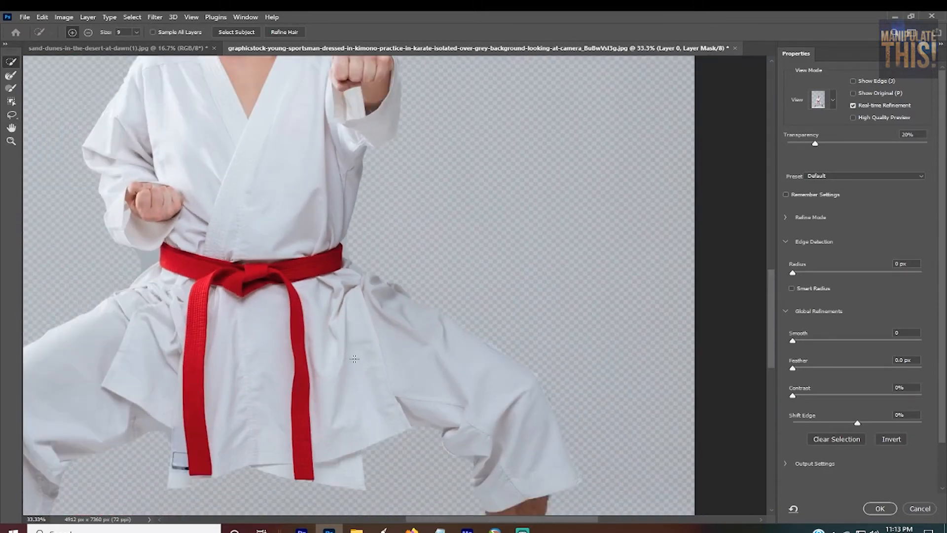
pyautogui.moveTo(768, 326); pyautogui.dragTo(787, 378)
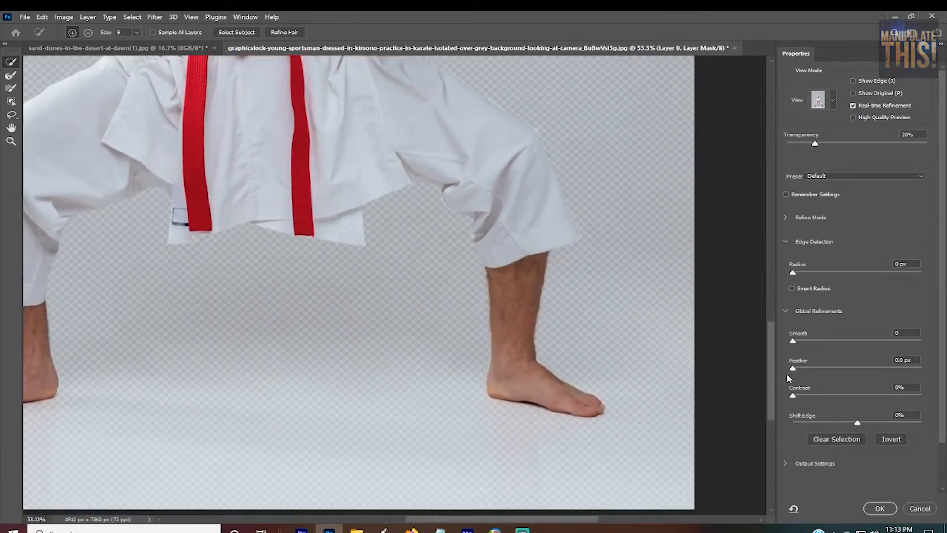
pyautogui.hotkey('ctrl', '+')
pyautogui.hotkey('ctrl', '+')
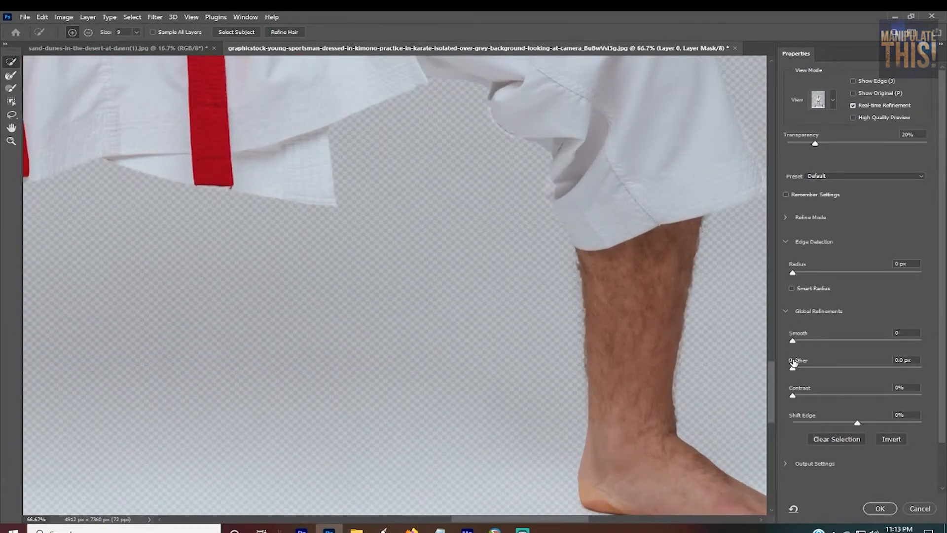
pyautogui.moveTo(770, 378); pyautogui.dragTo(770, 347)
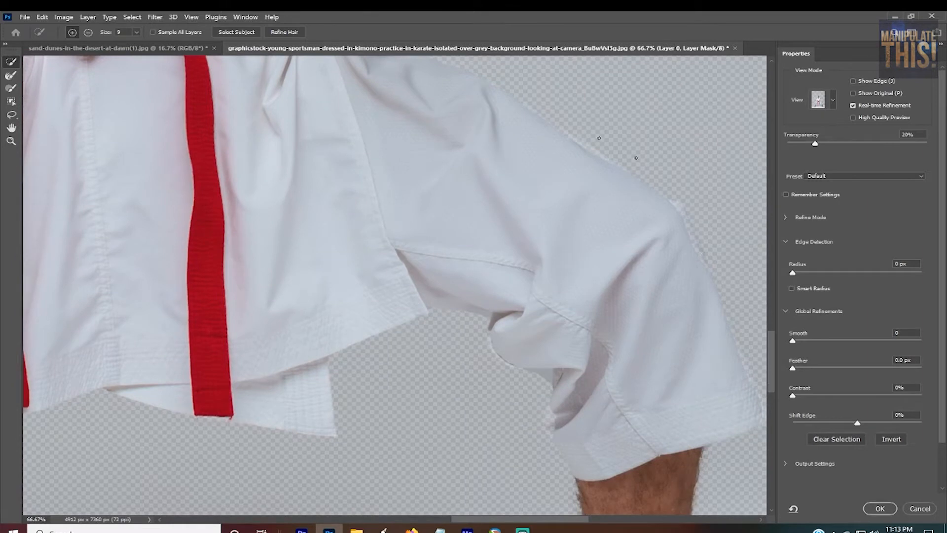
pyautogui.press('alt')
pyautogui.moveTo(570, 516); pyautogui.dragTo(602, 517)
pyautogui.scroll(2, 534, 215)
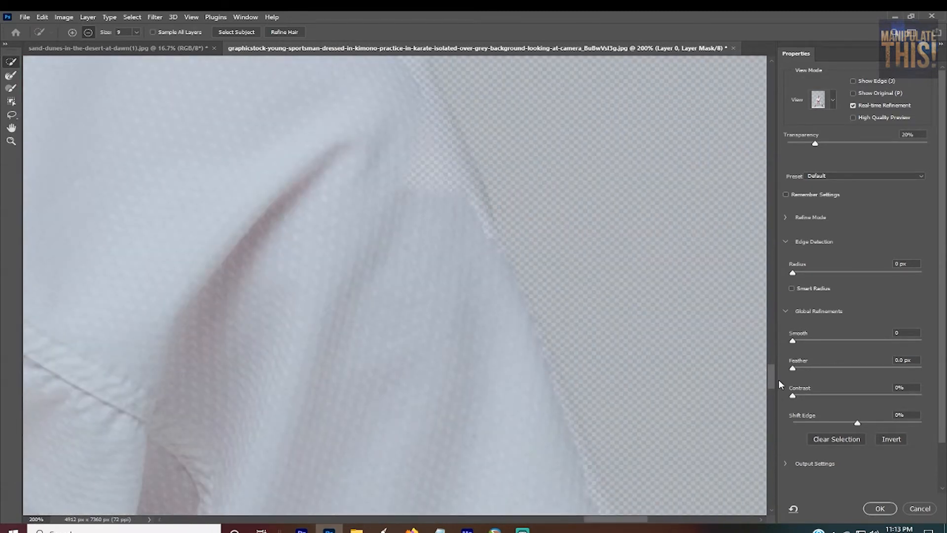
pyautogui.scroll(3, 481, 153)
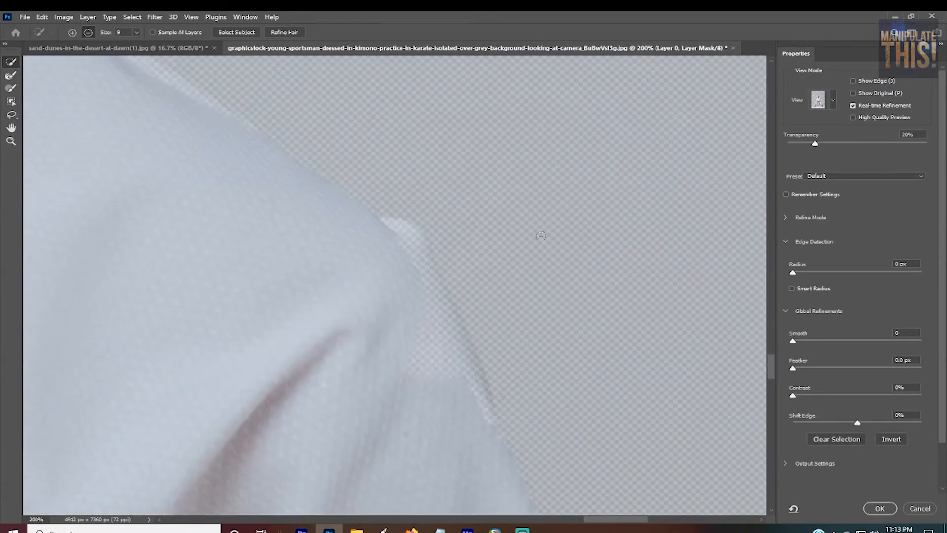
pyautogui.click(73, 32)
pyautogui.moveTo(407, 360)
pyautogui.mouseDown()
pyautogui.moveTo(419, 362)
pyautogui.moveTo(416, 282)
pyautogui.moveTo(479, 400)
pyautogui.moveTo(420, 290)
pyautogui.moveTo(486, 396)
pyautogui.moveTo(393, 224)
pyautogui.moveTo(404, 306)
pyautogui.mouseUp()
pyautogui.scroll(-10, 436, 258)
pyautogui.scroll(10, 258, 195)
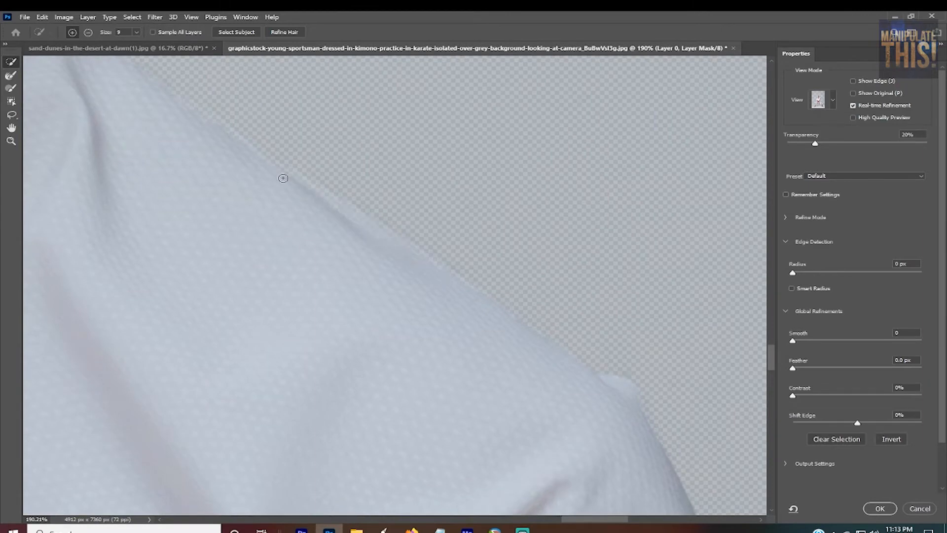
pyautogui.scroll(-10, 310, 192)
pyautogui.scroll(6, 421, 508)
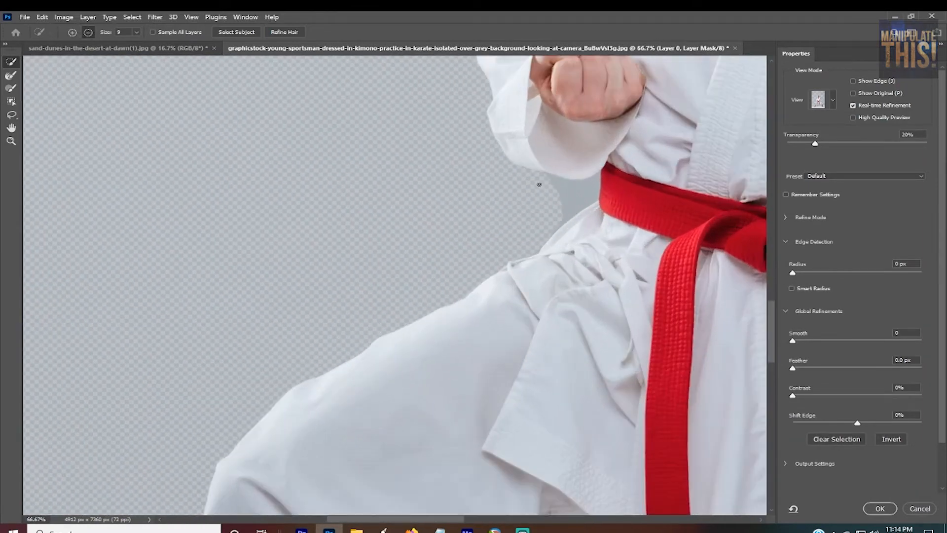
# Step: Subtract the grey patch between the bent arm's cuff and the hip, and commit the refined layer mask
pyautogui.moveTo(539, 185)
pyautogui.mouseDown()
pyautogui.moveTo(586, 191)
pyautogui.moveTo(555, 225)
pyautogui.mouseUp()
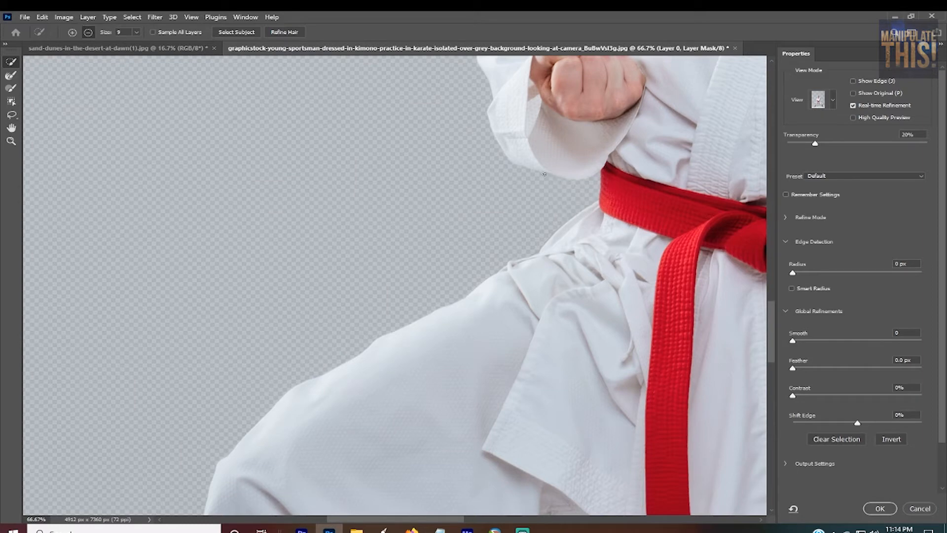
pyautogui.moveTo(771, 324); pyautogui.dragTo(770, 358)
pyautogui.scroll(-5, 616, 308)
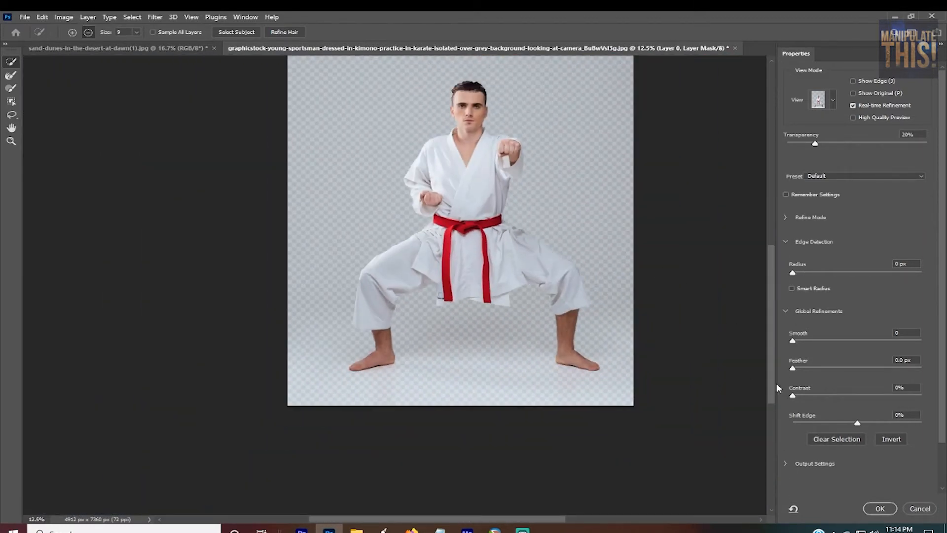
pyautogui.moveTo(768, 357); pyautogui.dragTo(764, 325)
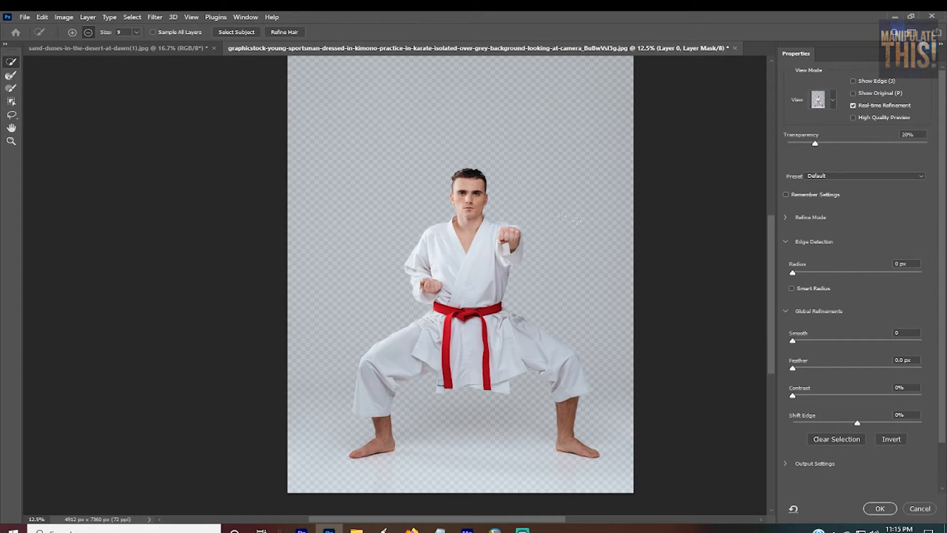
pyautogui.click(880, 509)
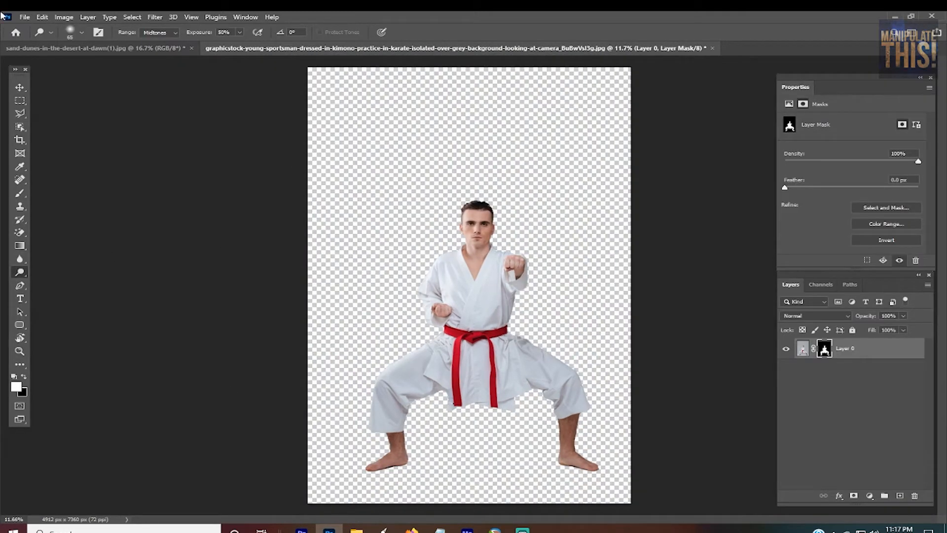
# Step: Apply the karate man's layer mask permanently to Layer 0
pyautogui.click(19, 101)
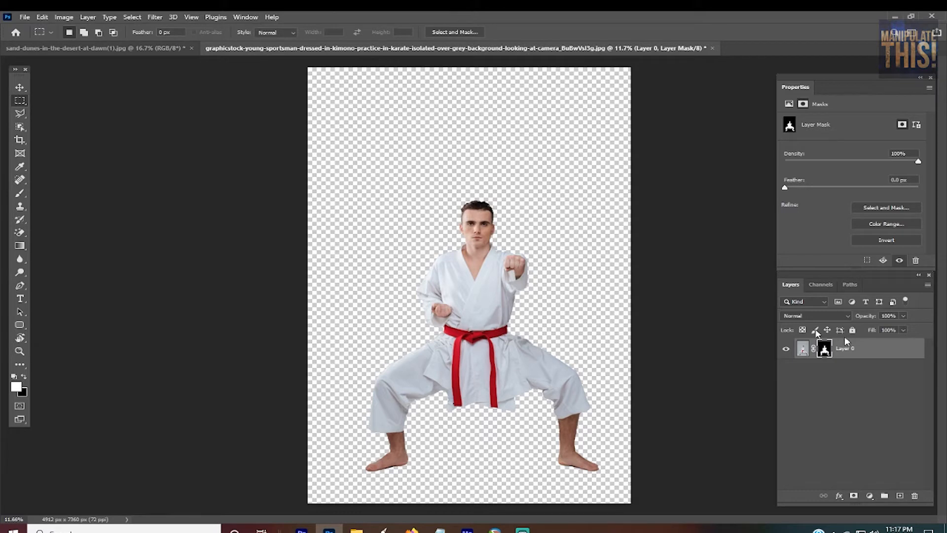
pyautogui.rightClick(895, 350)
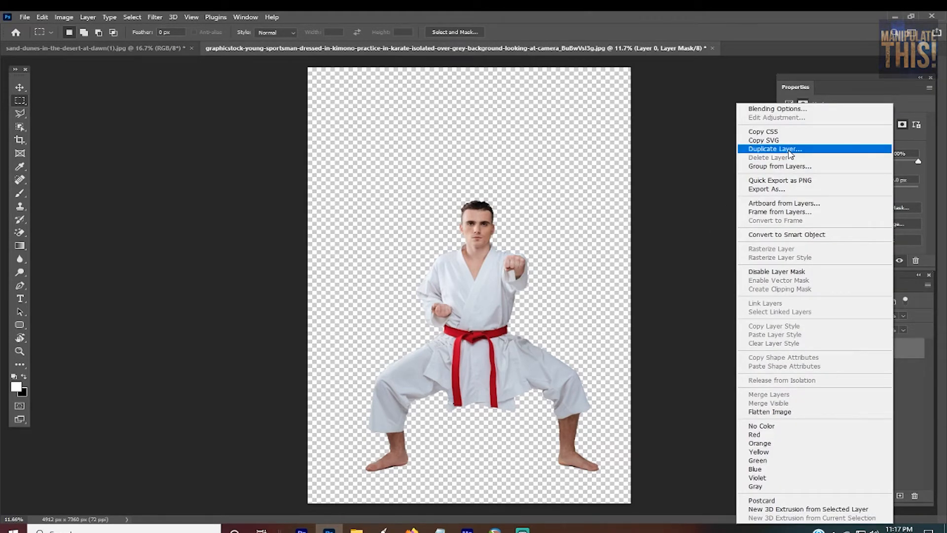
pyautogui.click(768, 15)
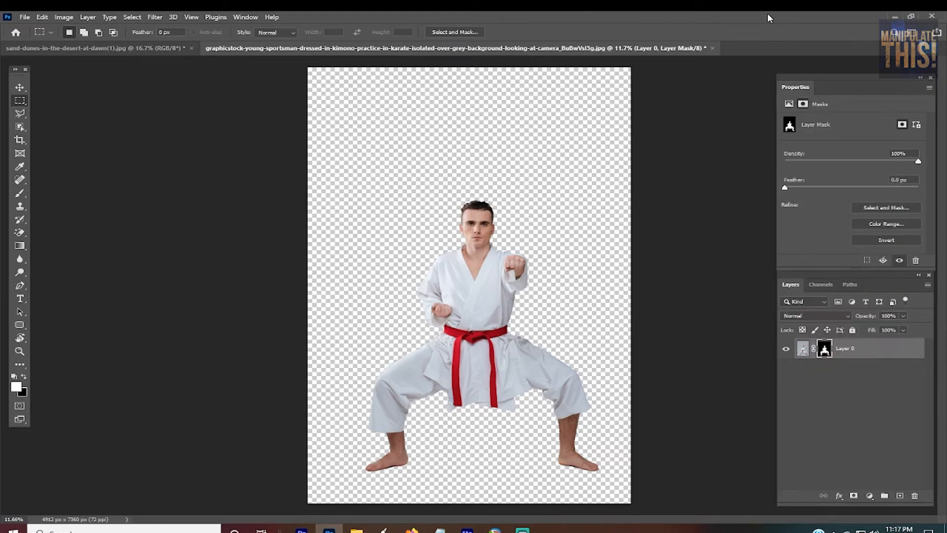
pyautogui.rightClick(824, 349)
pyautogui.click(880, 378)
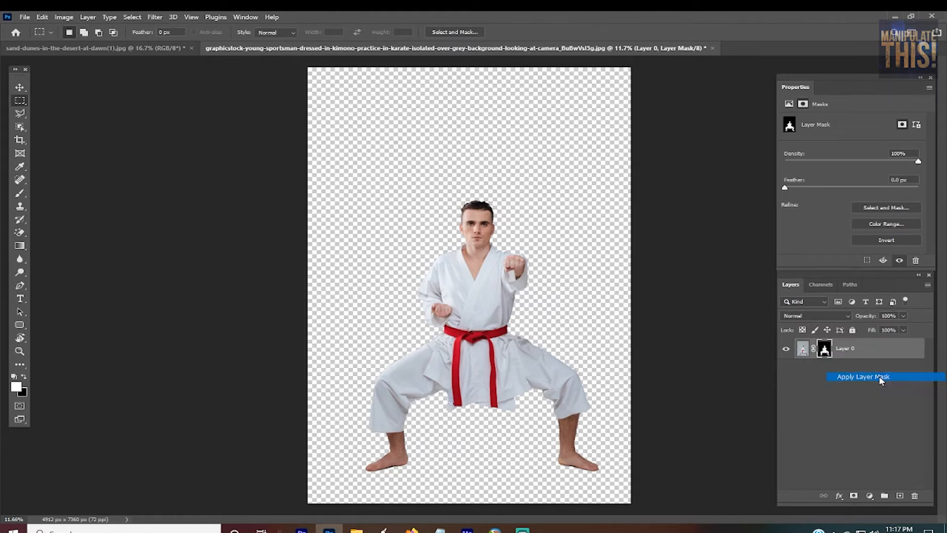
pyautogui.rightClick(875, 349)
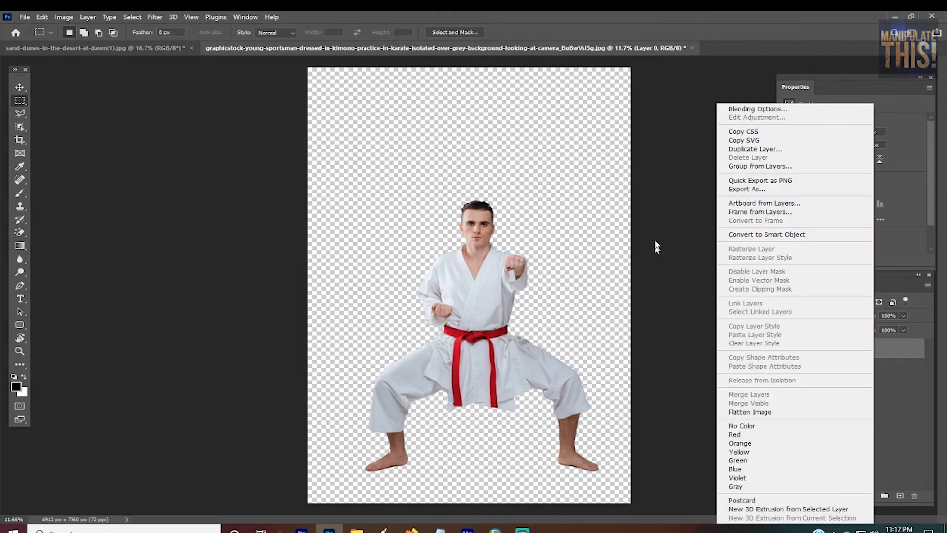
# Step: Duplicate the karate man's Layer 0 into sand-dunes-in-the-desert-at-dawn(1).jpg and switch to that document with the Move tool active
pyautogui.click(760, 149)
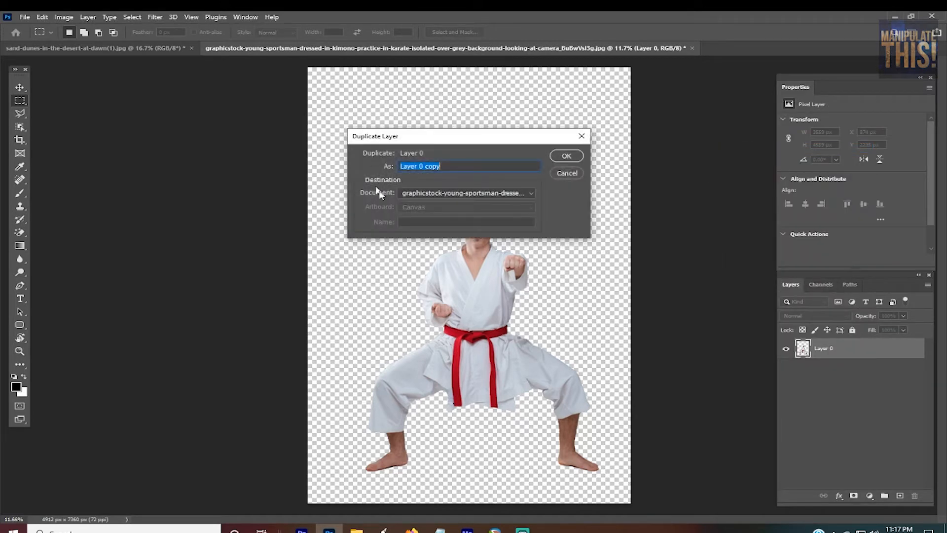
pyautogui.click(456, 191)
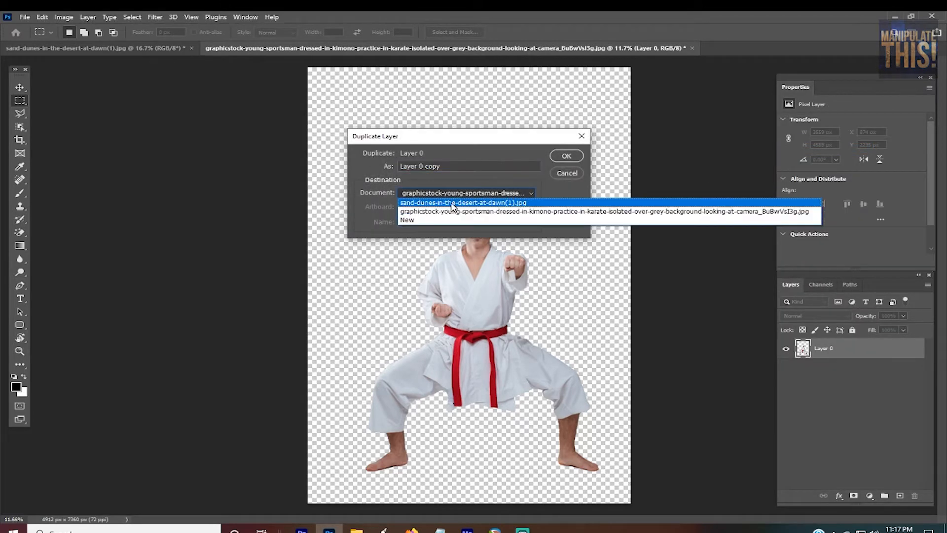
pyautogui.click(435, 202)
pyautogui.click(566, 157)
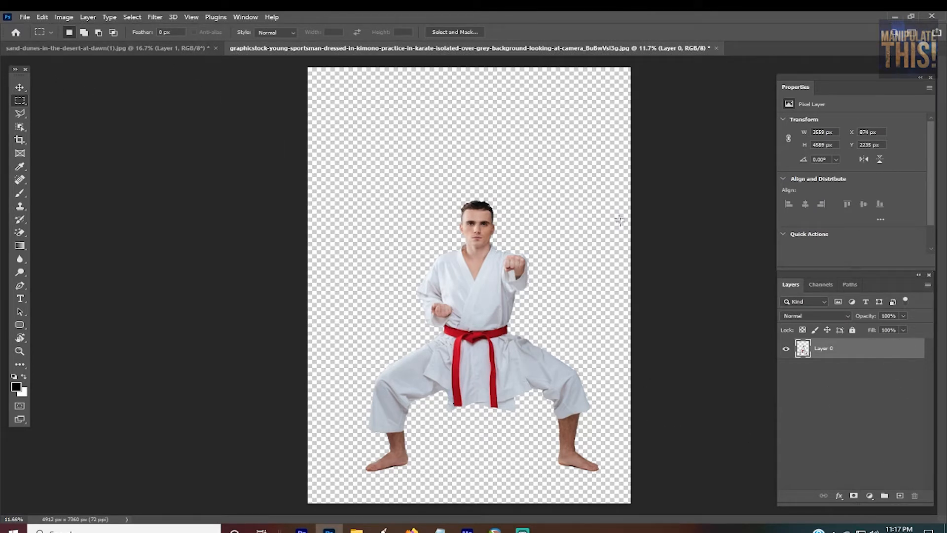
pyautogui.click(108, 45)
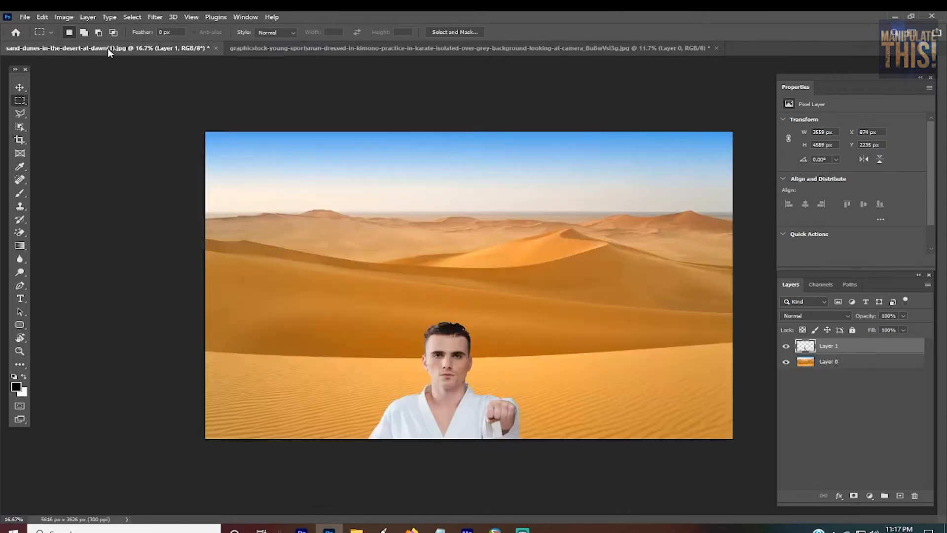
pyautogui.press('v')
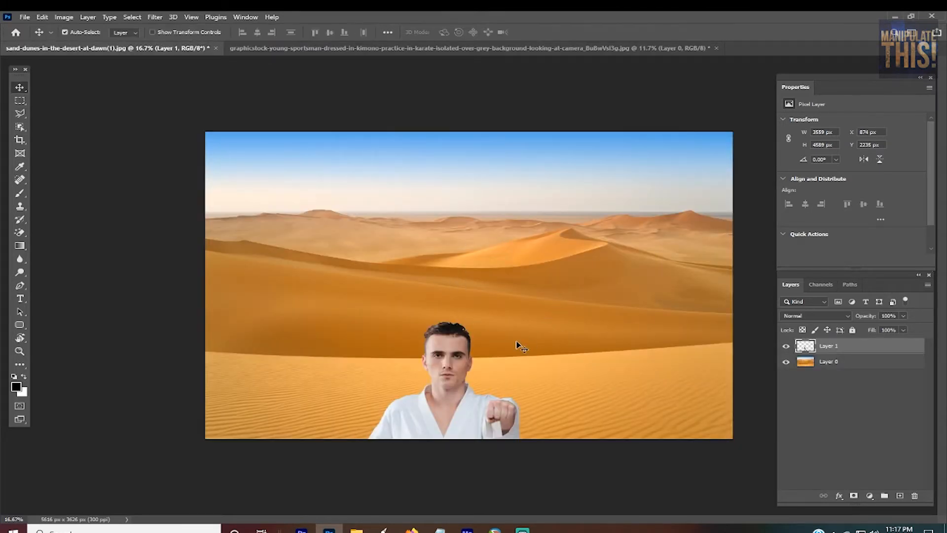
pyautogui.click(479, 356)
pyautogui.moveTo(479, 355); pyautogui.dragTo(489, 262)
pyautogui.hotkey('ctrl', 'z')
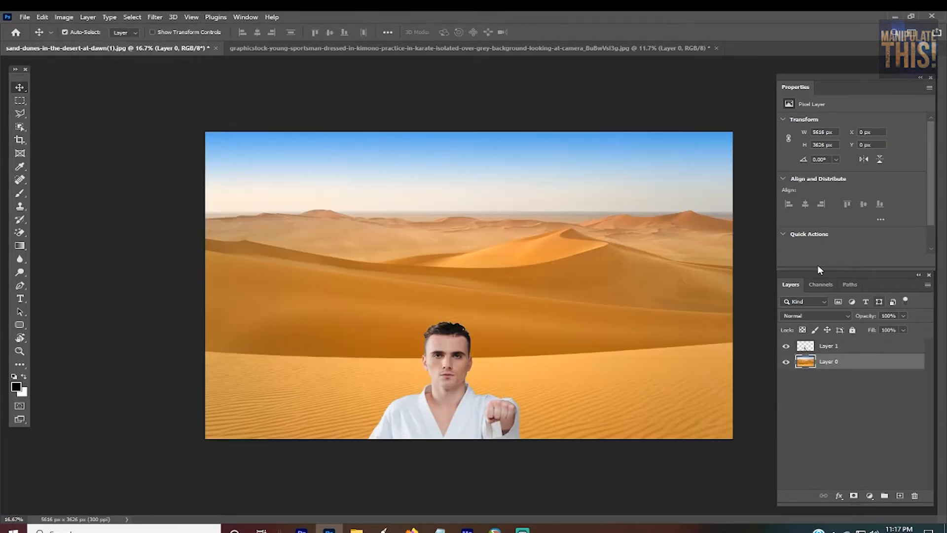
# Step: Move the karate man's Layer 1 upward so his torso and belt sit inside the dunes image, and convert the layer to a smart object
pyautogui.click(858, 347)
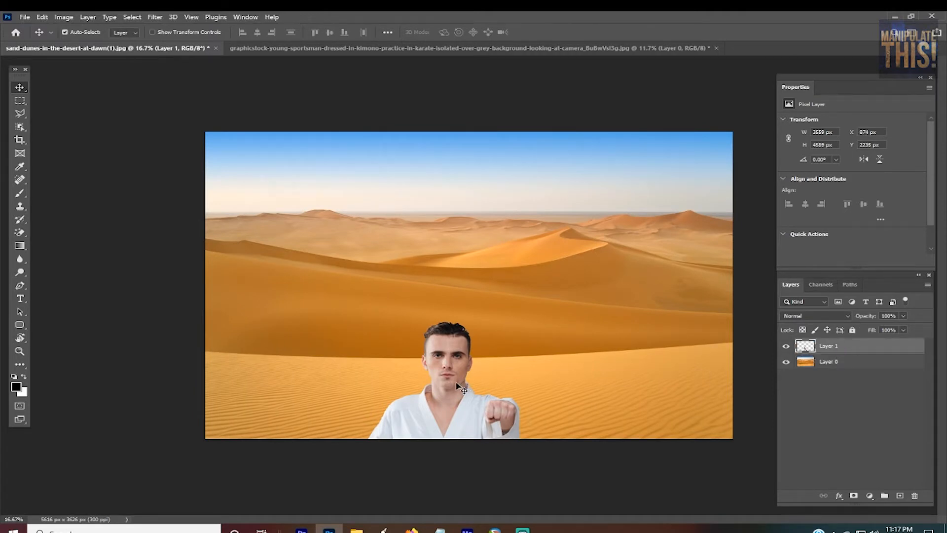
pyautogui.moveTo(462, 379); pyautogui.dragTo(479, 240)
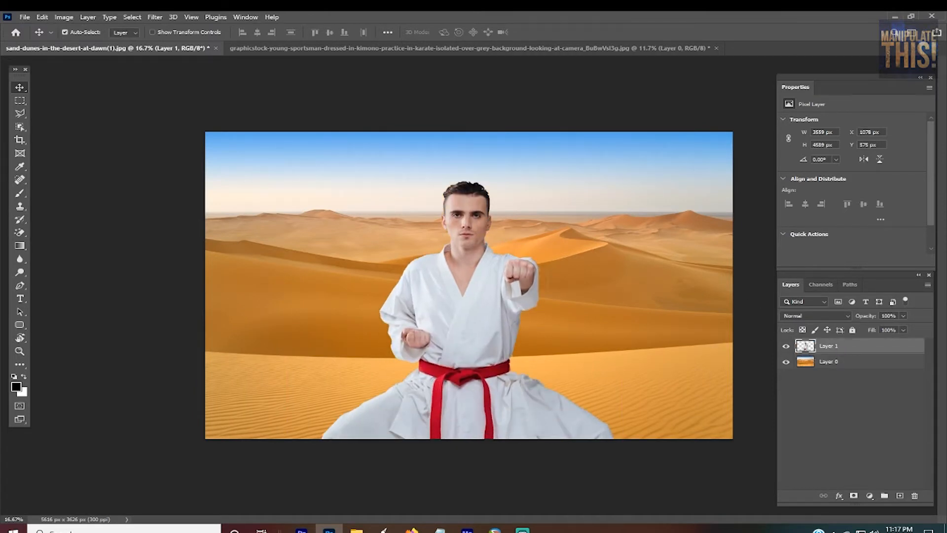
pyautogui.rightClick(865, 348)
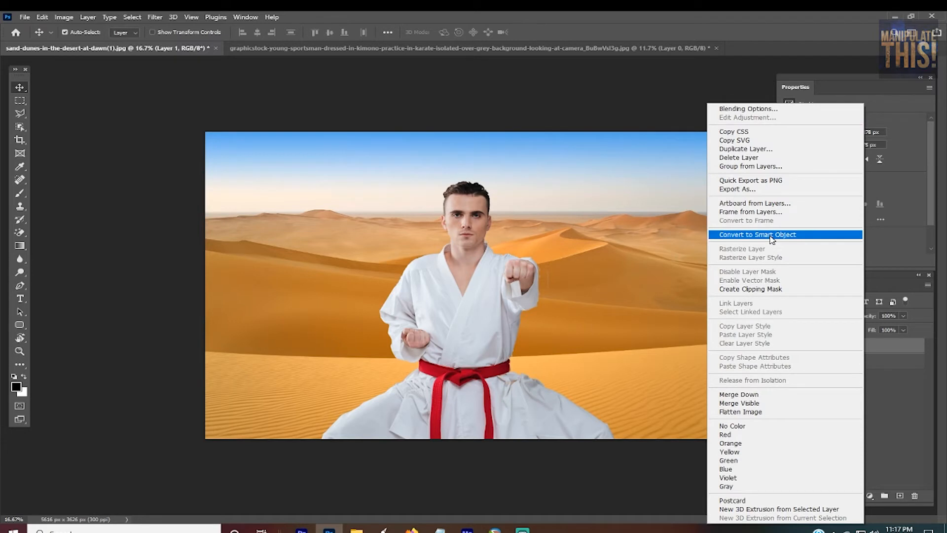
pyautogui.click(772, 235)
# Step: Scale the karate man proportionally to about 39.76% so his whole body fits within the dunes scene
pyautogui.hotkey('ctrl', 't')
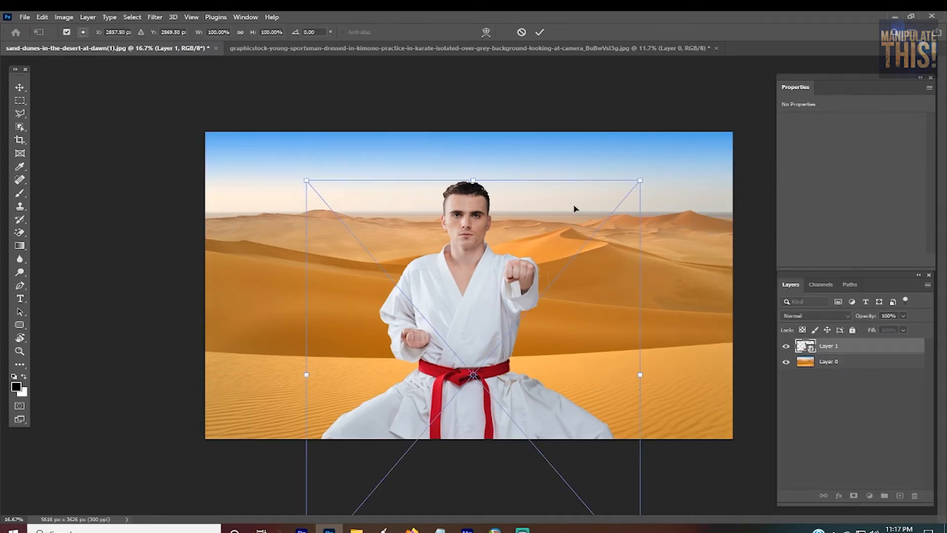
pyautogui.moveTo(636, 188); pyautogui.dragTo(596, 226)
pyautogui.hotkey('ctrl', 'z')
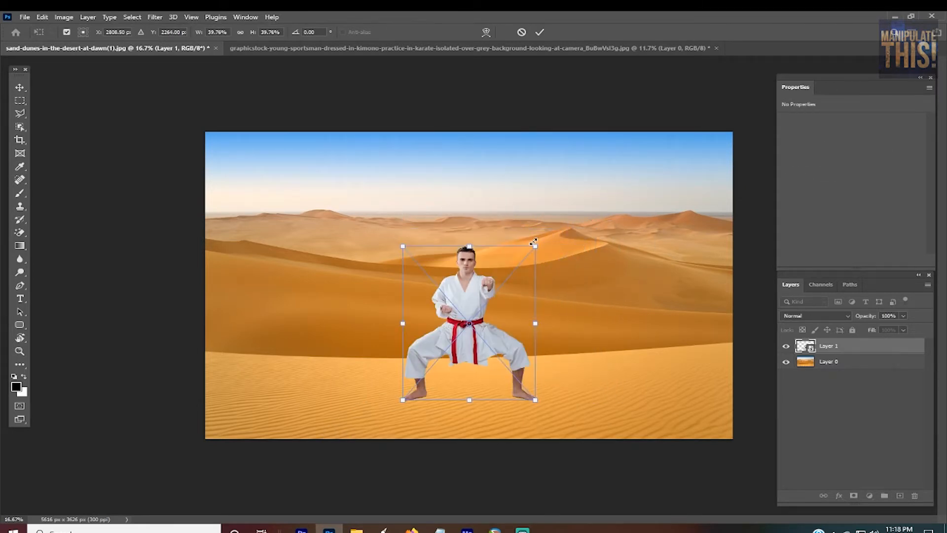
pyautogui.press('Return')
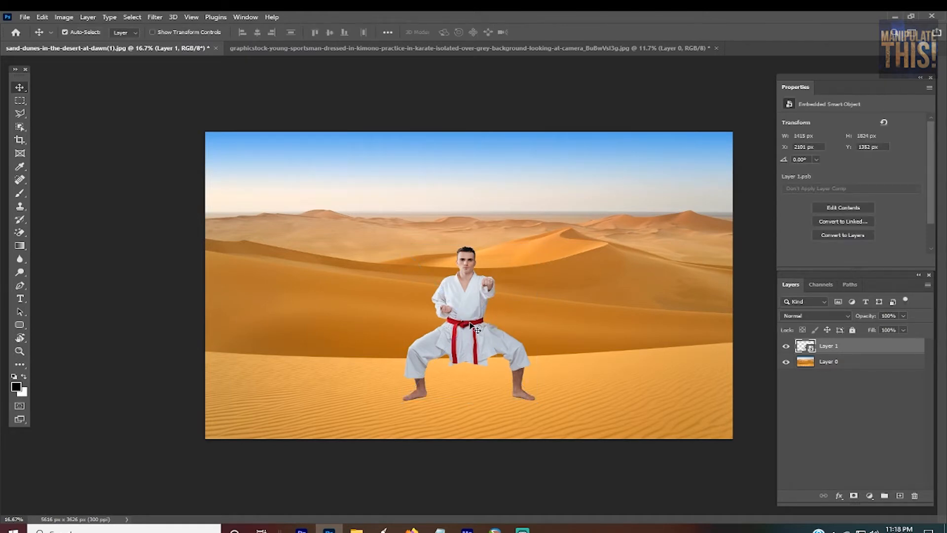
# Step: Reposition the karate man to about X 2179 px, Y 1399 px on the foreground sand and rasterize Layer 1
pyautogui.moveTo(467, 327)
pyautogui.mouseDown()
pyautogui.moveTo(491, 337)
pyautogui.moveTo(484, 320)
pyautogui.moveTo(475, 330)
pyautogui.mouseUp()
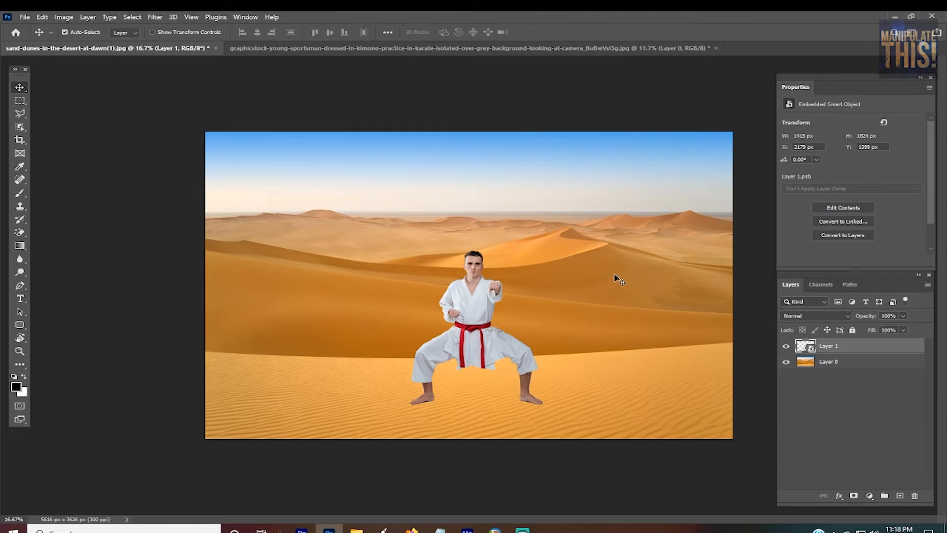
pyautogui.rightClick(869, 342)
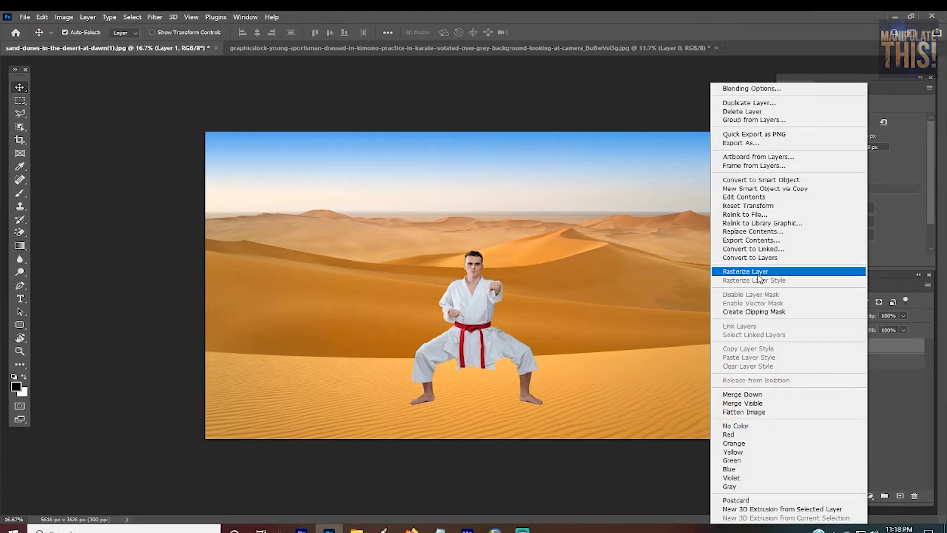
pyautogui.click(730, 269)
# Step: Examine how the karate man's legs and feet meet the rippled sand, both close up and in the whole scene
pyautogui.hotkey('ctrl', '+')
pyautogui.hotkey('ctrl', '+')
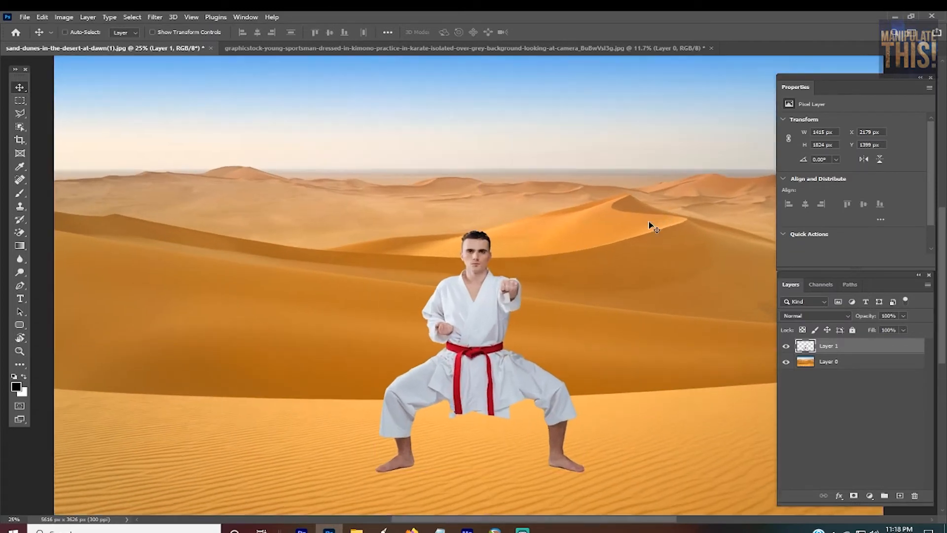
pyautogui.hotkey('ctrl', '0')
pyautogui.scroll(2, 588, 392)
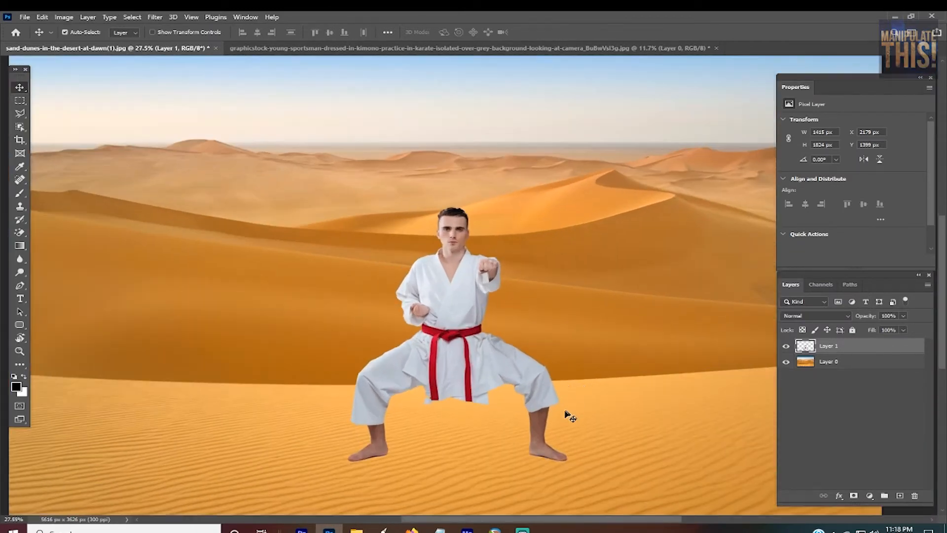
pyautogui.scroll(1, 437, 493)
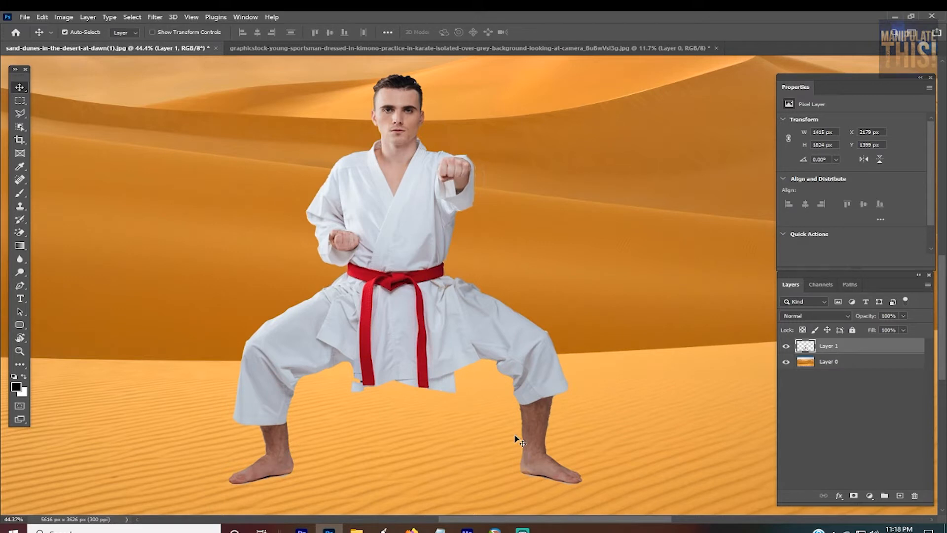
pyautogui.scroll(-1, 386, 301)
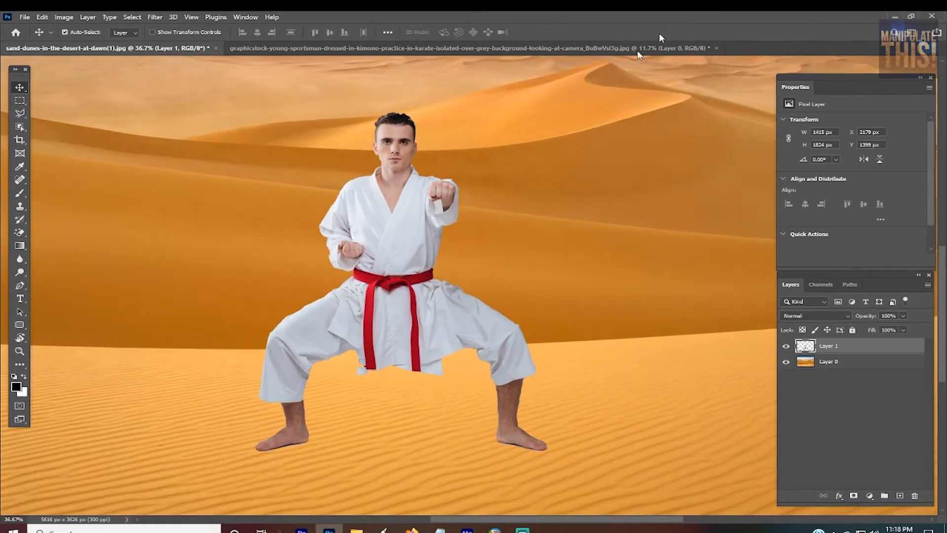
pyautogui.scroll(-1, 414, 321)
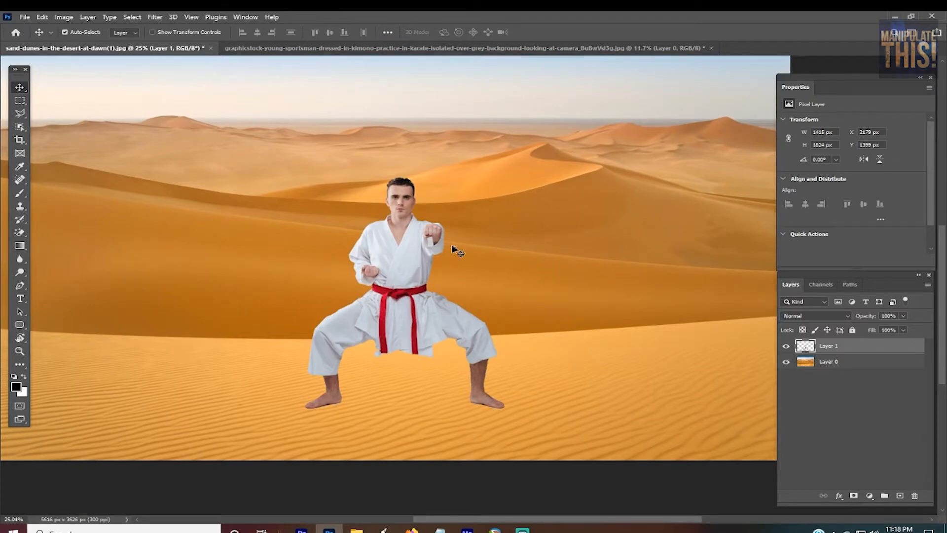
pyautogui.scroll(1, 394, 403)
pyautogui.scroll(4, 484, 410)
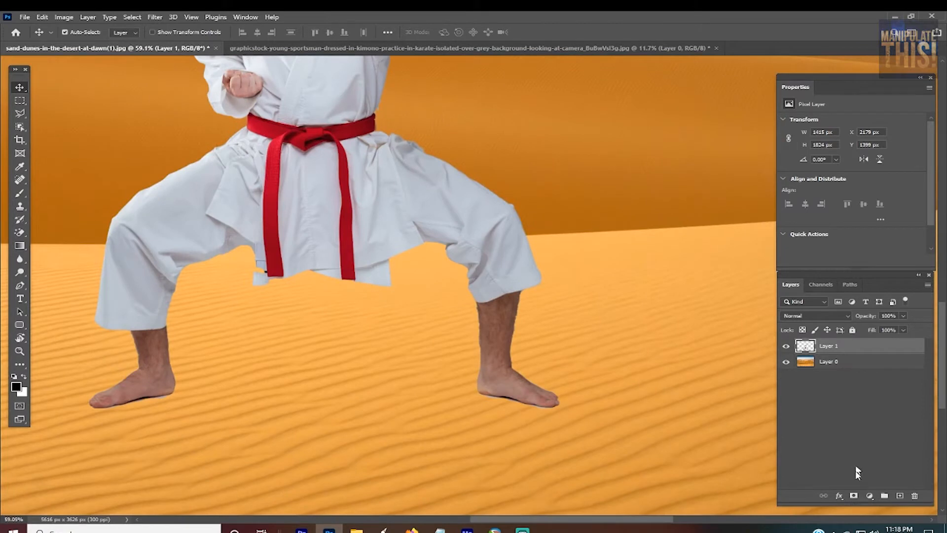
# Step: Add a layer mask to Layer 1 and make the 200 px soft black brush's tip circular with a 3° angle
pyautogui.click(854, 496)
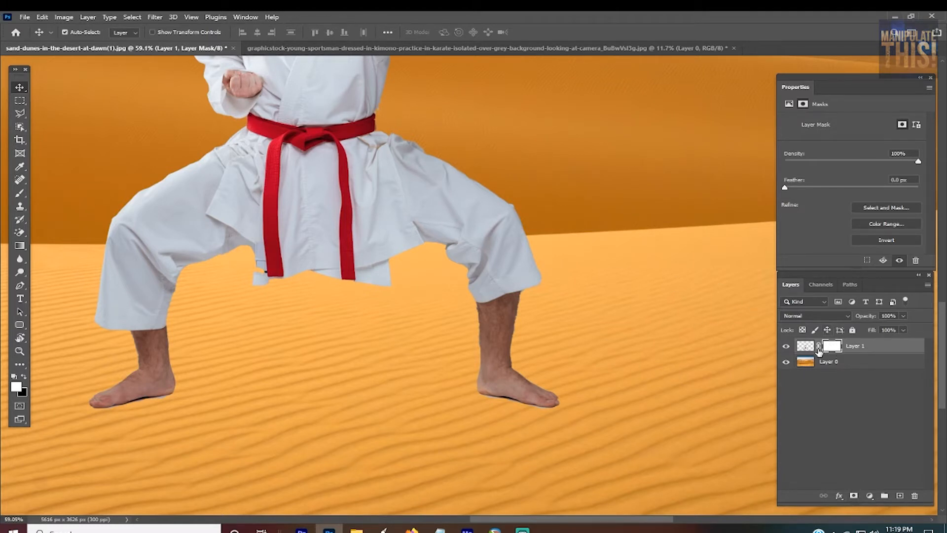
pyautogui.press('b')
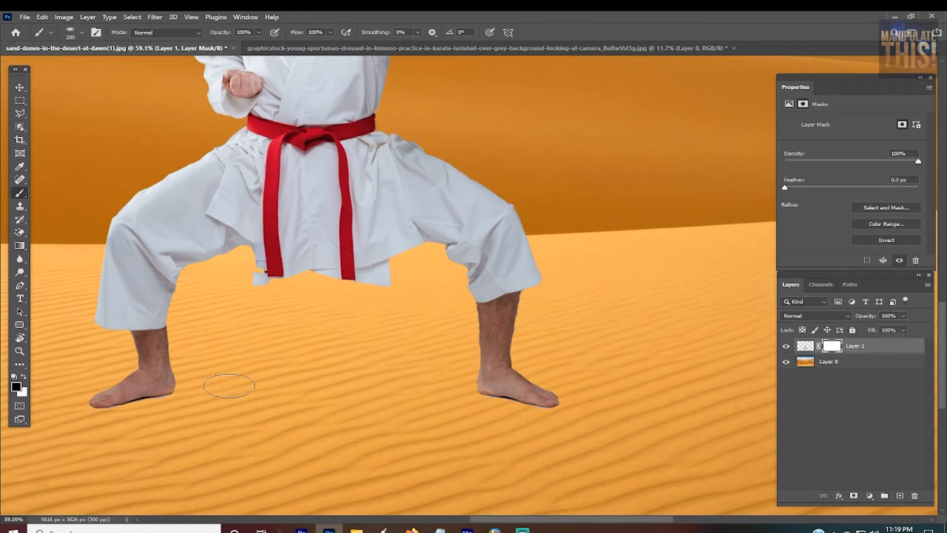
pyautogui.rightClick(409, 350)
pyautogui.moveTo(441, 363)
pyautogui.mouseDown()
pyautogui.moveTo(449, 368)
pyautogui.moveTo(444, 322)
pyautogui.mouseUp()
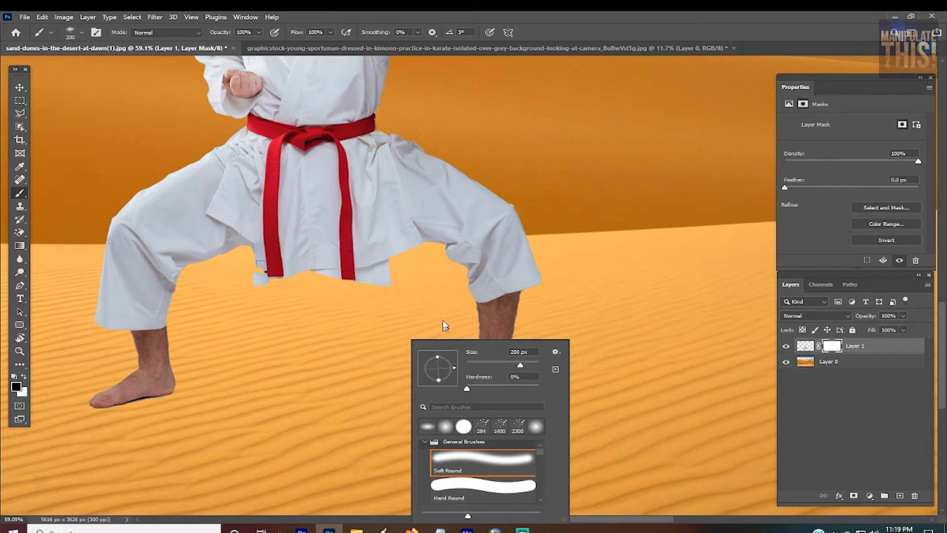
pyautogui.click(594, 15)
# Step: Mask out the foot on the outstretched-arm side with the soft black brush, reduced to 60 px, so the ankle fades into the sand
pyautogui.scroll(-2, 488, 412)
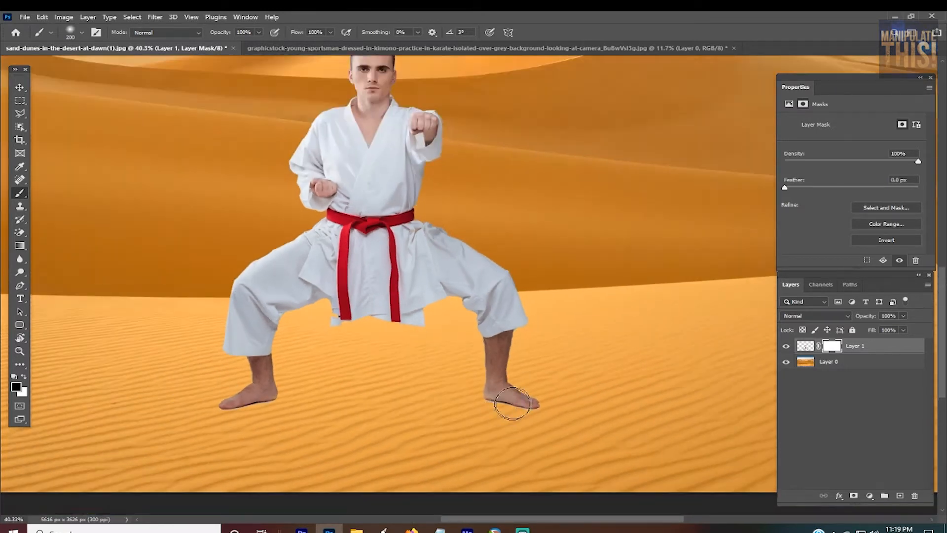
pyautogui.scroll(3, 507, 397)
pyautogui.moveTo(571, 434)
pyautogui.mouseDown()
pyautogui.moveTo(535, 430)
pyautogui.moveTo(504, 439)
pyautogui.moveTo(532, 440)
pyautogui.moveTo(482, 434)
pyautogui.moveTo(492, 417)
pyautogui.moveTo(530, 433)
pyautogui.moveTo(459, 417)
pyautogui.moveTo(562, 415)
pyautogui.moveTo(465, 406)
pyautogui.moveTo(616, 419)
pyautogui.moveTo(471, 417)
pyautogui.moveTo(533, 416)
pyautogui.mouseUp()
pyautogui.press('[')
pyautogui.press('[')
pyautogui.press('[')
pyautogui.press('[')
pyautogui.press('[')
pyautogui.press('[')
pyautogui.press('[')
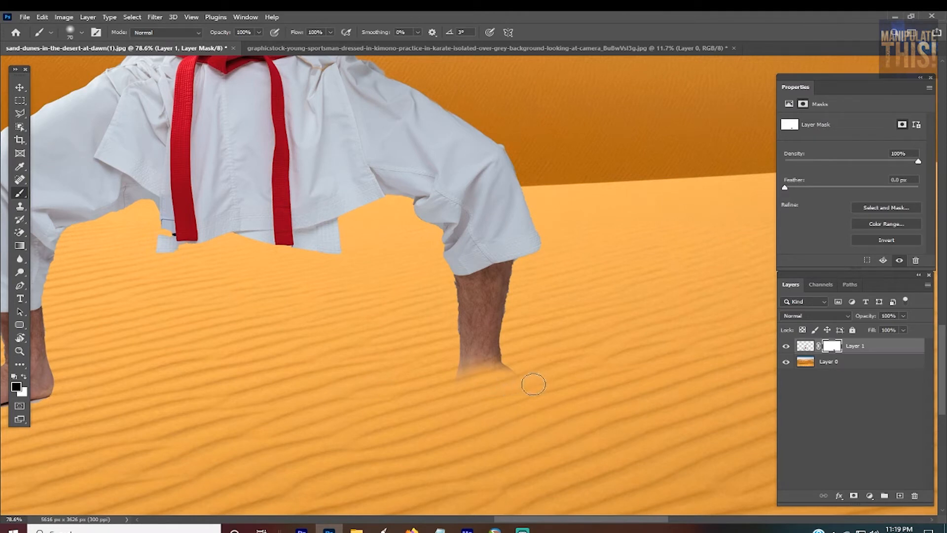
pyautogui.press('[')
pyautogui.press(']')
pyautogui.moveTo(530, 378)
pyautogui.mouseDown()
pyautogui.moveTo(488, 378)
pyautogui.moveTo(539, 370)
pyautogui.moveTo(504, 385)
pyautogui.moveTo(476, 382)
pyautogui.moveTo(512, 390)
pyautogui.moveTo(430, 379)
pyautogui.moveTo(502, 394)
pyautogui.moveTo(449, 355)
pyautogui.moveTo(488, 377)
pyautogui.moveTo(443, 368)
pyautogui.moveTo(535, 376)
pyautogui.moveTo(484, 374)
pyautogui.mouseUp()
pyautogui.hotkey('ctrl', 'z')
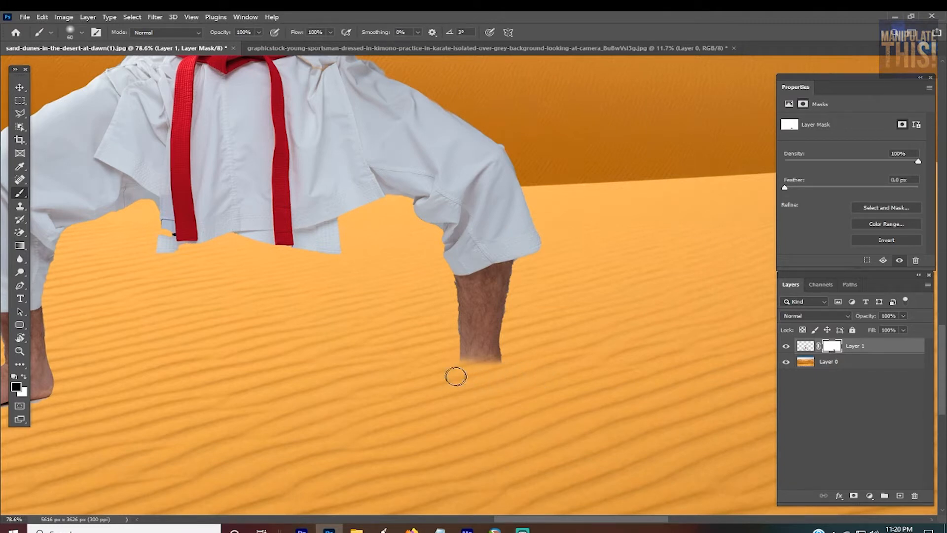
# Step: Mask out the foot on the bent-arm side with the 60 px soft brush so that leg also sinks into the sand
pyautogui.moveTo(599, 520); pyautogui.dragTo(517, 511)
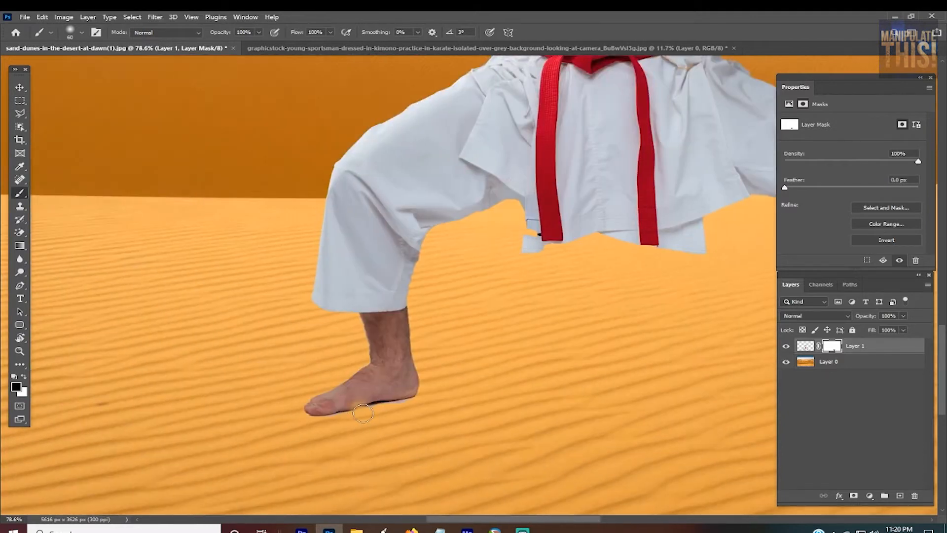
pyautogui.moveTo(368, 407)
pyautogui.mouseDown()
pyautogui.moveTo(315, 397)
pyautogui.moveTo(376, 420)
pyautogui.moveTo(292, 405)
pyautogui.moveTo(369, 420)
pyautogui.moveTo(343, 420)
pyautogui.moveTo(329, 405)
pyautogui.moveTo(420, 411)
pyautogui.moveTo(346, 397)
pyautogui.moveTo(386, 415)
pyautogui.moveTo(323, 390)
pyautogui.moveTo(449, 412)
pyautogui.moveTo(357, 403)
pyautogui.moveTo(451, 393)
pyautogui.moveTo(338, 394)
pyautogui.moveTo(485, 392)
pyautogui.moveTo(335, 380)
pyautogui.moveTo(471, 377)
pyautogui.moveTo(345, 386)
pyautogui.moveTo(436, 376)
pyautogui.moveTo(449, 356)
pyautogui.moveTo(351, 374)
pyautogui.moveTo(445, 381)
pyautogui.mouseUp()
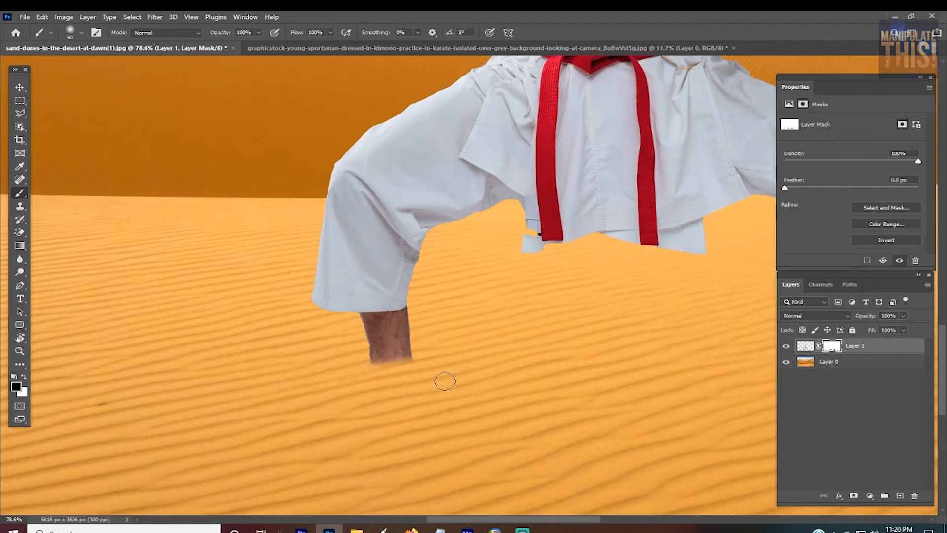
# Step: Inspect the faded ankle edges against the sand up close and compare both legs in the wider composition
pyautogui.hotkey('ctrl', '-')
pyautogui.hotkey('ctrl', '-')
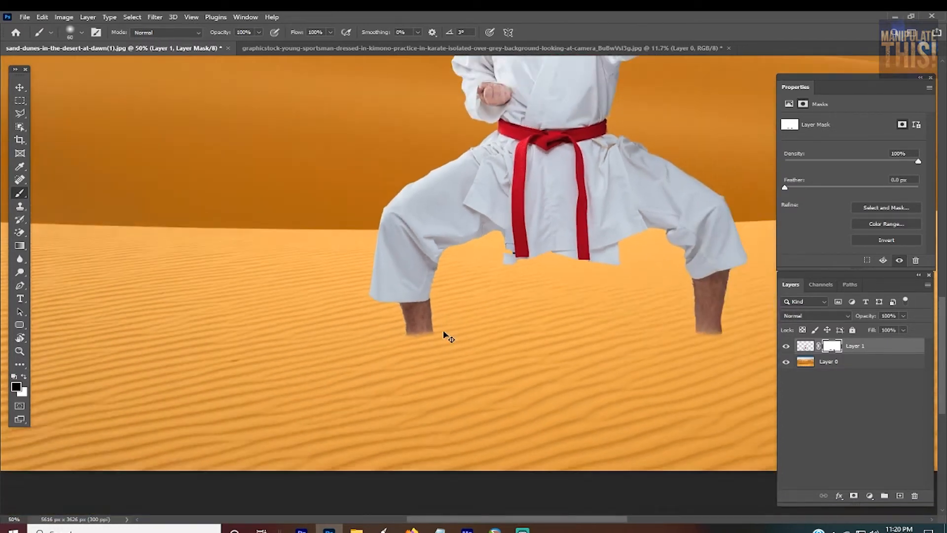
pyautogui.hotkey('ctrl', '+')
pyautogui.hotkey('ctrl', '+')
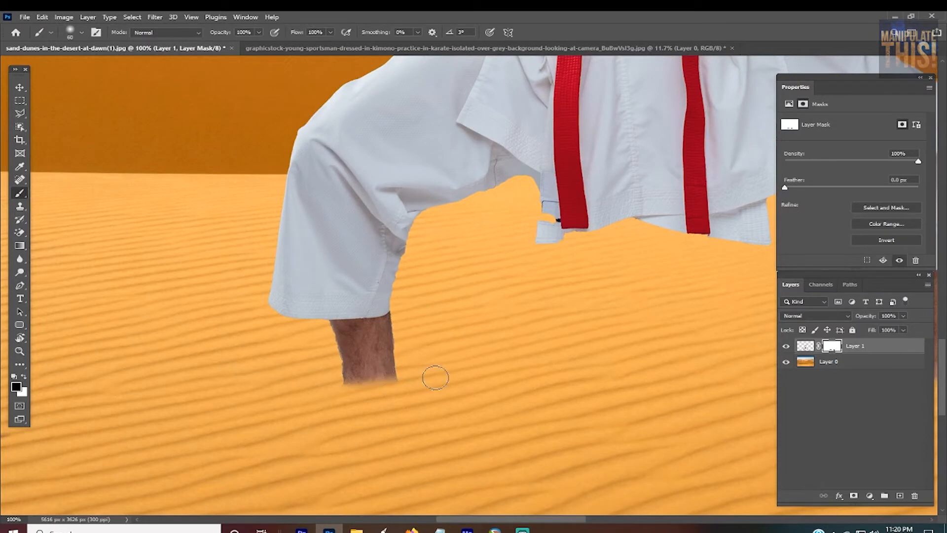
pyautogui.hotkey('ctrl', '-')
pyautogui.hotkey('ctrl', '-')
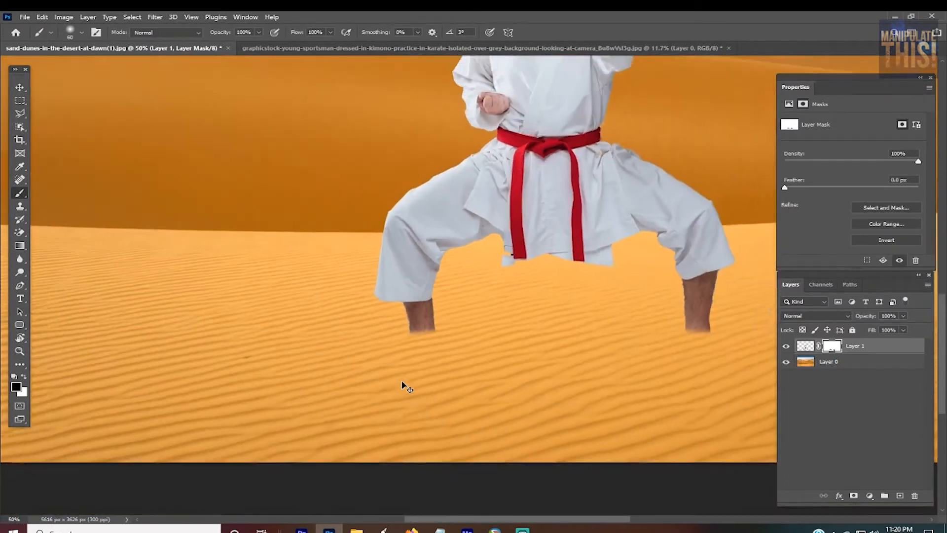
pyautogui.hotkey('ctrl', '+')
pyautogui.hotkey('ctrl', '+')
pyautogui.hotkey('ctrl', '+')
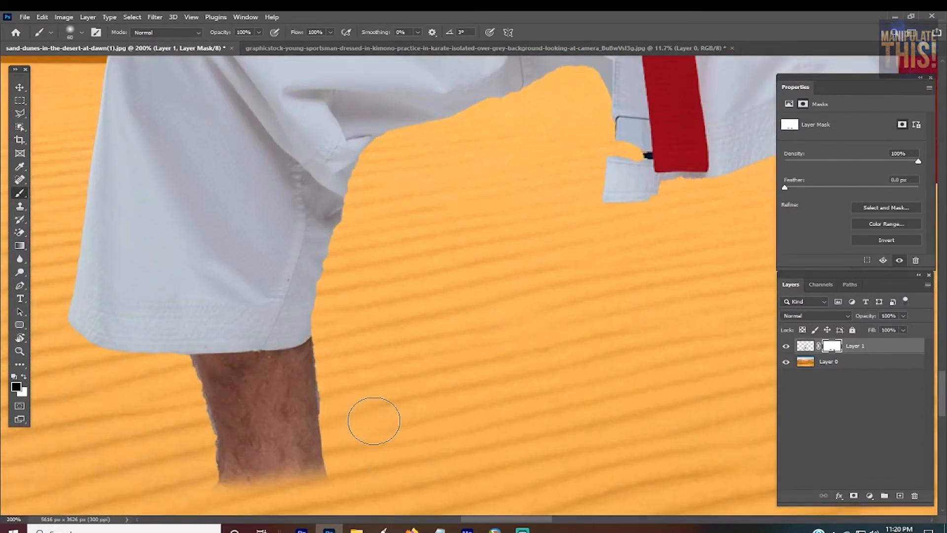
pyautogui.scroll(-2, 385, 447)
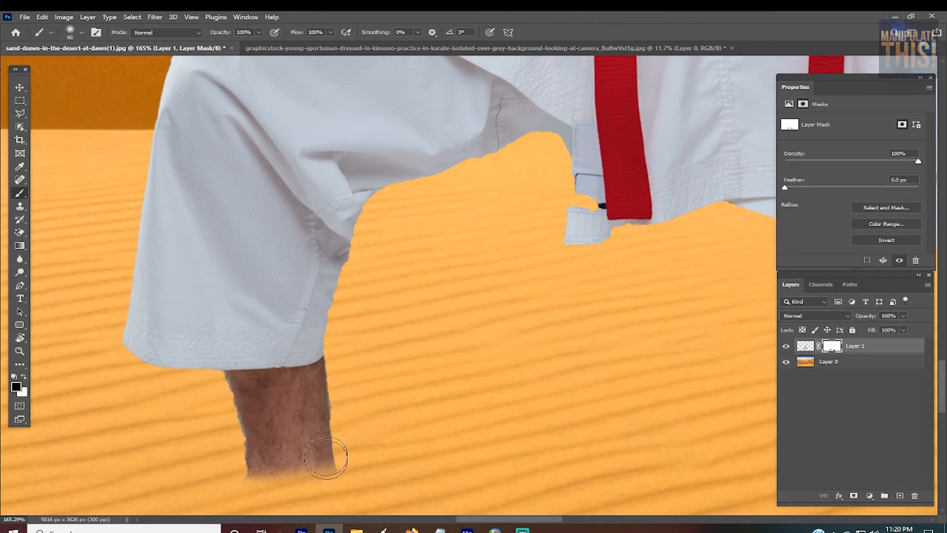
pyautogui.scroll(-5, 602, 338)
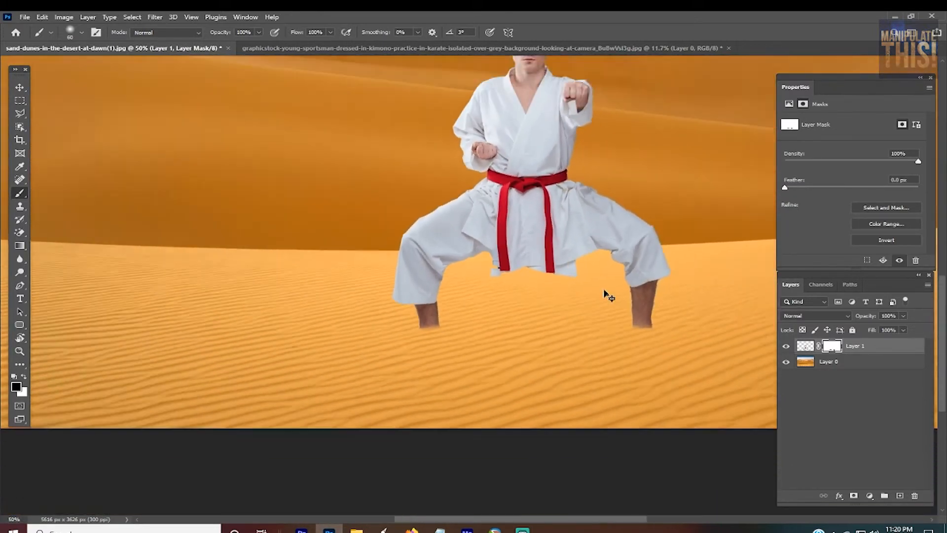
pyautogui.scroll(-2, 635, 178)
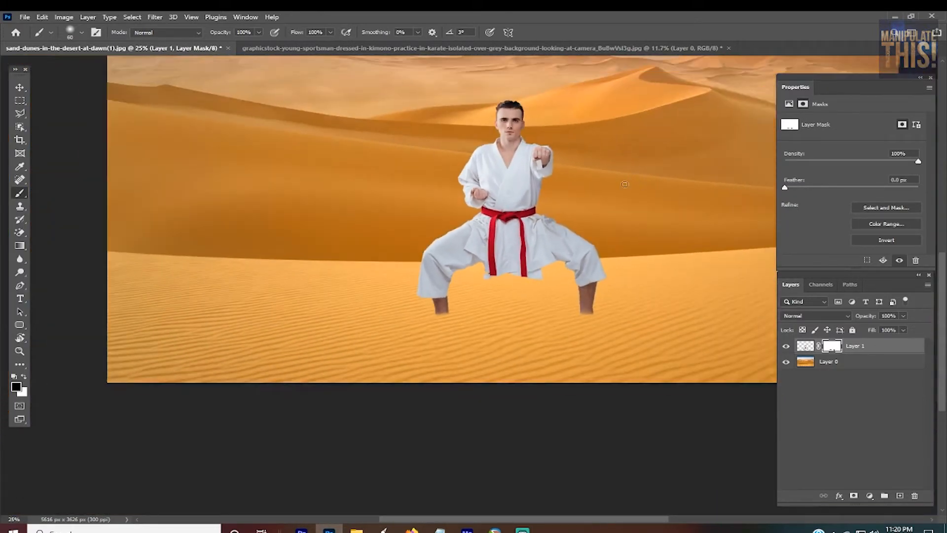
# Step: Add a mid-gray #828282 solid color fill layer above Layer 1 and set its blend mode to Color
pyautogui.scroll(-1, 634, 150)
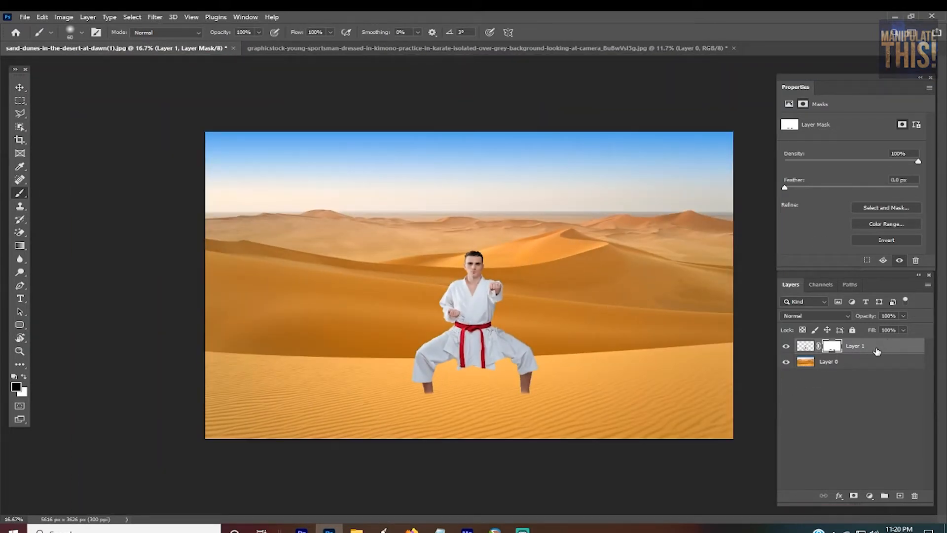
pyautogui.click(806, 346)
pyautogui.click(871, 495)
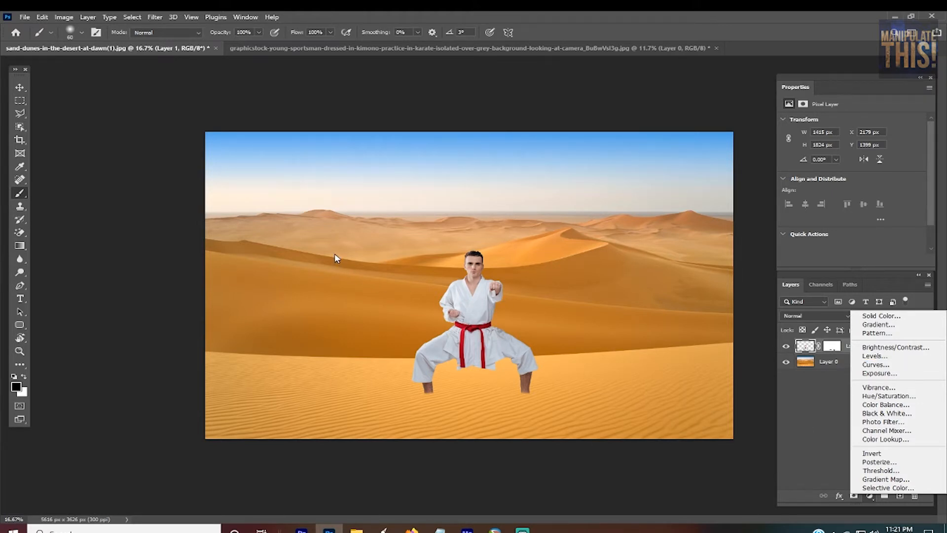
pyautogui.click(907, 316)
pyautogui.moveTo(687, 116)
pyautogui.mouseDown()
pyautogui.moveTo(621, 120)
pyautogui.moveTo(632, 163)
pyautogui.moveTo(620, 94)
pyautogui.moveTo(620, 125)
pyautogui.mouseUp()
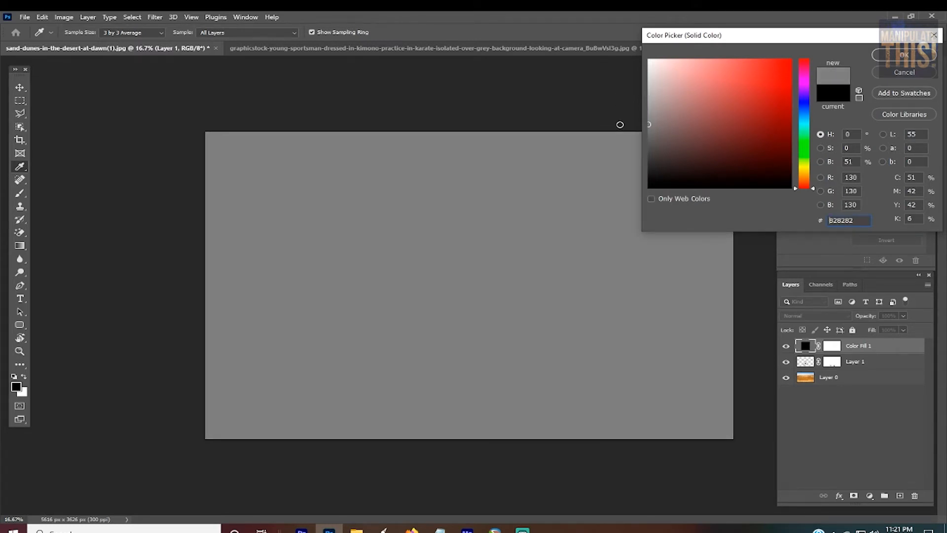
pyautogui.click(891, 58)
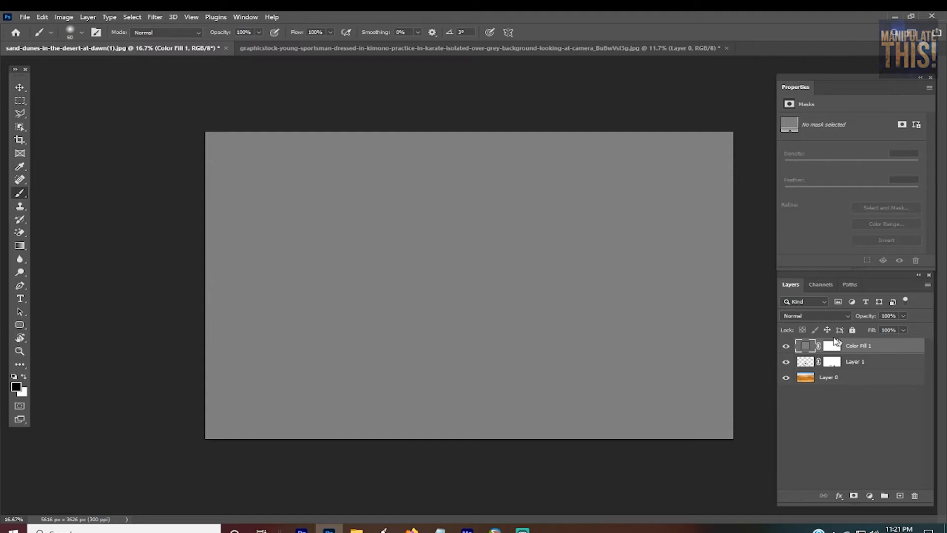
pyautogui.click(806, 316)
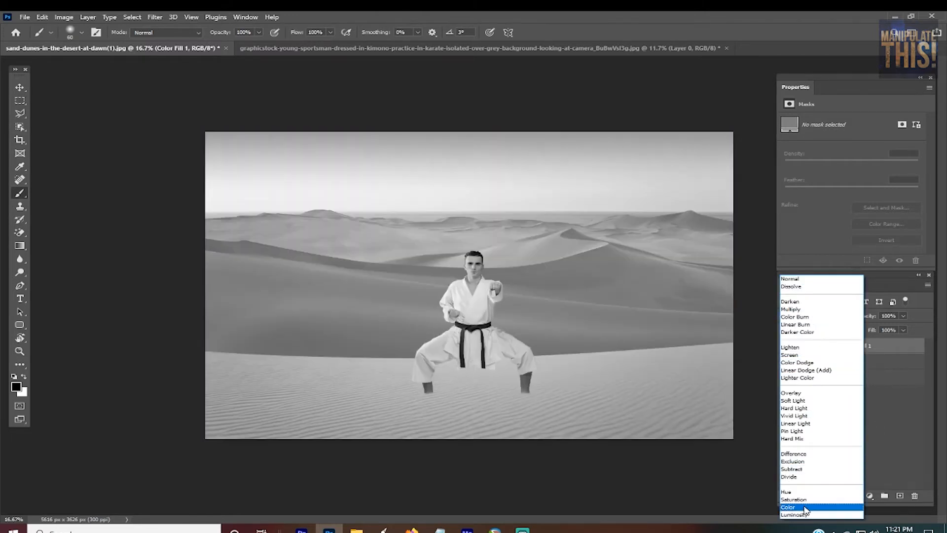
pyautogui.click(805, 506)
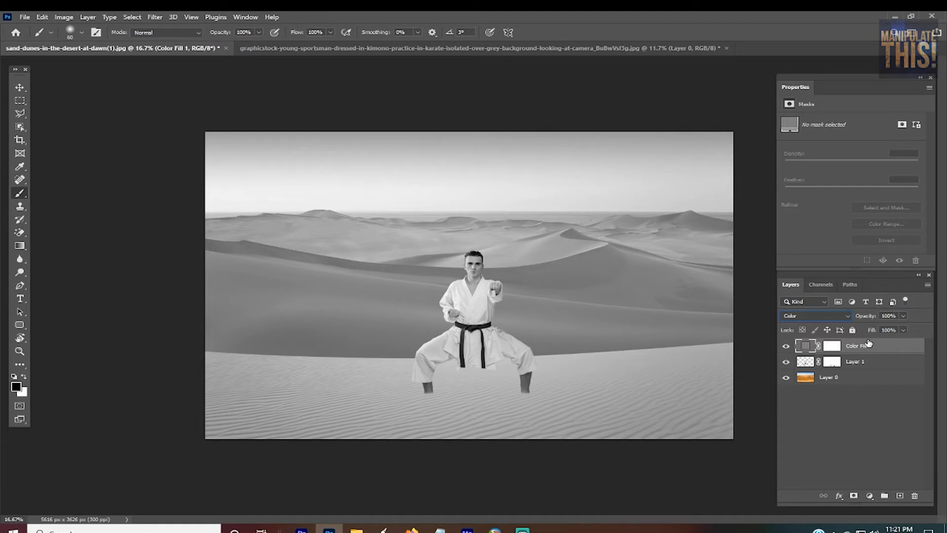
# Step: Add a Curves adjustment directly above Layer 1 and clip it to the karate man's layer
pyautogui.click(890, 363)
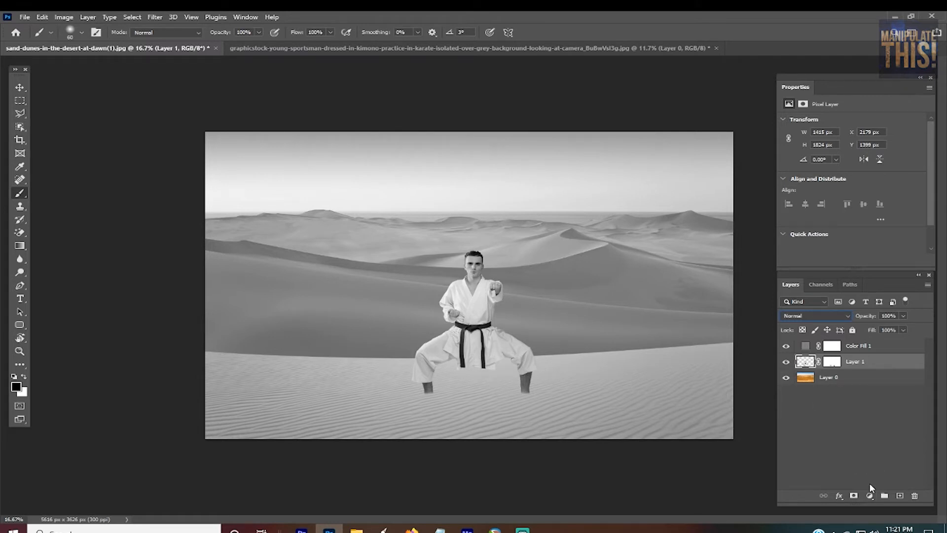
pyautogui.click(869, 495)
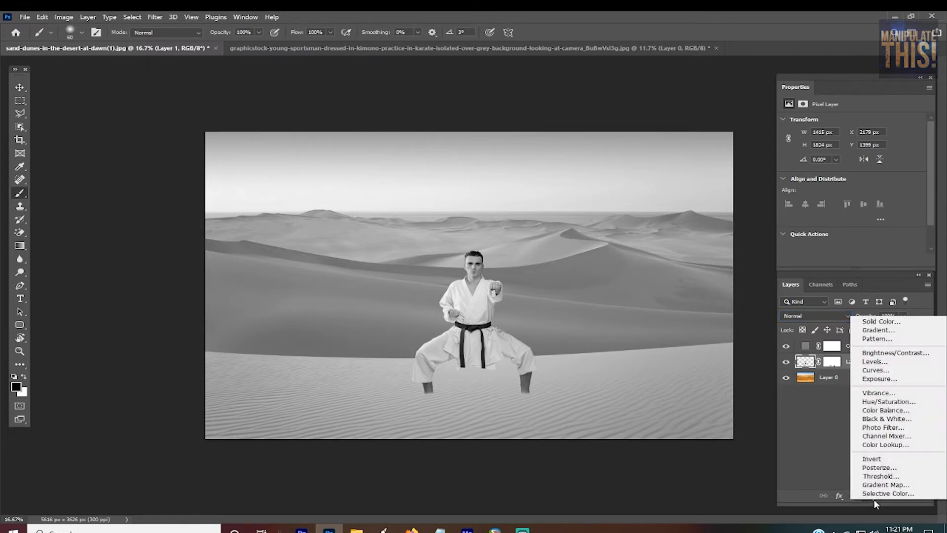
pyautogui.click(881, 370)
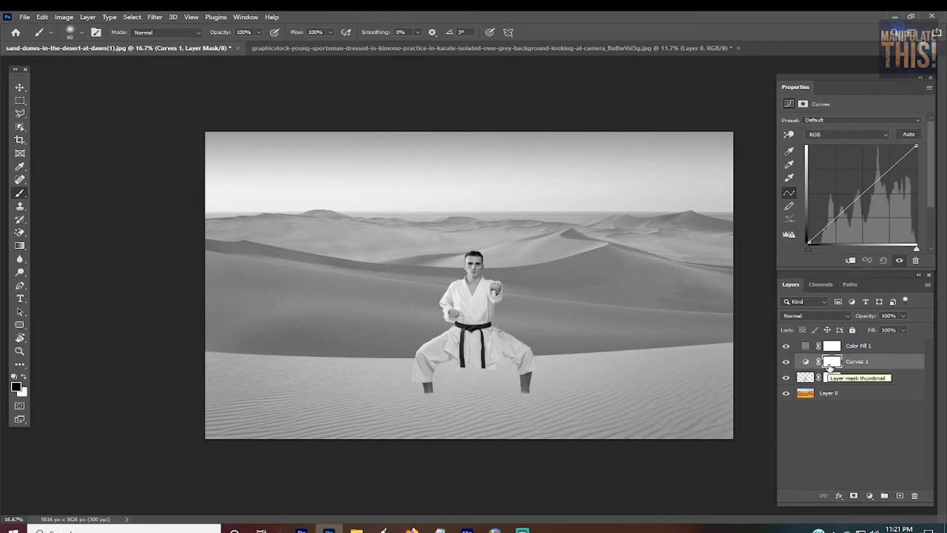
pyautogui.keyDown('alt'); pyautogui.click(861, 367); pyautogui.keyUp('alt')
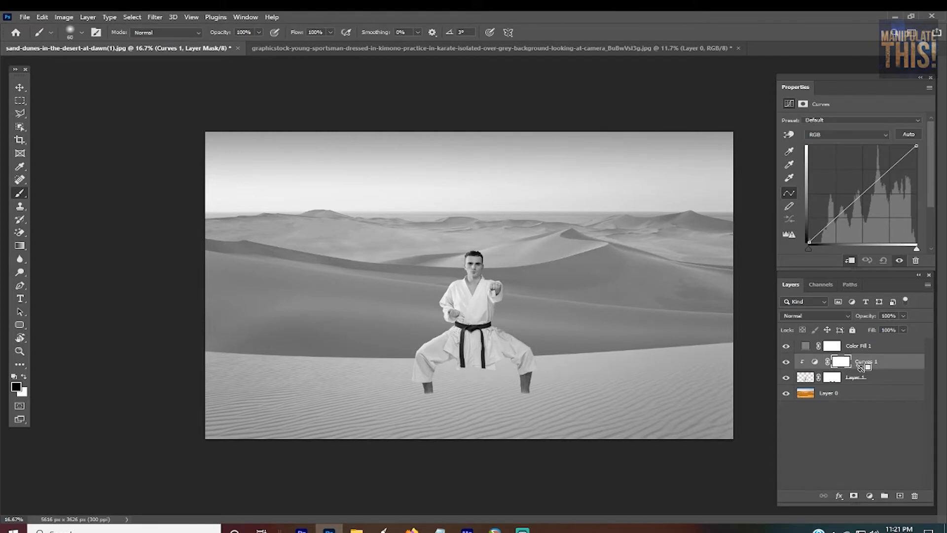
pyautogui.keyDown('alt'); pyautogui.click(861, 368); pyautogui.keyUp('alt')
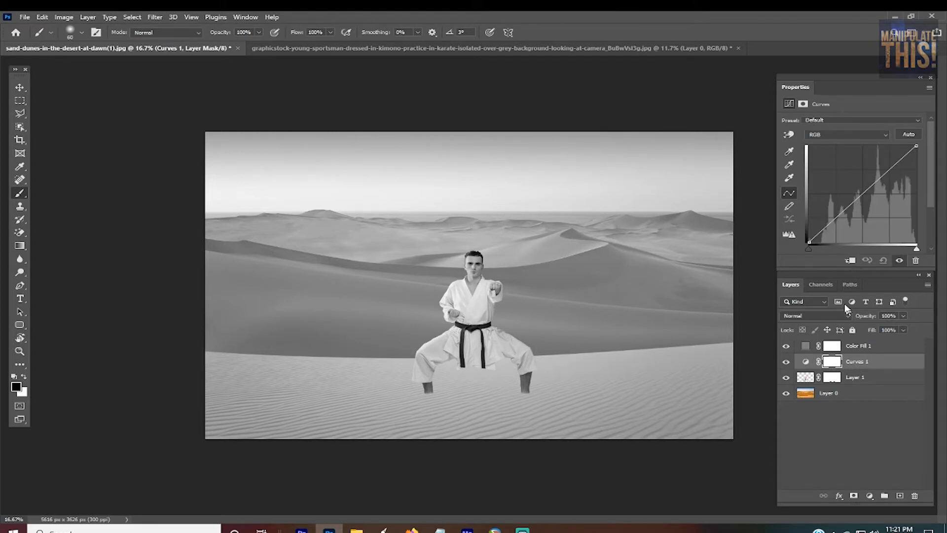
pyautogui.click(849, 262)
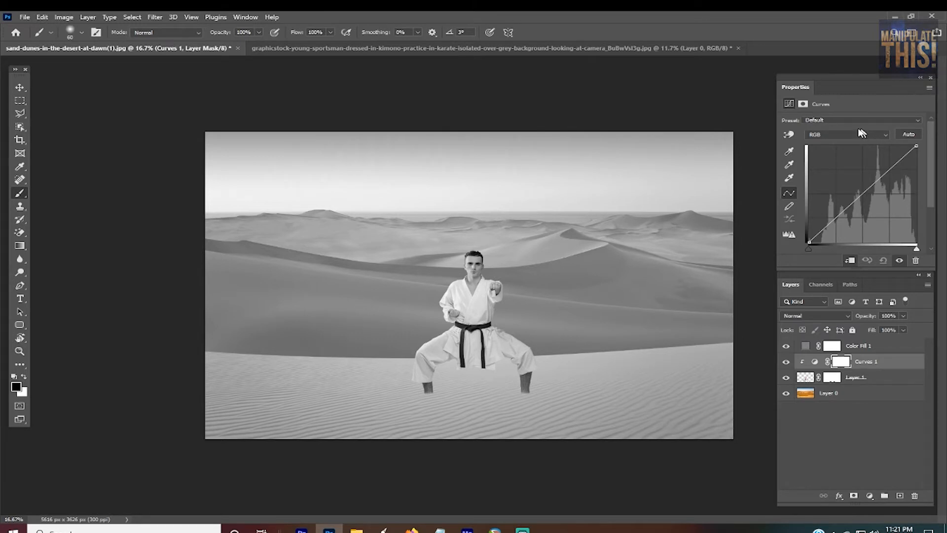
# Step: Bend the RGB curve's midtones slightly downward to darken the man, comparing him with and without the adjustment
pyautogui.click(866, 192)
pyautogui.moveTo(866, 192)
pyautogui.mouseDown()
pyautogui.moveTo(904, 229)
pyautogui.moveTo(844, 159)
pyautogui.moveTo(869, 204)
pyautogui.moveTo(876, 197)
pyautogui.mouseUp()
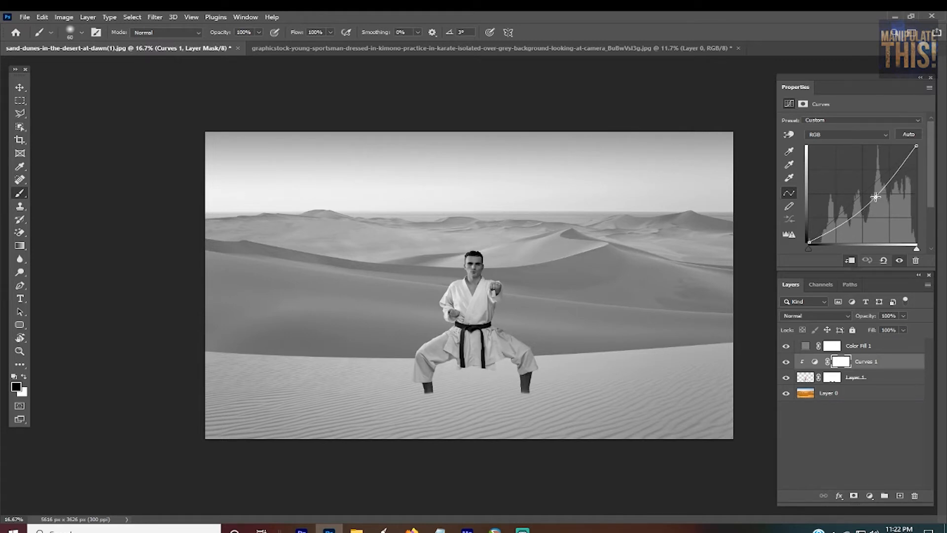
pyautogui.click(786, 361)
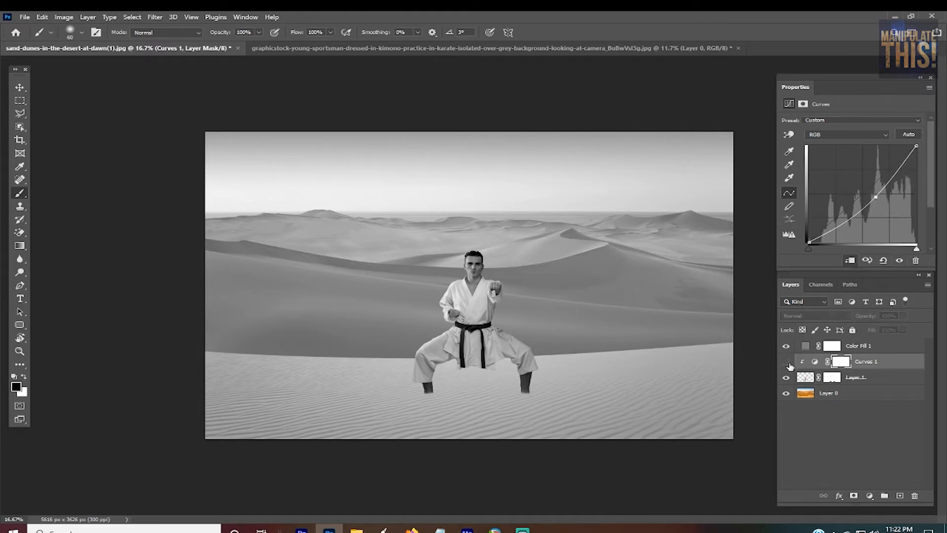
pyautogui.click(786, 361)
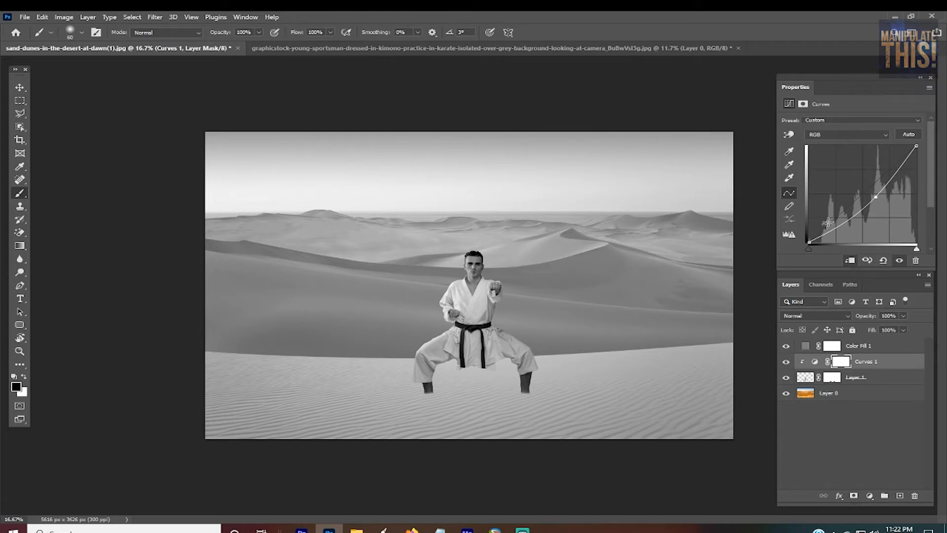
pyautogui.moveTo(876, 196); pyautogui.dragTo(876, 197)
pyautogui.click(788, 361)
pyautogui.click(789, 362)
pyautogui.hotkey('ctrl', '+')
pyautogui.hotkey('ctrl', '+')
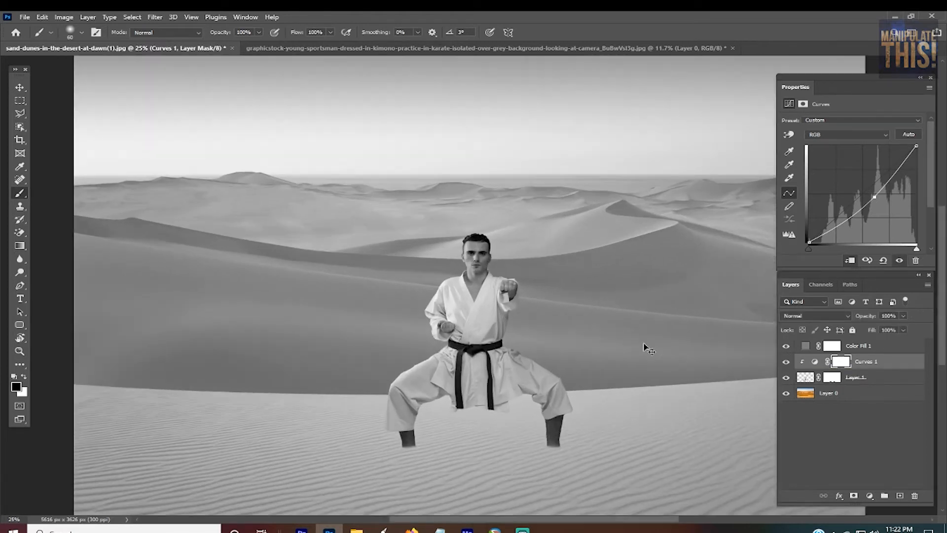
pyautogui.hotkey('ctrl', '-')
# Step: Set the clipped Curves adjustment's blend mode to Luminosity
pyautogui.click(883, 349)
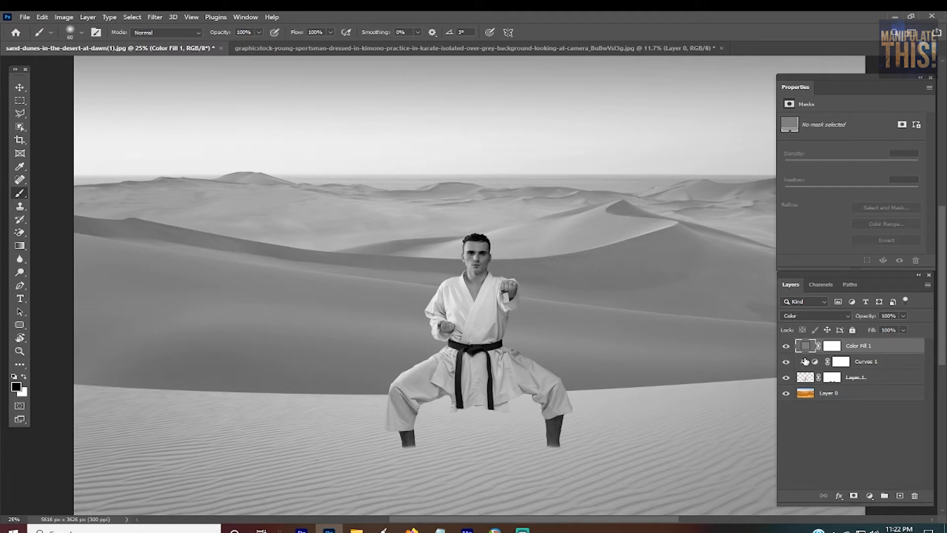
pyautogui.click(904, 365)
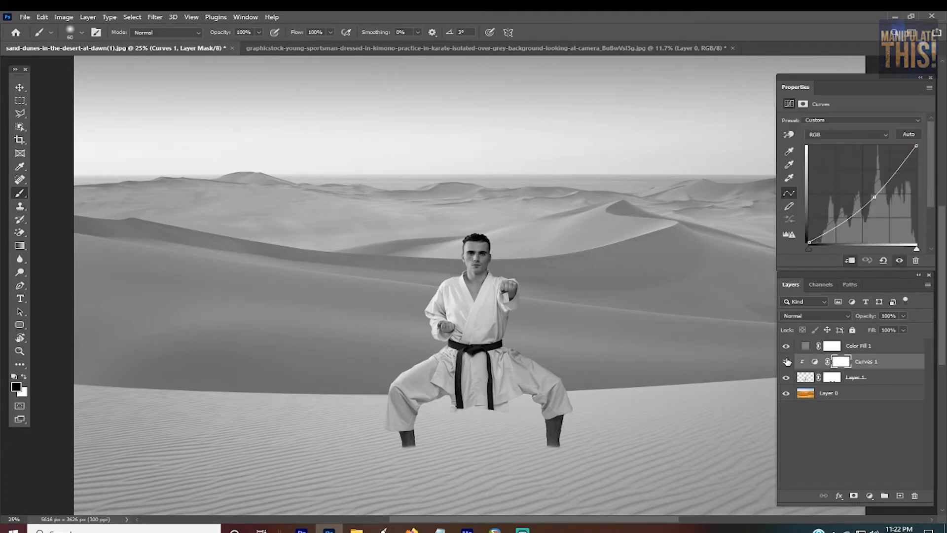
pyautogui.click(823, 315)
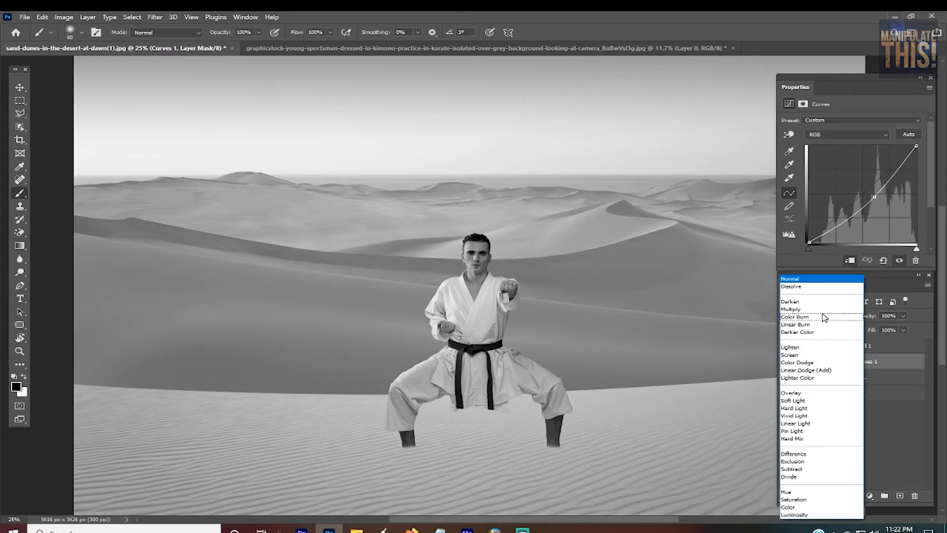
pyautogui.click(806, 515)
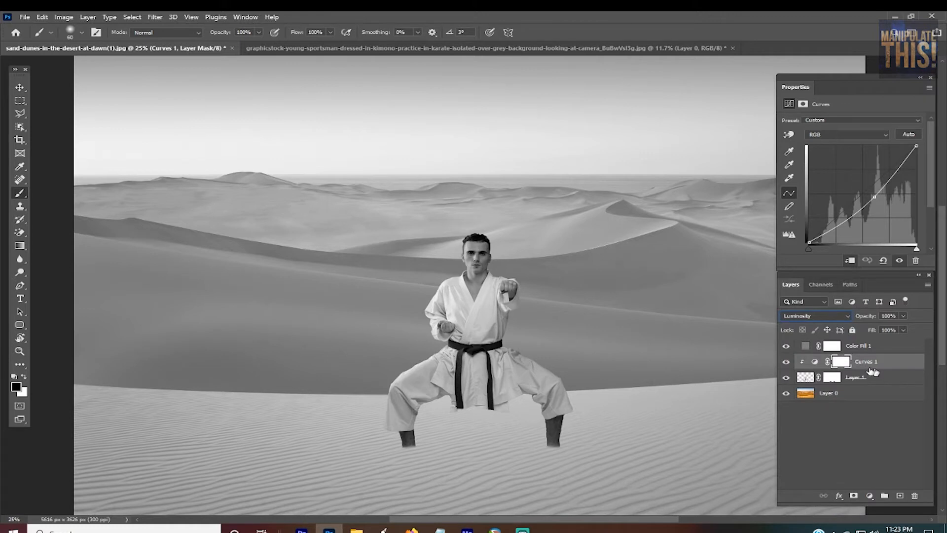
# Step: Delete the gray color fill layer and compare the man in color with and without the Curves adjustment
pyautogui.click(891, 352)
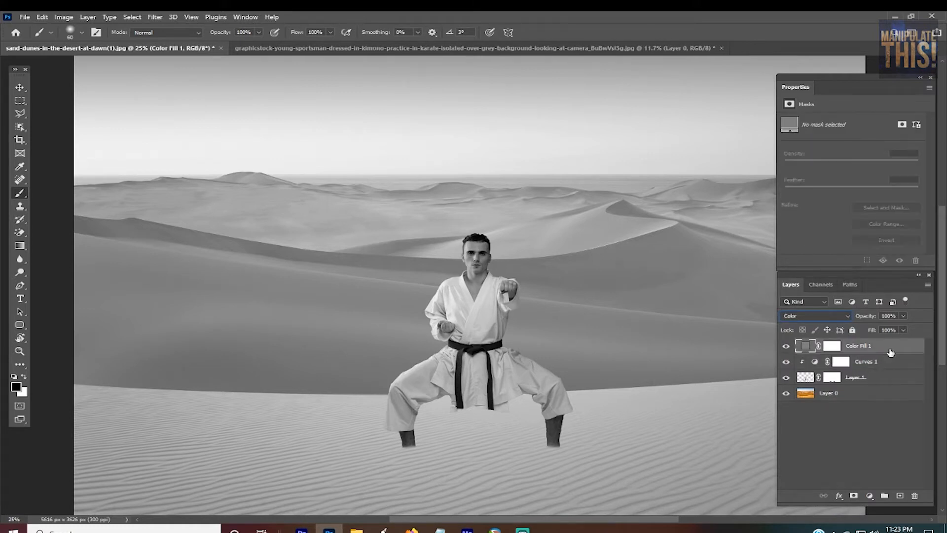
pyautogui.moveTo(891, 351); pyautogui.dragTo(915, 498)
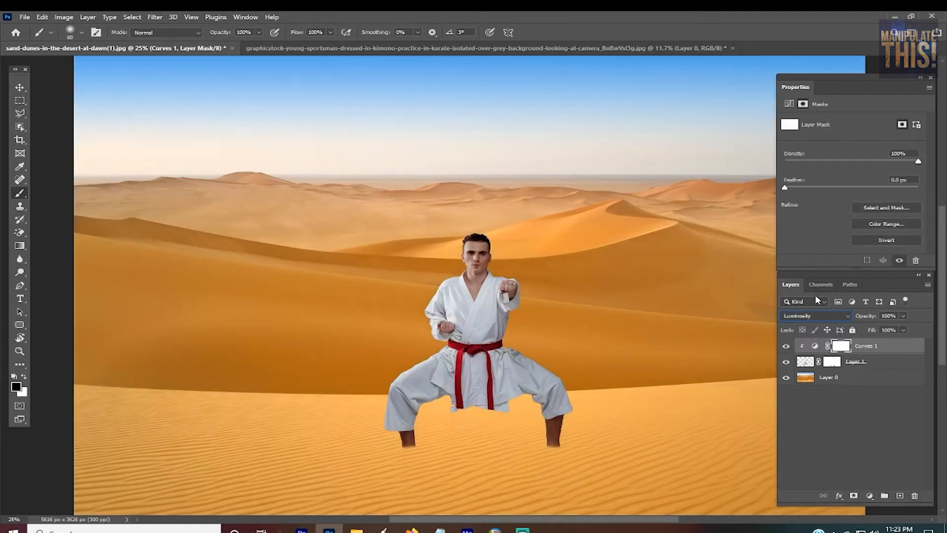
pyautogui.click(787, 347)
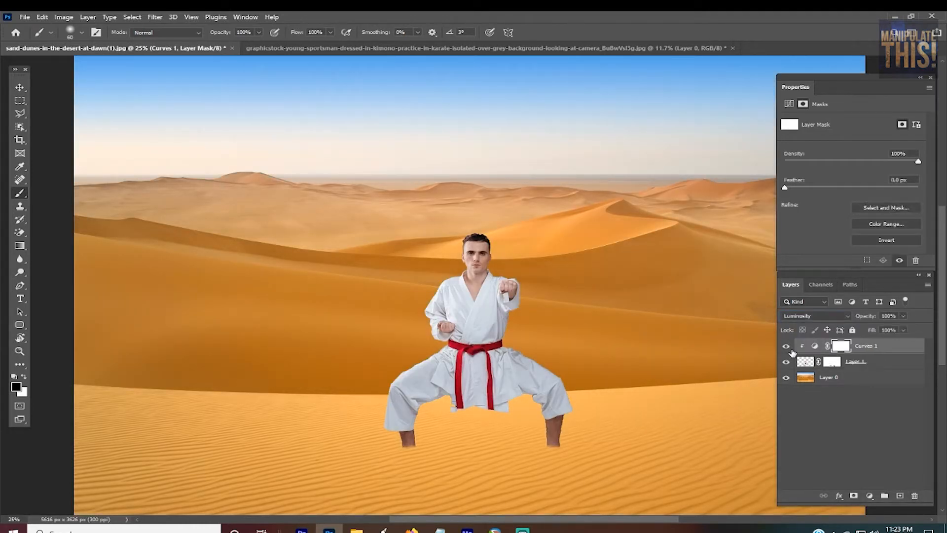
pyautogui.click(788, 347)
pyautogui.click(787, 346)
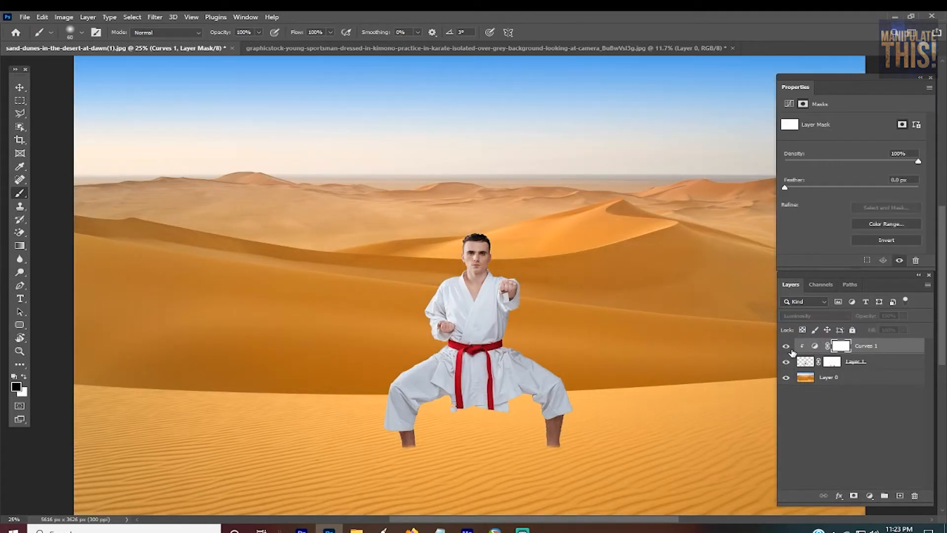
pyautogui.click(787, 347)
# Step: Add a black-to-white Gradient Map adjustment between Layer 1 and the Curves adjustment, clipped to the karate man's layer
pyautogui.click(893, 367)
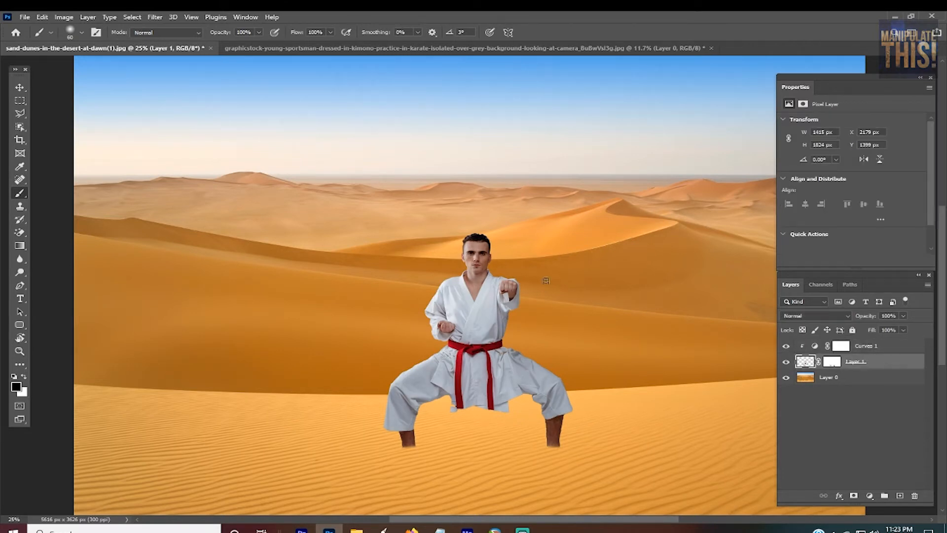
pyautogui.hotkey('ctrl', '-')
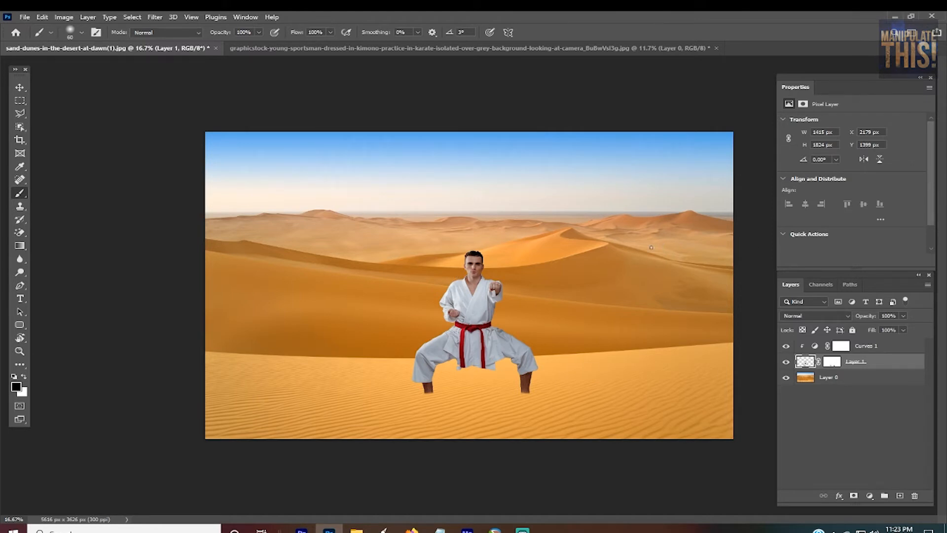
pyautogui.click(64, 16)
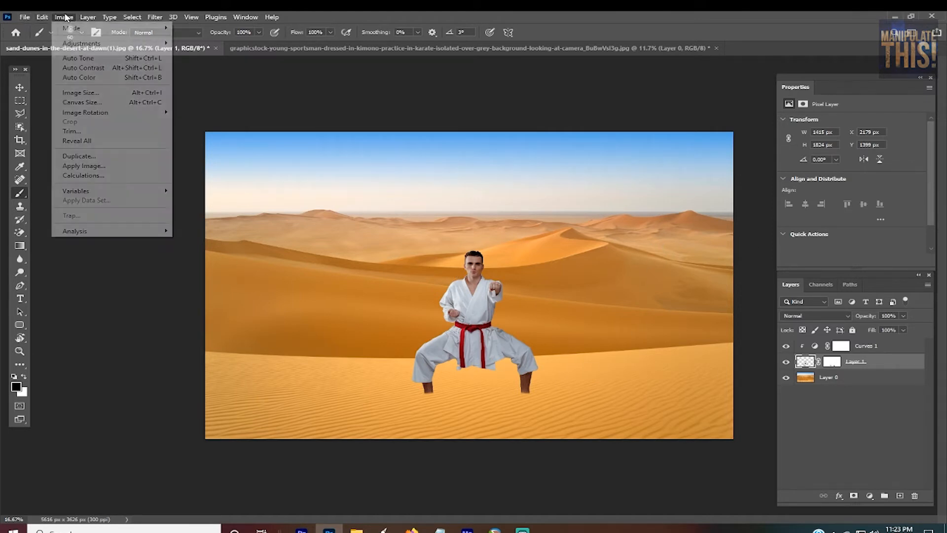
pyautogui.moveTo(68, 46)
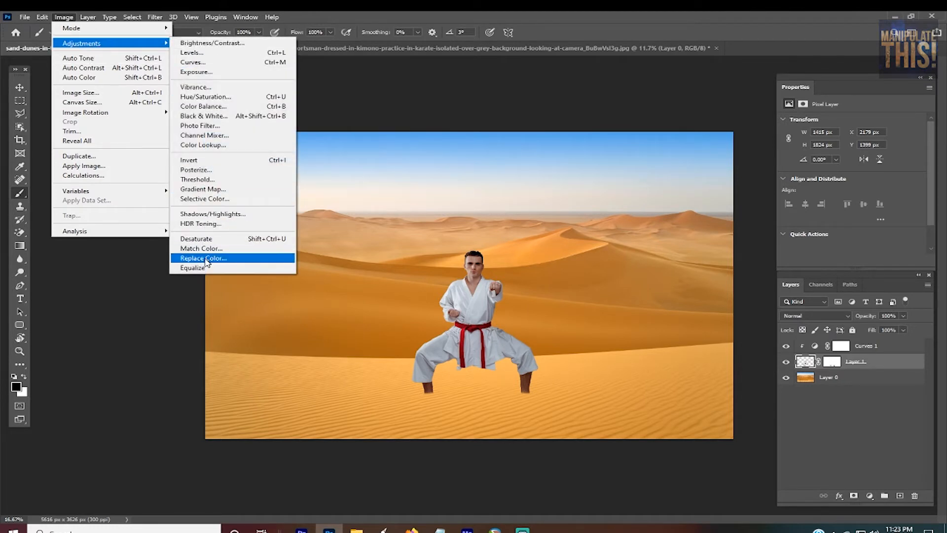
pyautogui.click(630, 16)
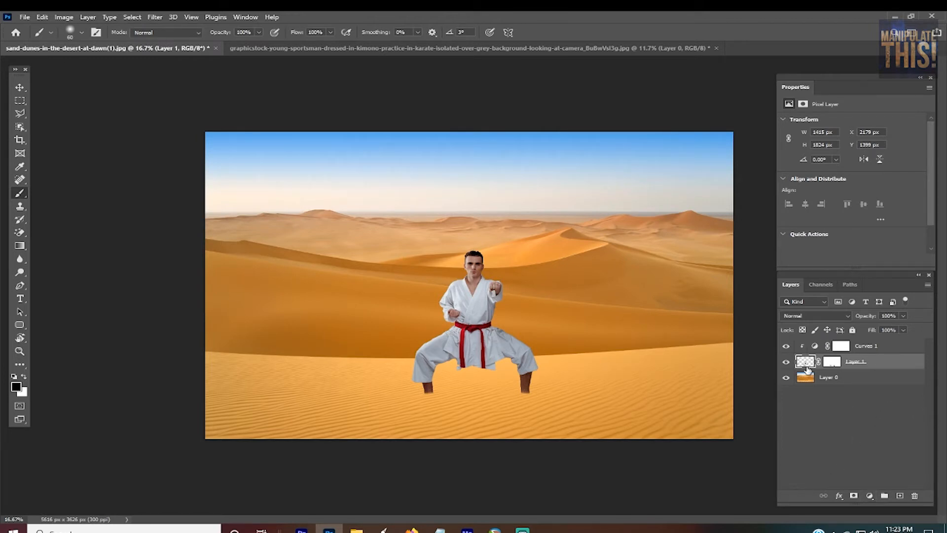
pyautogui.click(867, 498)
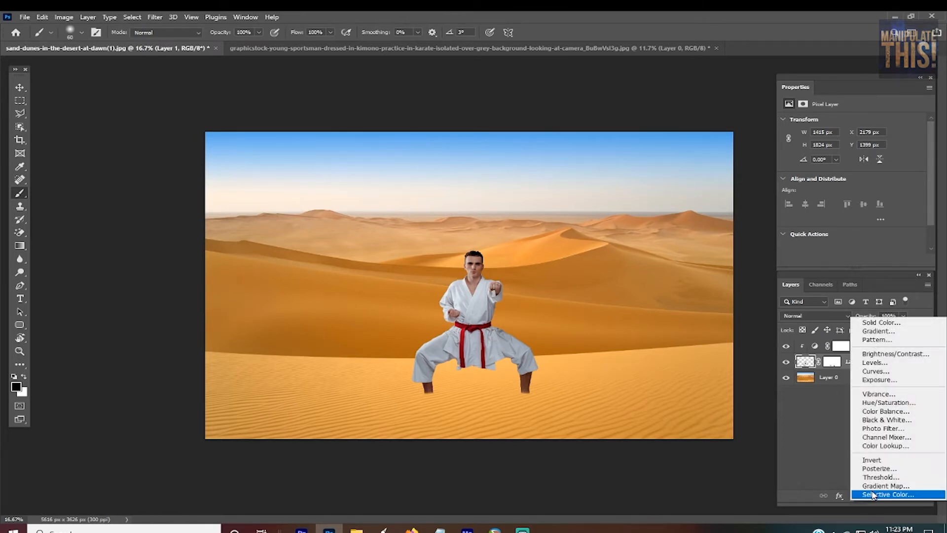
pyautogui.click(884, 487)
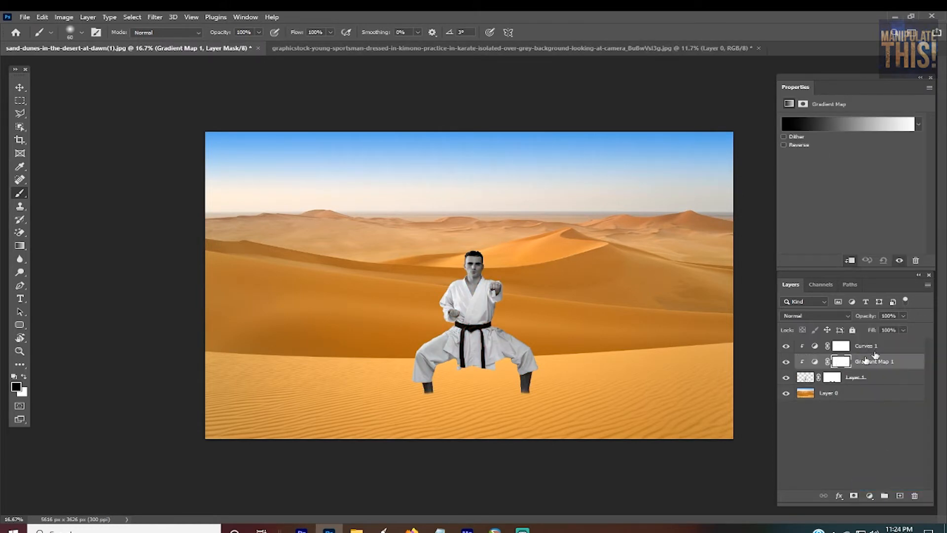
pyautogui.click(848, 260)
pyautogui.click(848, 261)
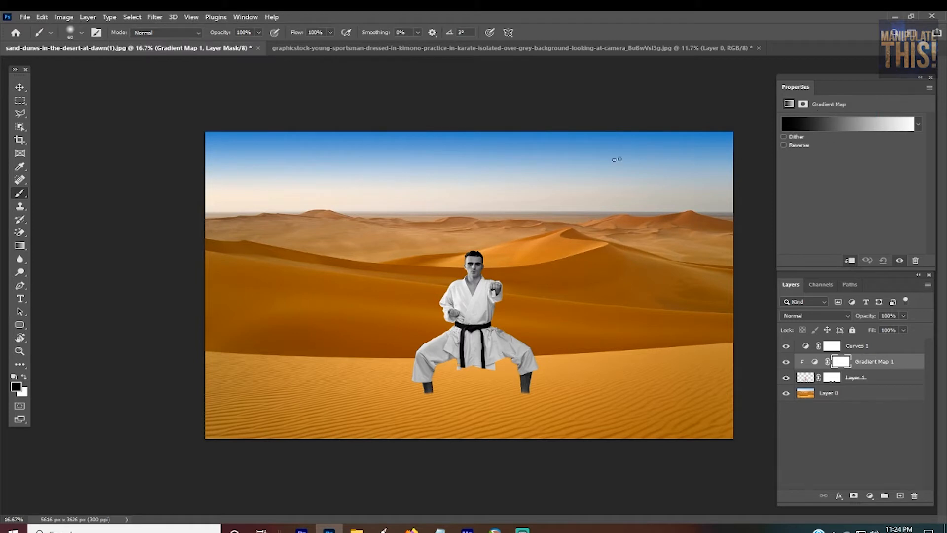
# Step: Clip the Curves adjustment above the Gradient Map to the man's layer again and select the Gradient Map adjustment itself
pyautogui.hotkey('ctrl', '+')
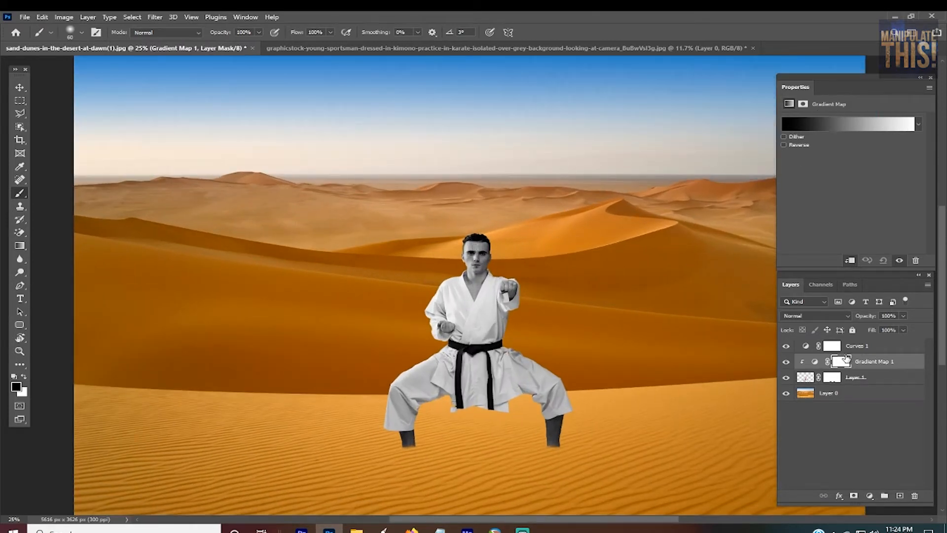
pyautogui.keyDown('alt'); pyautogui.click(829, 353); pyautogui.keyUp('alt')
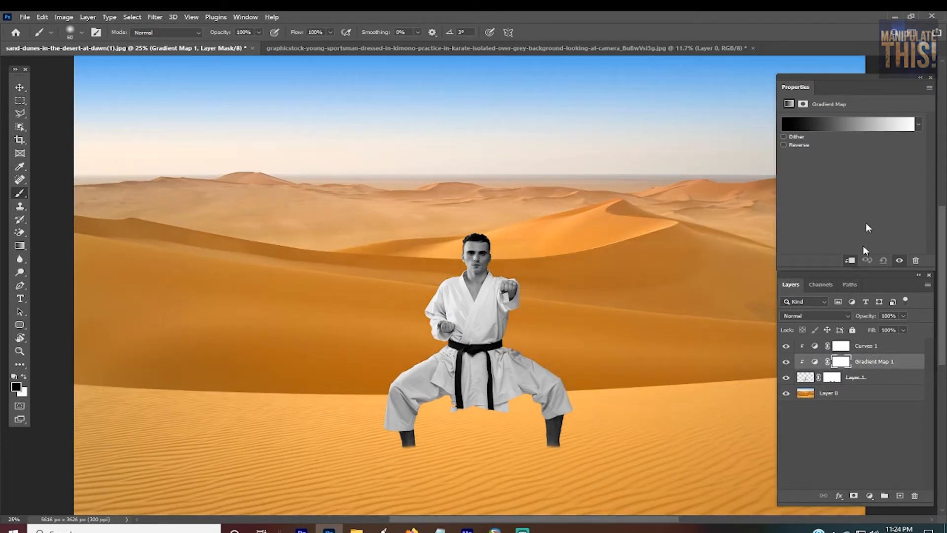
pyautogui.click(815, 363)
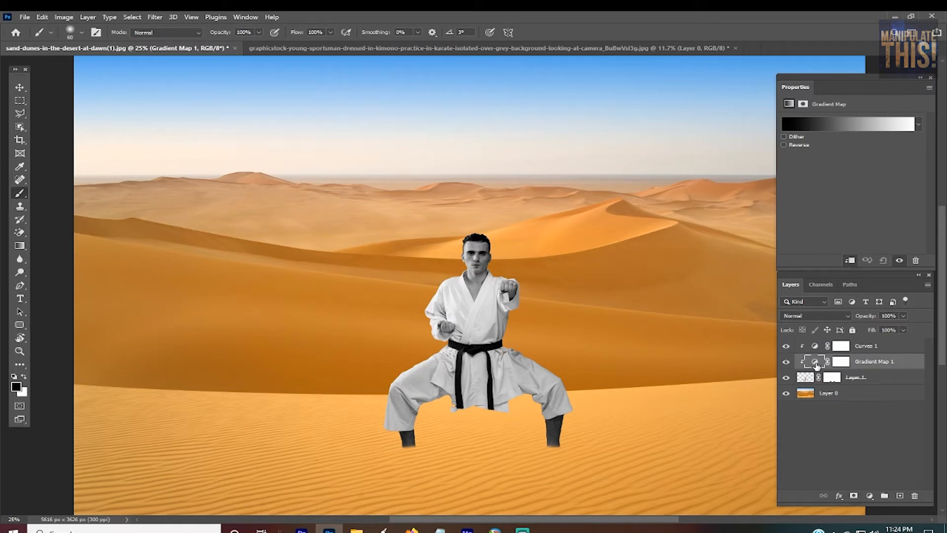
# Step: Set the Gradient Map's white highlight stop to light orange f7be6f, sampled from the brightly lit dune crest behind the man's head
pyautogui.click(845, 364)
pyautogui.click(815, 363)
pyautogui.click(869, 124)
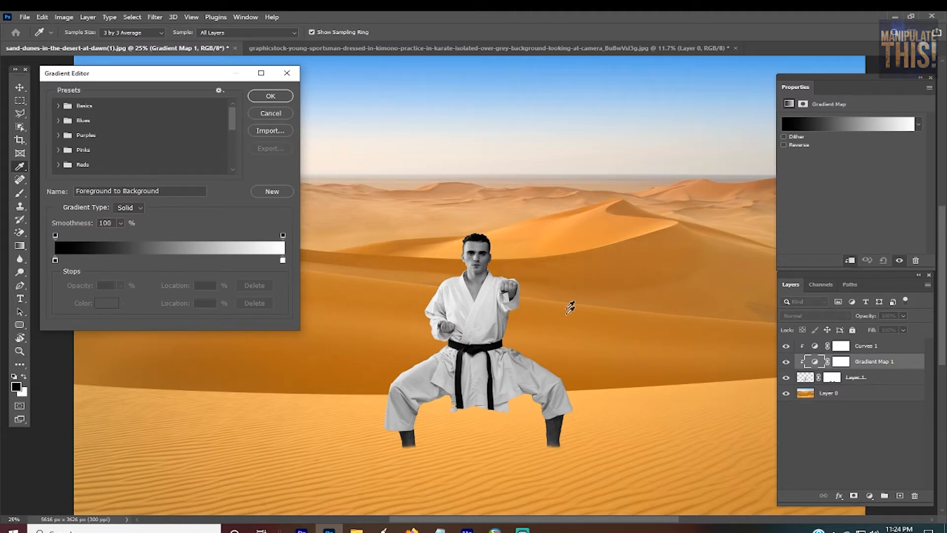
pyautogui.doubleClick(283, 260)
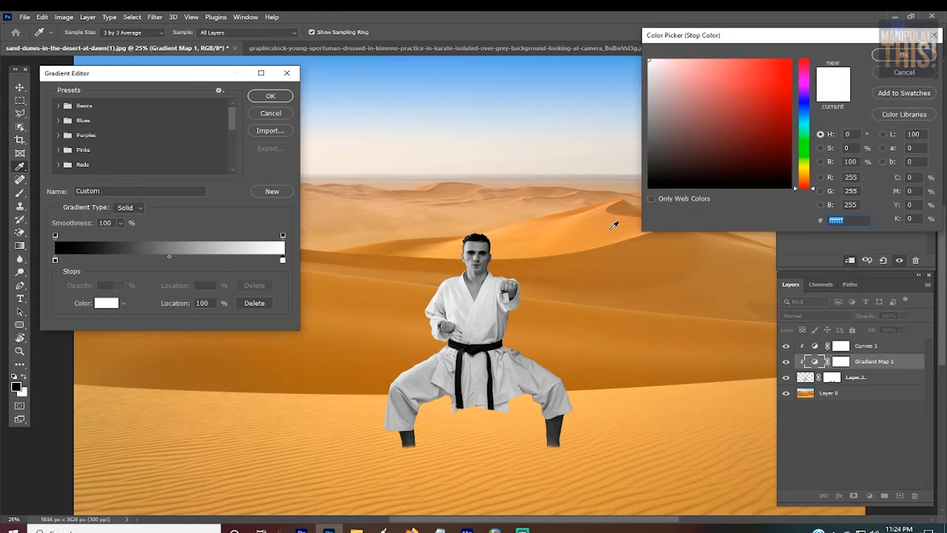
pyautogui.click(551, 233)
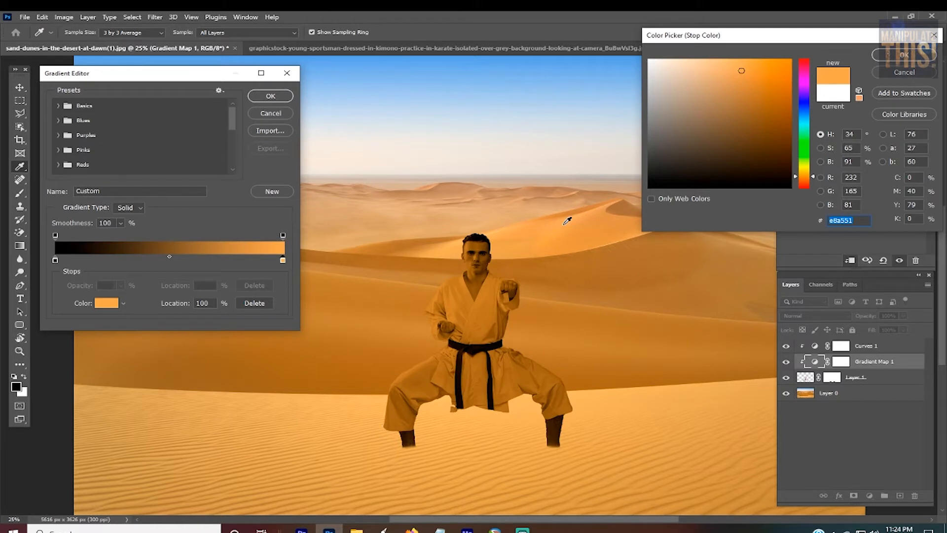
pyautogui.click(508, 228)
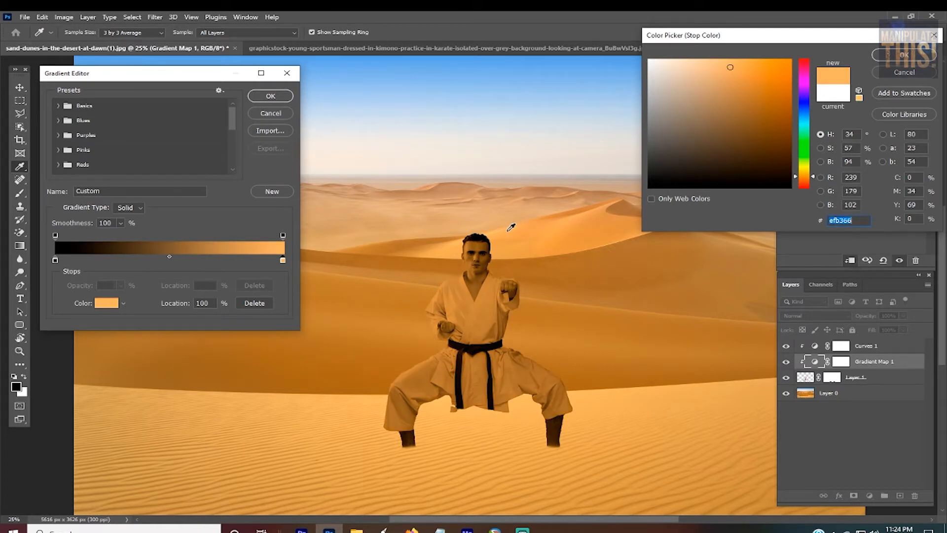
pyautogui.click(455, 252)
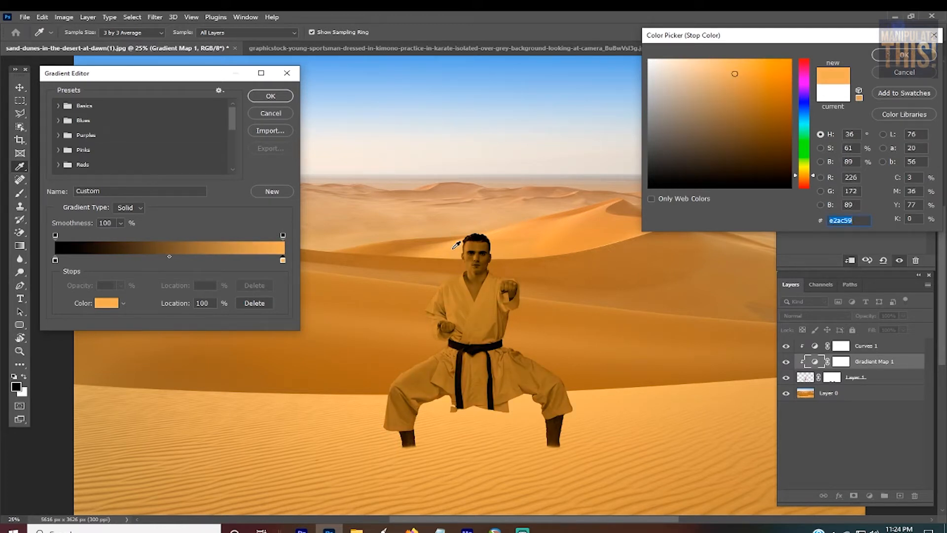
pyautogui.click(521, 229)
pyautogui.click(499, 233)
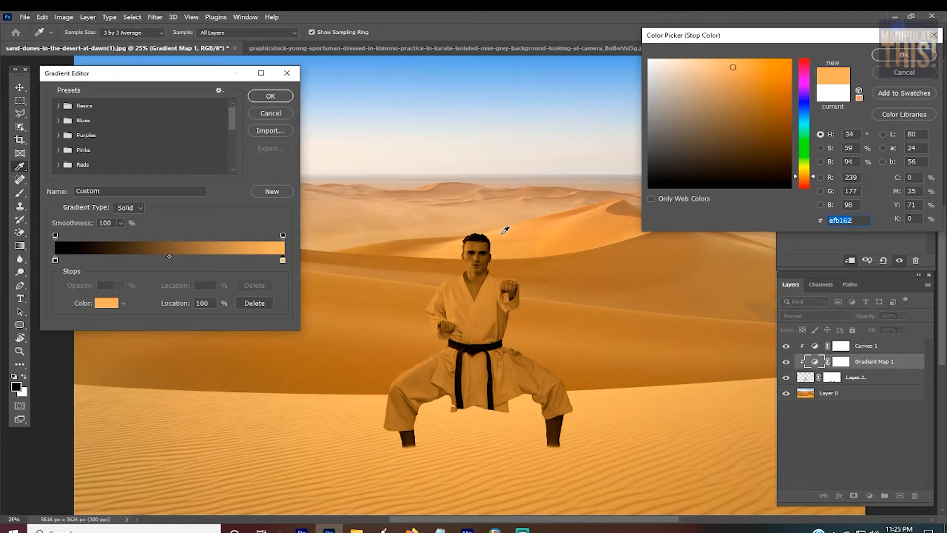
pyautogui.click(459, 251)
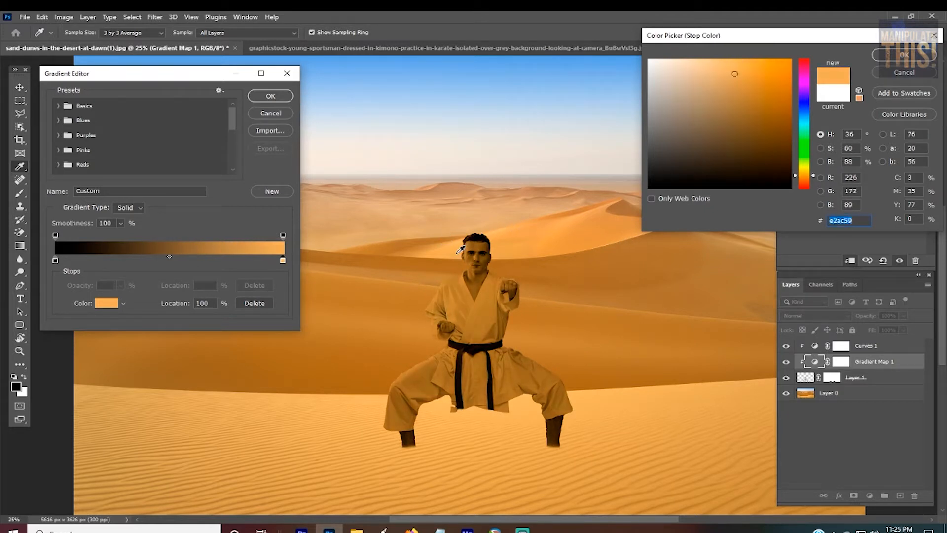
pyautogui.click(455, 256)
pyautogui.click(453, 256)
pyautogui.click(516, 242)
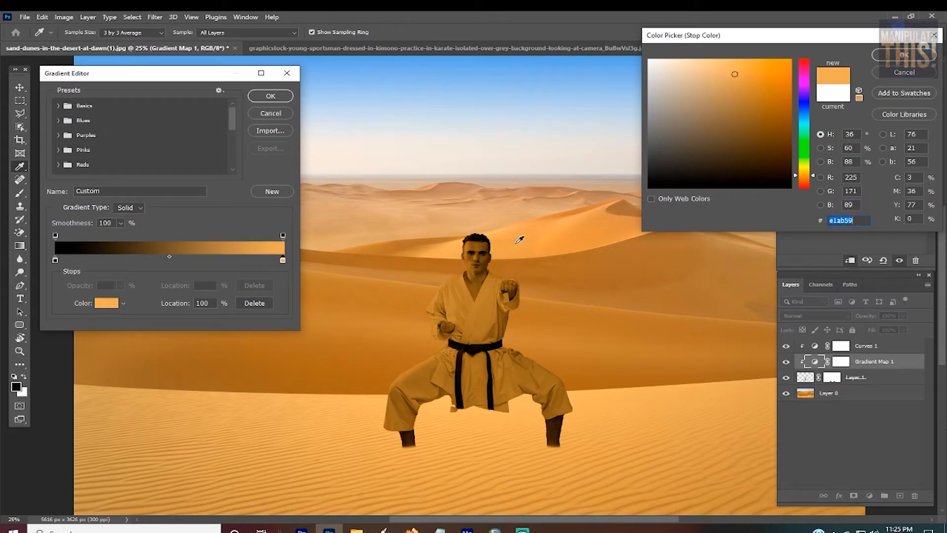
pyautogui.click(495, 230)
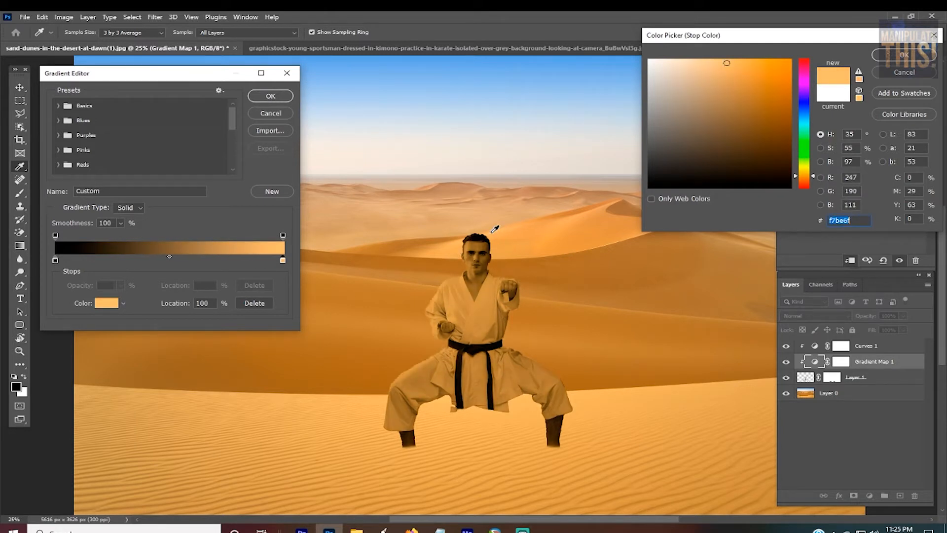
pyautogui.click(914, 55)
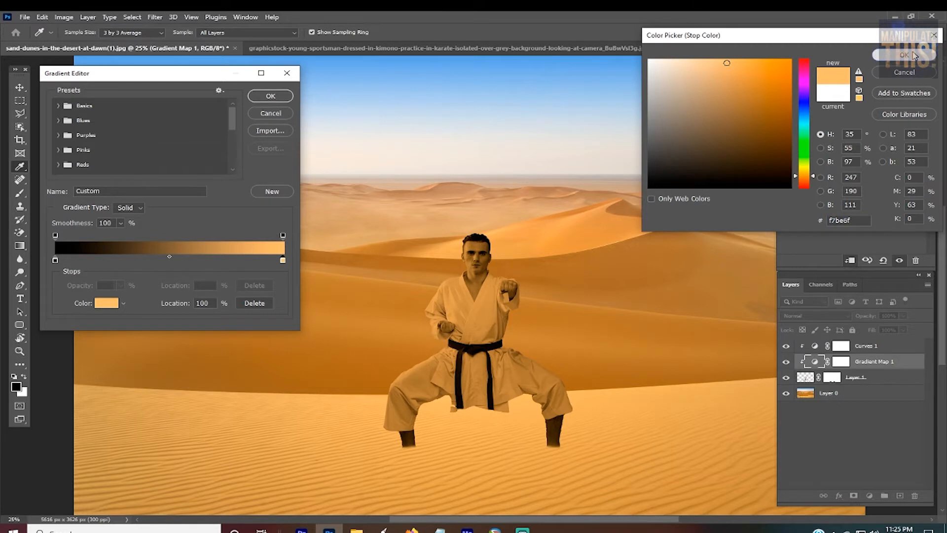
# Step: Set the Gradient Map's black shadow stop to dark orange a16821, sampled from the shaded sand
pyautogui.doubleClick(55, 260)
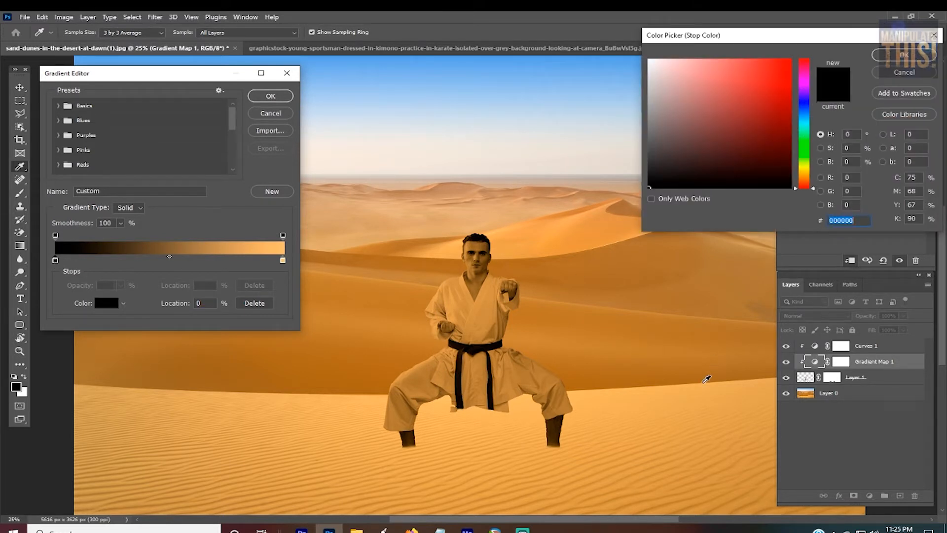
pyautogui.click(705, 376)
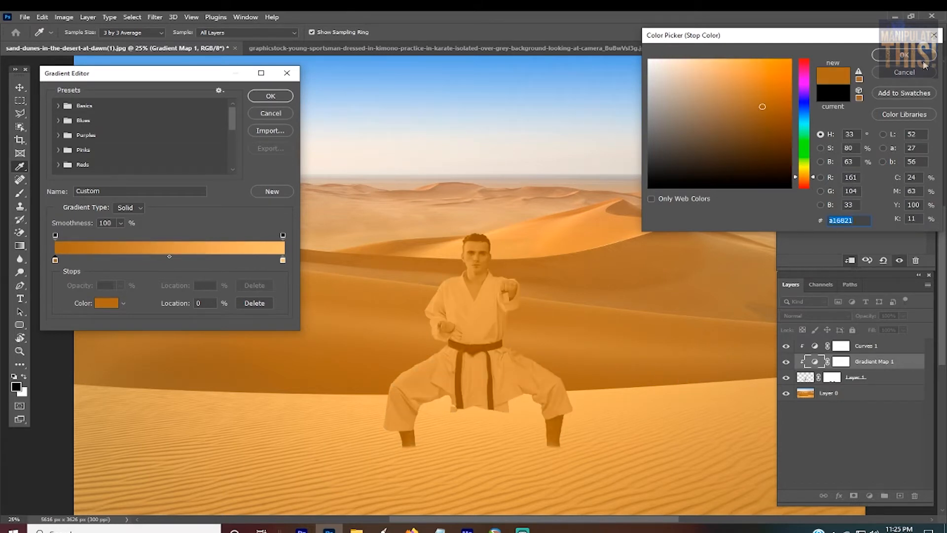
pyautogui.click(907, 55)
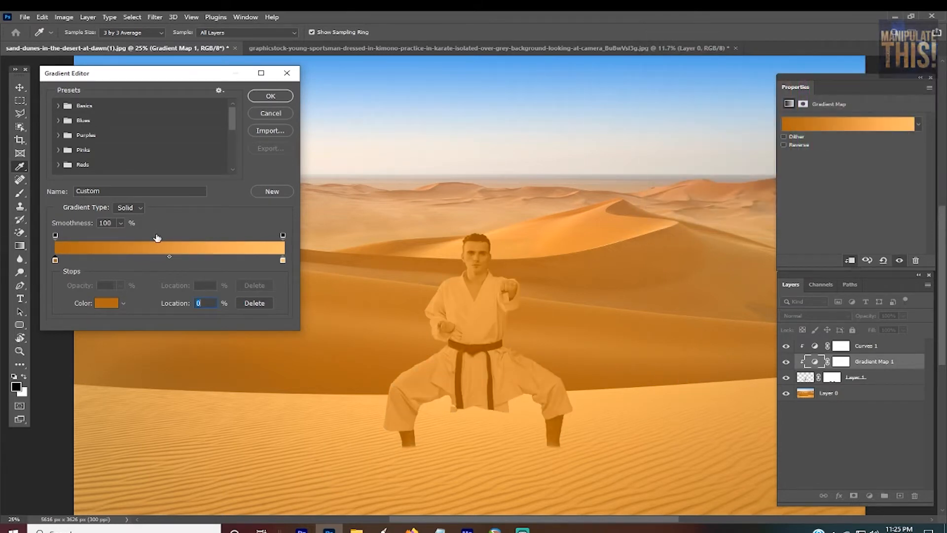
# Step: Add a middle stop at 50% to the gradient, color it brown ad815f sampled from the distant dunes, and apply the gradient
pyautogui.click(176, 260)
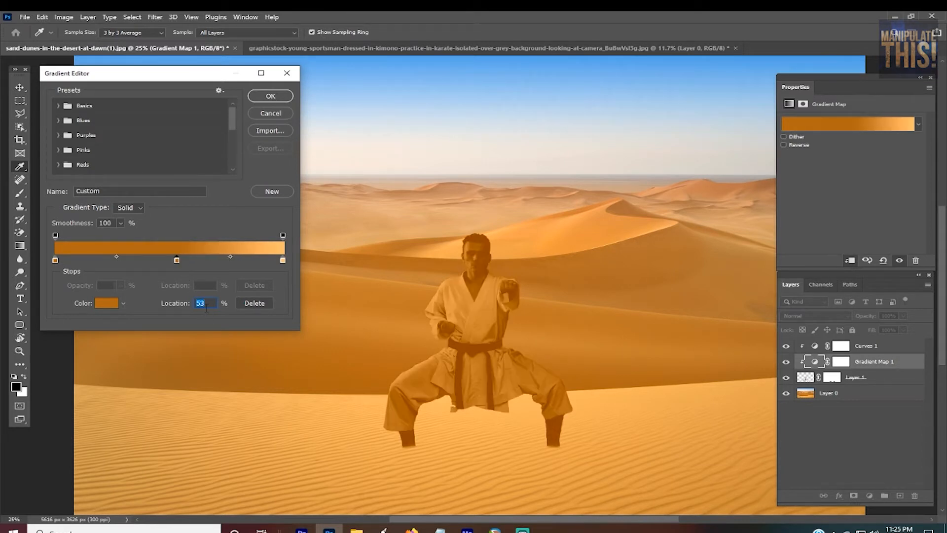
pyautogui.write('50')
pyautogui.doubleClick(169, 260)
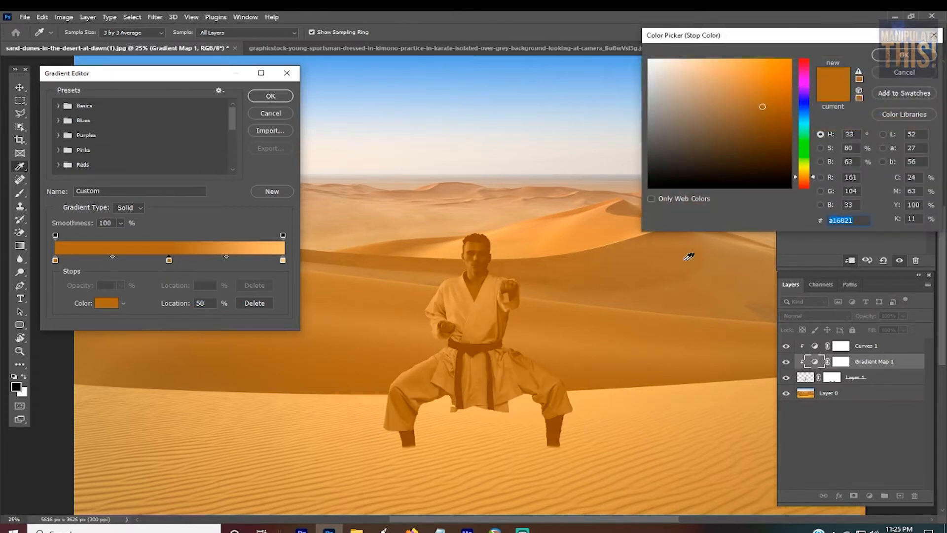
pyautogui.click(723, 259)
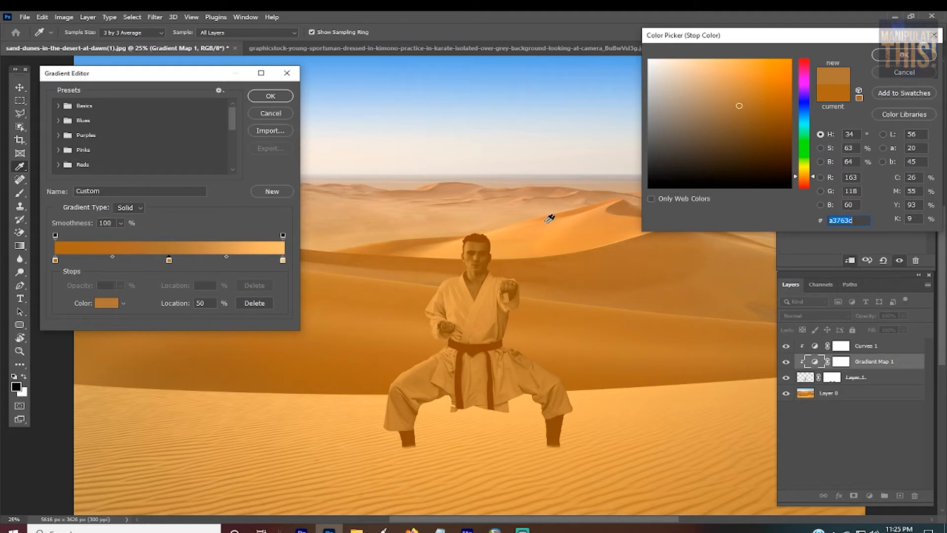
pyautogui.click(537, 206)
pyautogui.click(458, 185)
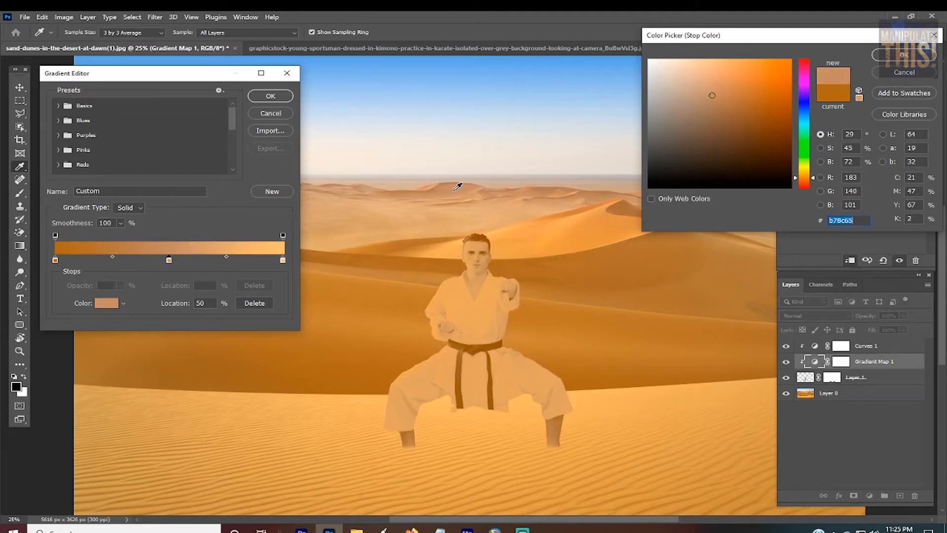
pyautogui.click(384, 213)
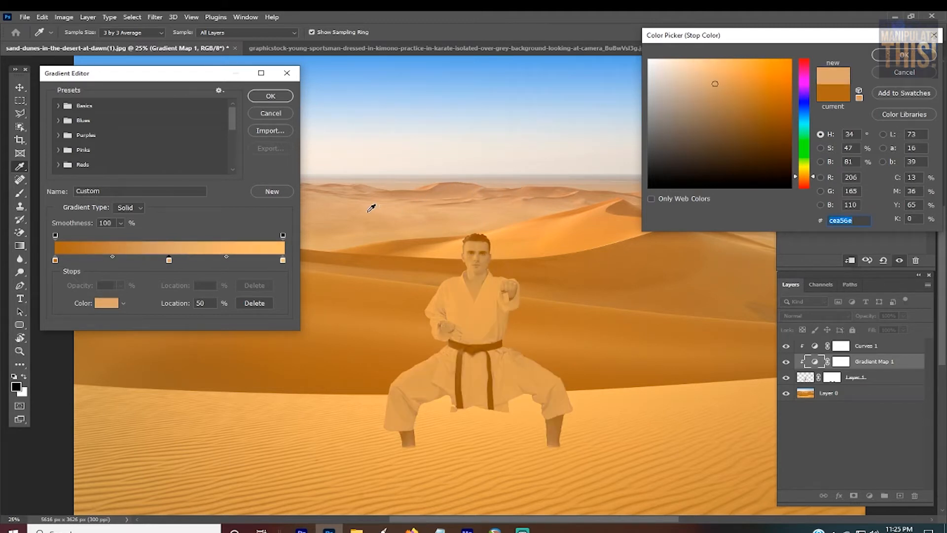
pyautogui.click(368, 211)
pyautogui.click(739, 257)
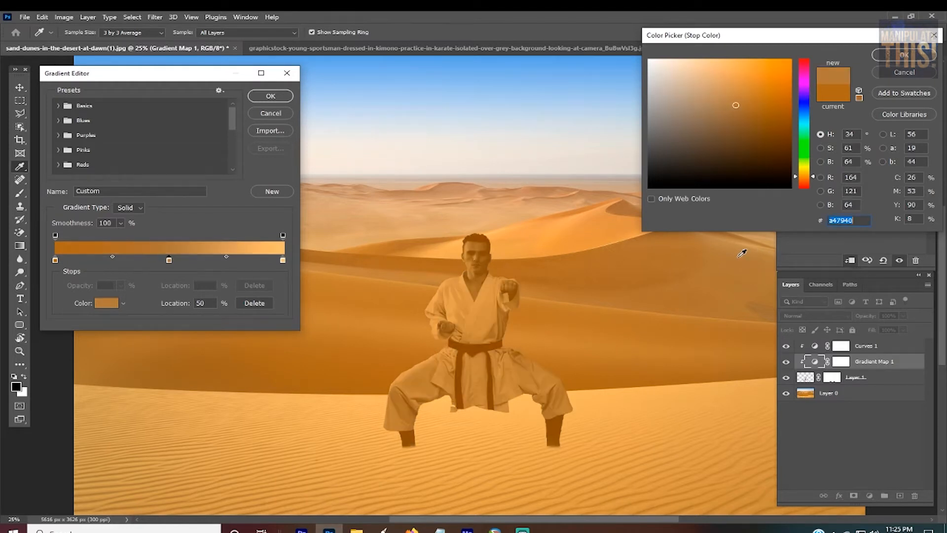
pyautogui.click(344, 221)
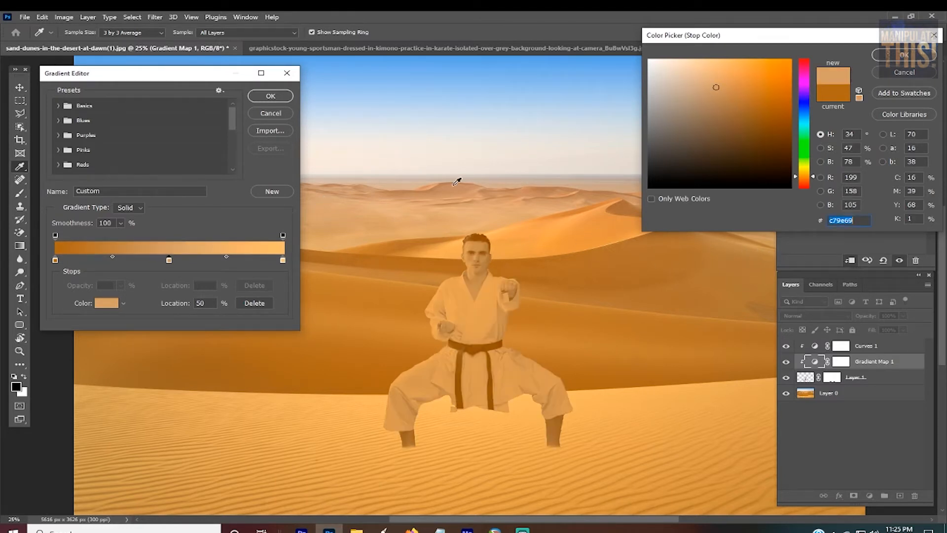
pyautogui.click(437, 192)
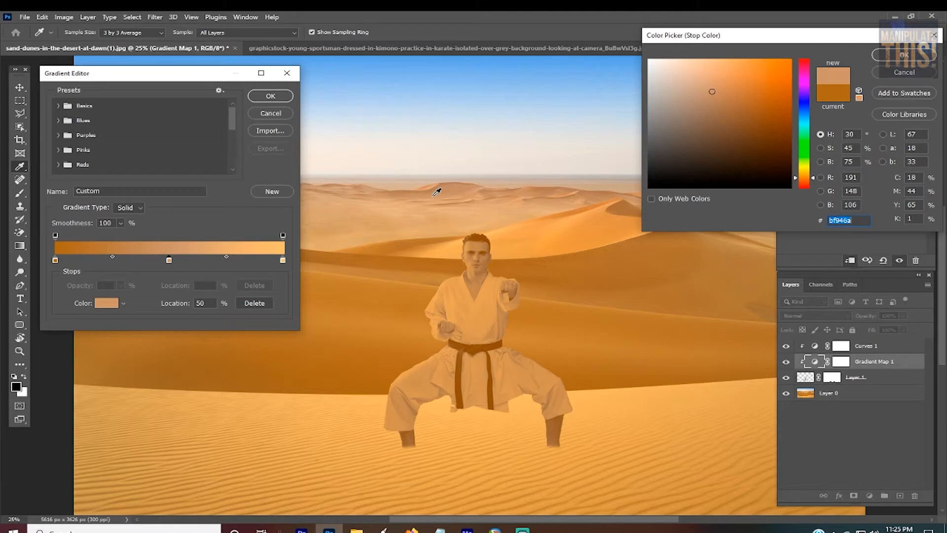
pyautogui.click(674, 249)
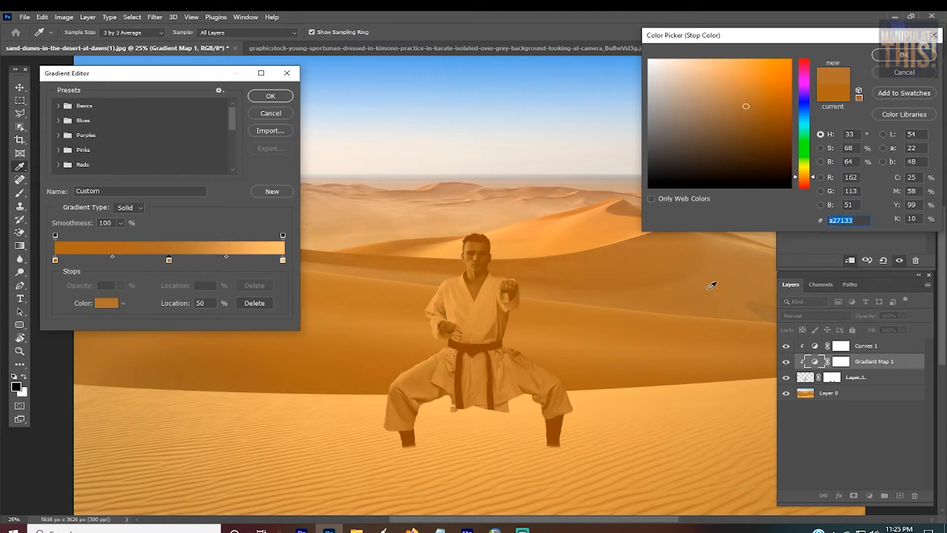
pyautogui.click(721, 286)
pyautogui.click(673, 269)
pyautogui.click(446, 181)
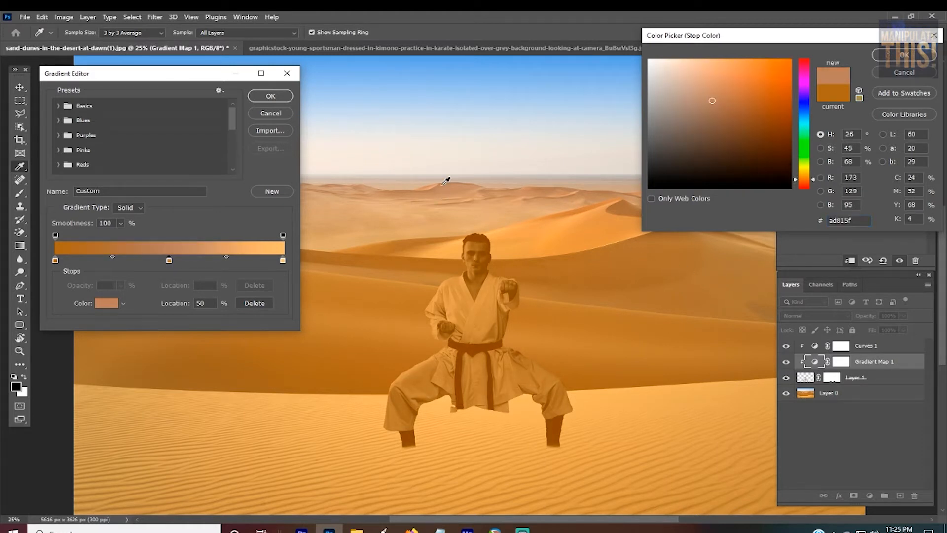
pyautogui.click(905, 55)
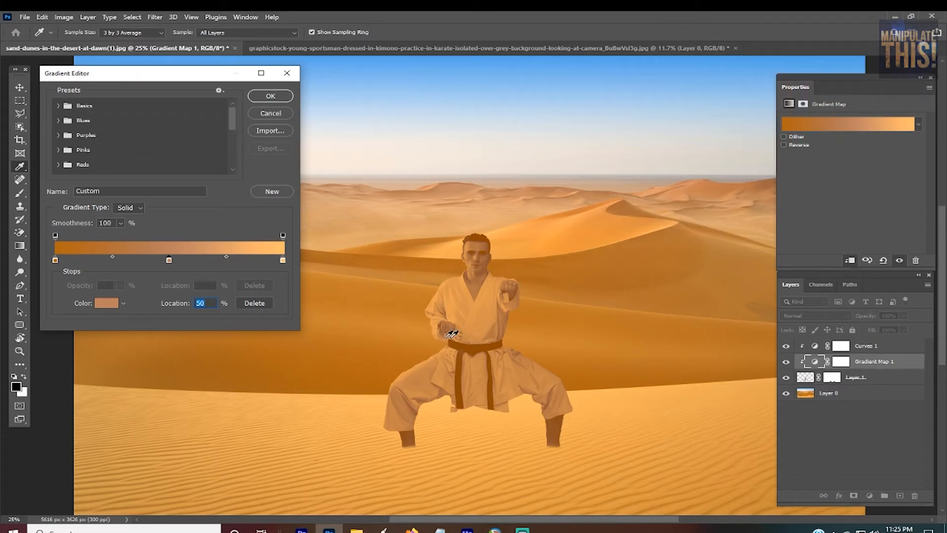
pyautogui.click(276, 99)
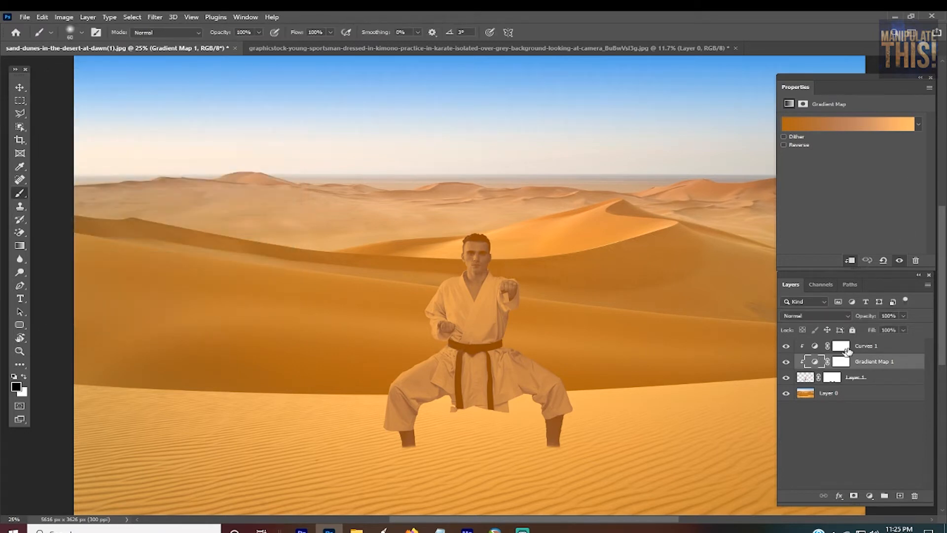
# Step: Reduce the Gradient Map adjustment's opacity to 50%
pyautogui.click(903, 316)
pyautogui.moveTo(897, 329)
pyautogui.mouseDown()
pyautogui.moveTo(848, 330)
pyautogui.moveTo(878, 330)
pyautogui.mouseUp()
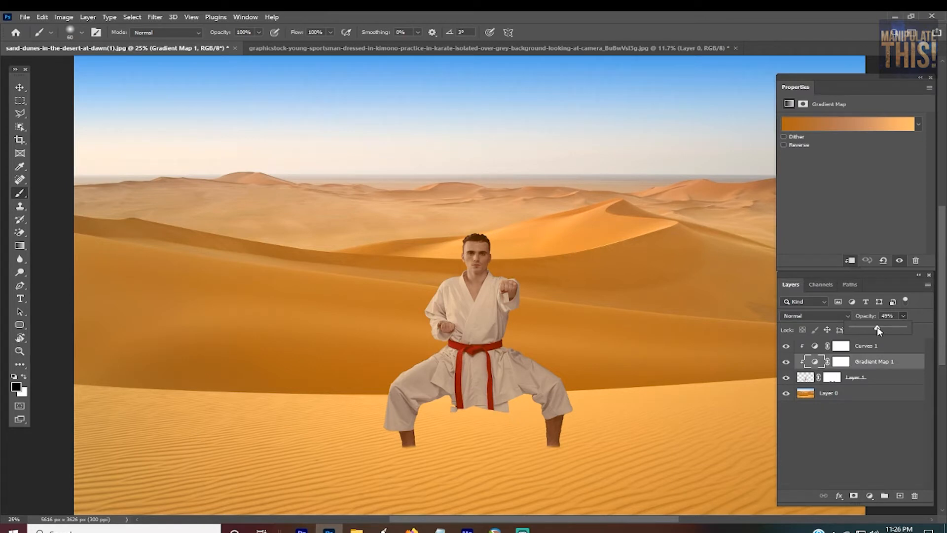
pyautogui.moveTo(878, 331)
pyautogui.mouseDown()
pyautogui.moveTo(848, 328)
pyautogui.moveTo(912, 327)
pyautogui.moveTo(856, 332)
pyautogui.moveTo(879, 334)
pyautogui.mouseUp()
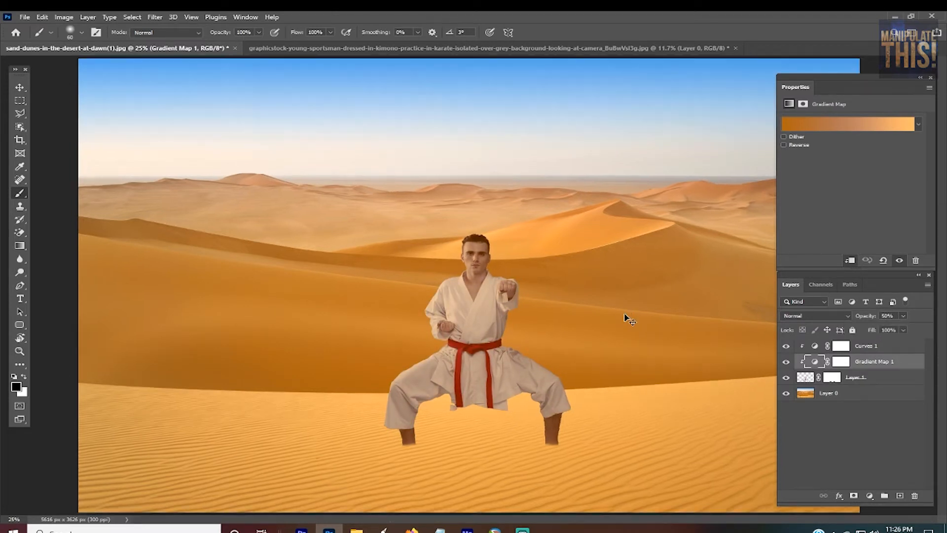
pyautogui.hotkey('ctrl', '-')
pyautogui.hotkey('ctrl', '+')
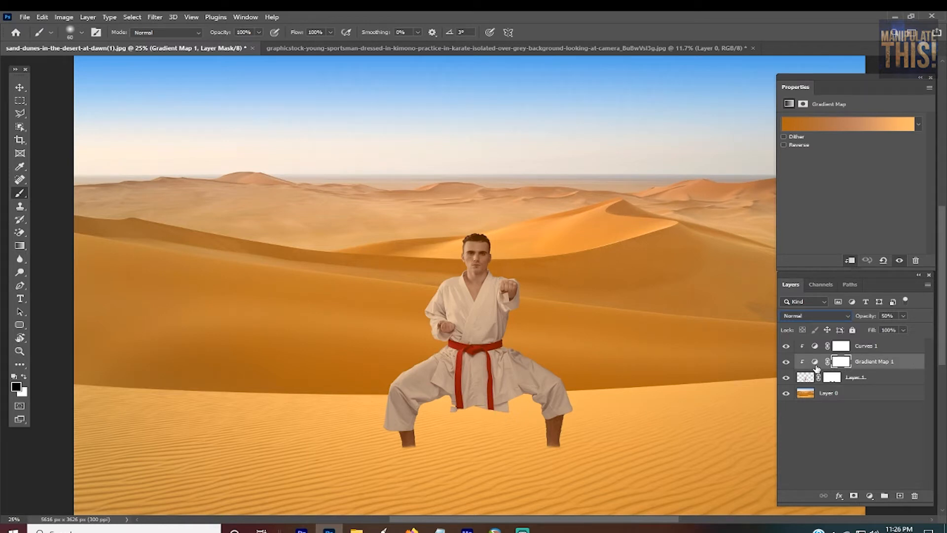
# Step: Try the Gradient Map adjustment in other blend modes and set it to Color
pyautogui.click(829, 317)
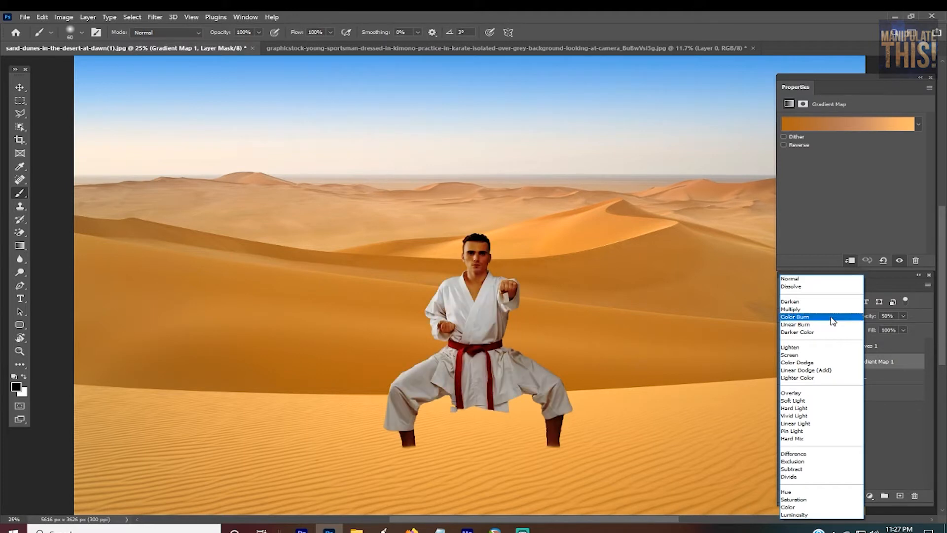
pyautogui.click(800, 507)
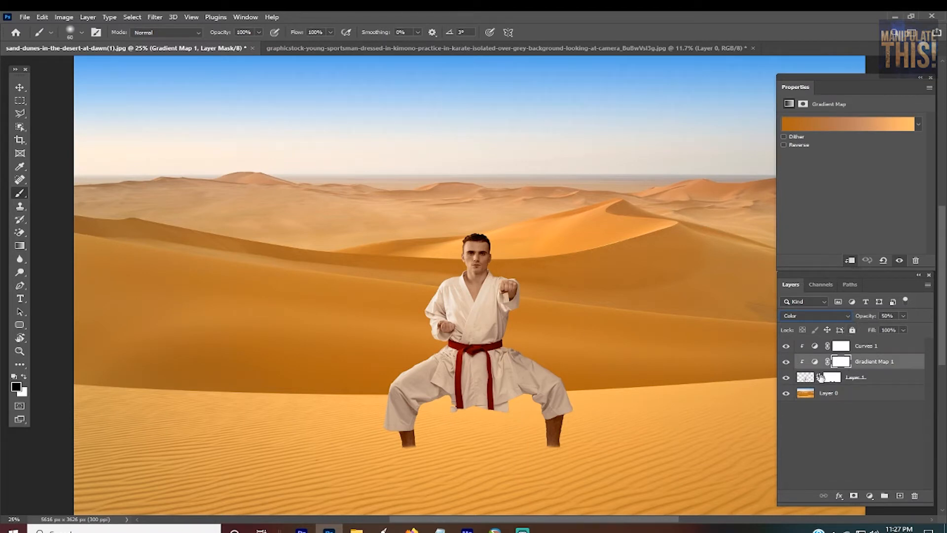
pyautogui.click(835, 315)
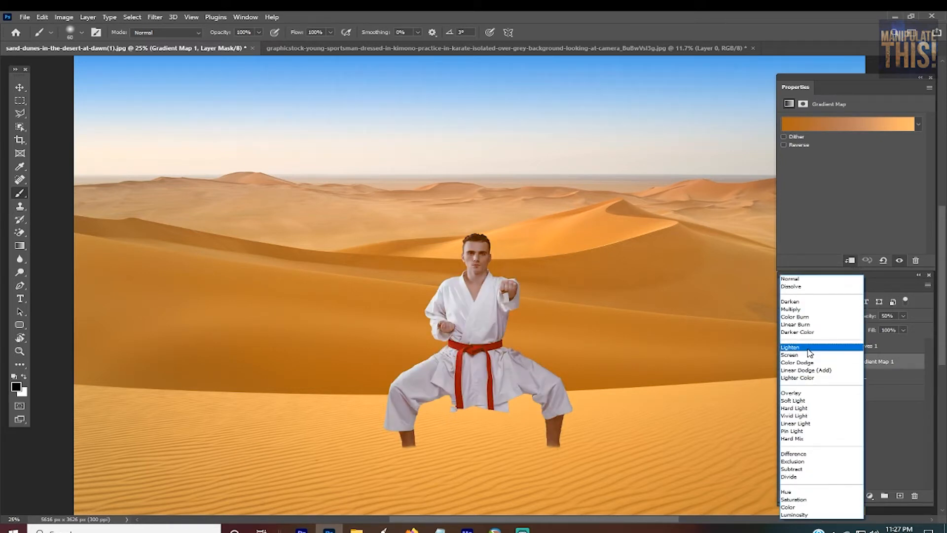
pyautogui.click(799, 507)
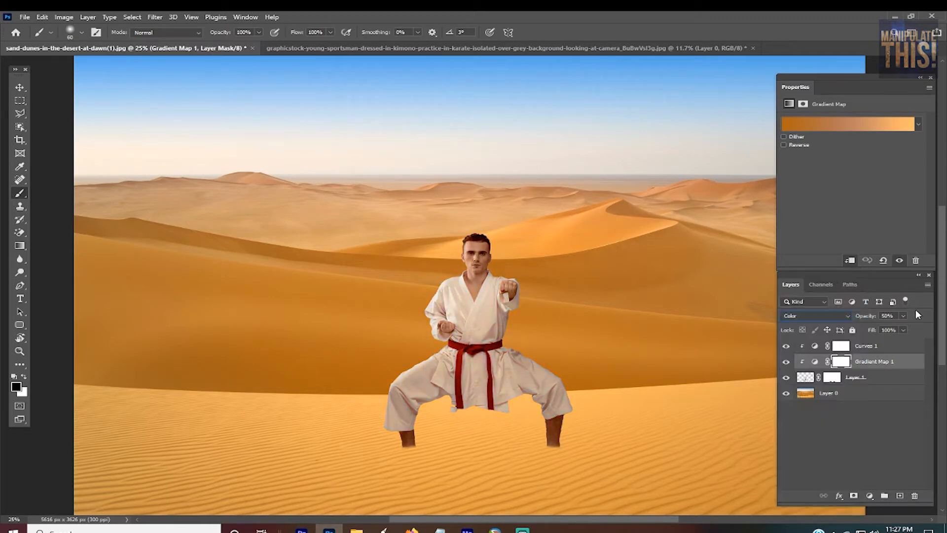
# Step: Try the Gradient Map adjustment at 100% opacity, settle on 52%, and compare the man with and without the adjustments
pyautogui.moveTo(902, 329); pyautogui.dragTo(946, 334)
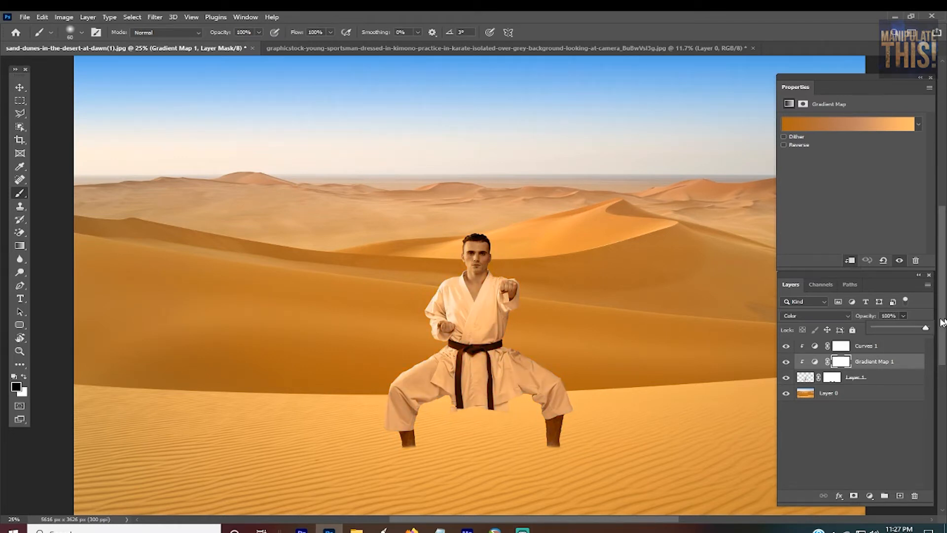
pyautogui.moveTo(941, 321); pyautogui.dragTo(910, 332)
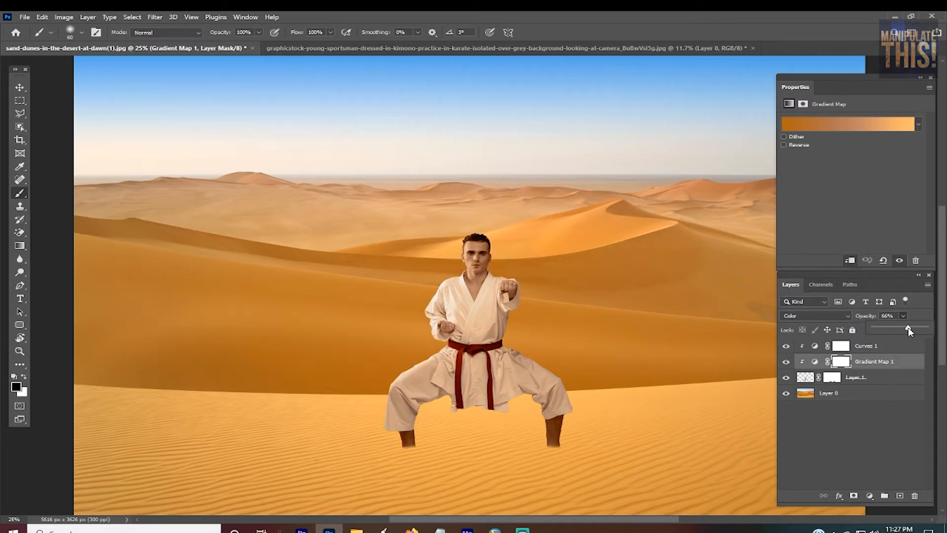
pyautogui.moveTo(910, 331); pyautogui.dragTo(903, 331)
pyautogui.moveTo(786, 346)
pyautogui.mouseDown()
pyautogui.moveTo(787, 363)
pyautogui.moveTo(789, 345)
pyautogui.mouseUp()
# Step: Add a second Curves adjustment above Curves 1, clip it to the man, and darken its shadows with an anchor point holding the highlights
pyautogui.click(870, 348)
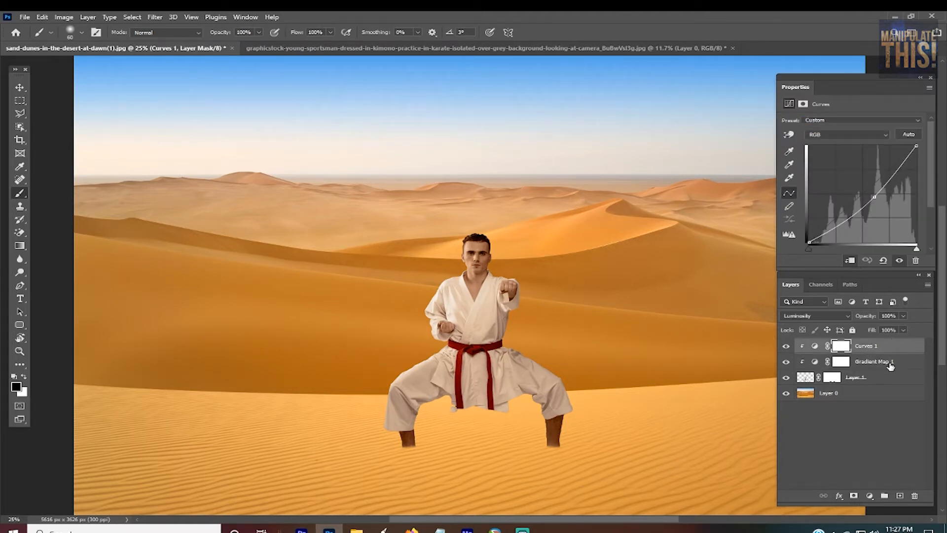
pyautogui.click(870, 496)
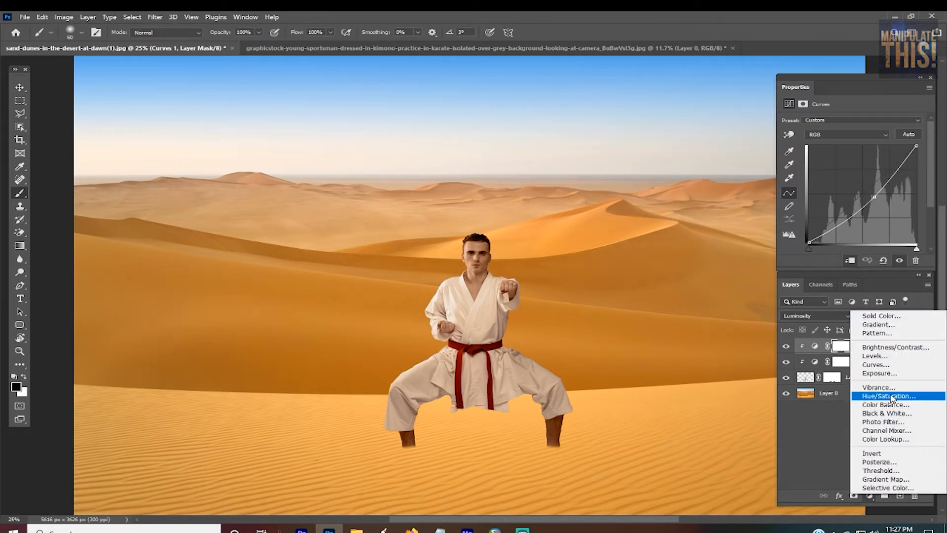
pyautogui.click(883, 365)
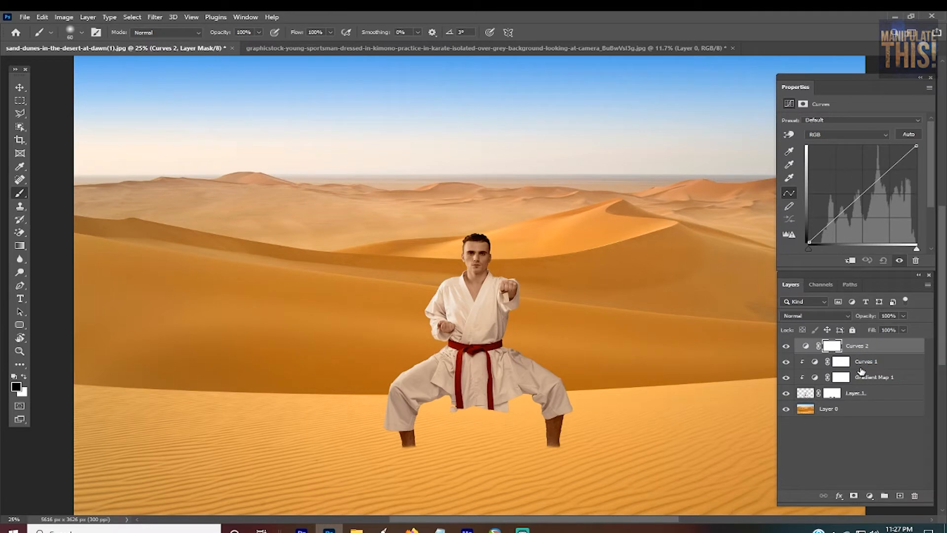
pyautogui.keyDown('alt'); pyautogui.click(893, 349); pyautogui.keyUp('alt')
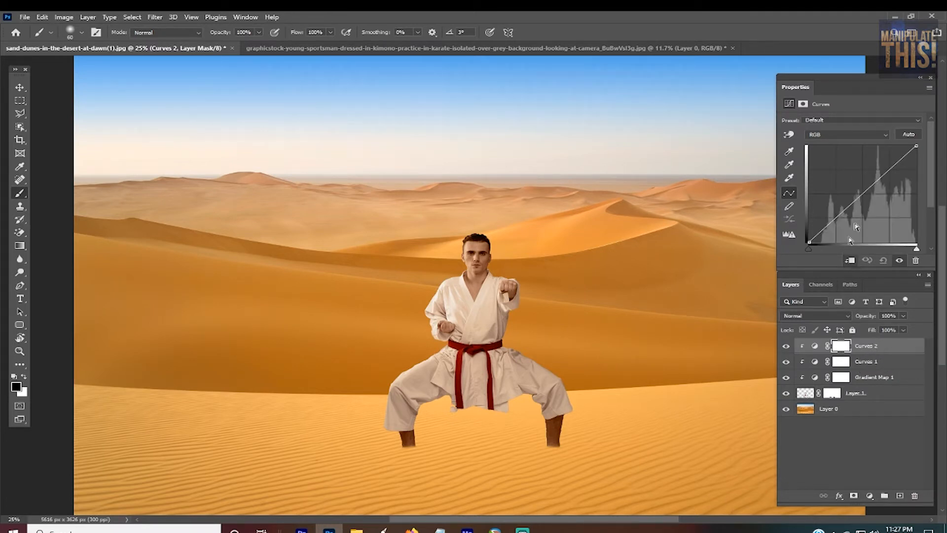
pyautogui.moveTo(867, 193); pyautogui.dragTo(886, 175)
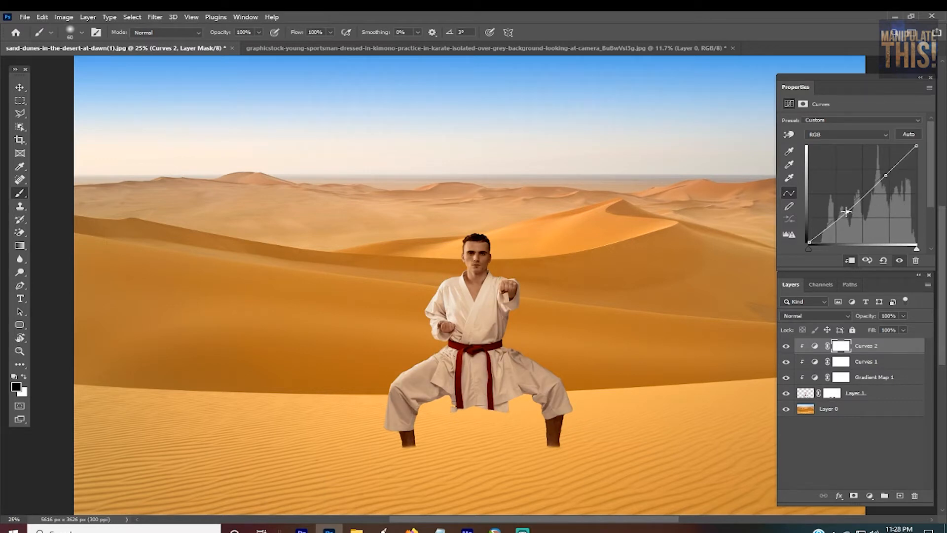
pyautogui.moveTo(846, 212)
pyautogui.mouseDown()
pyautogui.moveTo(842, 205)
pyautogui.moveTo(842, 220)
pyautogui.mouseUp()
# Step: Raise the second curve's shadow point slightly, lower its highlight point a little, and compare the man with and without the adjustment
pyautogui.click(786, 346)
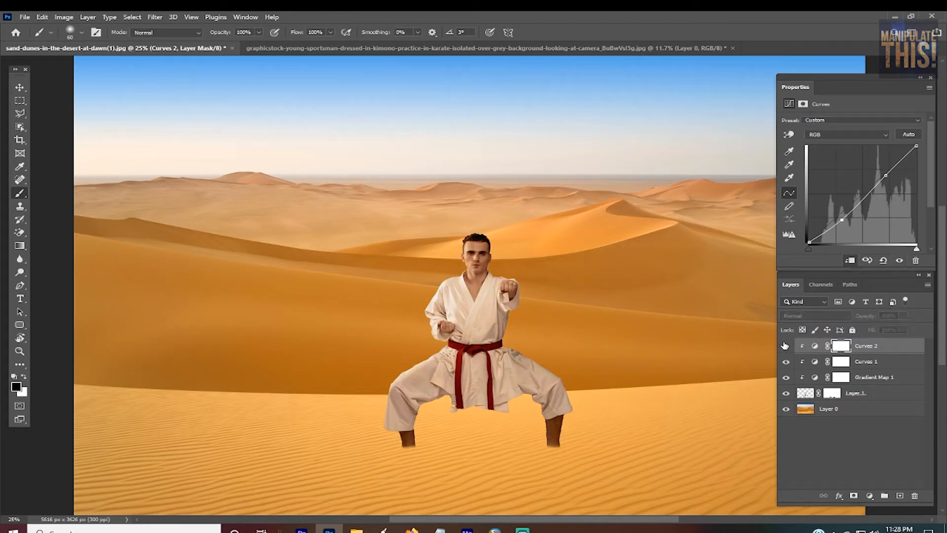
pyautogui.click(786, 346)
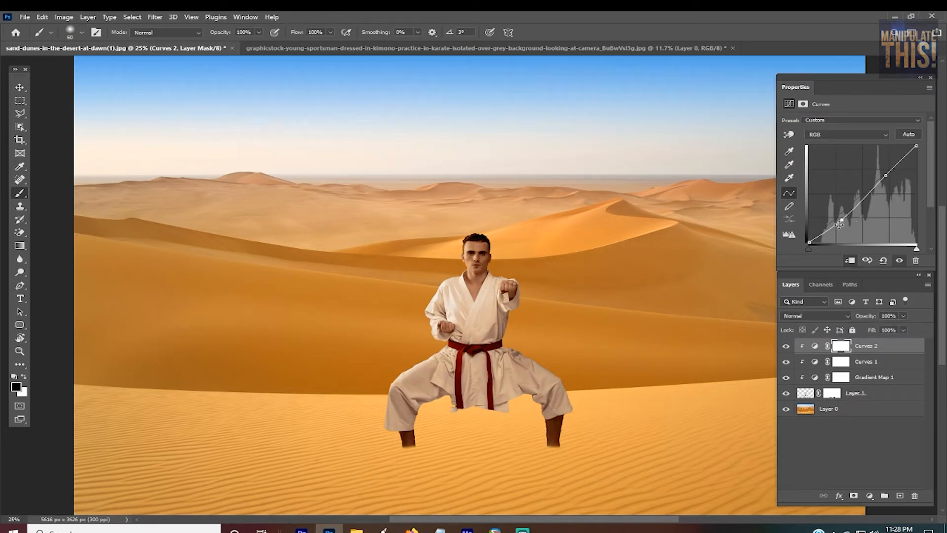
pyautogui.moveTo(842, 220); pyautogui.dragTo(841, 218)
pyautogui.moveTo(886, 175)
pyautogui.mouseDown()
pyautogui.moveTo(871, 191)
pyautogui.moveTo(884, 180)
pyautogui.mouseUp()
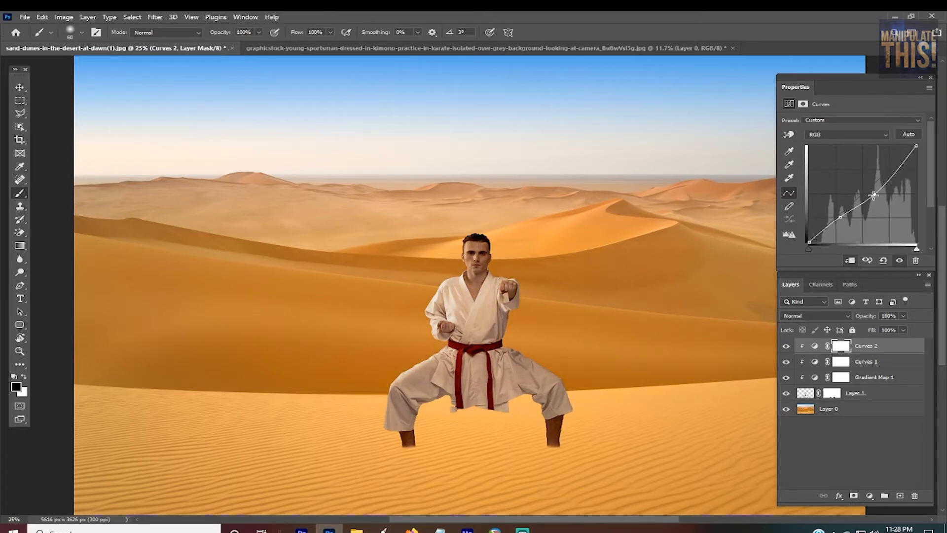
pyautogui.click(787, 347)
pyautogui.click(788, 347)
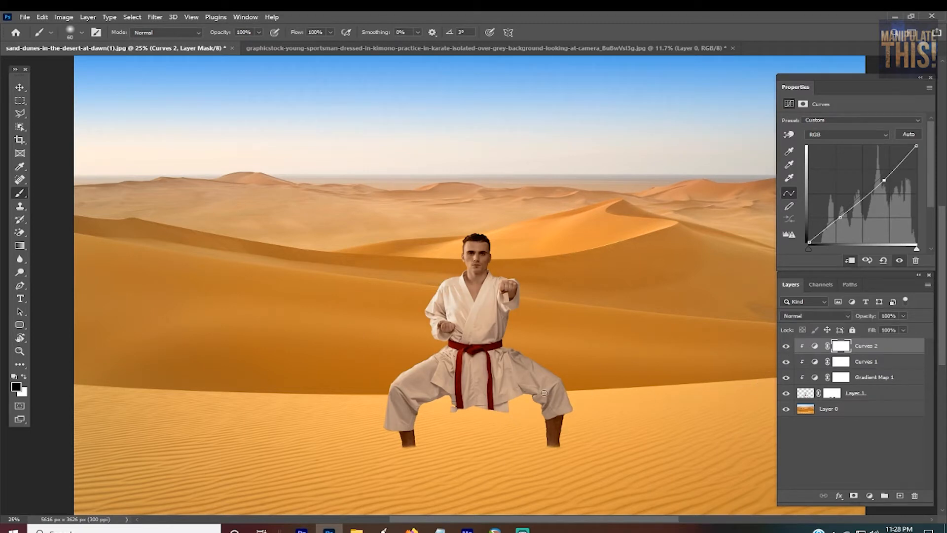
# Step: Add a Color Balance adjustment clipped to the man, with midtones at Cyan–Red +13 and Yellow–Blue -27
pyautogui.click(870, 495)
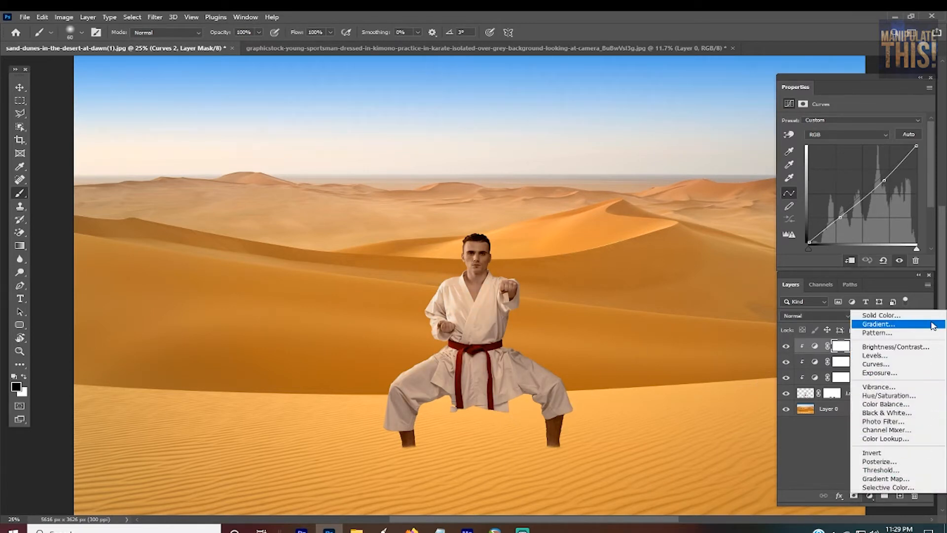
pyautogui.click(888, 404)
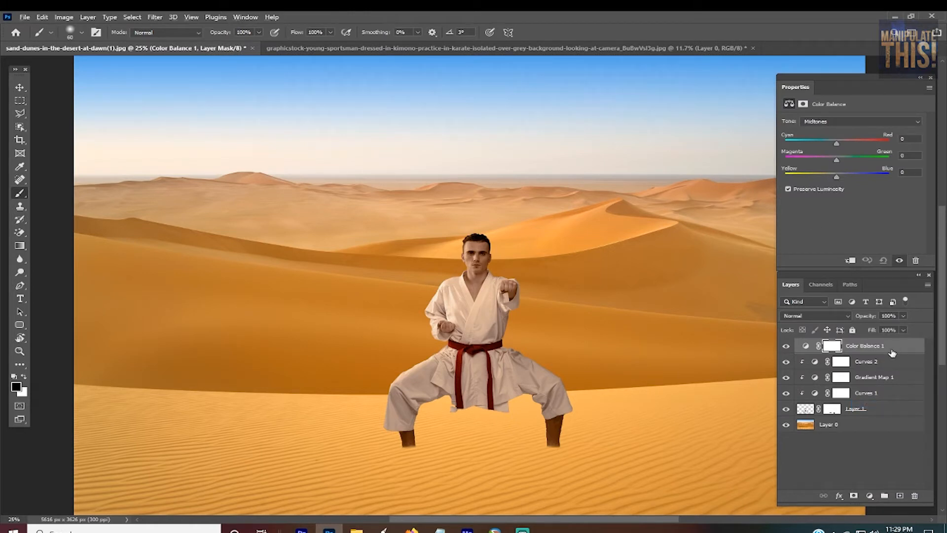
pyautogui.hotkey('ctrl', 'alt', 'g')
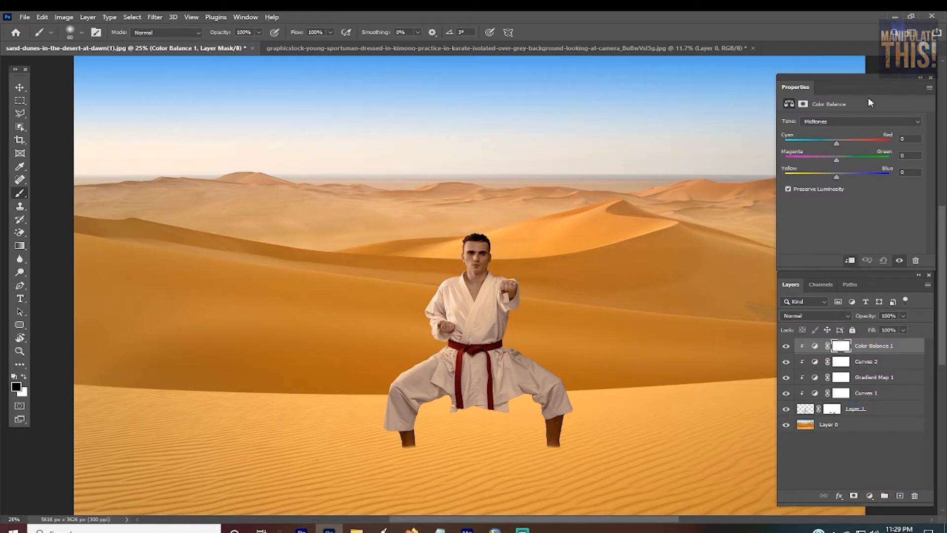
pyautogui.moveTo(856, 143); pyautogui.dragTo(843, 143)
pyautogui.moveTo(835, 175); pyautogui.dragTo(822, 176)
# Step: Set the Color Balance shadows to Cyan–Red +9 and Yellow–Blue -11
pyautogui.click(857, 121)
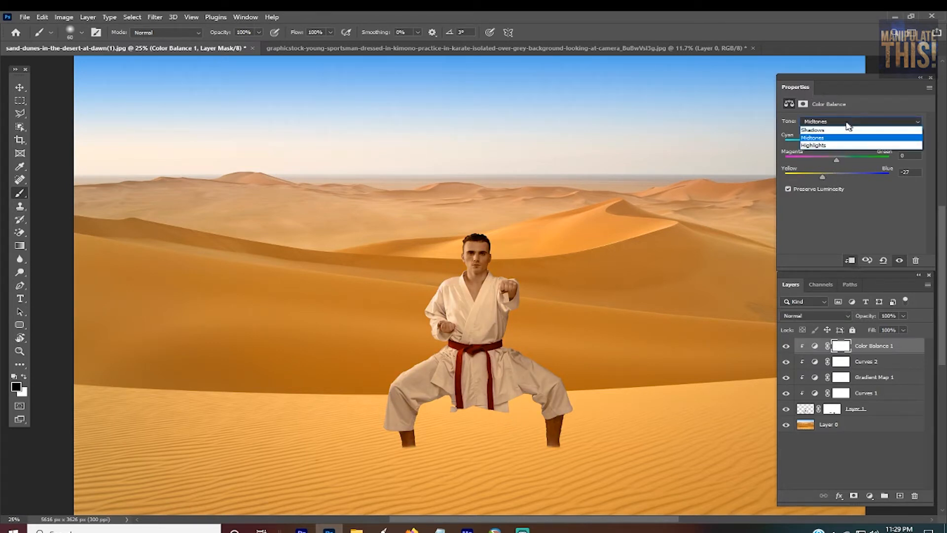
pyautogui.click(841, 130)
pyautogui.moveTo(837, 143); pyautogui.dragTo(842, 144)
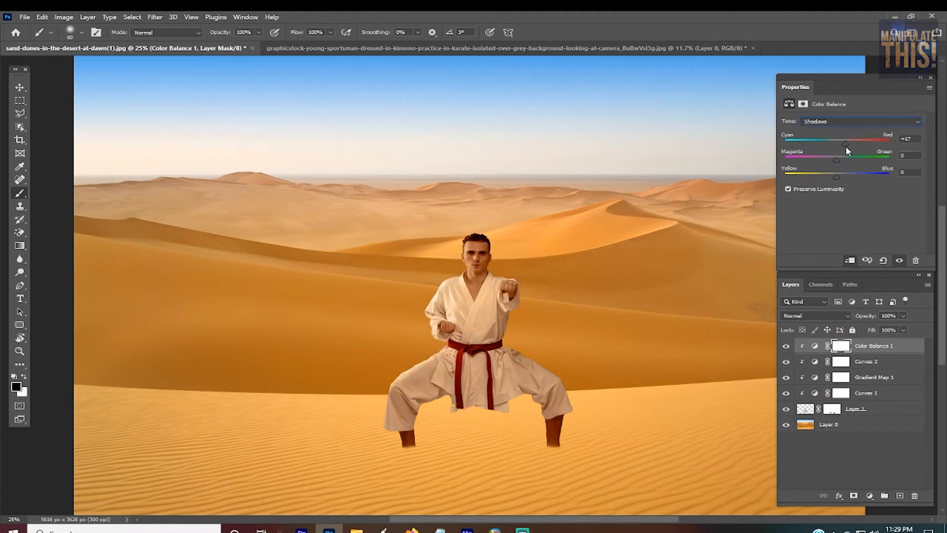
pyautogui.moveTo(836, 176); pyautogui.dragTo(837, 178)
pyautogui.moveTo(842, 143)
pyautogui.mouseDown()
pyautogui.moveTo(834, 143)
pyautogui.moveTo(841, 142)
pyautogui.mouseUp()
pyautogui.moveTo(835, 178); pyautogui.dragTo(831, 177)
# Step: Set the Color Balance highlights to Yellow–Blue -13 and reduce the adjustment's opacity to 48%
pyautogui.click(857, 122)
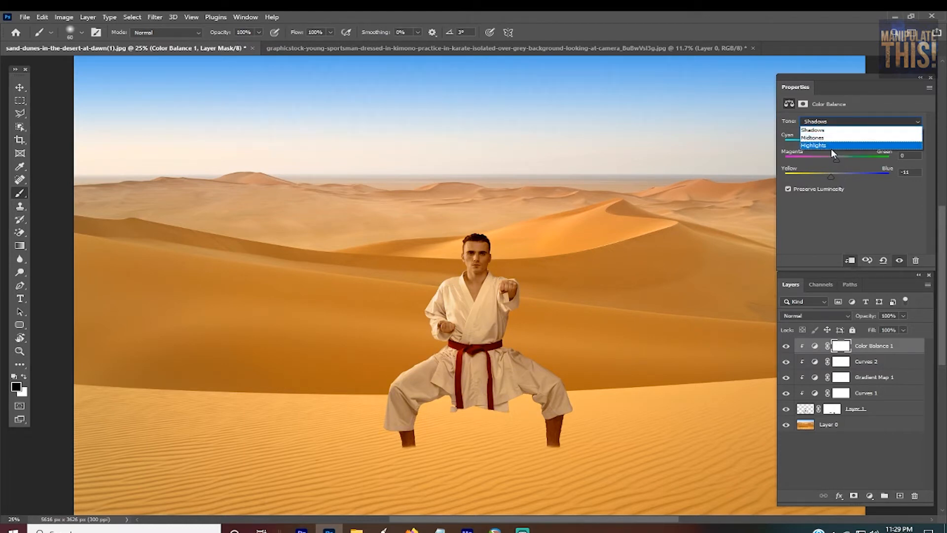
pyautogui.click(830, 145)
pyautogui.moveTo(836, 143); pyautogui.dragTo(837, 144)
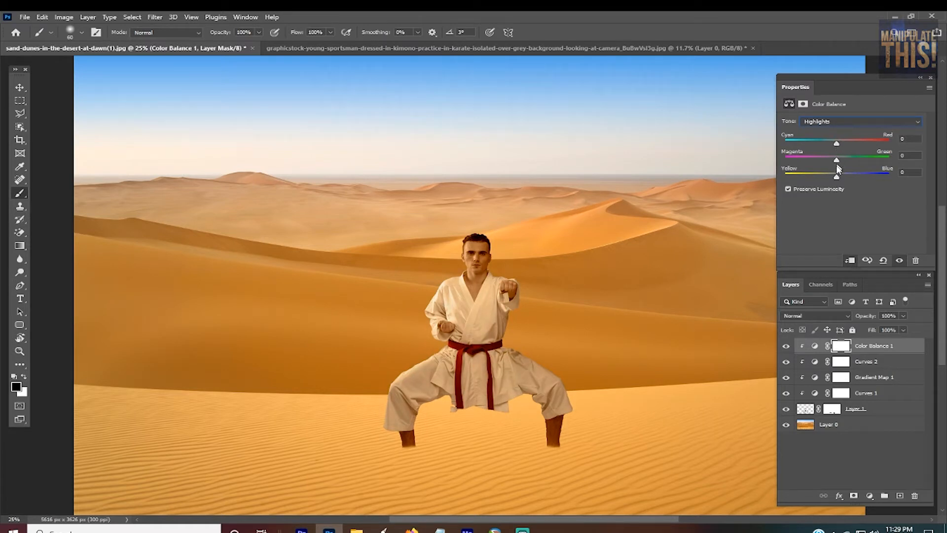
pyautogui.moveTo(837, 178); pyautogui.dragTo(831, 180)
pyautogui.click(786, 349)
pyautogui.click(786, 349)
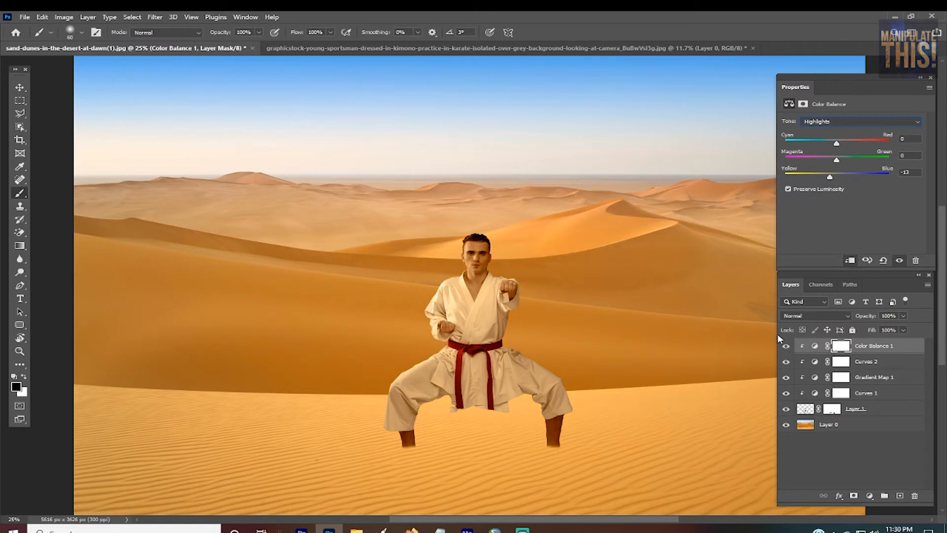
pyautogui.click(901, 317)
pyautogui.moveTo(880, 327); pyautogui.dragTo(852, 329)
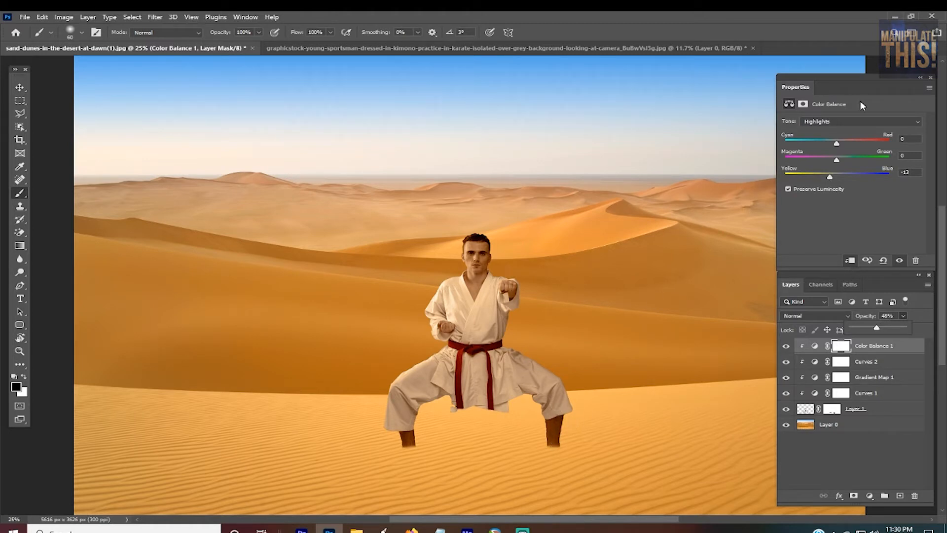
# Step: Shift the Color Balance shadows from red toward cyan and set the midtones' Cyan–Red to +11
pyautogui.click(841, 119)
pyautogui.click(833, 134)
pyautogui.click(845, 124)
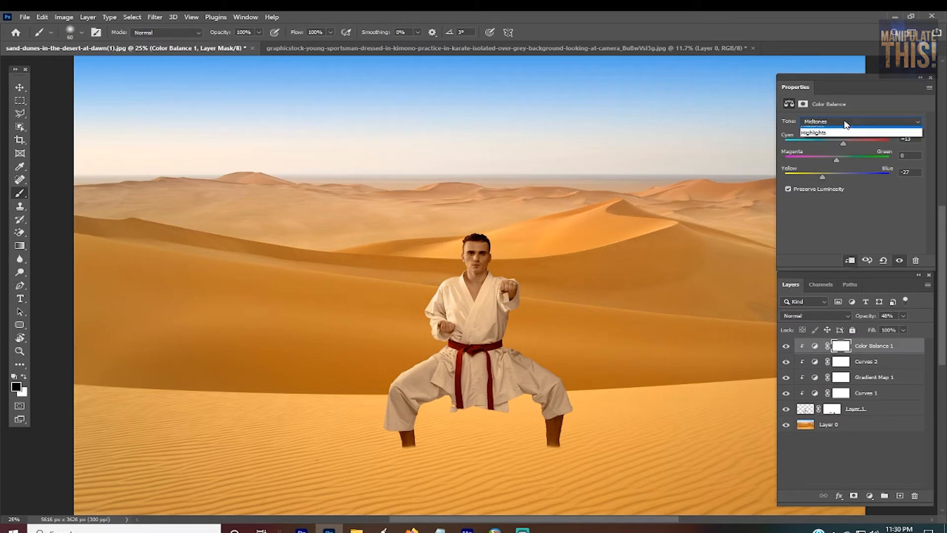
pyautogui.click(846, 127)
pyautogui.click(854, 124)
pyautogui.click(839, 129)
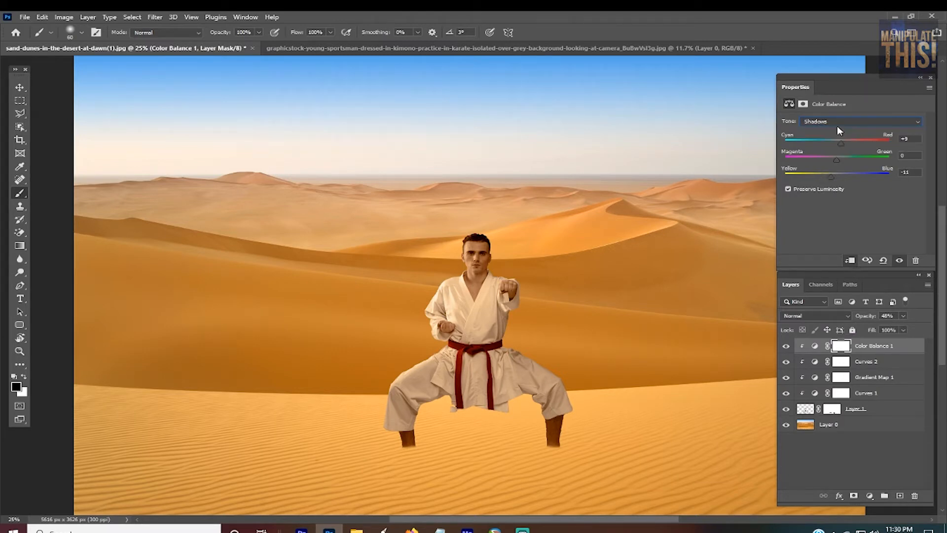
pyautogui.moveTo(839, 142); pyautogui.dragTo(827, 146)
pyautogui.click(836, 124)
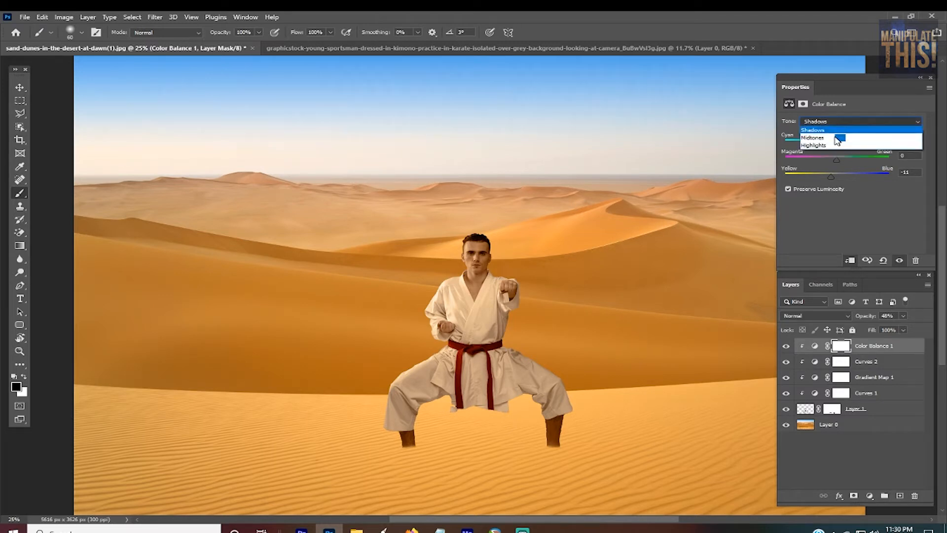
pyautogui.click(837, 131)
pyautogui.moveTo(844, 142)
pyautogui.mouseDown()
pyautogui.moveTo(833, 144)
pyautogui.moveTo(842, 144)
pyautogui.mouseUp()
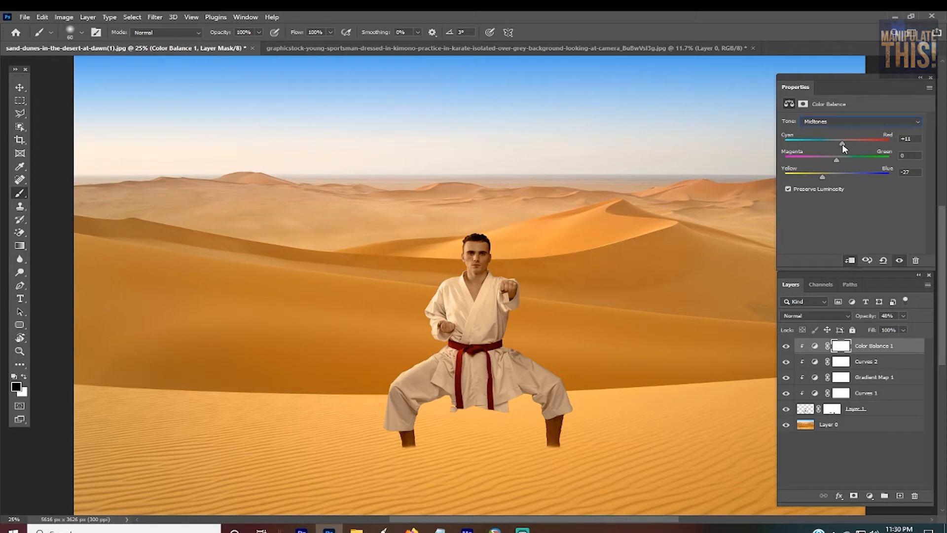
# Step: Paint black on the Color Balance mask over the man's lower trousers with a 90-pixel brush, and compare with the adjustment hidden
pyautogui.click(839, 346)
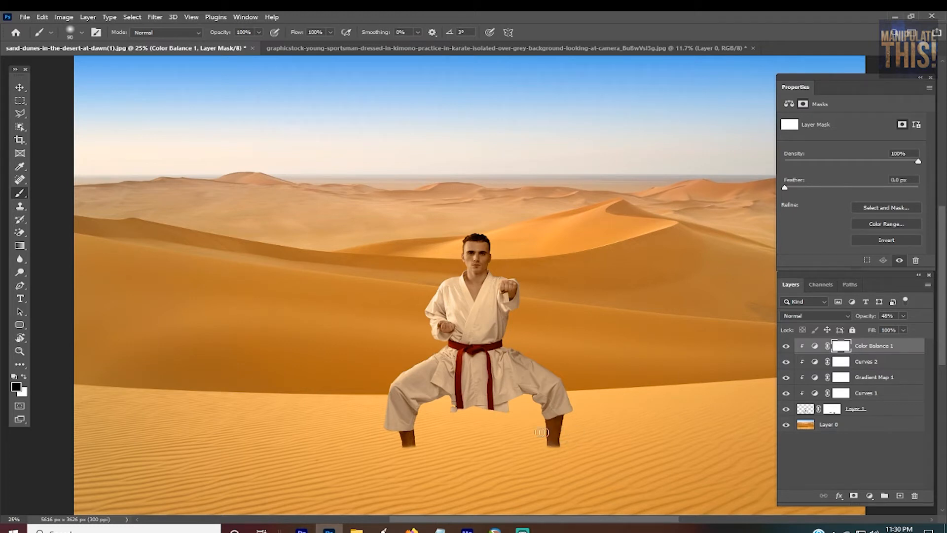
pyautogui.press('x')
pyautogui.press('x')
pyautogui.click(786, 347)
pyautogui.click(787, 350)
pyautogui.click(786, 350)
# Step: Review the settings of each clipped adjustment and check how the man blends into the whole desert scene
pyautogui.click(876, 394)
pyautogui.click(883, 377)
pyautogui.click(884, 362)
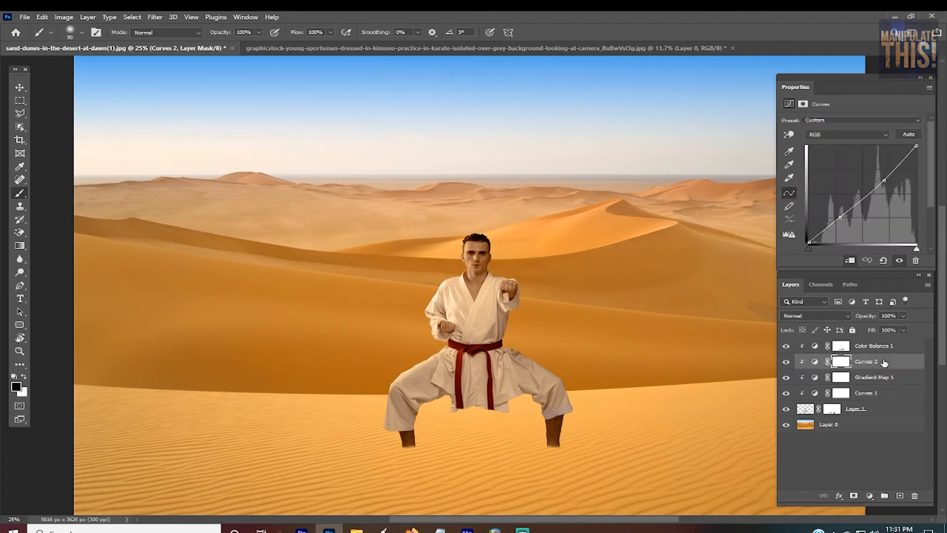
pyautogui.click(889, 348)
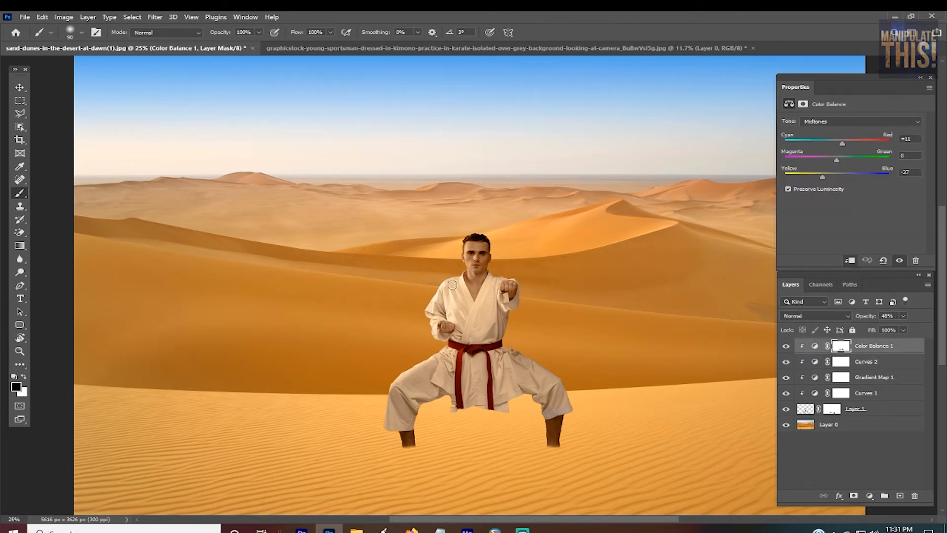
pyautogui.scroll(-2, 498, 272)
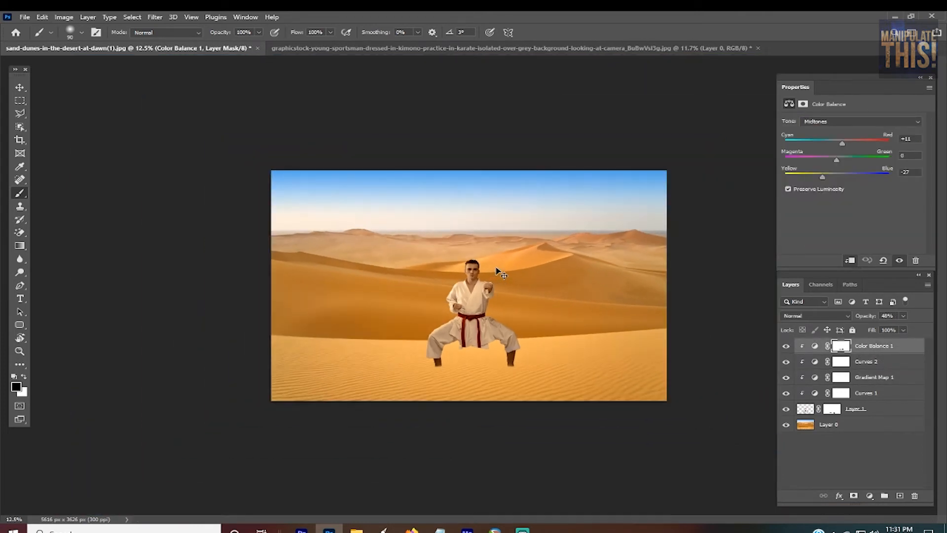
pyautogui.scroll(2, 551, 266)
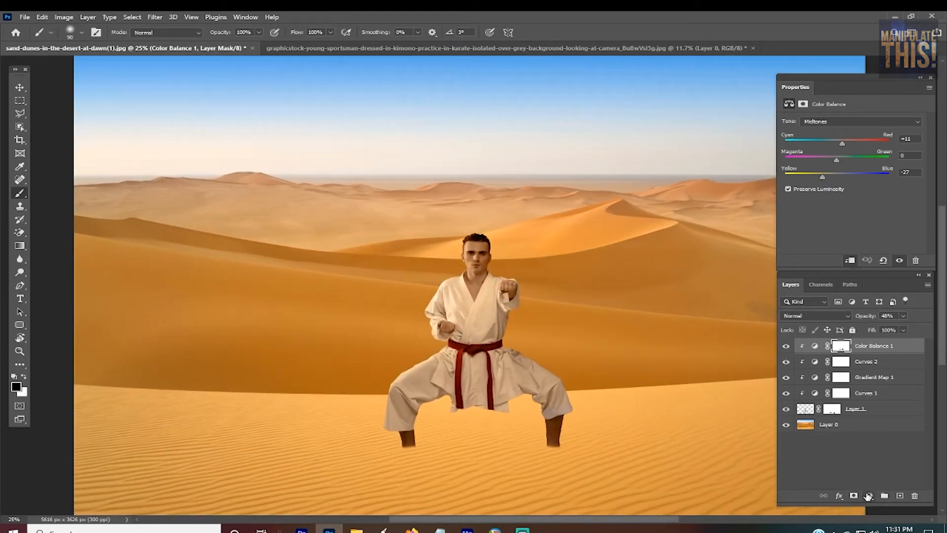
# Step: Start adding another adjustment layer above the Color Balance adjustment
pyautogui.click(868, 494)
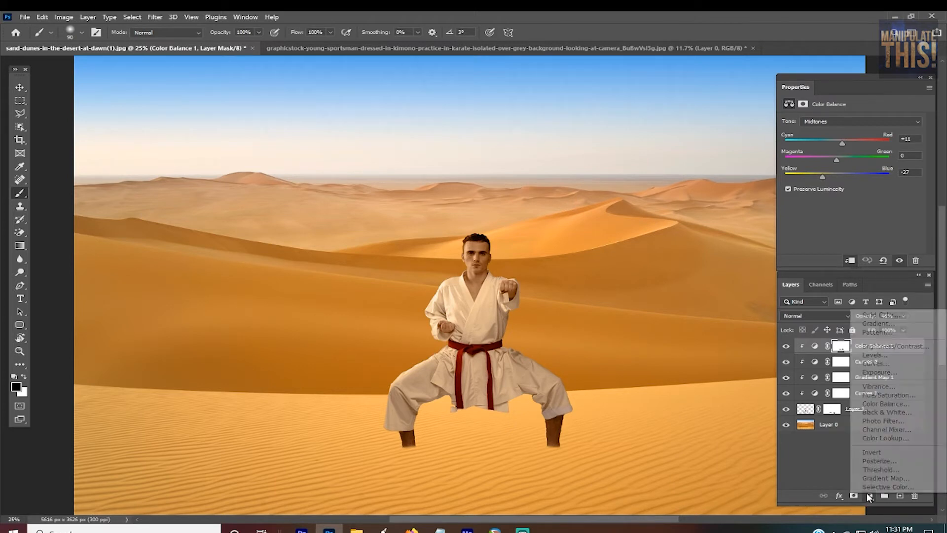
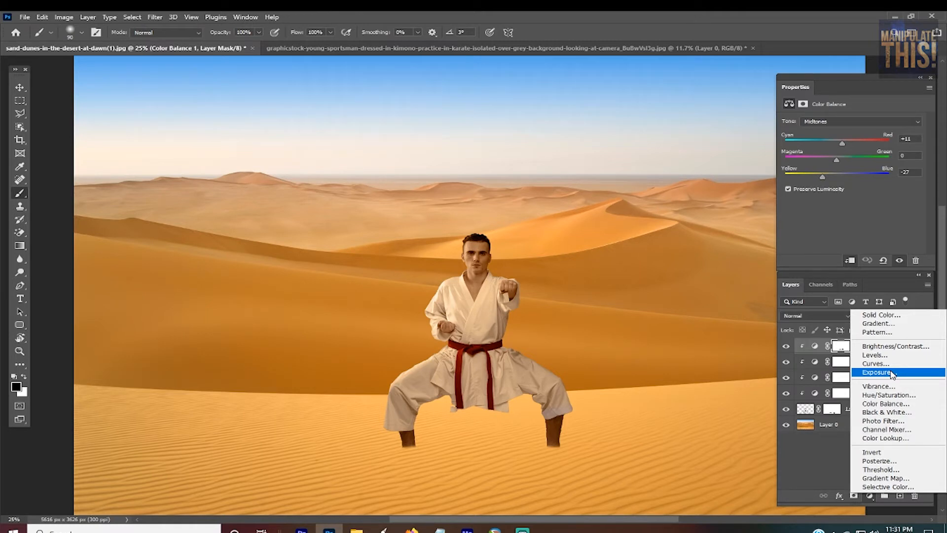
# Step: Add an Exposure adjustment above Color Balance, clipped to the man, and invert its mask to black
pyautogui.click(892, 372)
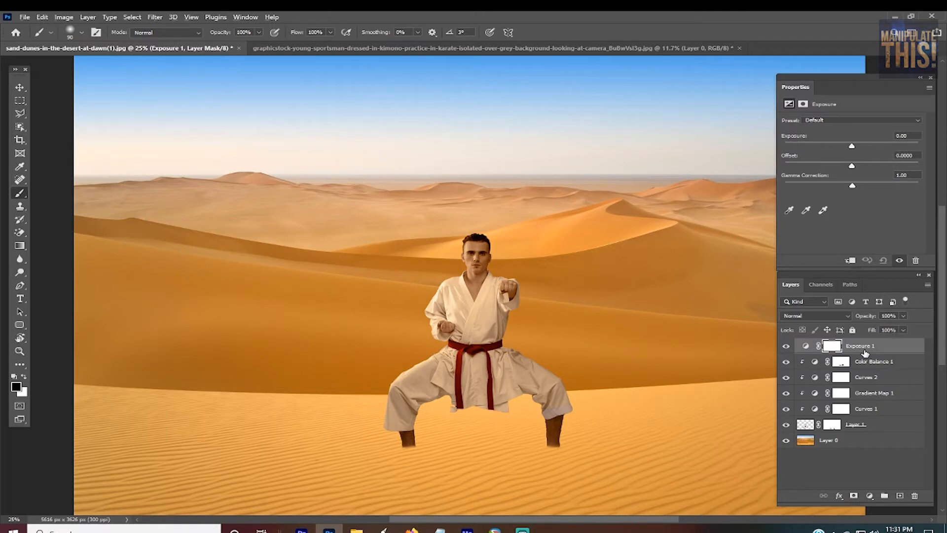
pyautogui.keyDown('alt'); pyautogui.click(865, 352); pyautogui.keyUp('alt')
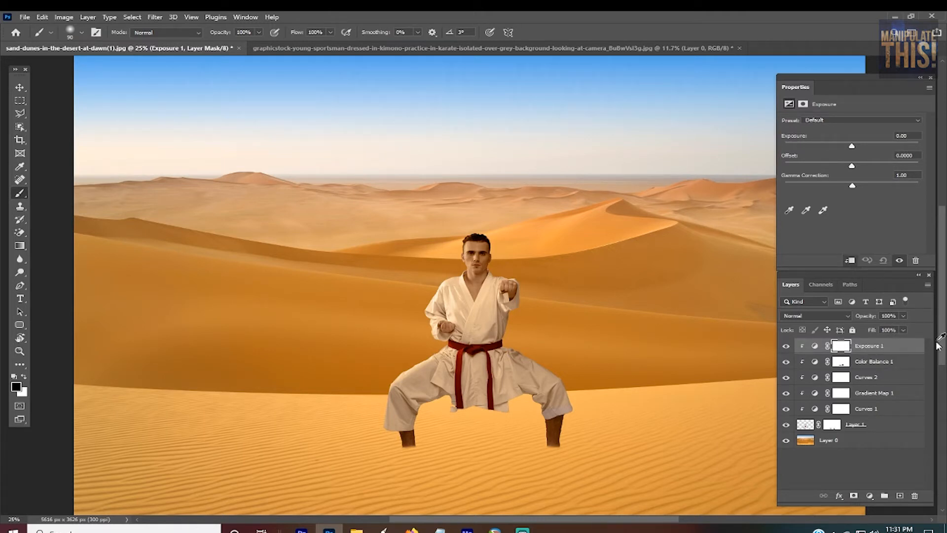
pyautogui.click(839, 348)
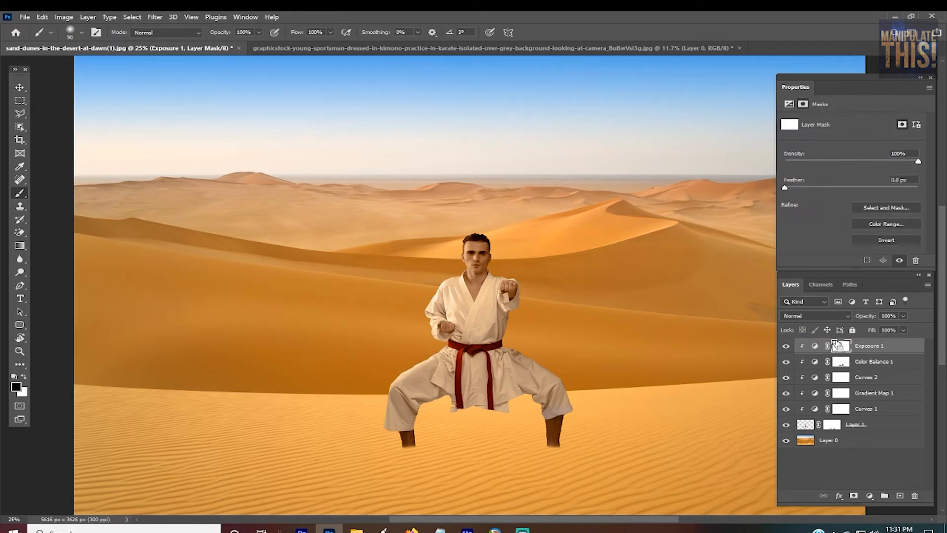
pyautogui.hotkey('ctrl', 'i')
# Step: Set the new adjustment's exposure to -1.00 and make its mask active for painting
pyautogui.click(789, 104)
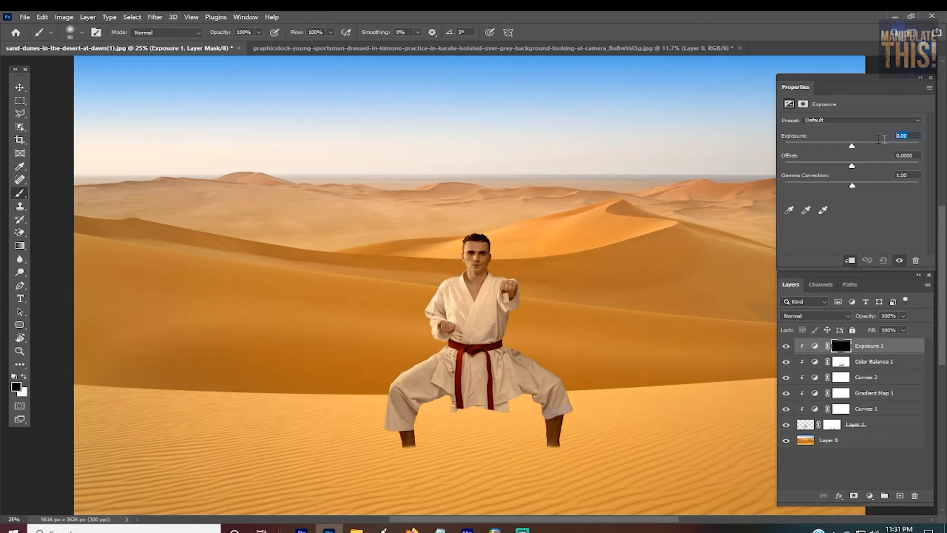
pyautogui.write('1')
pyautogui.click(845, 345)
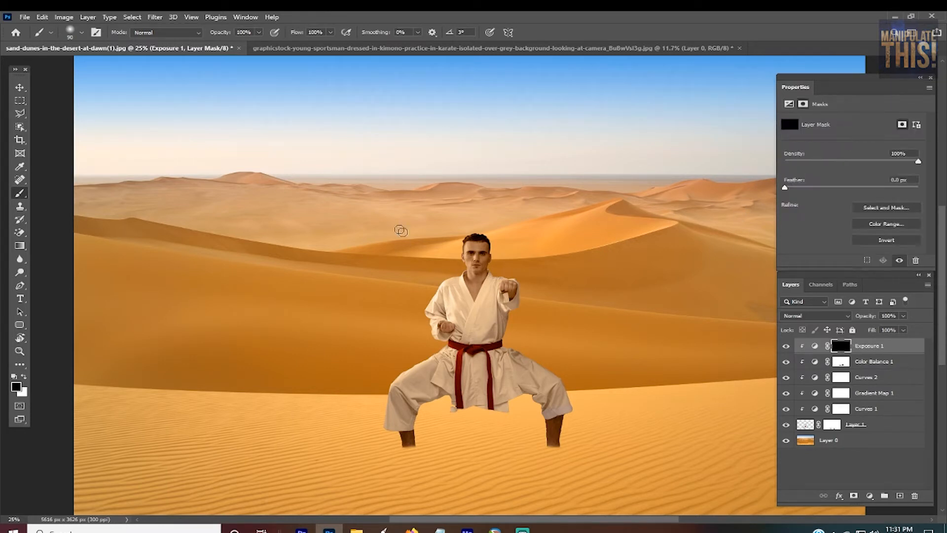
# Step: Paint white on the Exposure mask with a 90-pixel brush over the man's trousers, jacket skirt and torso to darken them
pyautogui.scroll(3, 523, 429)
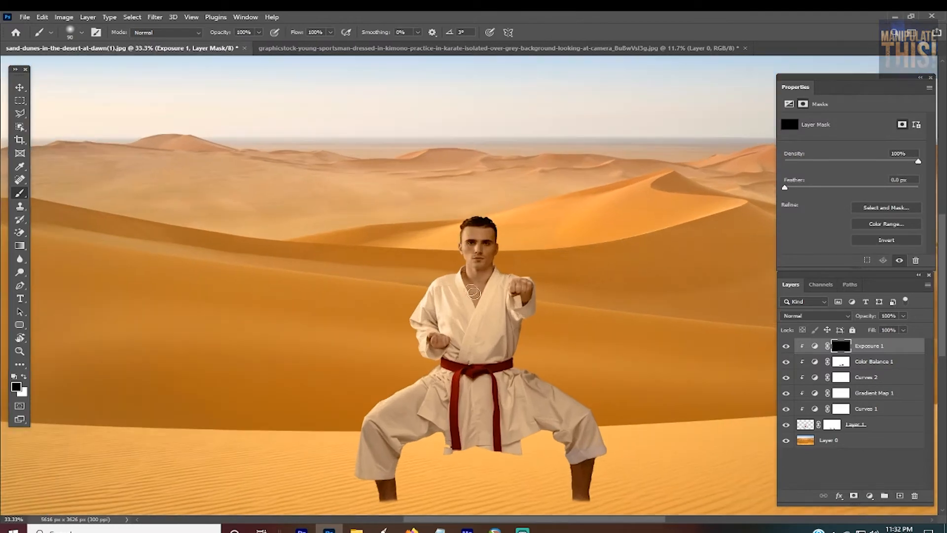
pyautogui.scroll(2, 482, 330)
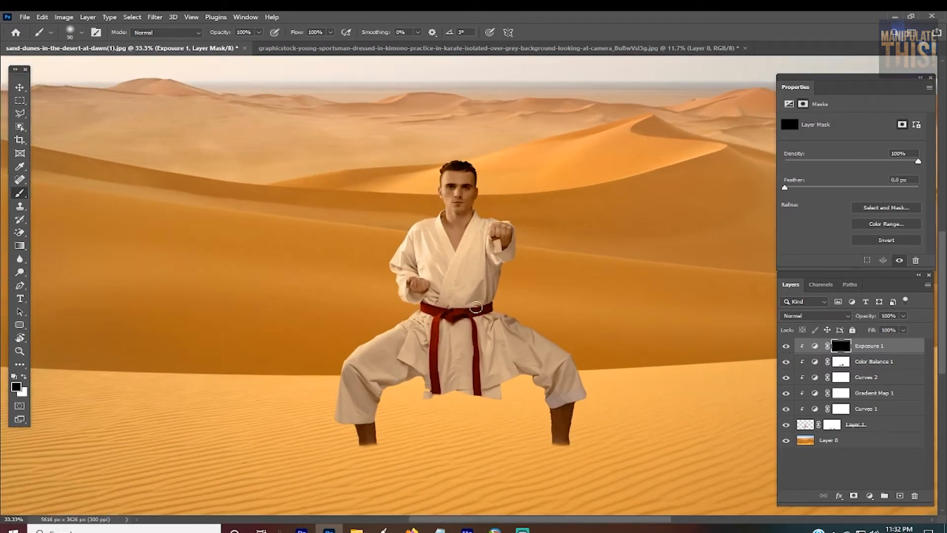
pyautogui.scroll(-1, 496, 271)
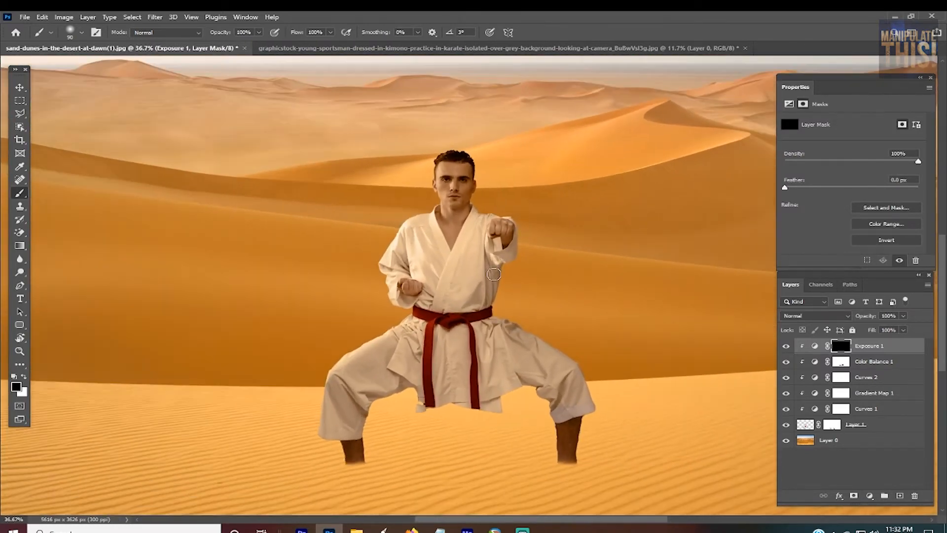
pyautogui.scroll(3, 433, 431)
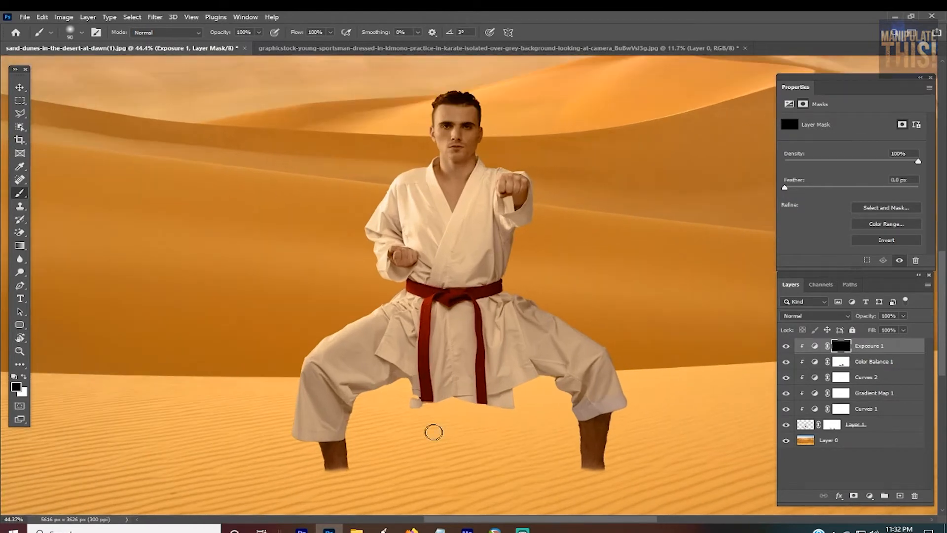
pyautogui.scroll(3, 415, 392)
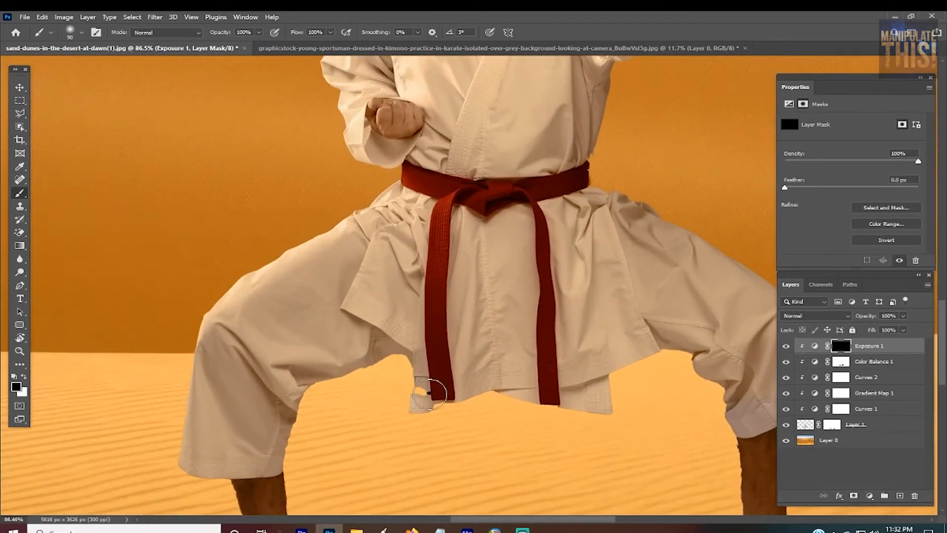
pyautogui.scroll(-1, 434, 392)
pyautogui.scroll(-3, 503, 301)
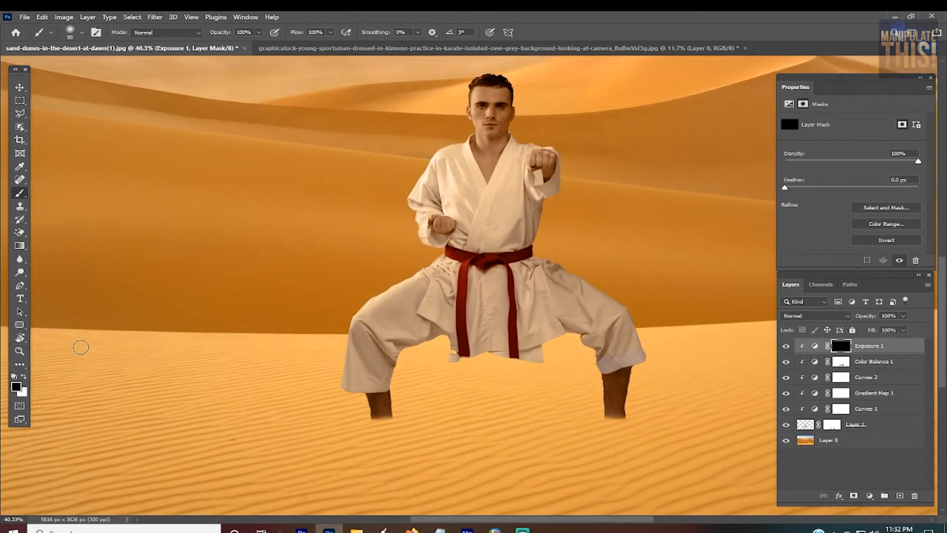
pyautogui.press('x')
pyautogui.moveTo(587, 310)
pyautogui.mouseDown()
pyautogui.moveTo(597, 328)
pyautogui.moveTo(592, 313)
pyautogui.moveTo(606, 340)
pyautogui.moveTo(605, 371)
pyautogui.moveTo(634, 359)
pyautogui.moveTo(619, 316)
pyautogui.moveTo(593, 302)
pyautogui.moveTo(574, 305)
pyautogui.moveTo(572, 319)
pyautogui.moveTo(585, 316)
pyautogui.moveTo(582, 286)
pyautogui.moveTo(598, 296)
pyautogui.moveTo(556, 260)
pyautogui.moveTo(562, 292)
pyautogui.moveTo(547, 309)
pyautogui.moveTo(542, 291)
pyautogui.moveTo(521, 302)
pyautogui.moveTo(517, 349)
pyautogui.moveTo(496, 276)
pyautogui.moveTo(503, 346)
pyautogui.moveTo(479, 295)
pyautogui.moveTo(468, 346)
pyautogui.moveTo(455, 267)
pyautogui.moveTo(488, 298)
pyautogui.moveTo(510, 272)
pyautogui.moveTo(534, 290)
pyautogui.moveTo(534, 250)
pyautogui.moveTo(520, 247)
pyautogui.moveTo(539, 230)
pyautogui.moveTo(537, 211)
pyautogui.moveTo(519, 238)
pyautogui.moveTo(495, 236)
pyautogui.moveTo(489, 264)
pyautogui.moveTo(479, 246)
pyautogui.moveTo(479, 261)
pyautogui.moveTo(443, 248)
pyautogui.moveTo(444, 338)
pyautogui.moveTo(420, 354)
pyautogui.moveTo(412, 353)
pyautogui.moveTo(434, 289)
pyautogui.moveTo(434, 255)
pyautogui.moveTo(419, 330)
pyautogui.moveTo(396, 296)
pyautogui.moveTo(395, 265)
pyautogui.moveTo(394, 334)
pyautogui.moveTo(369, 294)
pyautogui.moveTo(348, 383)
pyautogui.moveTo(394, 379)
pyautogui.moveTo(454, 351)
pyautogui.moveTo(555, 328)
pyautogui.moveTo(503, 362)
pyautogui.moveTo(622, 353)
pyautogui.moveTo(587, 383)
pyautogui.mouseUp()
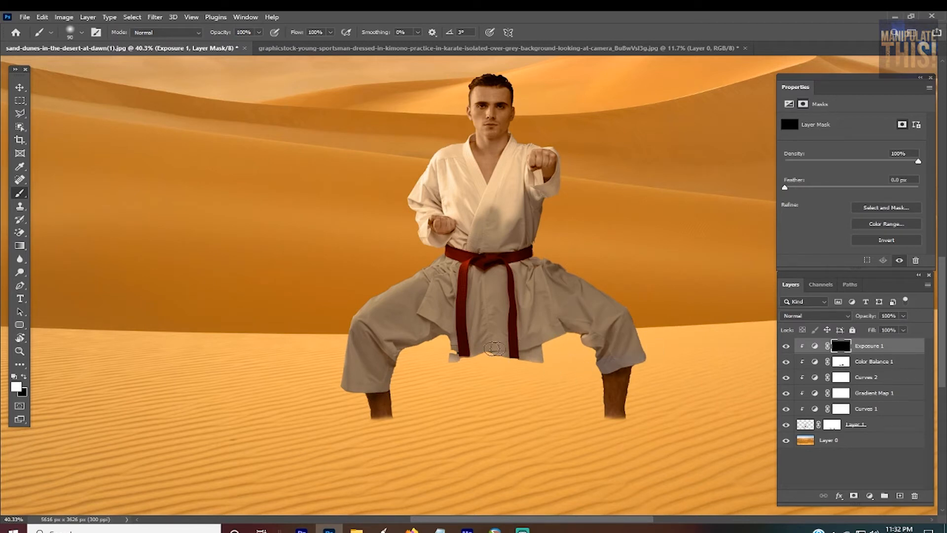
pyautogui.moveTo(495, 349)
pyautogui.mouseDown()
pyautogui.moveTo(484, 224)
pyautogui.moveTo(473, 248)
pyautogui.moveTo(456, 246)
pyautogui.moveTo(468, 234)
pyautogui.moveTo(457, 207)
pyautogui.moveTo(489, 200)
pyautogui.moveTo(479, 195)
pyautogui.moveTo(492, 179)
pyautogui.moveTo(469, 163)
pyautogui.moveTo(513, 173)
pyautogui.moveTo(504, 190)
pyautogui.moveTo(495, 189)
pyautogui.moveTo(509, 149)
pyautogui.moveTo(490, 165)
pyautogui.moveTo(484, 159)
pyautogui.moveTo(511, 154)
pyautogui.moveTo(525, 216)
pyautogui.moveTo(533, 206)
pyautogui.moveTo(524, 224)
pyautogui.moveTo(510, 213)
pyautogui.moveTo(535, 218)
pyautogui.moveTo(541, 204)
pyautogui.moveTo(529, 187)
pyautogui.moveTo(534, 179)
pyautogui.moveTo(540, 195)
pyautogui.moveTo(555, 185)
pyautogui.moveTo(559, 170)
pyautogui.moveTo(542, 170)
pyautogui.moveTo(554, 182)
pyautogui.moveTo(565, 156)
pyautogui.moveTo(555, 176)
pyautogui.moveTo(509, 146)
pyautogui.moveTo(523, 138)
pyautogui.moveTo(509, 185)
pyautogui.moveTo(513, 139)
pyautogui.mouseUp()
pyautogui.moveTo(459, 150)
pyautogui.mouseDown()
pyautogui.moveTo(455, 186)
pyautogui.moveTo(474, 194)
pyautogui.mouseUp()
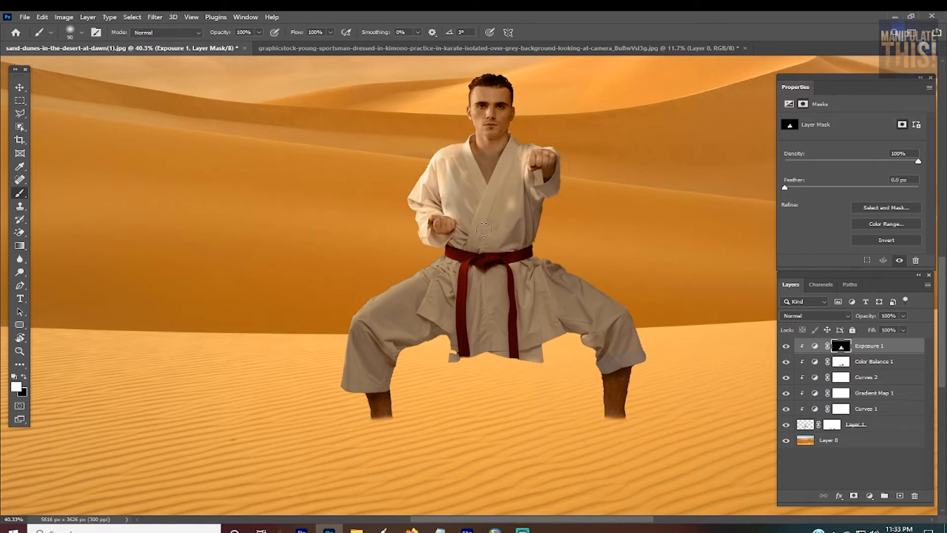
pyautogui.moveTo(450, 247)
pyautogui.mouseDown()
pyautogui.moveTo(428, 238)
pyautogui.moveTo(460, 230)
pyautogui.mouseUp()
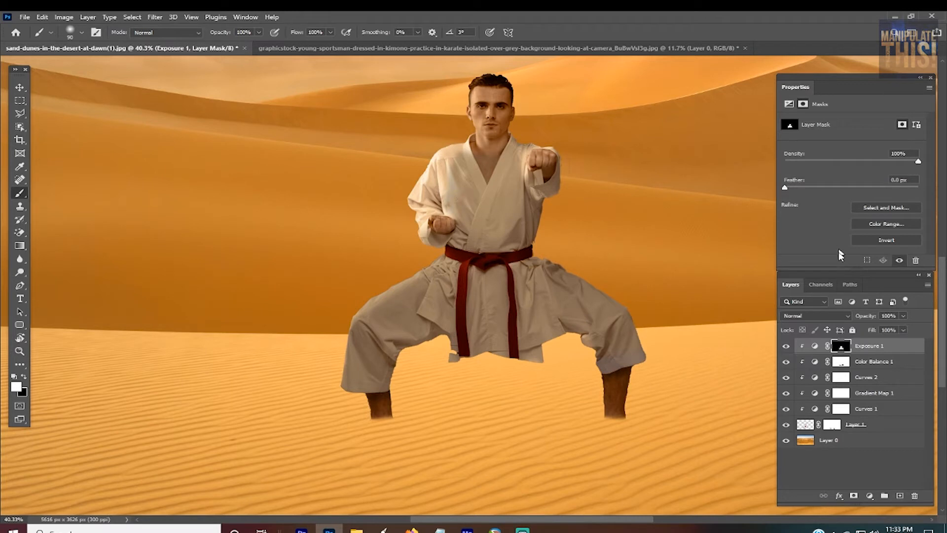
# Step: Lower the opacity of the Exposure 1 adjustment to 58% and check the man's shading against the dunes
pyautogui.click(816, 346)
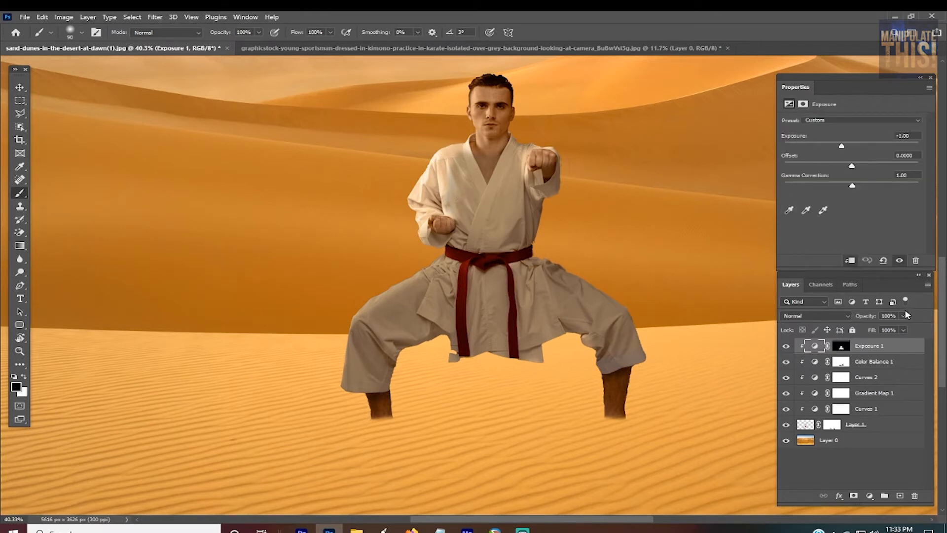
pyautogui.click(904, 315)
pyautogui.moveTo(905, 327); pyautogui.dragTo(886, 331)
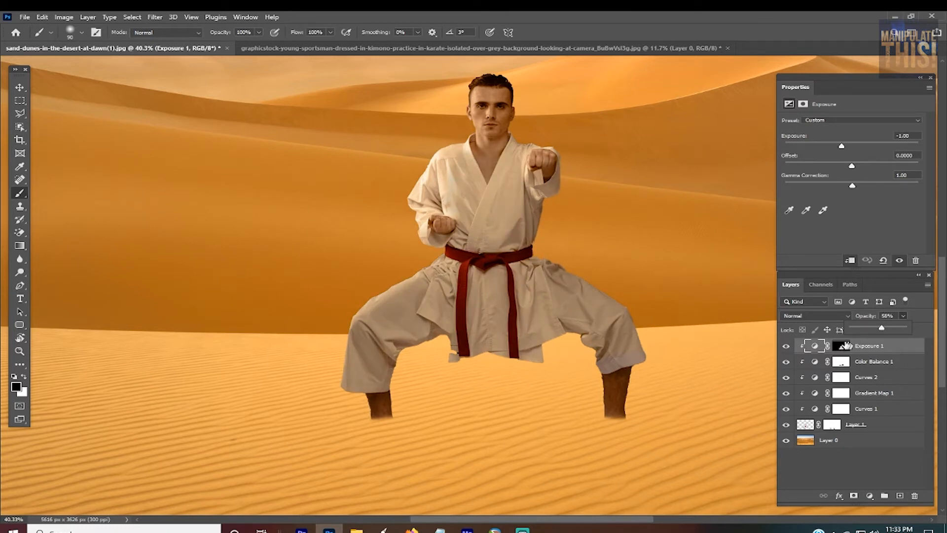
pyautogui.hotkey('ctrl', '-')
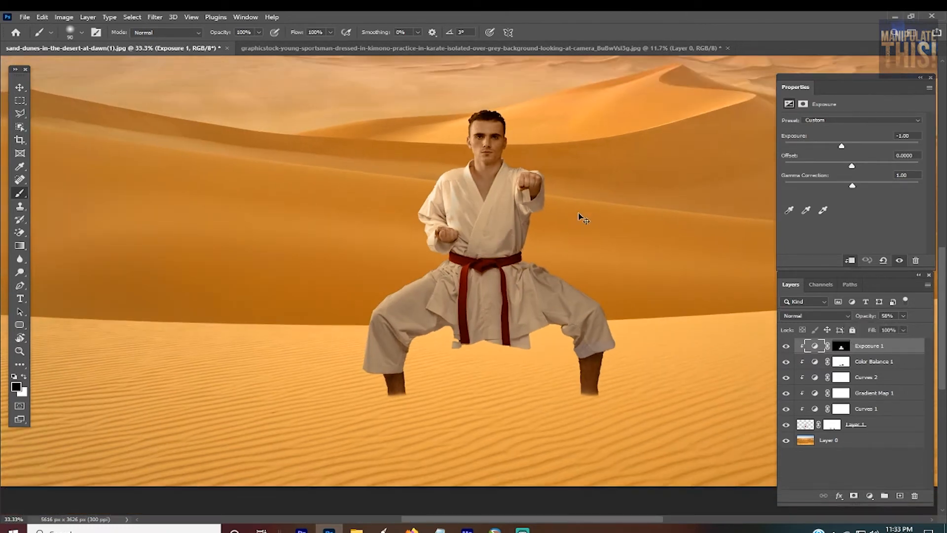
pyautogui.hotkey('ctrl', '+')
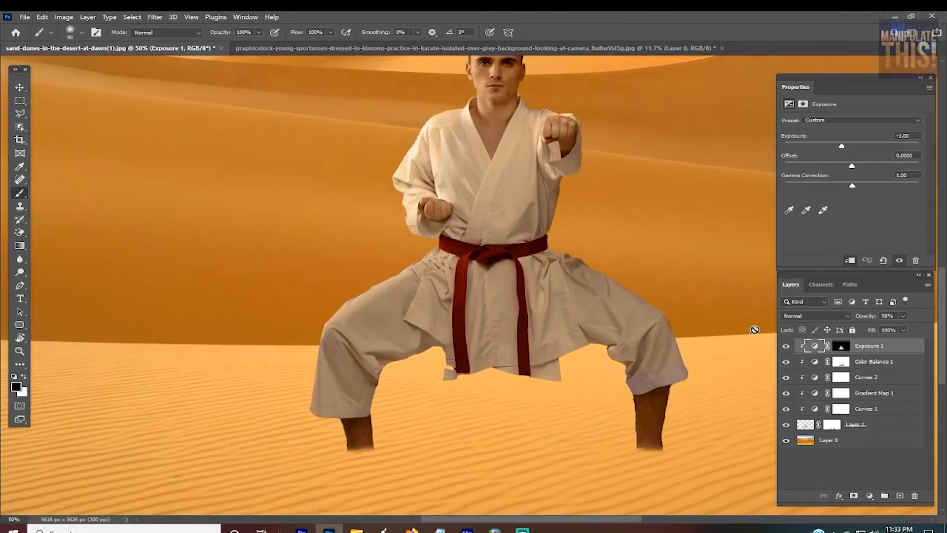
# Step: Add a second Exposure adjustment on top, clipped to the man, and invert its mask to black
pyautogui.click(871, 497)
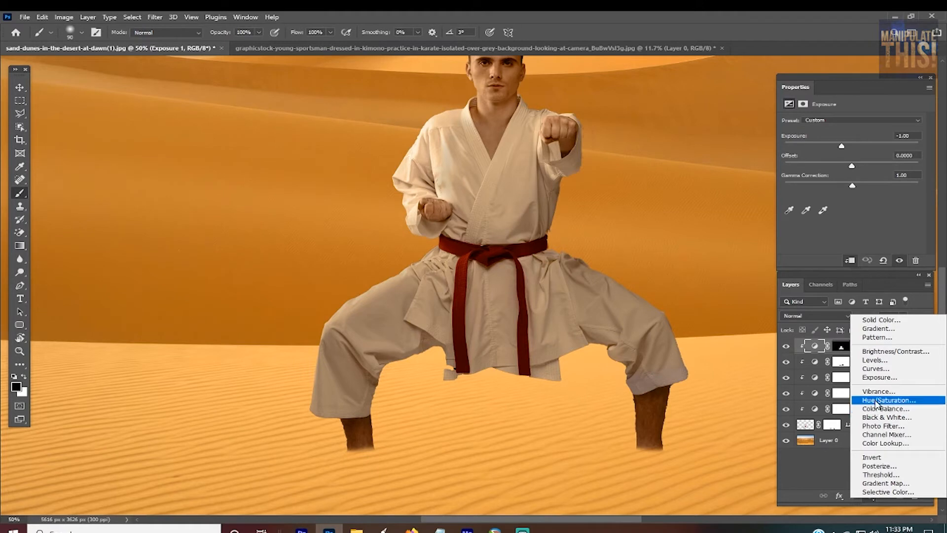
pyautogui.click(879, 377)
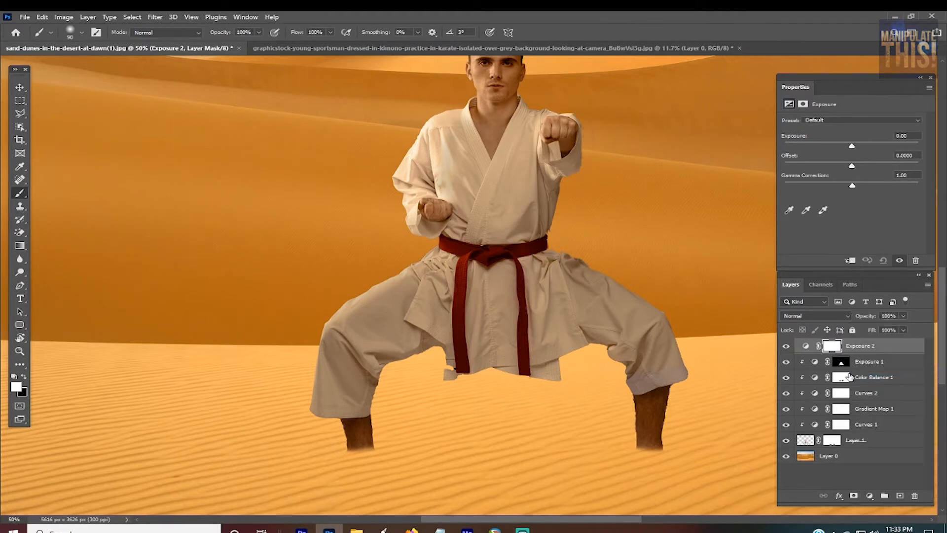
pyautogui.keyDown('alt'); pyautogui.click(862, 354); pyautogui.keyUp('alt')
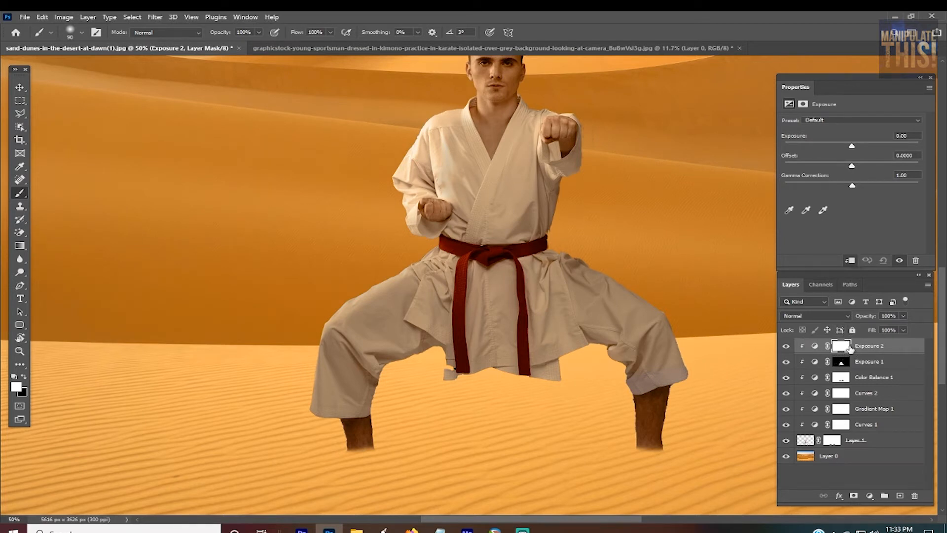
pyautogui.click(850, 347)
pyautogui.hotkey('ctrl', 'i')
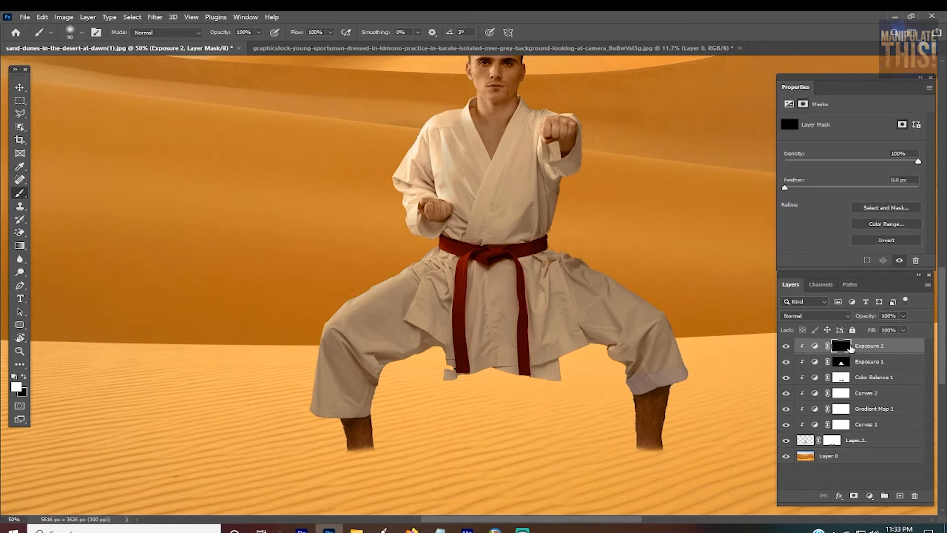
# Step: Set the second adjustment's exposure to -2 and paint its mask white over the man's left thigh and knee with an enlarged brush
pyautogui.click(790, 105)
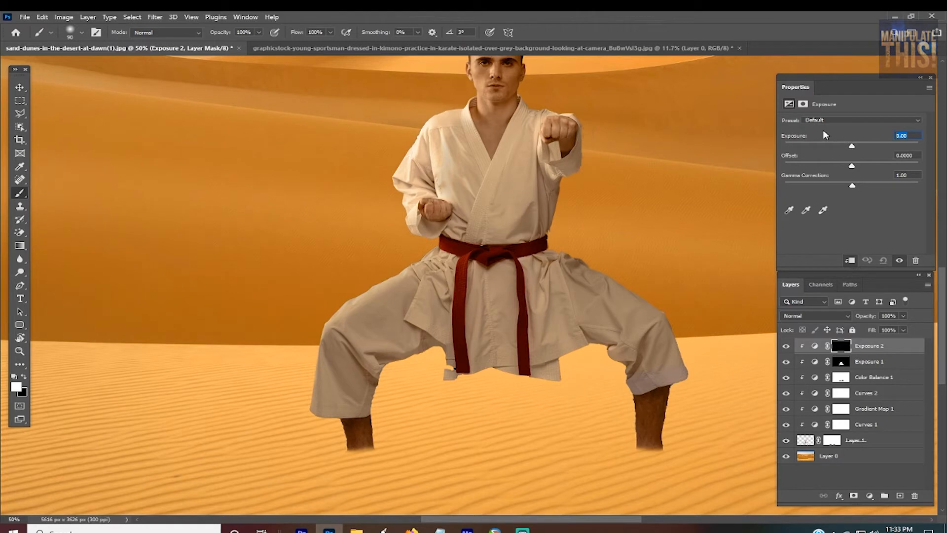
pyautogui.write('-2')
pyautogui.press(']')
pyautogui.press('[')
pyautogui.press(']')
pyautogui.moveTo(673, 303)
pyautogui.mouseDown()
pyautogui.moveTo(610, 259)
pyautogui.moveTo(568, 246)
pyautogui.moveTo(697, 370)
pyautogui.moveTo(690, 358)
pyautogui.mouseUp()
# Step: Paint deeper shadows with a 90-pixel brush on the hanging belt ends, the jacket front below the belt and the man's right lower trouser leg
pyautogui.press('[')
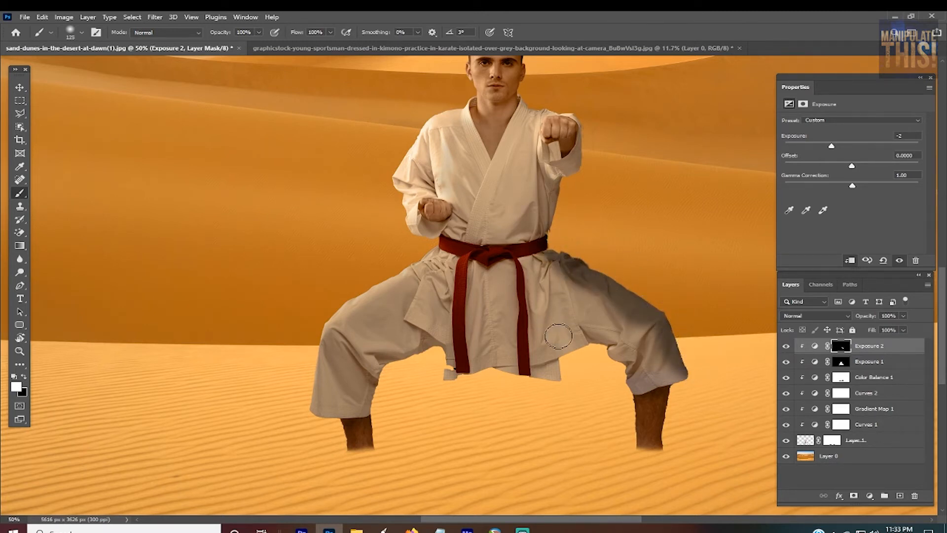
pyautogui.press('[')
pyautogui.press('[')
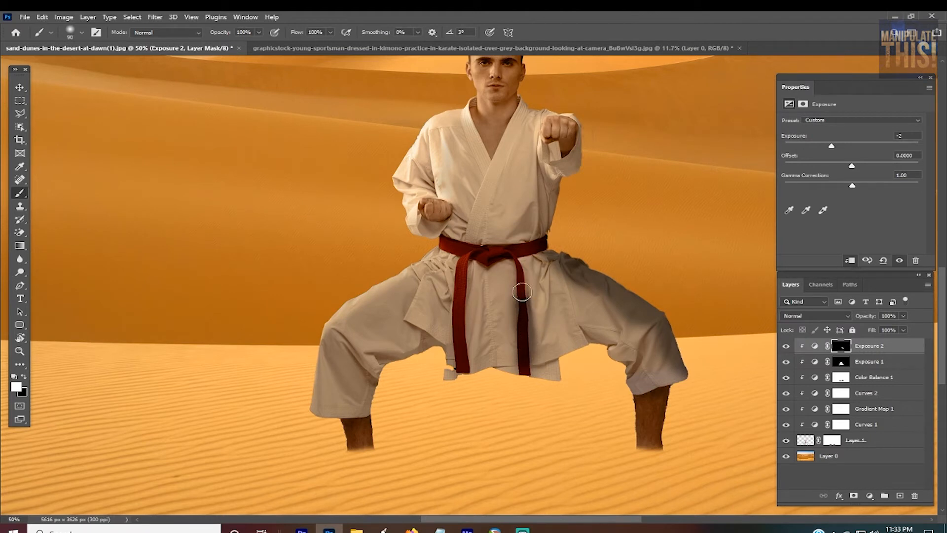
pyautogui.moveTo(522, 292); pyautogui.dragTo(512, 265)
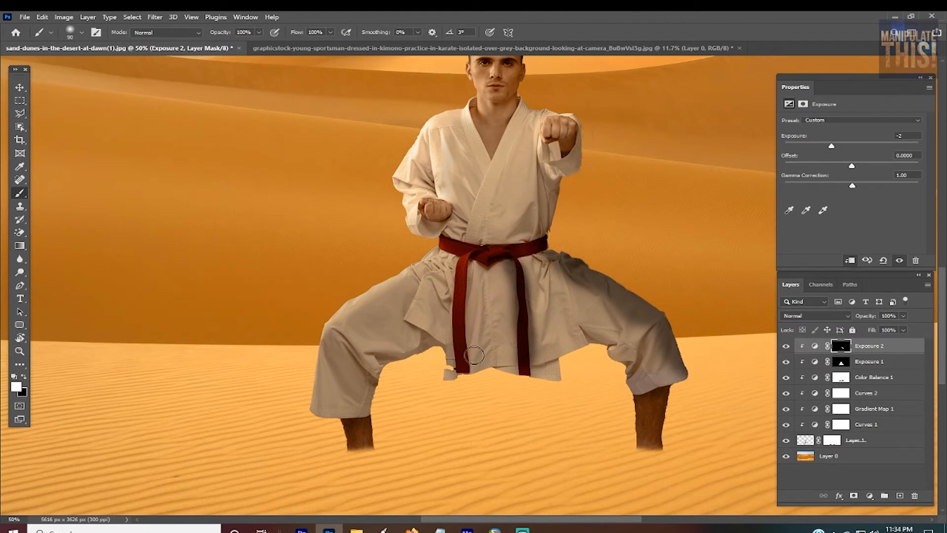
pyautogui.moveTo(474, 355); pyautogui.dragTo(471, 321)
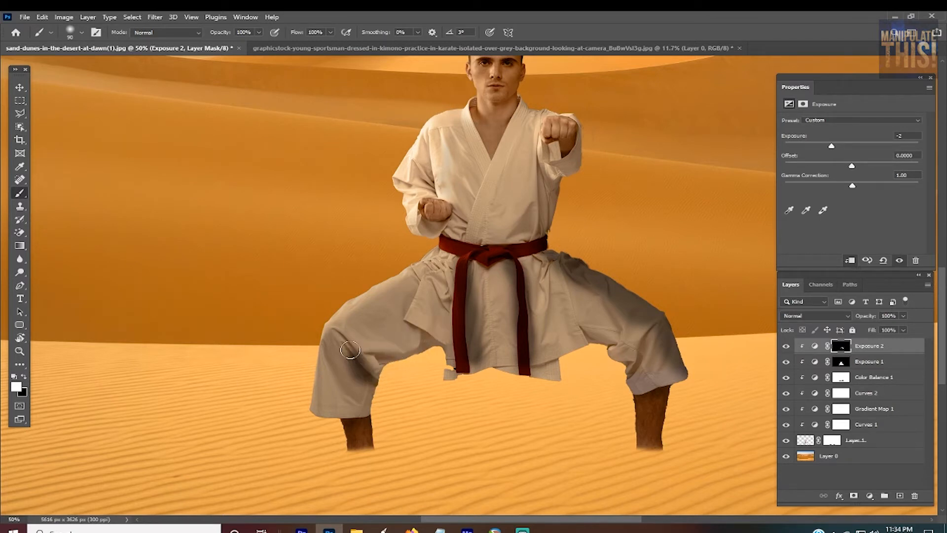
pyautogui.moveTo(350, 350); pyautogui.dragTo(355, 409)
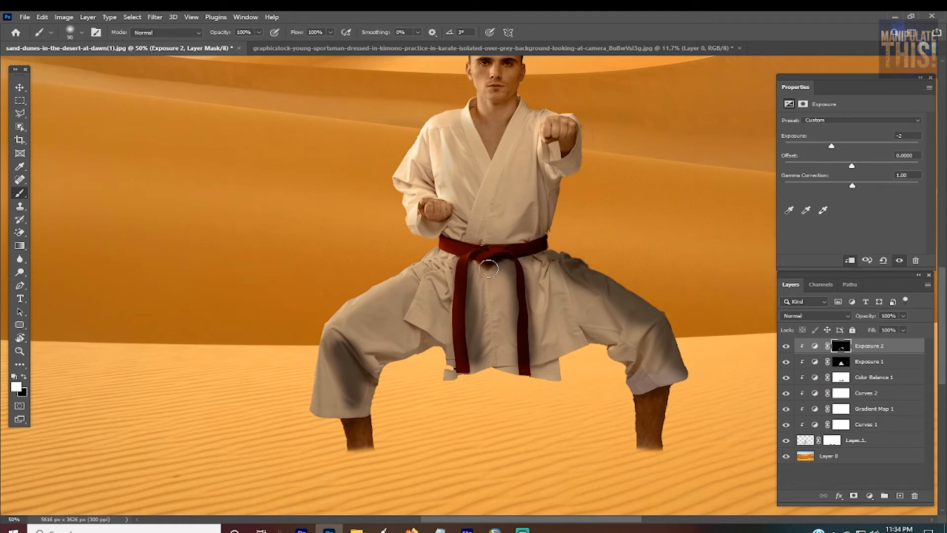
pyautogui.moveTo(457, 254); pyautogui.dragTo(439, 255)
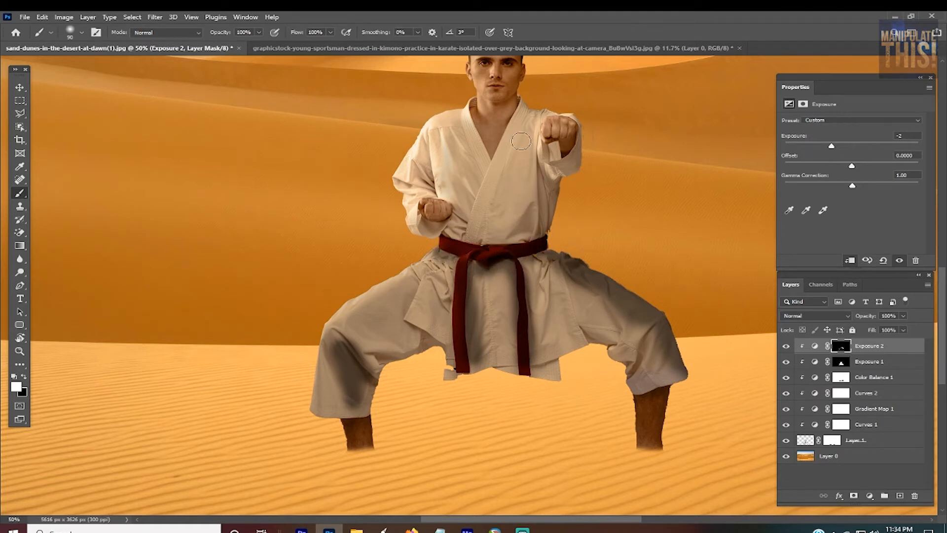
# Step: Paint shadows on the mask under both sleeves, down the jacket's side and along its collar, reducing the brush to 40 pixels
pyautogui.moveTo(571, 156)
pyautogui.mouseDown()
pyautogui.moveTo(549, 157)
pyautogui.moveTo(568, 150)
pyautogui.moveTo(570, 169)
pyautogui.moveTo(551, 177)
pyautogui.moveTo(550, 195)
pyautogui.moveTo(546, 178)
pyautogui.moveTo(537, 233)
pyautogui.mouseUp()
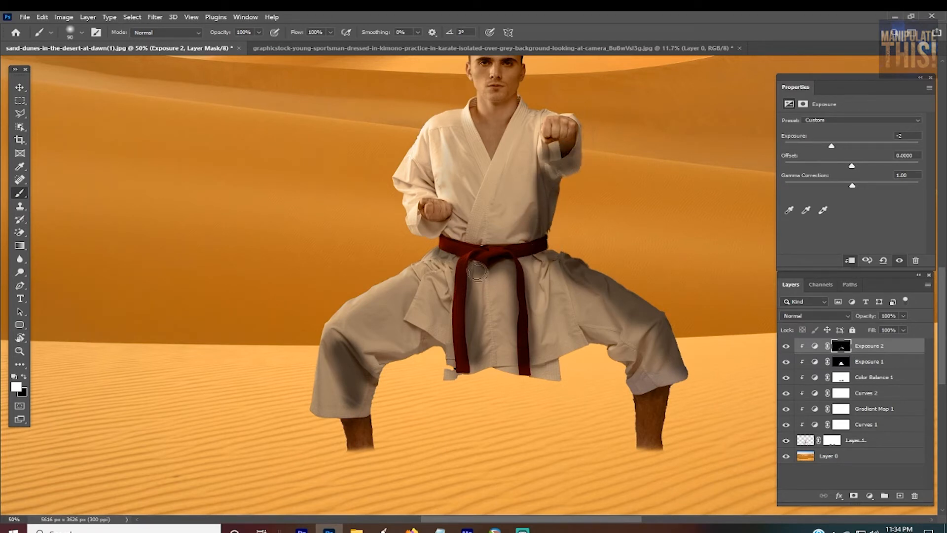
pyautogui.moveTo(451, 221)
pyautogui.mouseDown()
pyautogui.moveTo(438, 231)
pyautogui.moveTo(415, 214)
pyautogui.mouseUp()
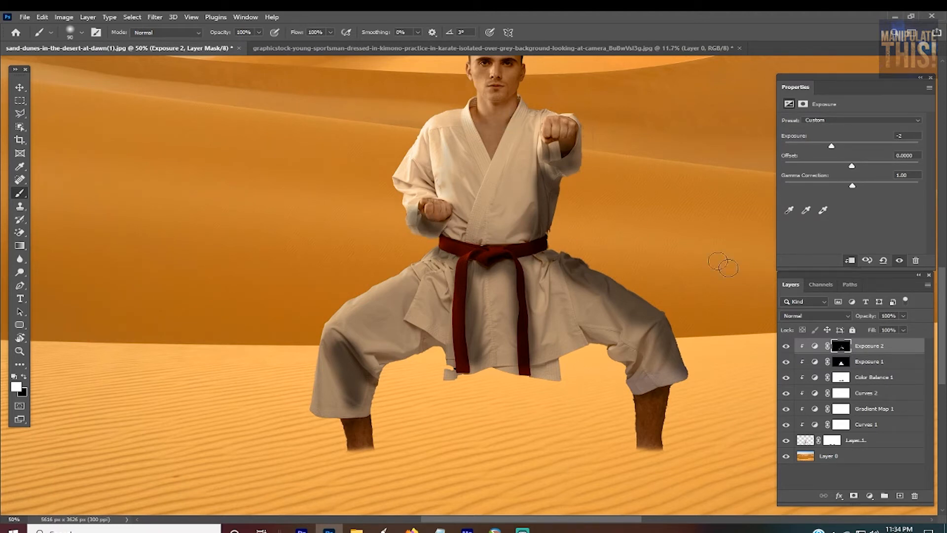
pyautogui.scroll(5, 940, 286)
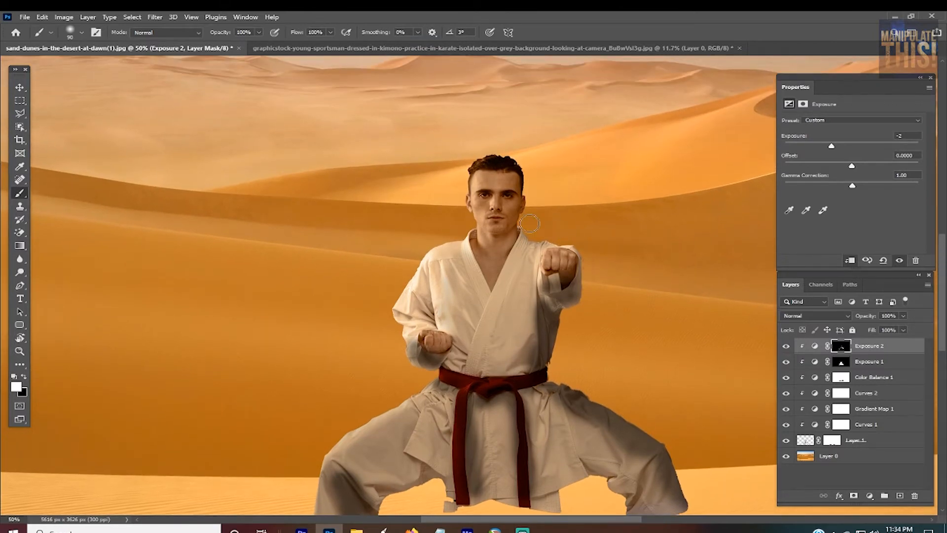
pyautogui.scroll(4, 528, 224)
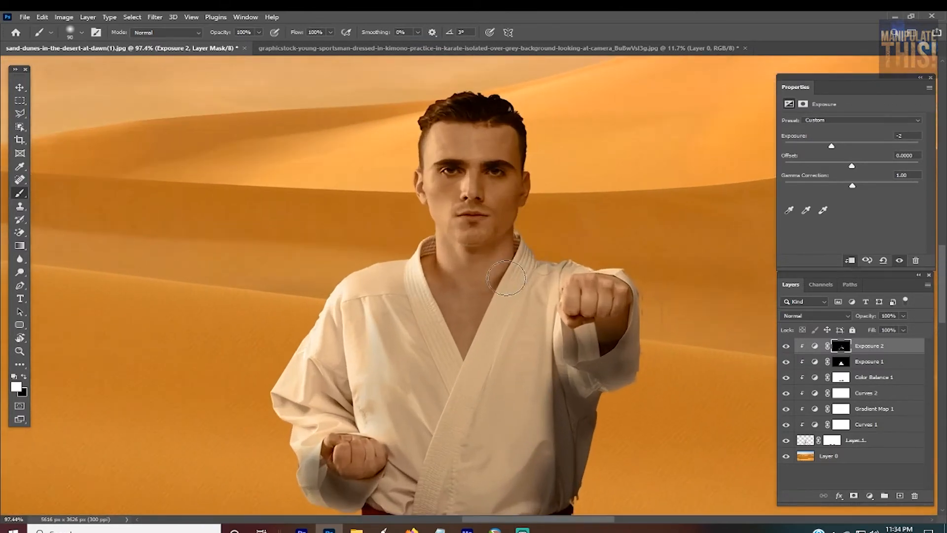
pyautogui.moveTo(502, 265)
pyautogui.mouseDown()
pyautogui.moveTo(528, 189)
pyautogui.moveTo(524, 140)
pyautogui.moveTo(488, 103)
pyautogui.moveTo(510, 141)
pyautogui.moveTo(517, 180)
pyautogui.moveTo(496, 285)
pyautogui.moveTo(464, 359)
pyautogui.moveTo(493, 392)
pyautogui.moveTo(475, 342)
pyautogui.moveTo(463, 364)
pyautogui.moveTo(455, 348)
pyautogui.moveTo(463, 347)
pyautogui.moveTo(443, 318)
pyautogui.moveTo(430, 256)
pyautogui.moveTo(461, 372)
pyautogui.mouseUp()
pyautogui.press('[')
pyautogui.press('[')
# Step: Lower the second Exposure adjustment layer's opacity to 38%
pyautogui.hotkey('ctrl', '-')
pyautogui.hotkey('ctrl', '-')
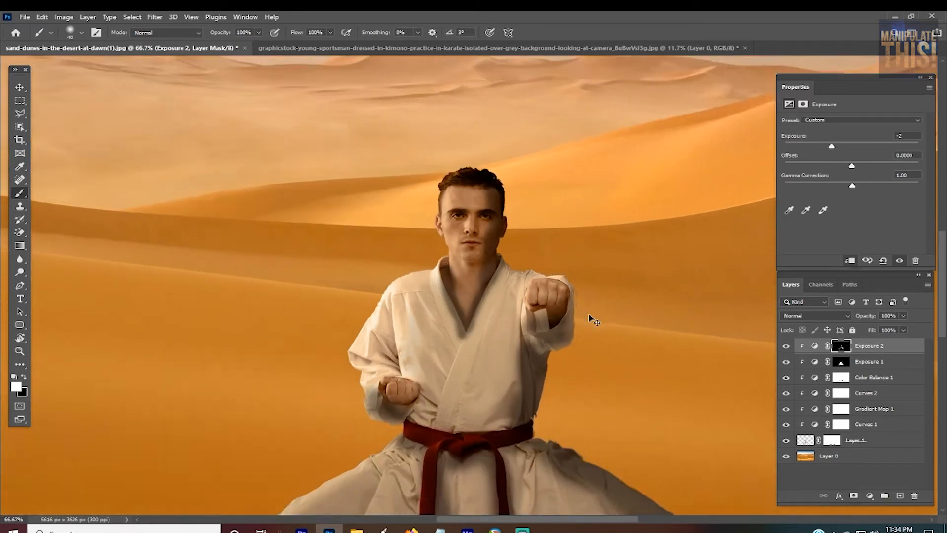
pyautogui.click(905, 317)
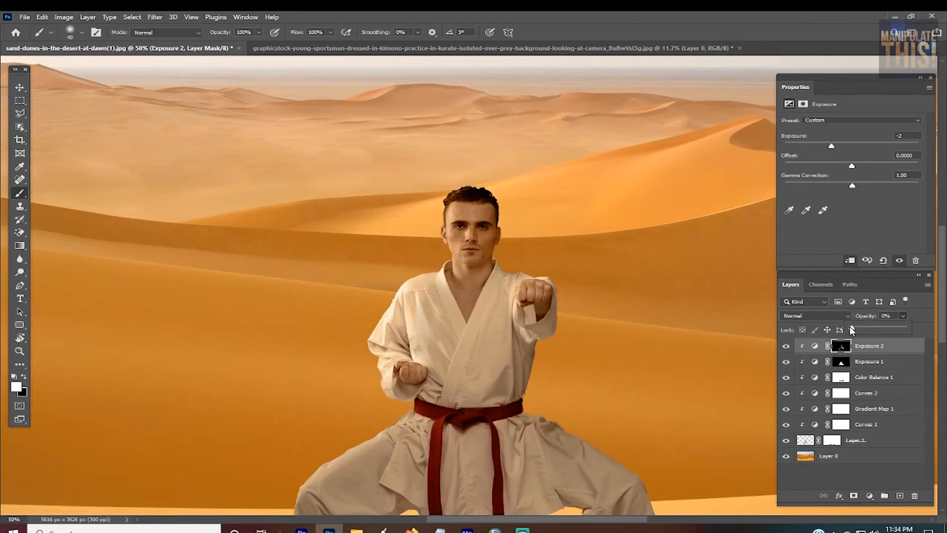
pyautogui.moveTo(864, 329); pyautogui.dragTo(866, 330)
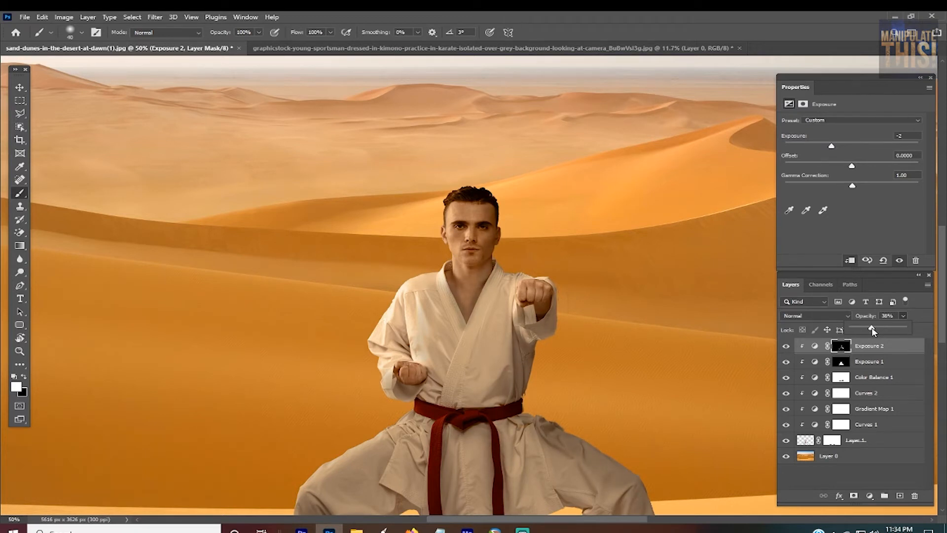
# Step: Switch the second Exposure adjustment off and on to compare the man with and without its shading
pyautogui.click(789, 346)
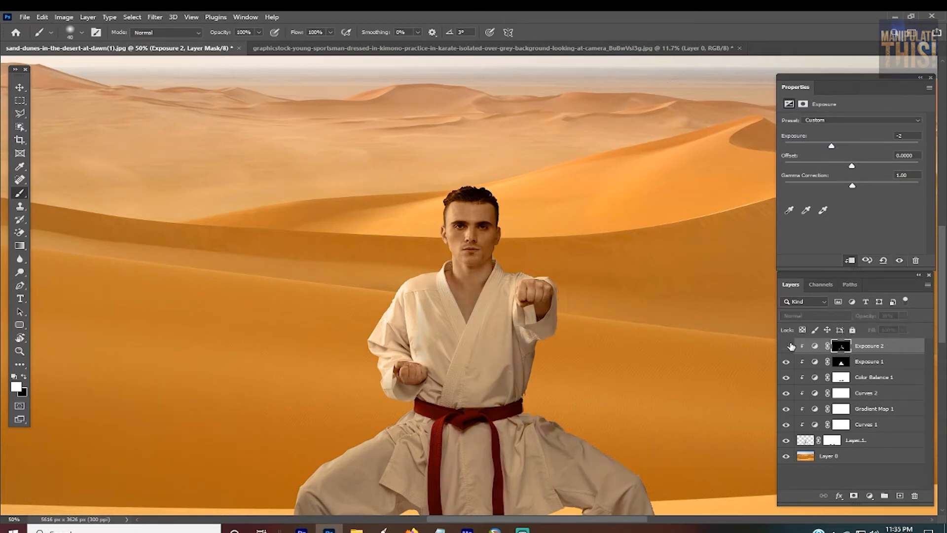
pyautogui.click(789, 346)
pyautogui.click(795, 342)
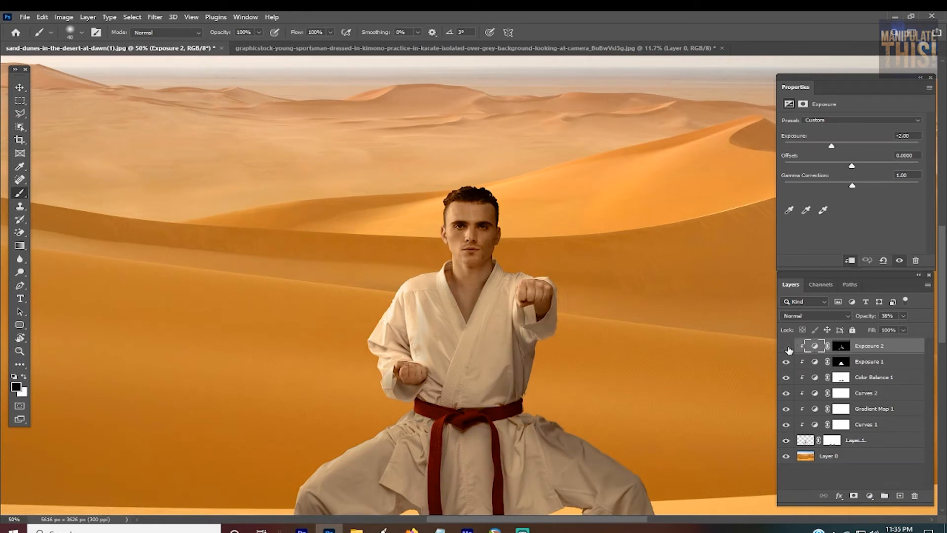
pyautogui.click(789, 347)
pyautogui.click(790, 348)
pyautogui.hotkey('ctrl', '-')
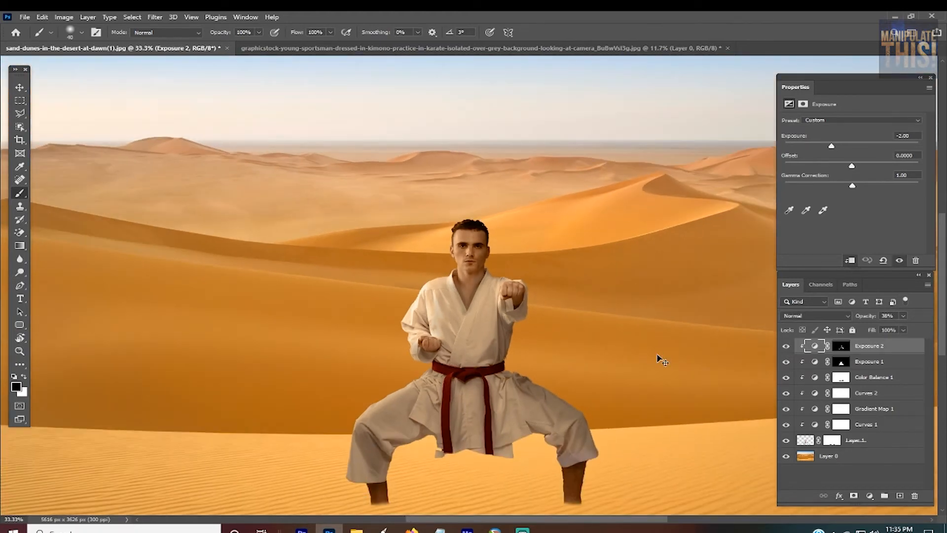
# Step: Paint white on the second Exposure adjustment's mask along the collar's inner edge beside the chest with a 30-pixel brush
pyautogui.hotkey('ctrl', '+')
pyautogui.hotkey('ctrl', '+')
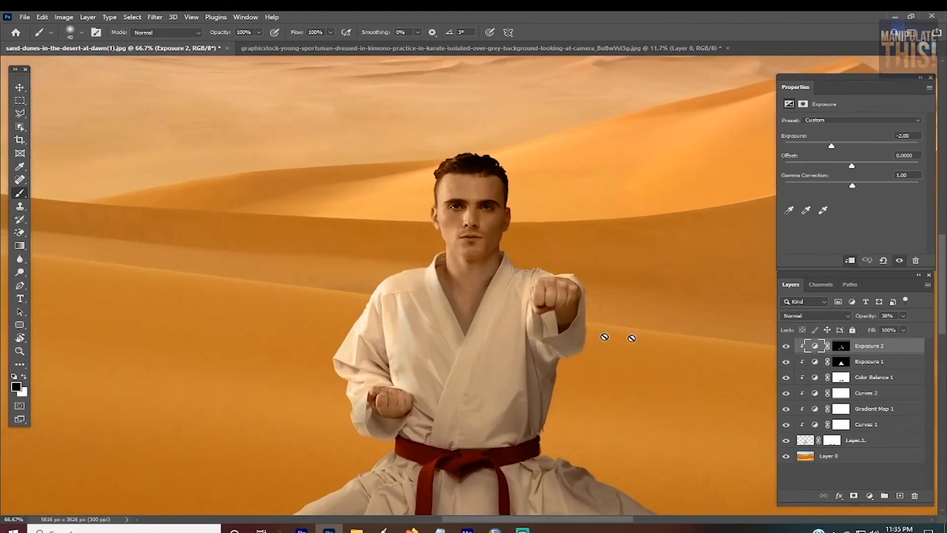
pyautogui.click(843, 345)
pyautogui.press('x')
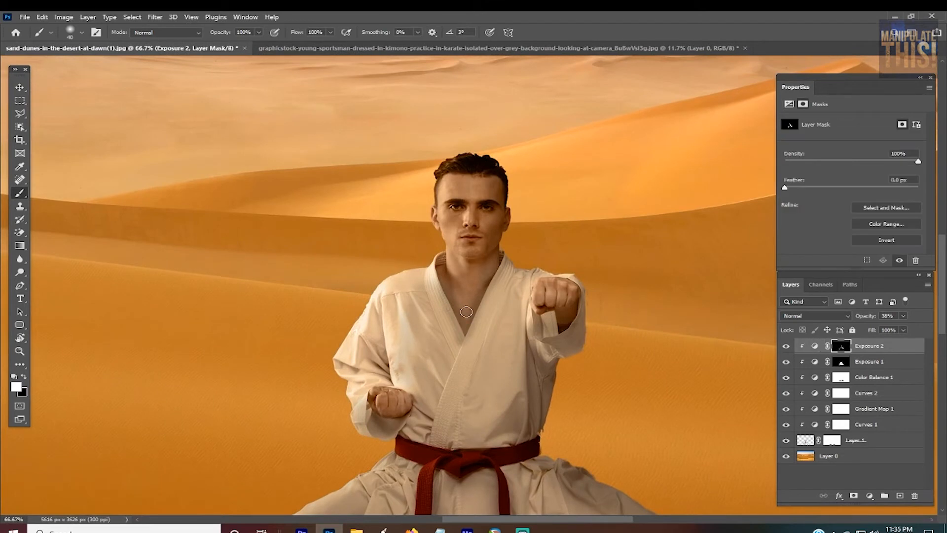
pyautogui.press('x')
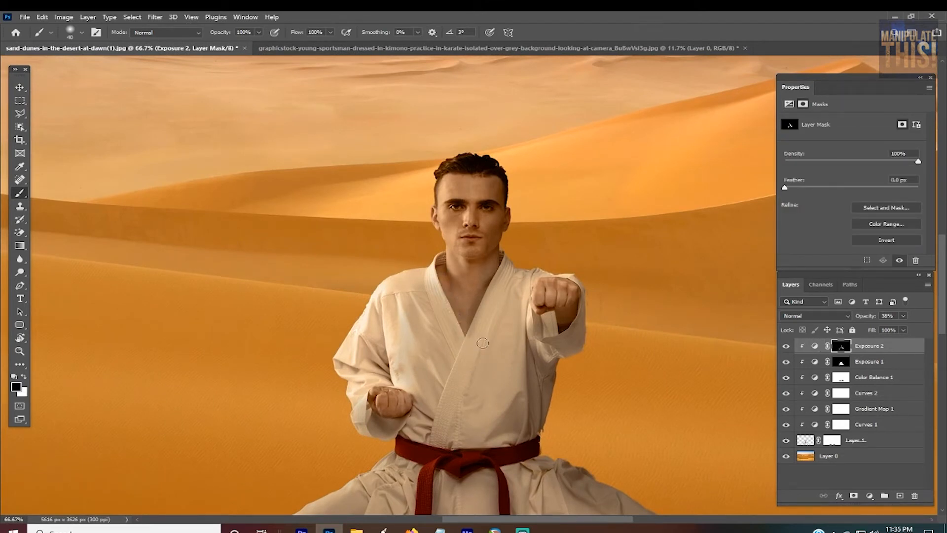
pyautogui.hotkey('ctrl', '+')
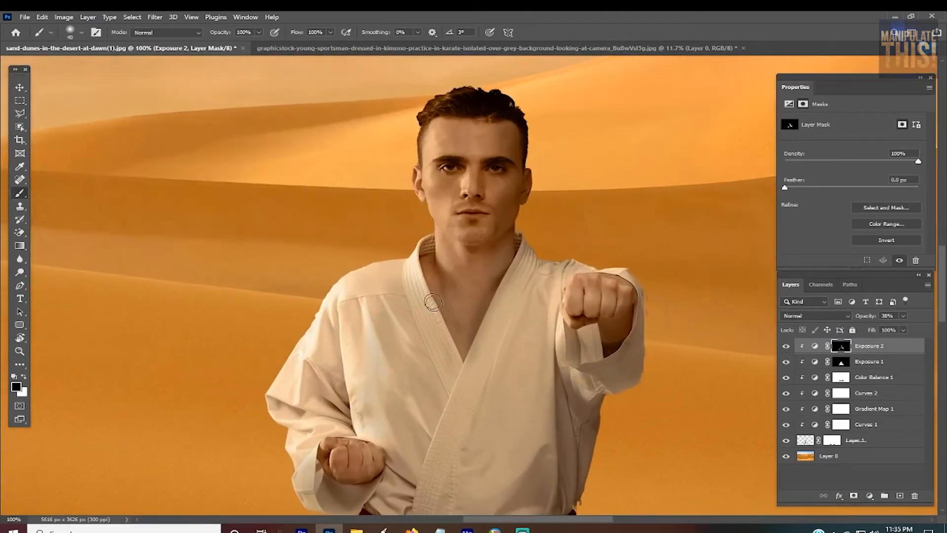
pyautogui.press('x')
pyautogui.moveTo(432, 276); pyautogui.dragTo(461, 346)
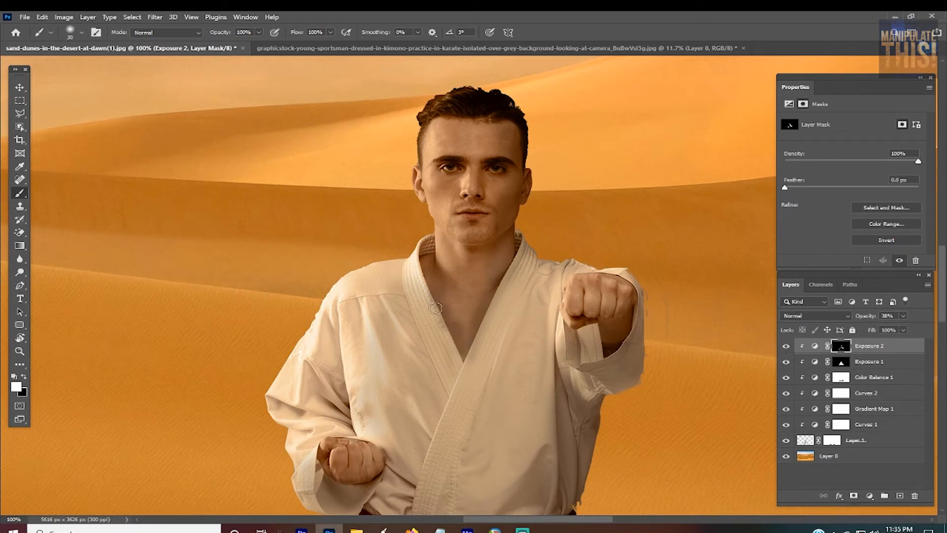
pyautogui.press('x')
# Step: Add a third Exposure adjustment on top, clipped to the man with its mask inverted to black, and set its exposure to +1
pyautogui.hotkey('ctrl', '-')
pyautogui.hotkey('ctrl', '-')
pyautogui.hotkey('ctrl', '-')
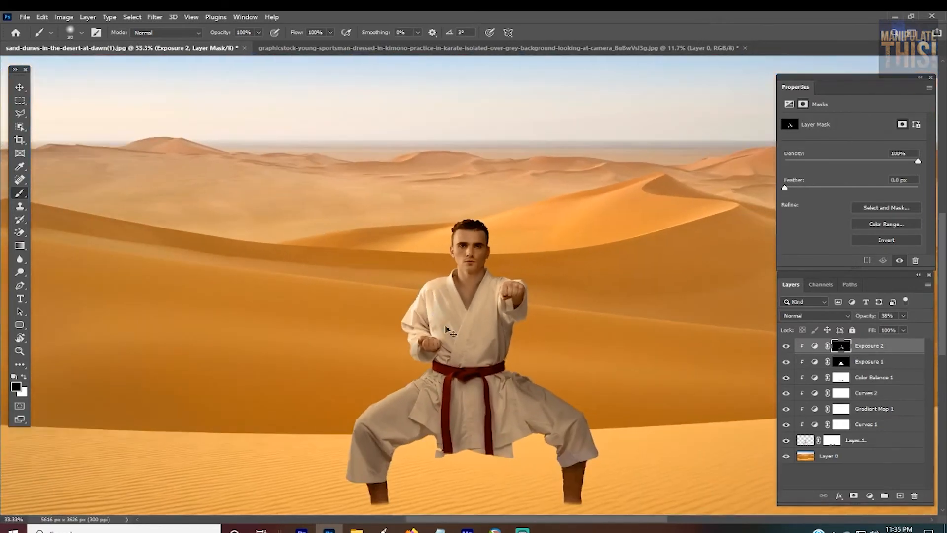
pyautogui.hotkey('ctrl', '-')
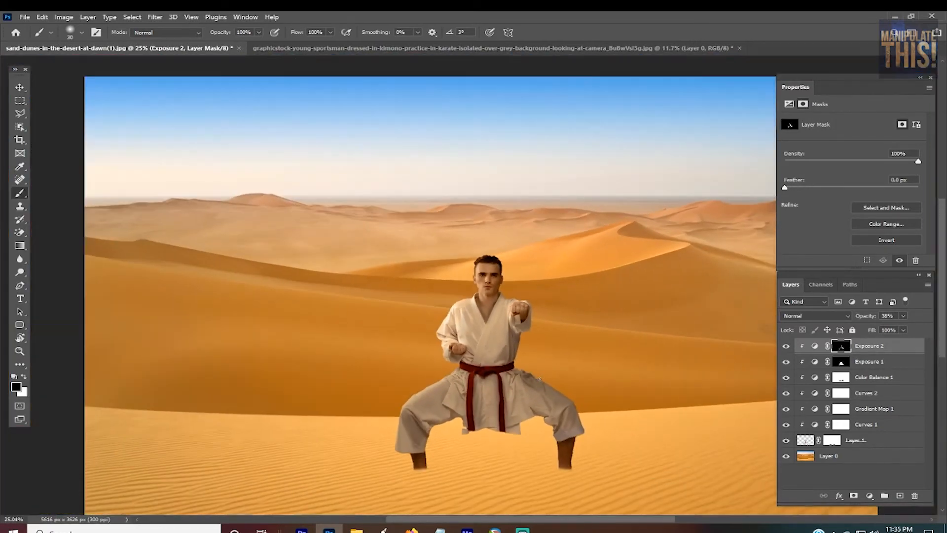
pyautogui.click(870, 495)
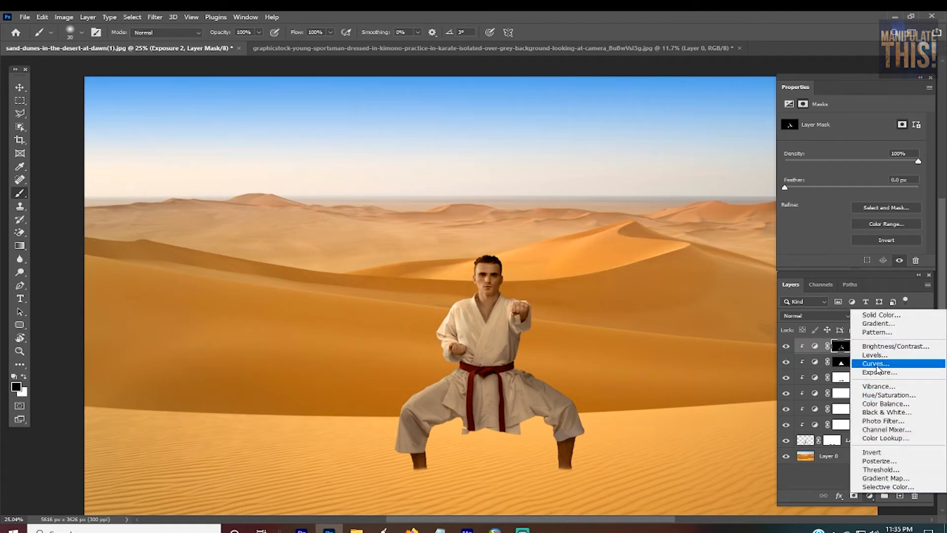
pyautogui.click(880, 372)
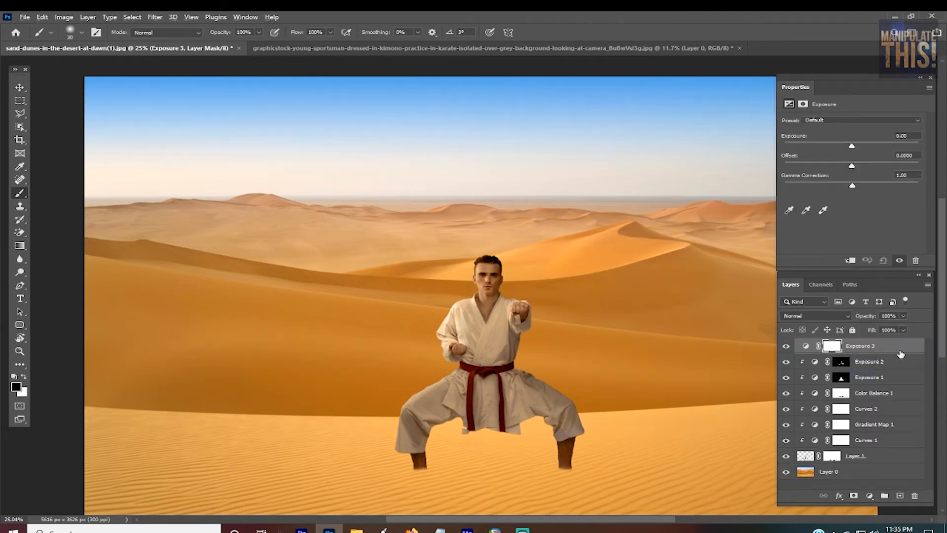
pyautogui.keyDown('alt'); pyautogui.click(898, 350); pyautogui.keyUp('alt')
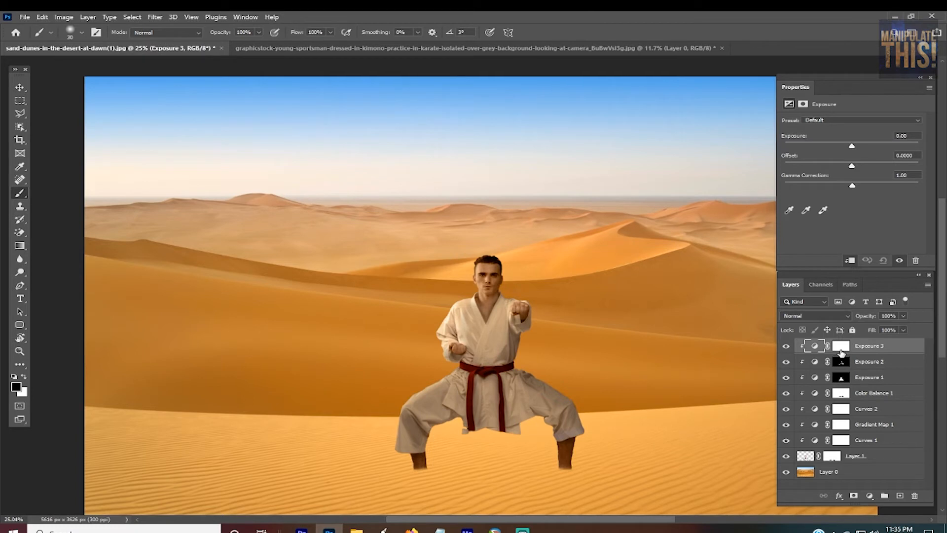
pyautogui.click(841, 354)
pyautogui.hotkey('ctrl', 'i')
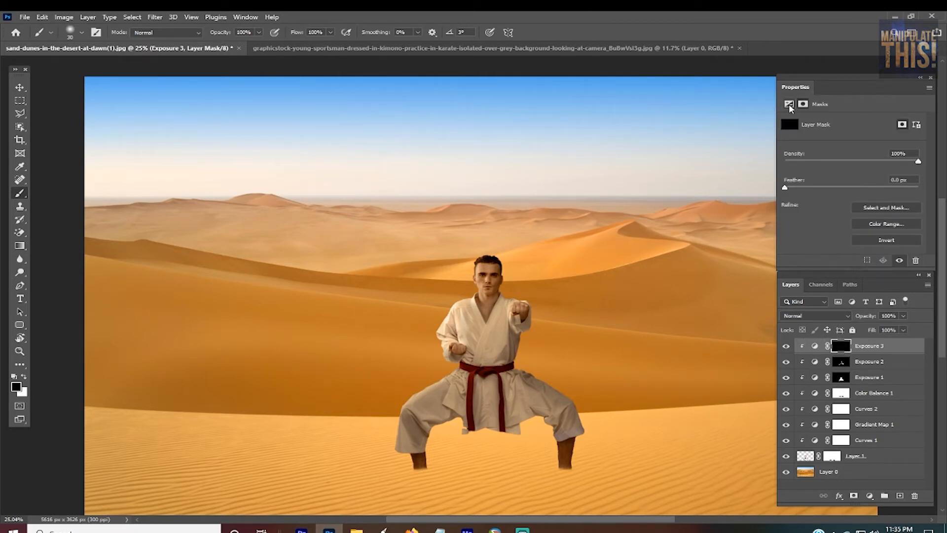
pyautogui.click(788, 105)
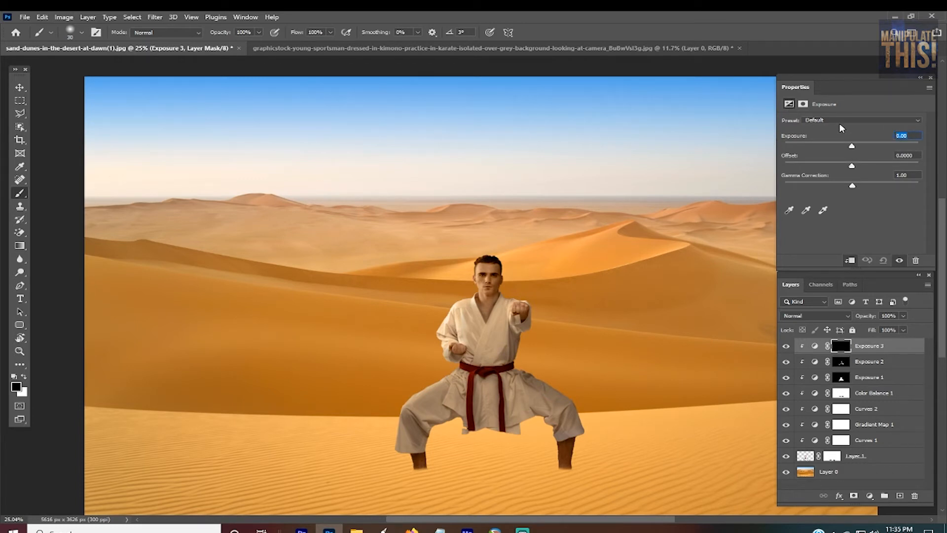
pyautogui.write('1')
# Step: Paint highlights on the third adjustment's mask over the man's right side of the face, shoulder, sleeve and fist with a hardened 70-pixel brush
pyautogui.hotkey('ctrl', '+')
pyautogui.hotkey('ctrl', '+')
pyautogui.hotkey('ctrl', '+')
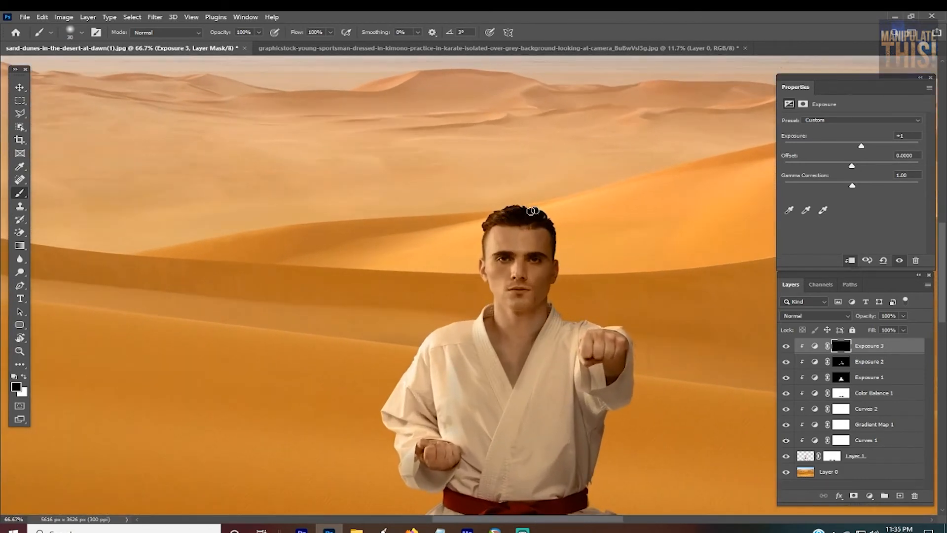
pyautogui.scroll(-5, 472, 378)
pyautogui.scroll(3, 453, 458)
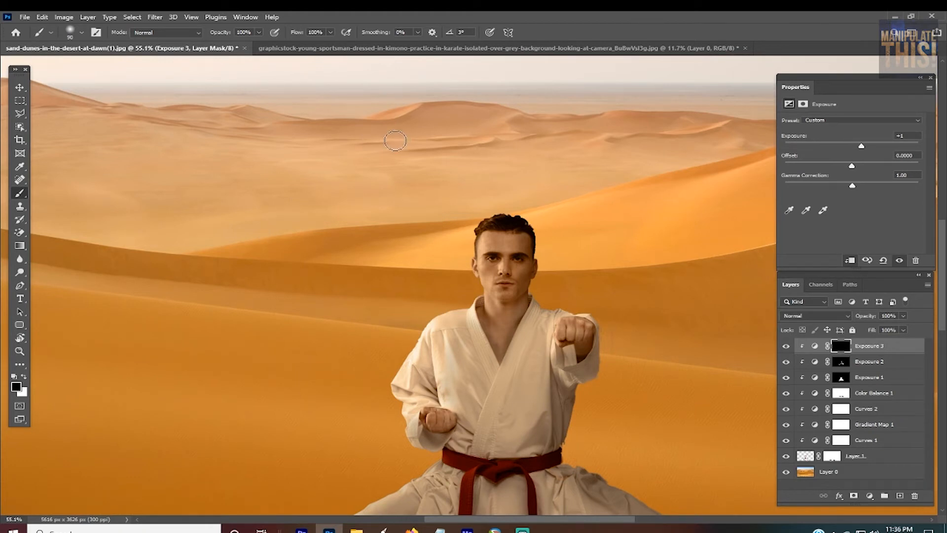
pyautogui.keyDown('alt'); pyautogui.rightClick(396, 144); pyautogui.keyUp('alt')
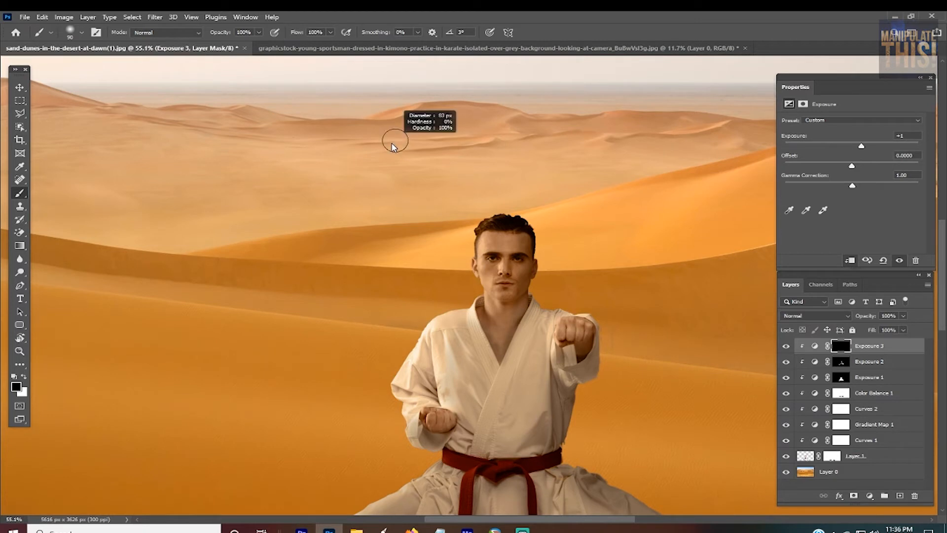
pyautogui.moveTo(393, 143)
pyautogui.mouseDown()
pyautogui.moveTo(414, 151)
pyautogui.moveTo(458, 116)
pyautogui.moveTo(423, 98)
pyautogui.mouseUp()
pyautogui.moveTo(404, 308); pyautogui.dragTo(411, 308)
pyautogui.press('[')
pyautogui.press('[')
pyautogui.press('[')
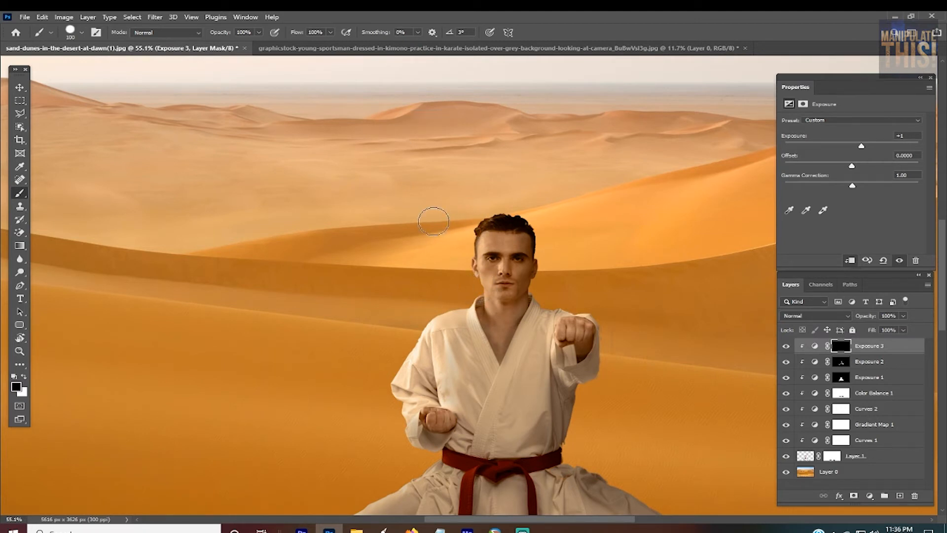
pyautogui.press('[')
pyautogui.moveTo(506, 214)
pyautogui.mouseDown()
pyautogui.moveTo(475, 242)
pyautogui.moveTo(490, 305)
pyautogui.moveTo(439, 318)
pyautogui.moveTo(401, 377)
pyautogui.moveTo(417, 446)
pyautogui.moveTo(418, 410)
pyautogui.moveTo(440, 406)
pyautogui.mouseUp()
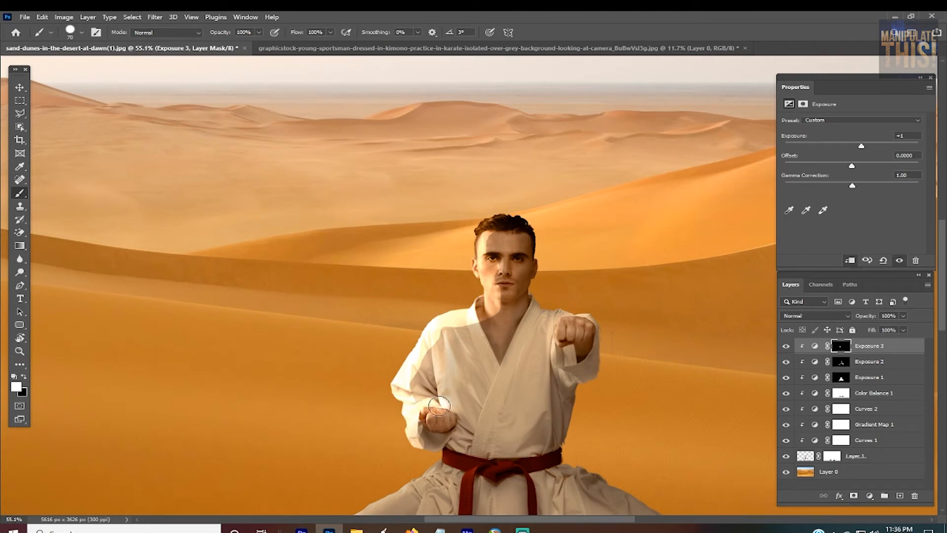
# Step: Paint highlights along the top of the man's right thigh and knee and the inner edge of that trouser leg
pyautogui.hotkey('ctrl', '0')
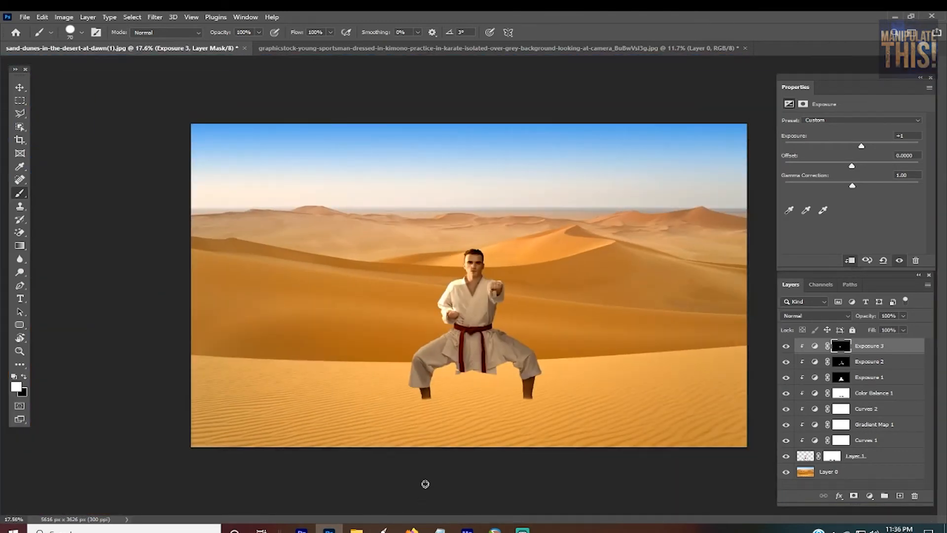
pyautogui.scroll(6, 429, 350)
pyautogui.moveTo(495, 274)
pyautogui.mouseDown()
pyautogui.moveTo(474, 271)
pyautogui.moveTo(503, 265)
pyautogui.moveTo(393, 337)
pyautogui.moveTo(389, 358)
pyautogui.moveTo(488, 394)
pyautogui.moveTo(499, 375)
pyautogui.moveTo(481, 370)
pyautogui.moveTo(491, 362)
pyautogui.moveTo(471, 370)
pyautogui.moveTo(447, 388)
pyautogui.moveTo(440, 424)
pyautogui.mouseUp()
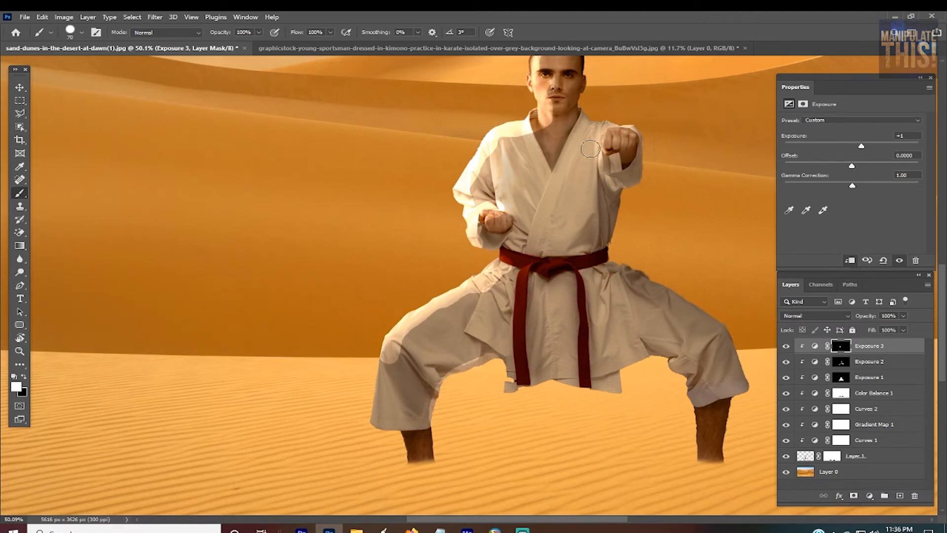
# Step: Soften the brush's edge and set its size to 90 pixels
pyautogui.scroll(-4, 591, 148)
pyautogui.scroll(4, 602, 86)
pyautogui.scroll(1, 595, 79)
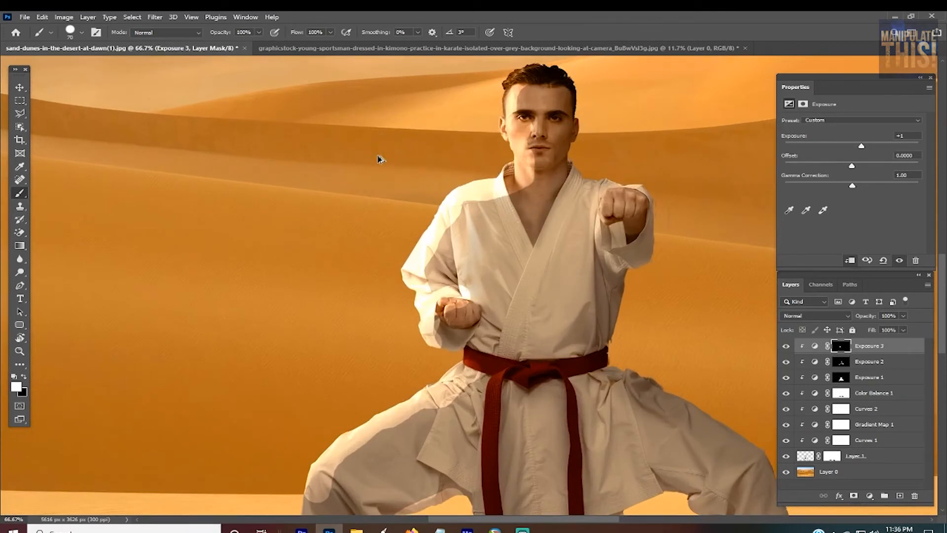
pyautogui.moveTo(354, 167); pyautogui.dragTo(360, 105)
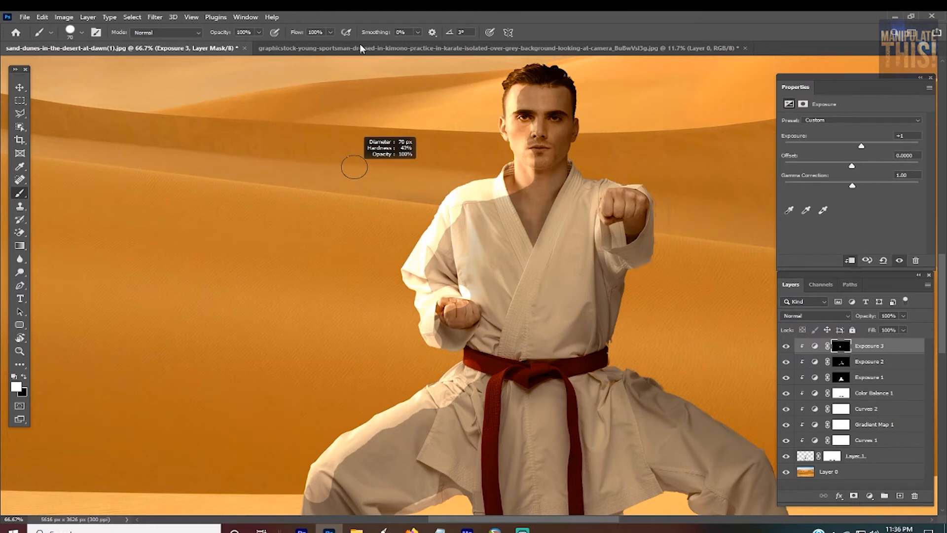
pyautogui.moveTo(346, 308); pyautogui.dragTo(339, 258)
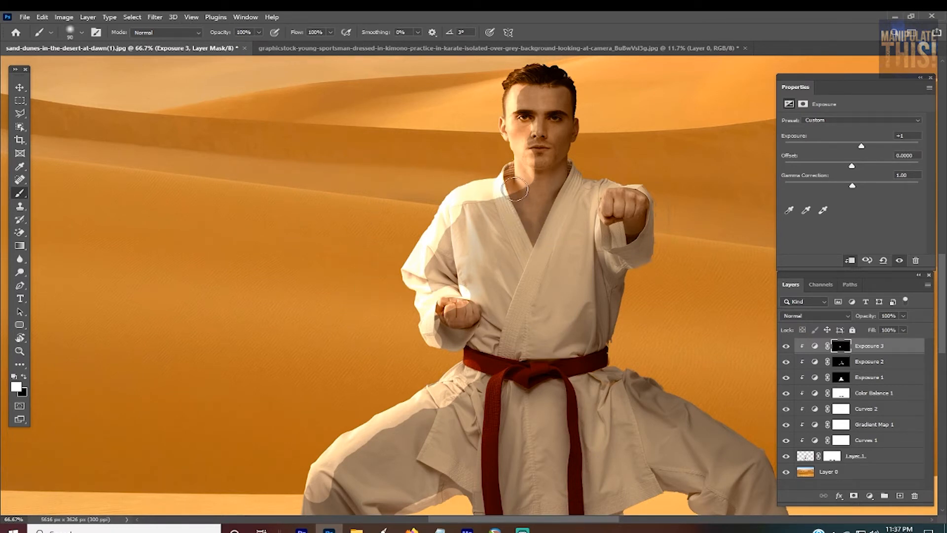
# Step: Try to paint a soft highlight over the upper chest and lapel with a 250-pixel brush
pyautogui.press(']')
pyautogui.press(']')
pyautogui.press(']')
pyautogui.press(']')
pyautogui.press(']')
pyautogui.press(']')
pyautogui.press(']')
pyautogui.press(']')
pyautogui.moveTo(554, 218); pyautogui.dragTo(560, 211)
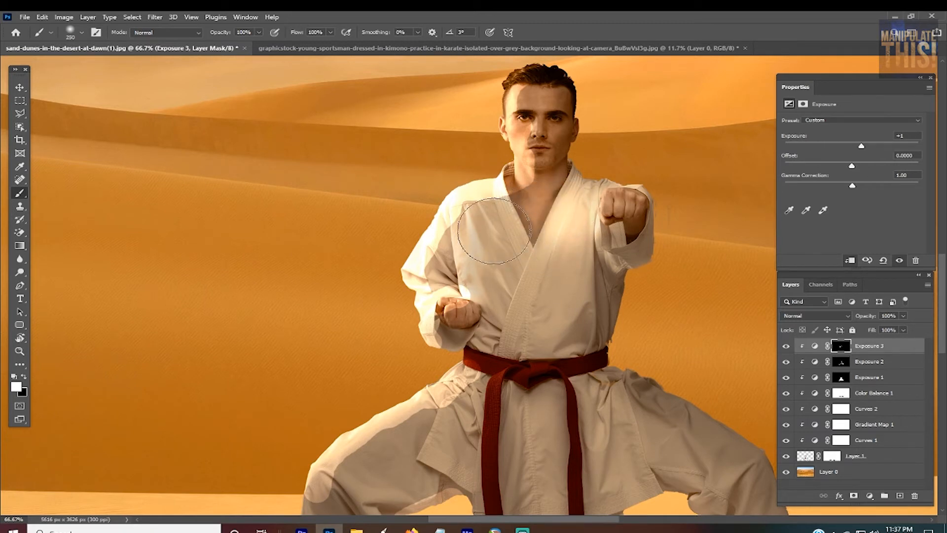
pyautogui.hotkey('ctrl', 'z')
# Step: Paint black on the third adjustment's mask with a soft 100-pixel brush to blend the highlight edges on the jacket, fist, neck, face and right thigh
pyautogui.press('x')
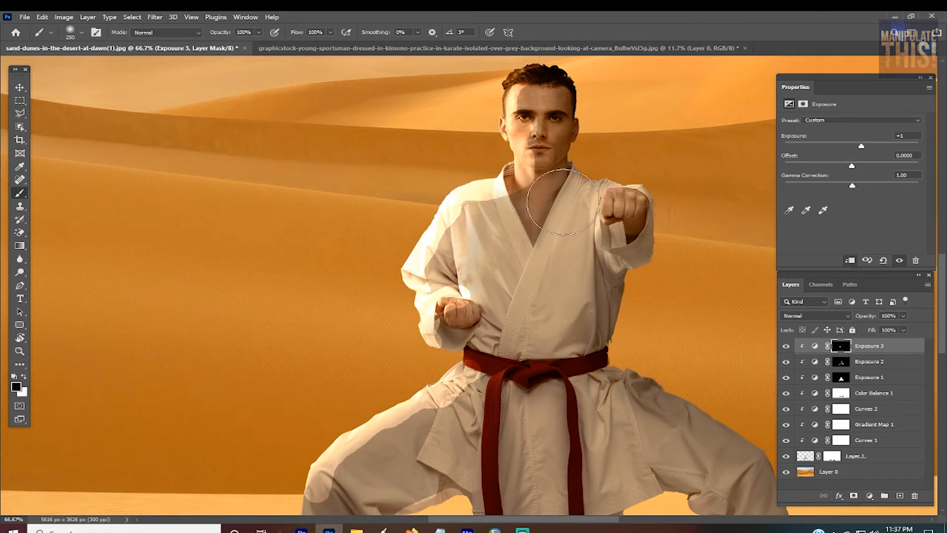
pyautogui.press('[')
pyautogui.press('[')
pyautogui.press('[')
pyautogui.press('[')
pyautogui.press('[')
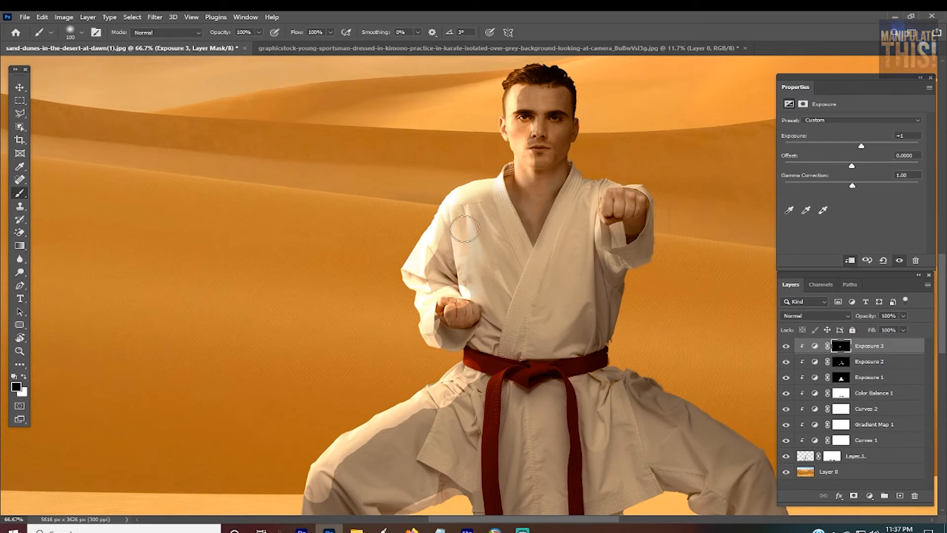
pyautogui.moveTo(454, 249)
pyautogui.mouseDown()
pyautogui.moveTo(439, 272)
pyautogui.moveTo(434, 265)
pyautogui.moveTo(466, 275)
pyautogui.moveTo(434, 275)
pyautogui.moveTo(451, 285)
pyautogui.mouseUp()
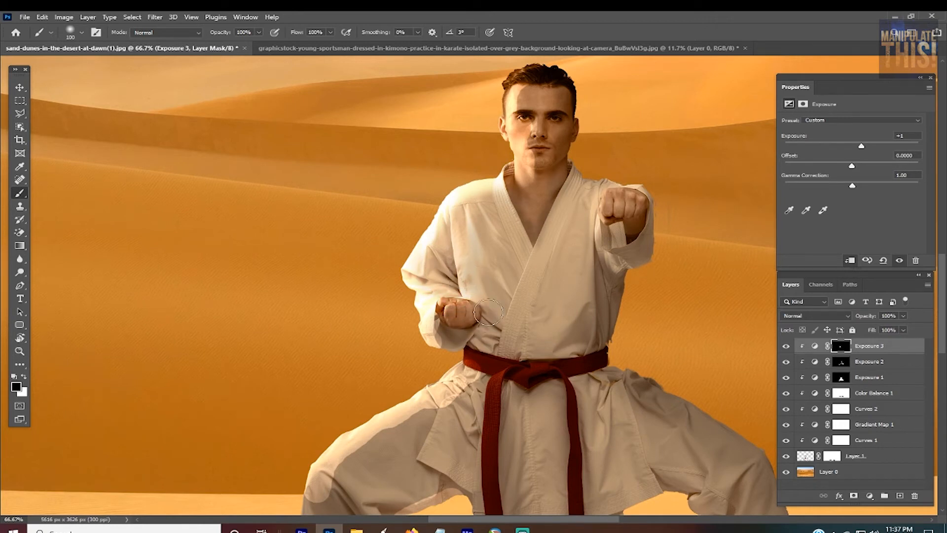
pyautogui.moveTo(487, 314)
pyautogui.mouseDown()
pyautogui.moveTo(451, 321)
pyautogui.moveTo(457, 333)
pyautogui.moveTo(445, 327)
pyautogui.moveTo(462, 311)
pyautogui.mouseUp()
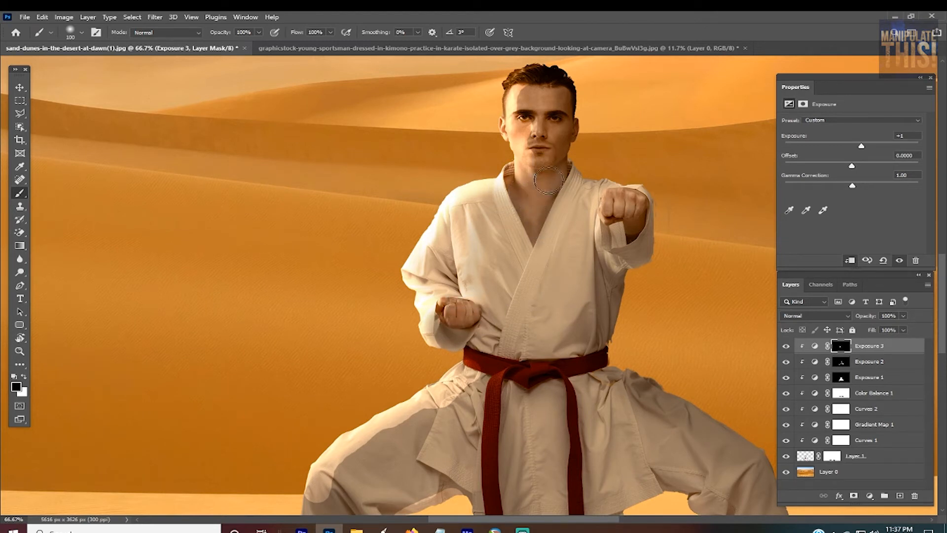
pyautogui.moveTo(546, 160)
pyautogui.mouseDown()
pyautogui.moveTo(528, 143)
pyautogui.moveTo(536, 129)
pyautogui.moveTo(524, 127)
pyautogui.moveTo(526, 104)
pyautogui.moveTo(542, 148)
pyautogui.mouseUp()
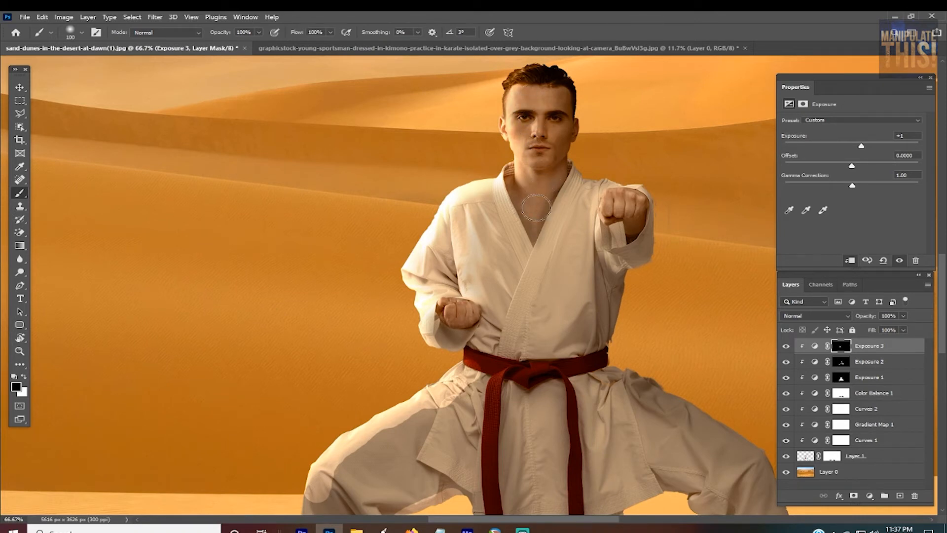
pyautogui.moveTo(483, 408)
pyautogui.mouseDown()
pyautogui.moveTo(417, 412)
pyautogui.moveTo(351, 469)
pyautogui.moveTo(346, 457)
pyautogui.moveTo(333, 504)
pyautogui.moveTo(316, 503)
pyautogui.mouseUp()
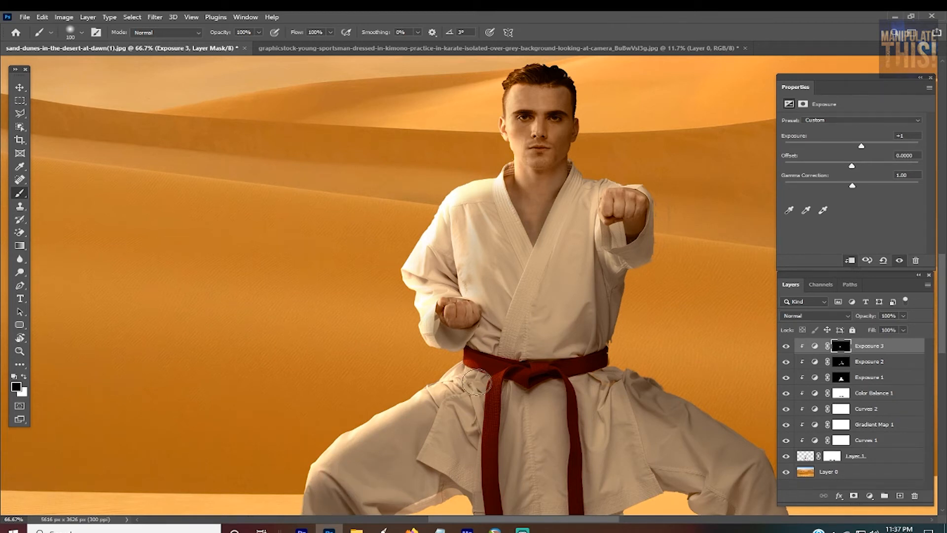
# Step: Mask out the highlight below the belt at the man's right hip, and compare the third Exposure adjustment hidden, shown and at different opacities
pyautogui.moveTo(492, 368)
pyautogui.mouseDown()
pyautogui.moveTo(475, 368)
pyautogui.moveTo(481, 359)
pyautogui.mouseUp()
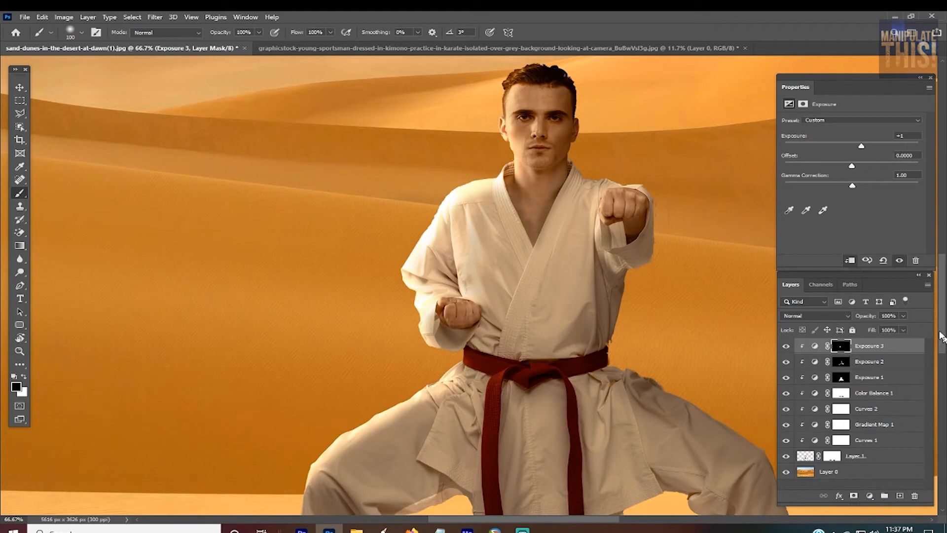
pyautogui.click(787, 346)
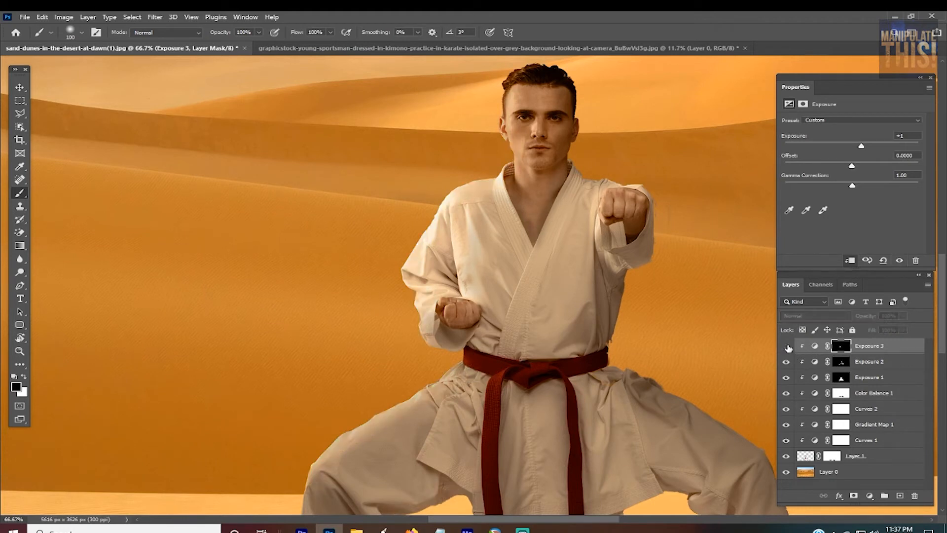
pyautogui.click(787, 347)
pyautogui.click(787, 346)
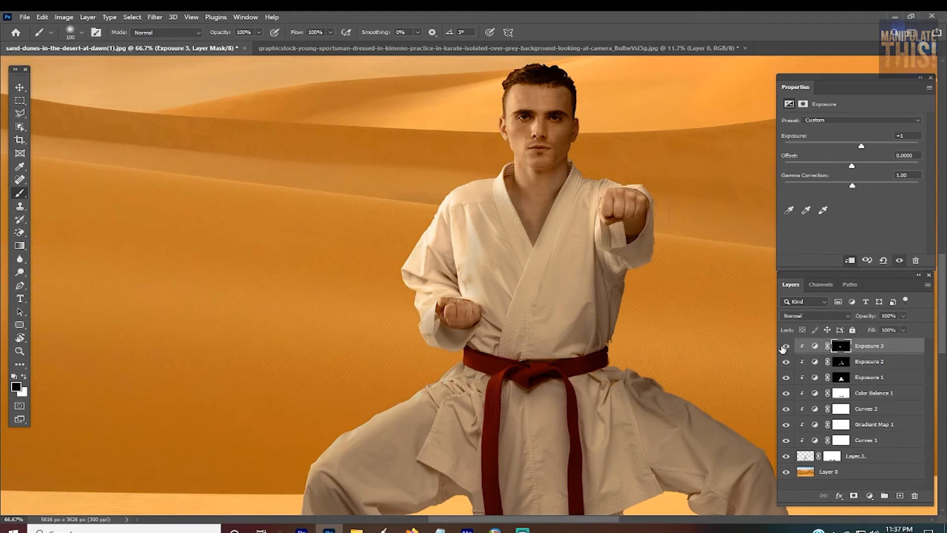
pyautogui.click(785, 348)
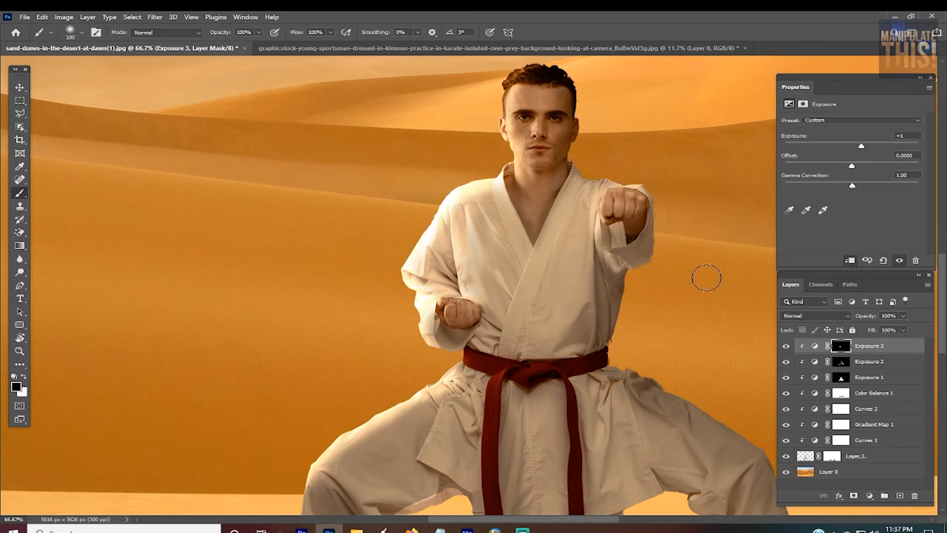
pyautogui.click(906, 316)
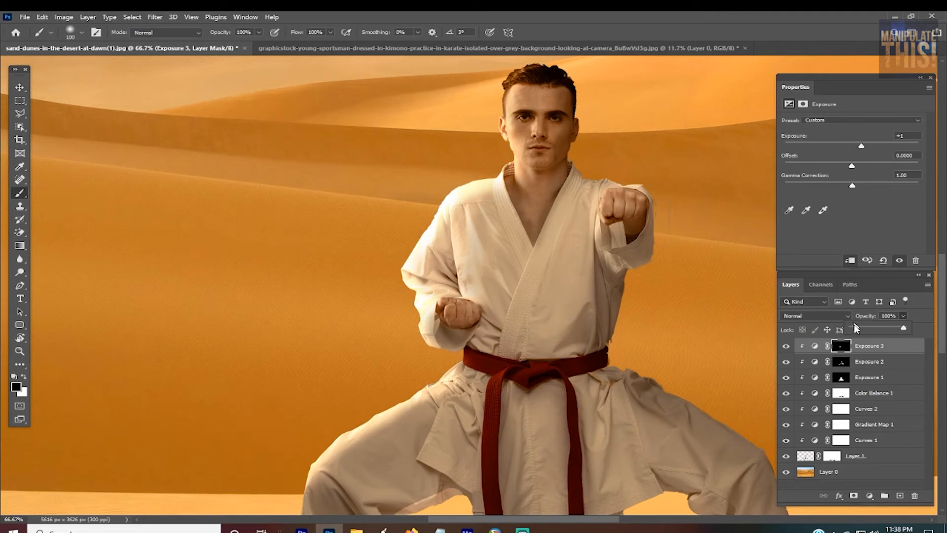
pyautogui.moveTo(842, 327); pyautogui.dragTo(935, 337)
# Step: In the third Exposure adjustment's blending options, split the Blend If white point for This Layer to 247 / 255
pyautogui.click(918, 349)
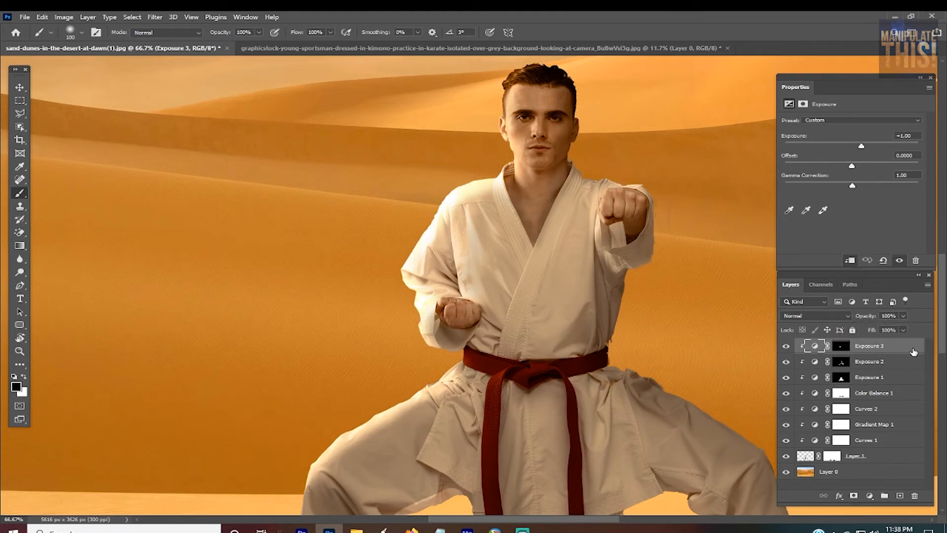
pyautogui.press('space')
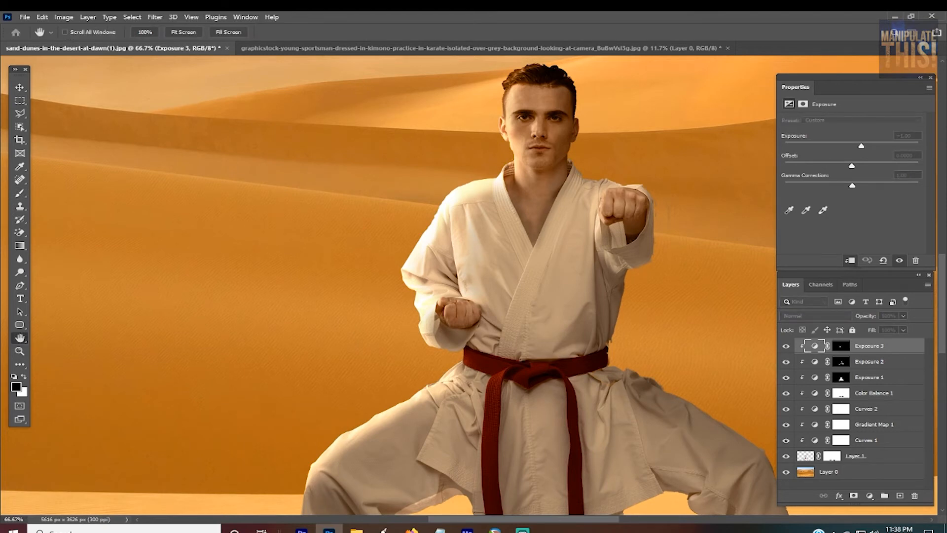
pyautogui.moveTo(520, 185); pyautogui.dragTo(98, 72)
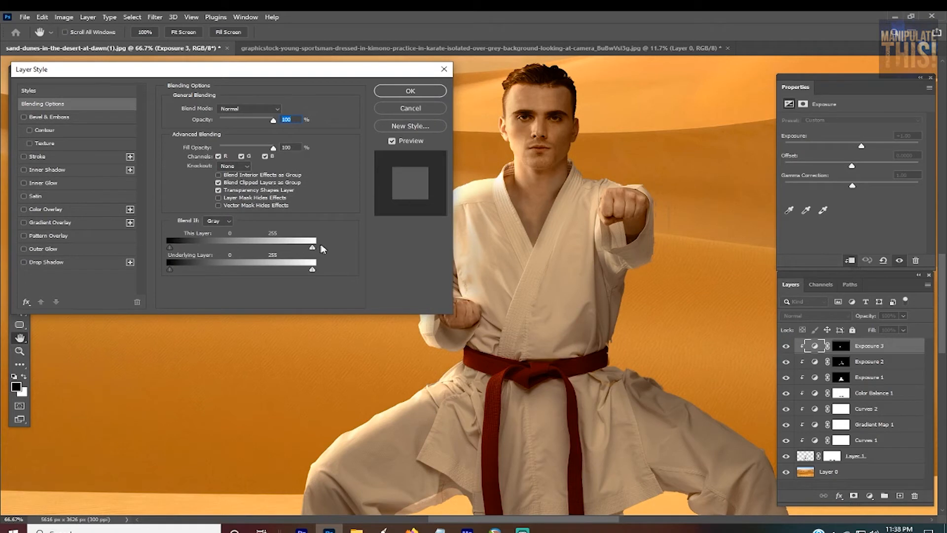
pyautogui.press('alt')
pyautogui.moveTo(312, 249)
pyautogui.mouseDown()
pyautogui.moveTo(232, 250)
pyautogui.moveTo(319, 248)
pyautogui.mouseUp()
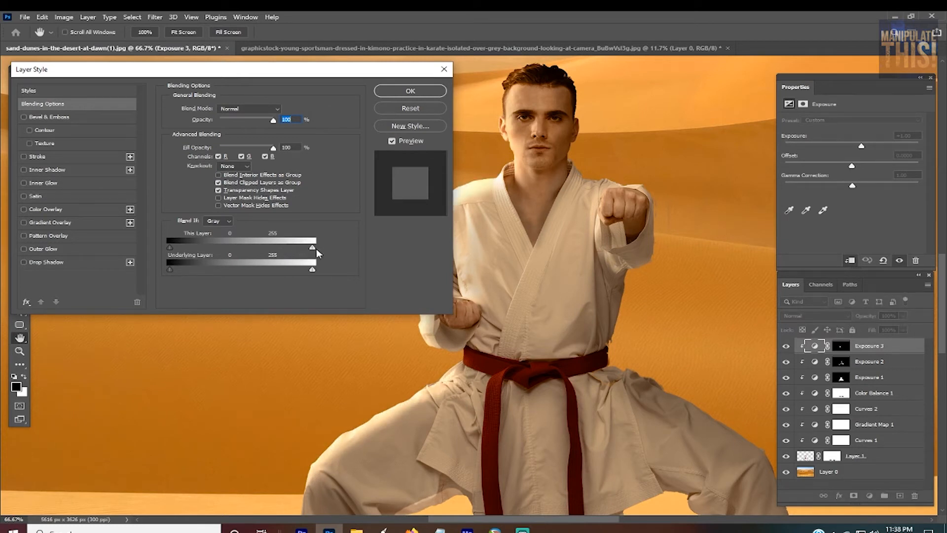
pyautogui.moveTo(306, 251); pyautogui.dragTo(309, 251)
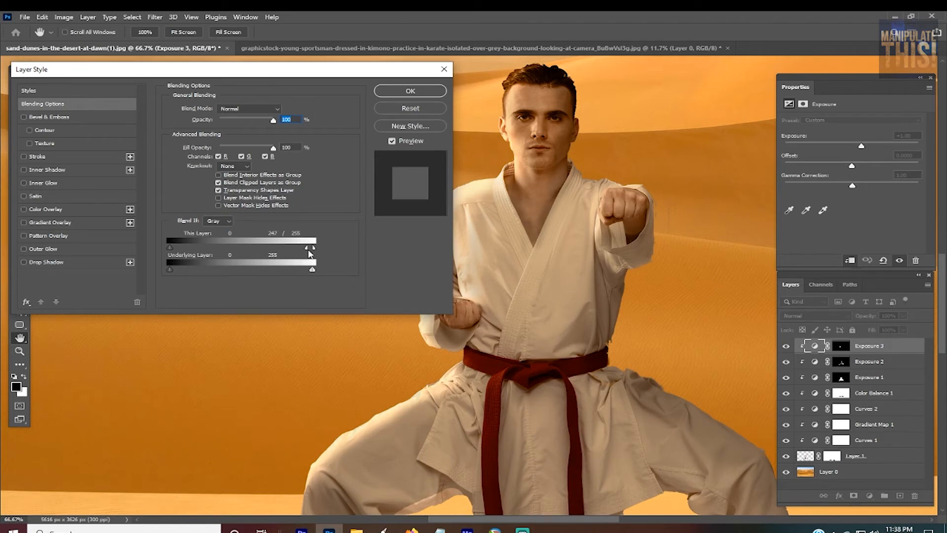
pyautogui.click(411, 91)
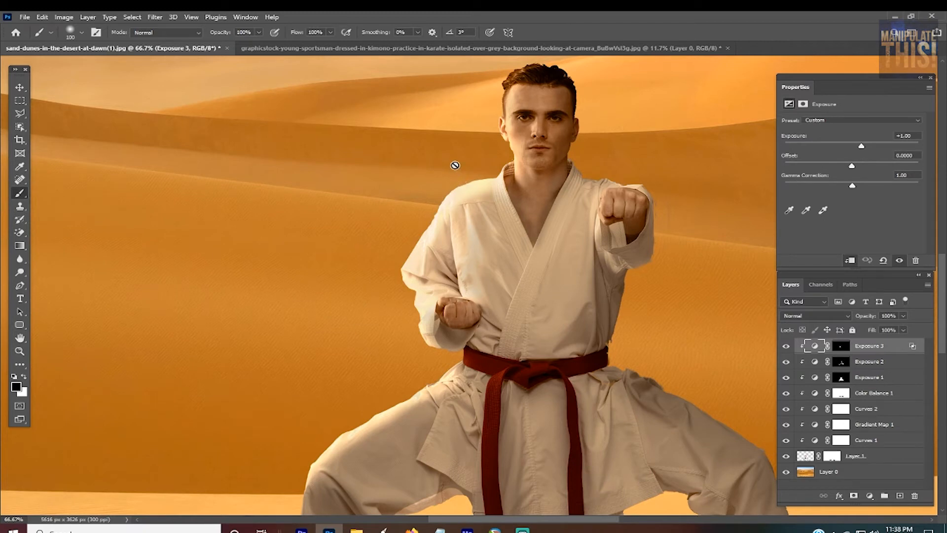
# Step: Compare the whole composite with and without the third Exposure adjustment, and preview it at reduced opacity
pyautogui.click(786, 347)
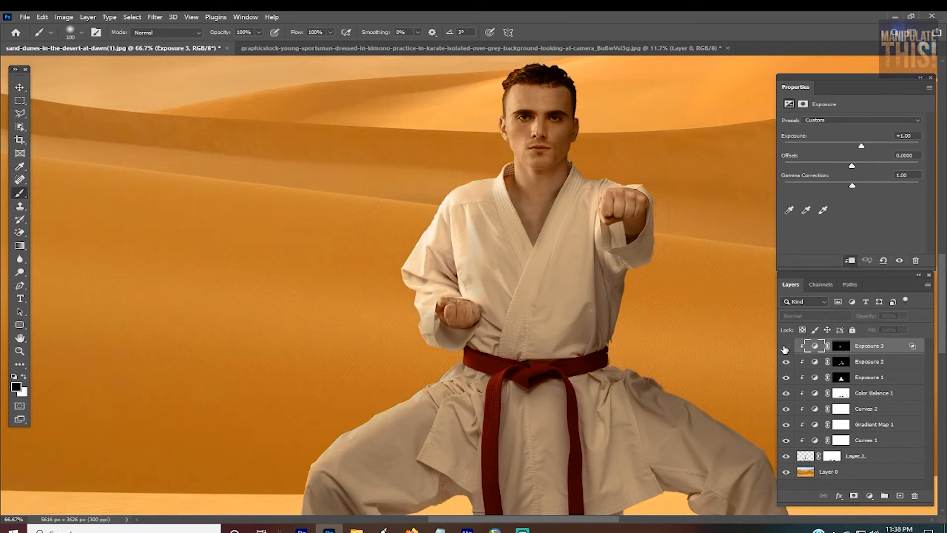
pyautogui.click(786, 346)
pyautogui.scroll(-1, 552, 292)
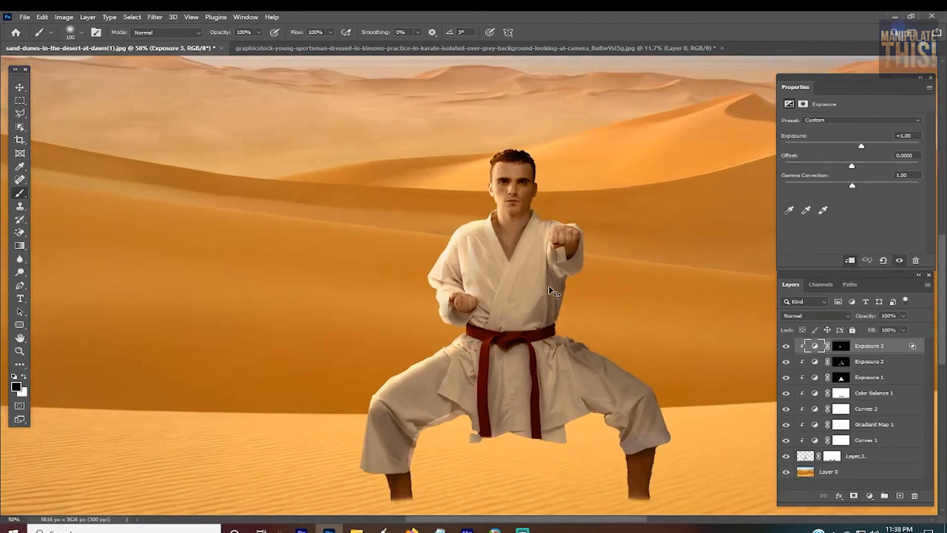
pyautogui.scroll(-2, 550, 289)
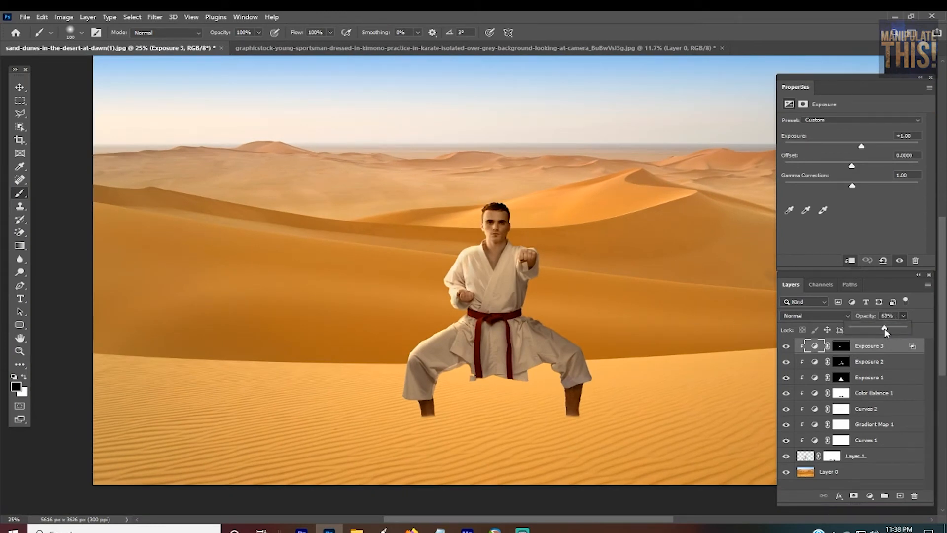
pyautogui.click(884, 328)
pyautogui.moveTo(884, 330); pyautogui.dragTo(918, 330)
# Step: Review the third Exposure adjustment's Blend If settings in its blending options
pyautogui.click(845, 347)
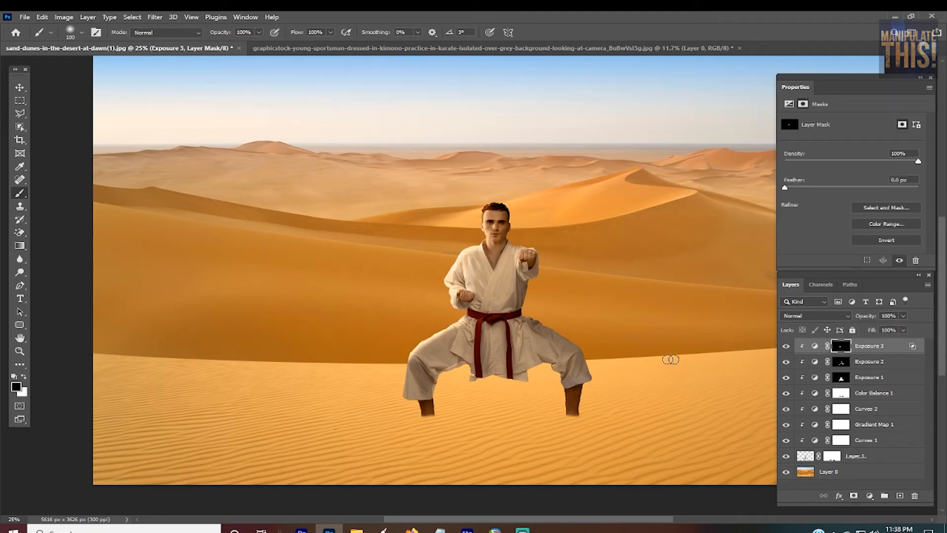
pyautogui.press('x')
pyautogui.hotkey('ctrl', '+')
pyautogui.hotkey('ctrl', '+')
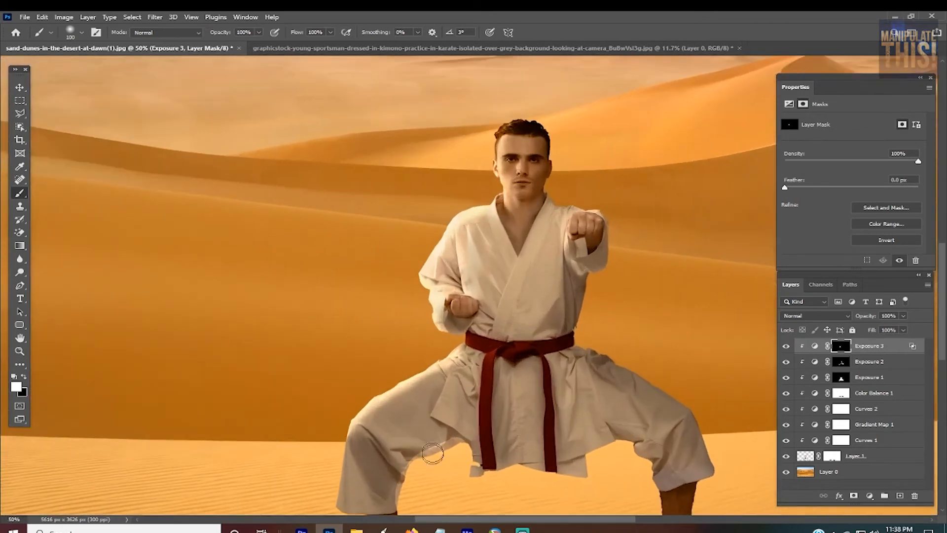
pyautogui.scroll(-3, 422, 495)
pyautogui.scroll(4, 475, 498)
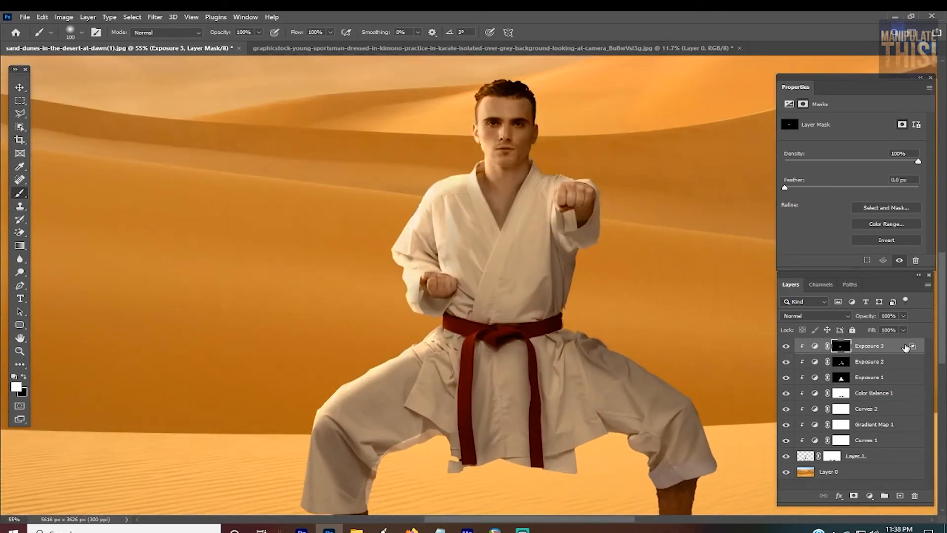
pyautogui.doubleClick(911, 346)
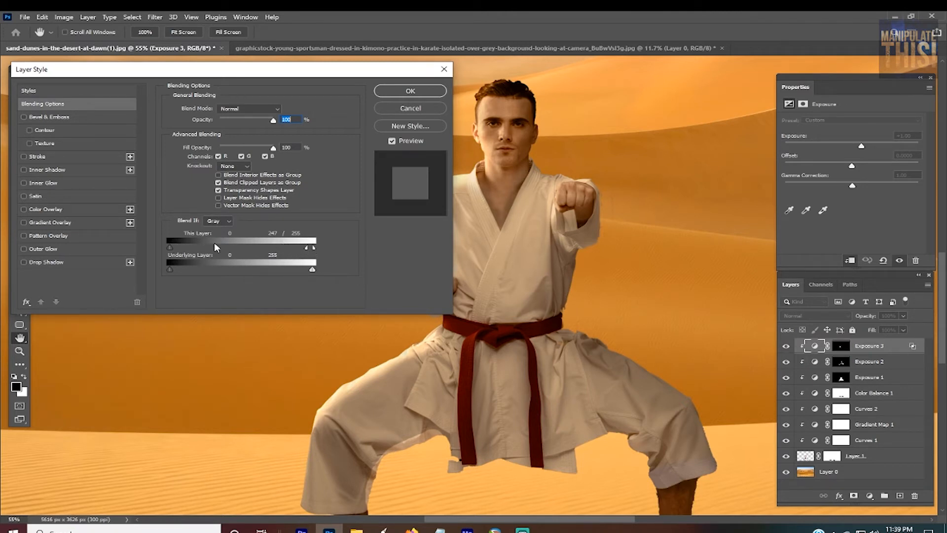
pyautogui.click(411, 91)
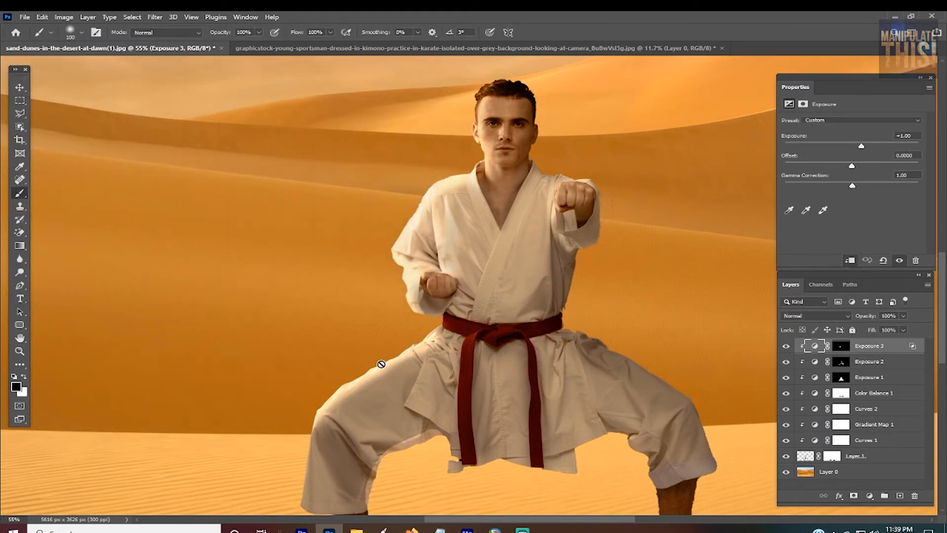
# Step: Paint black on the third Exposure adjustment's mask along the inner edge of the man's right trouser leg to remove the highlight there
pyautogui.click(842, 347)
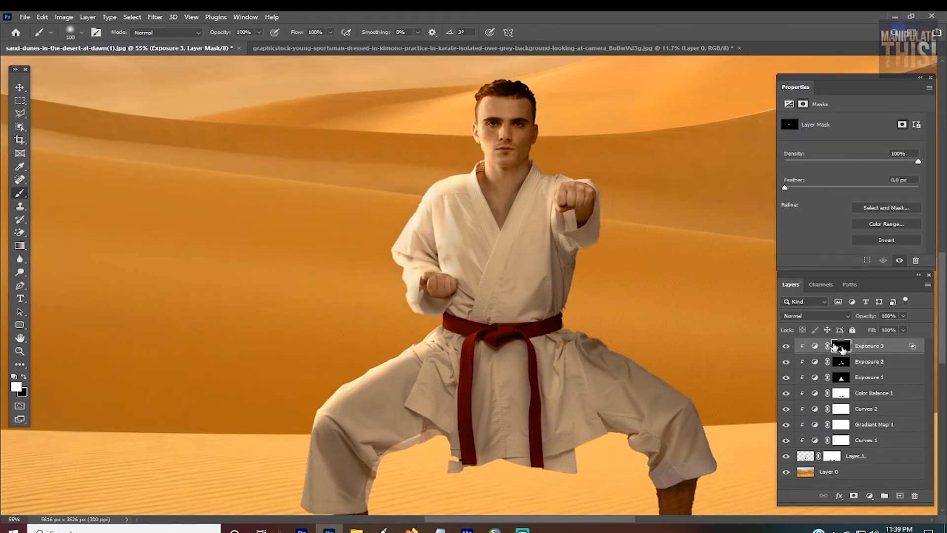
pyautogui.moveTo(426, 413)
pyautogui.mouseDown()
pyautogui.moveTo(381, 443)
pyautogui.moveTo(361, 490)
pyautogui.mouseUp()
pyautogui.press('x')
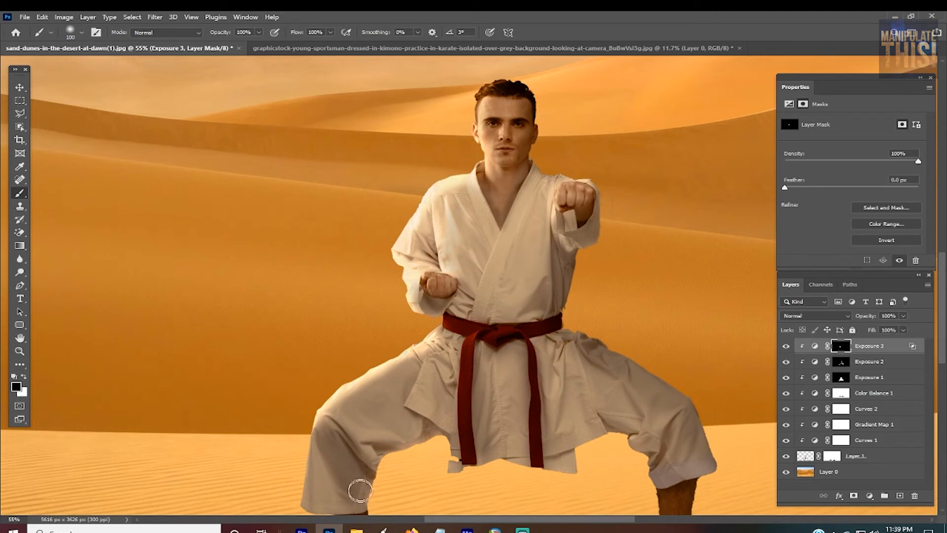
pyautogui.moveTo(436, 422)
pyautogui.mouseDown()
pyautogui.moveTo(372, 447)
pyautogui.moveTo(355, 474)
pyautogui.mouseUp()
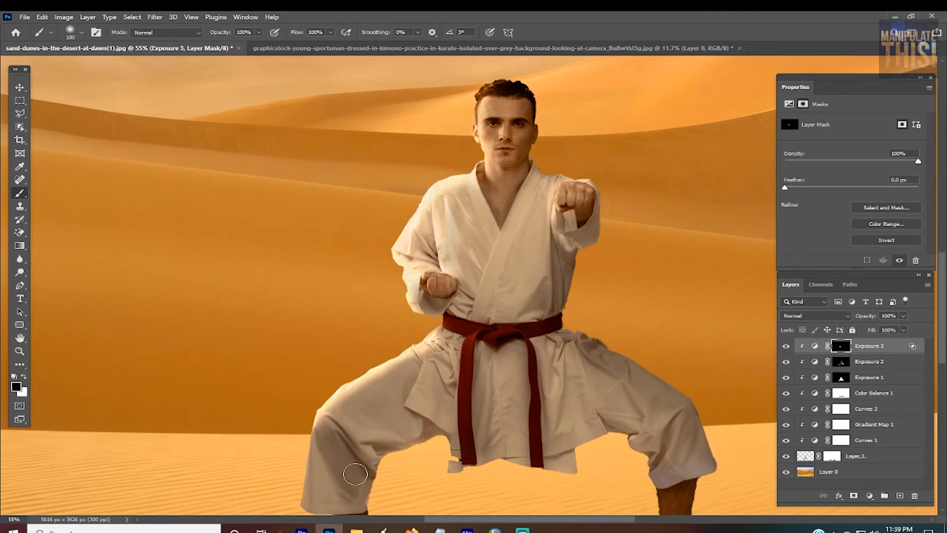
# Step: Lower the third Exposure adjustment's opacity to 52% while viewing the whole composite
pyautogui.hotkey('ctrl', '-')
pyautogui.hotkey('ctrl', '-')
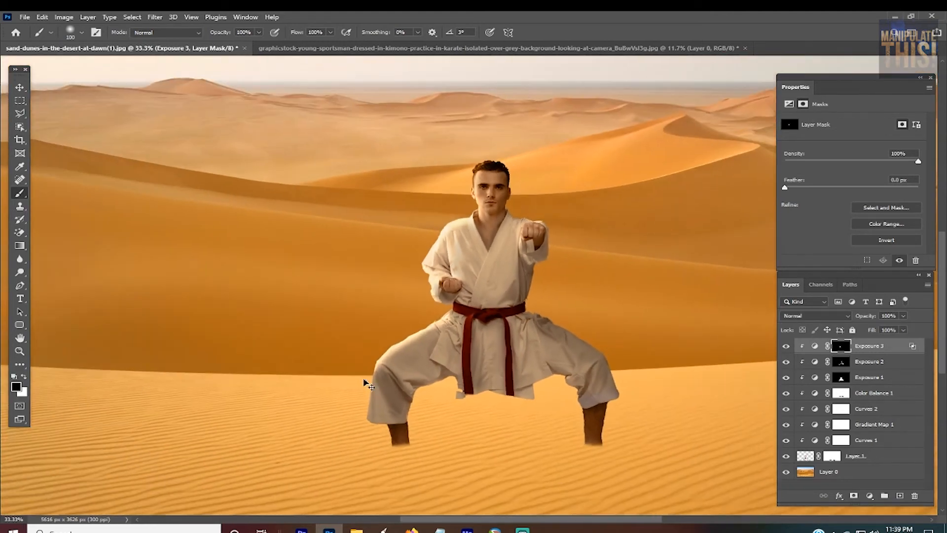
pyautogui.hotkey('ctrl', '-')
pyautogui.hotkey('ctrl', '-')
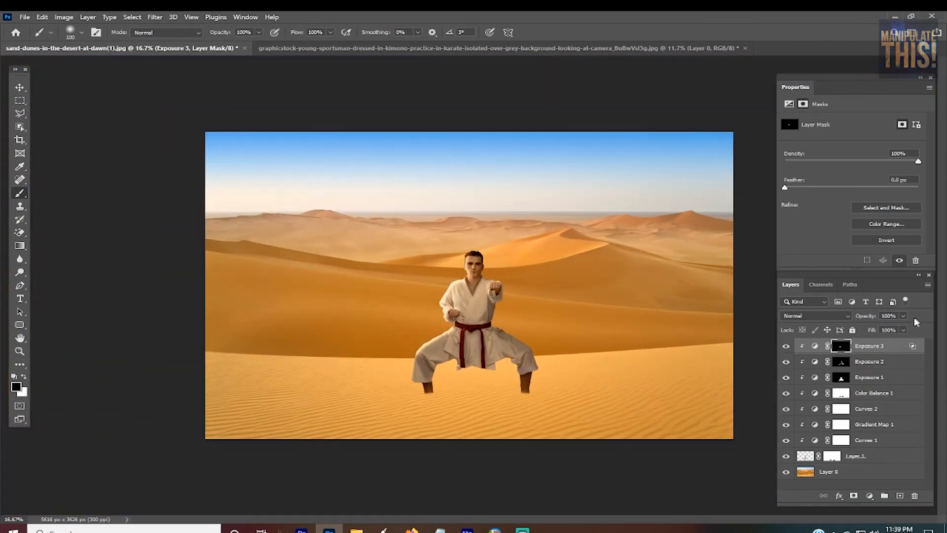
pyautogui.click(906, 314)
pyautogui.moveTo(882, 329); pyautogui.dragTo(843, 334)
# Step: Select the man's layer and inspect the cut-out edges of his lower legs and where the ankles meet the sand
pyautogui.hotkey('ctrl', '+')
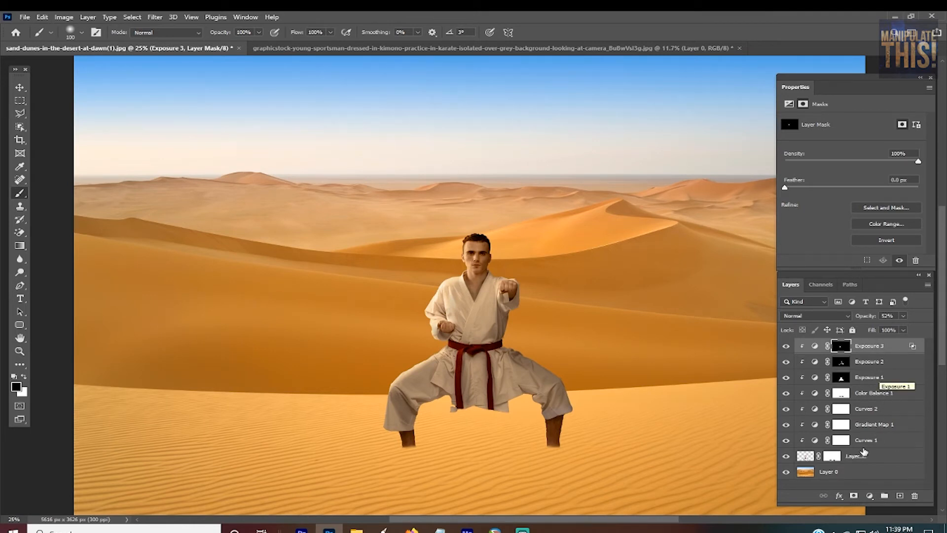
pyautogui.click(877, 461)
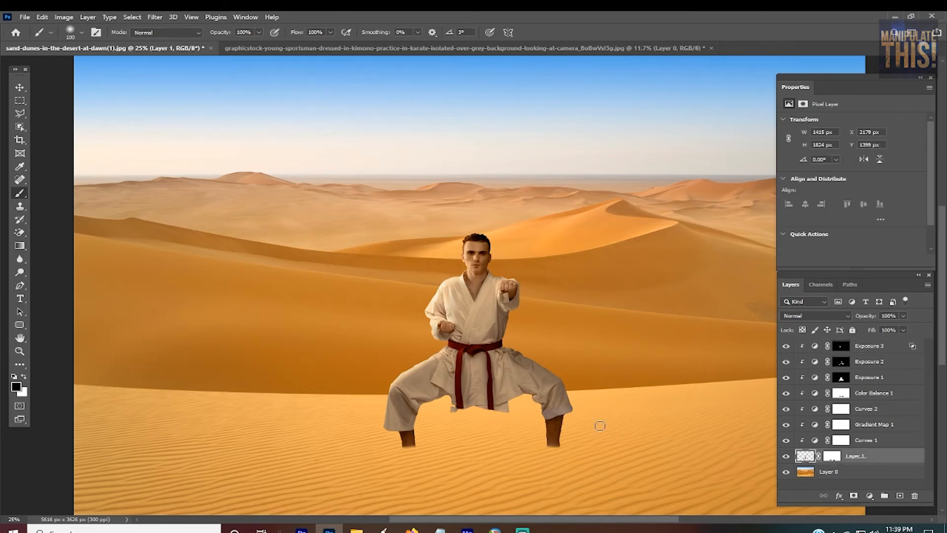
pyautogui.hotkey('ctrl', '+')
pyautogui.hotkey('ctrl', '+')
pyautogui.hotkey('ctrl', '+')
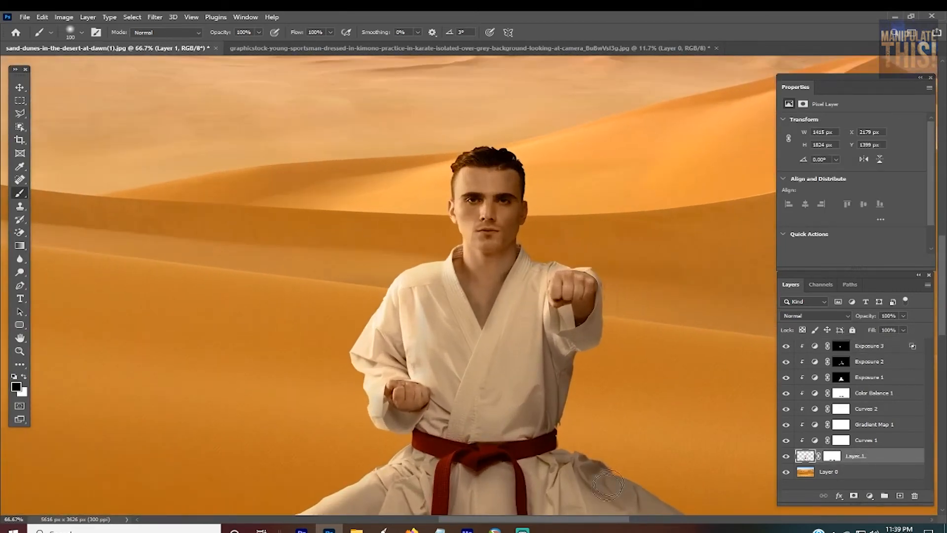
pyautogui.scroll(-5, 608, 485)
pyautogui.scroll(5, 450, 465)
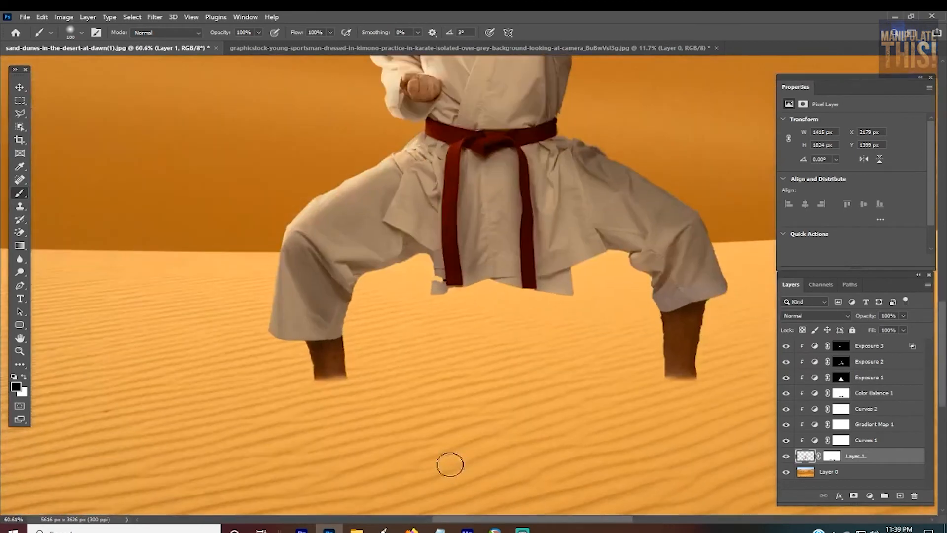
pyautogui.scroll(2, 271, 427)
pyautogui.scroll(-2, 341, 397)
pyautogui.scroll(3, 347, 423)
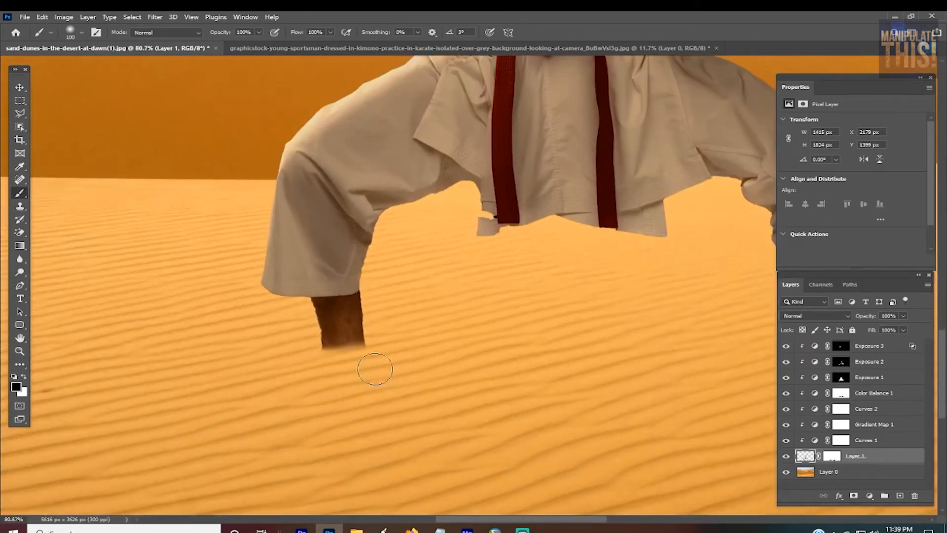
pyautogui.scroll(-3, 375, 369)
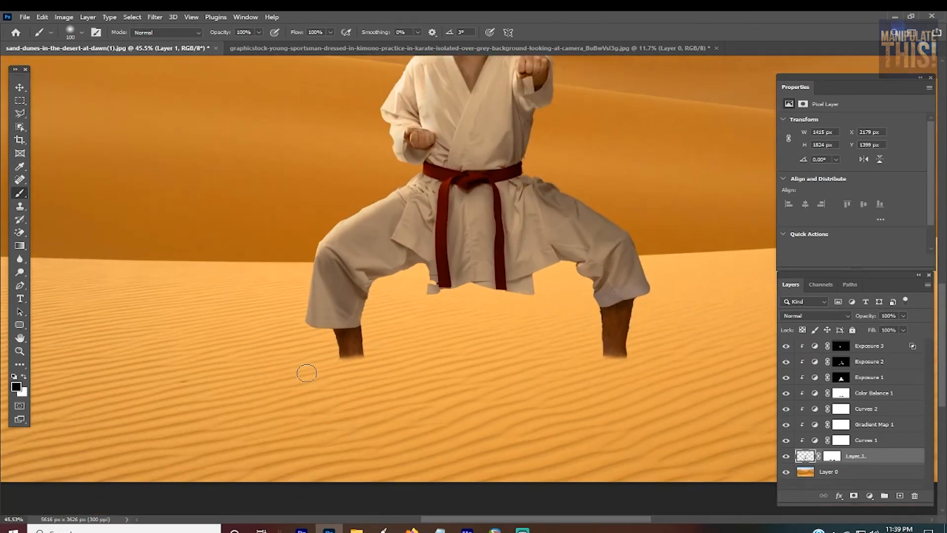
pyautogui.scroll(3, 308, 381)
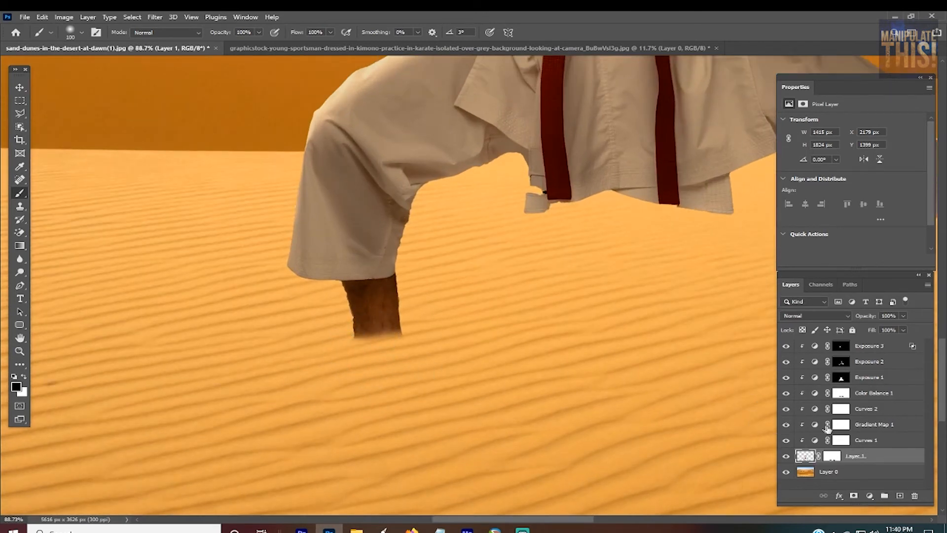
# Step: Soften the base of the man's right ankle by painting black on his layer mask with a 20 px brush at 5% flow
pyautogui.click(833, 456)
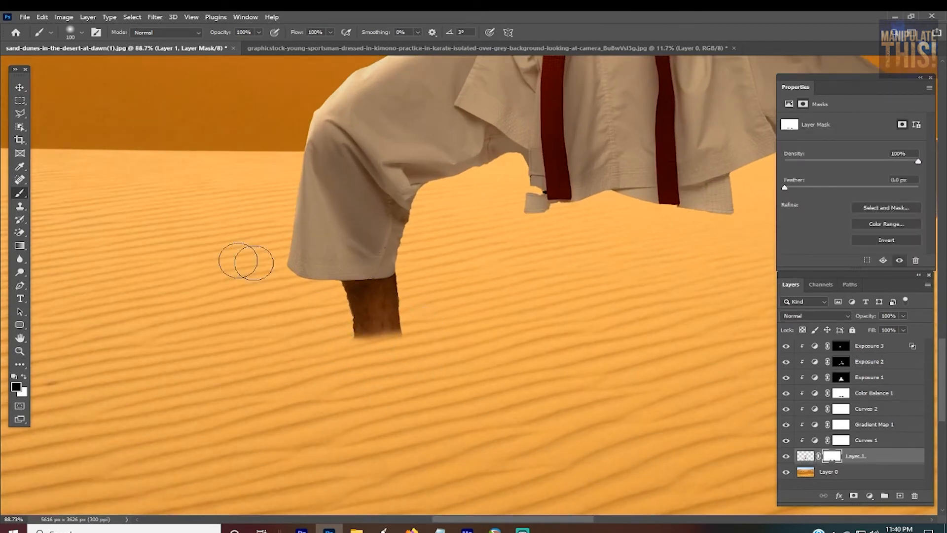
pyautogui.press('[')
pyautogui.press('[')
pyautogui.press('[')
pyautogui.press('[')
pyautogui.press('[')
pyautogui.hotkey('ctrl', '+')
pyautogui.hotkey('ctrl', '+')
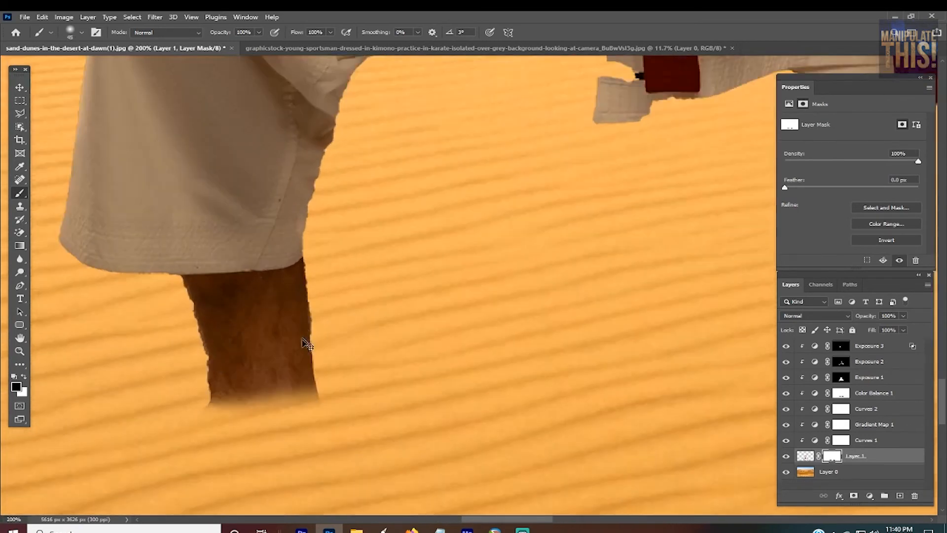
pyautogui.moveTo(513, 522); pyautogui.dragTo(500, 522)
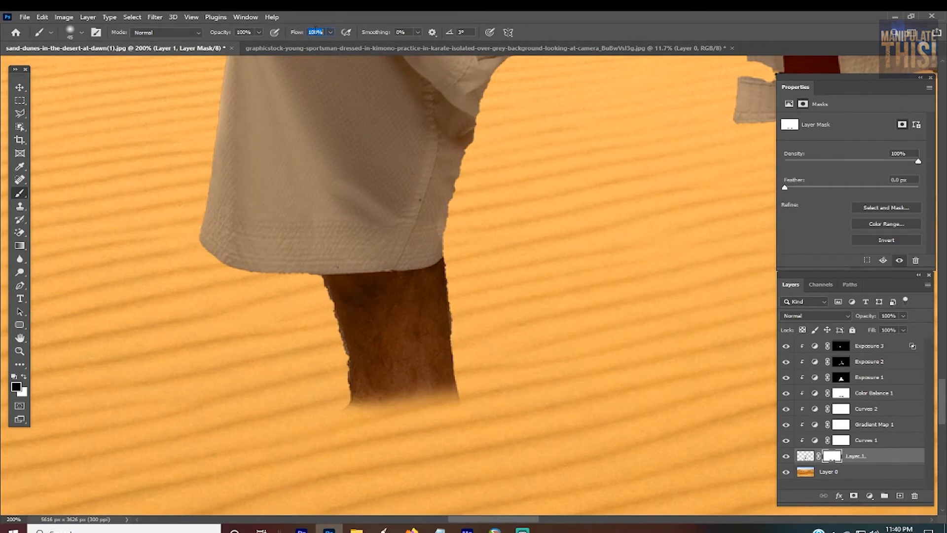
pyautogui.write('5')
pyautogui.press('[')
pyautogui.press('[')
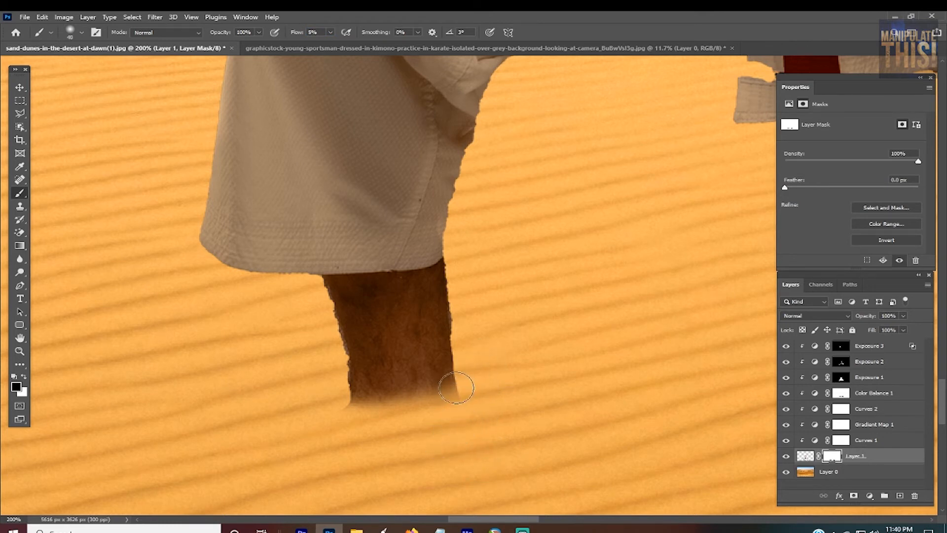
pyautogui.press('[')
pyautogui.moveTo(471, 365)
pyautogui.mouseDown()
pyautogui.moveTo(443, 414)
pyautogui.moveTo(482, 355)
pyautogui.moveTo(456, 415)
pyautogui.moveTo(474, 354)
pyautogui.moveTo(444, 421)
pyautogui.moveTo(477, 362)
pyautogui.moveTo(440, 419)
pyautogui.moveTo(466, 372)
pyautogui.moveTo(461, 398)
pyautogui.moveTo(436, 421)
pyautogui.moveTo(465, 372)
pyautogui.moveTo(374, 442)
pyautogui.moveTo(309, 393)
pyautogui.moveTo(382, 414)
pyautogui.moveTo(345, 398)
pyautogui.moveTo(376, 421)
pyautogui.moveTo(337, 404)
pyautogui.moveTo(393, 406)
pyautogui.moveTo(334, 401)
pyautogui.moveTo(407, 401)
pyautogui.moveTo(347, 401)
pyautogui.moveTo(386, 421)
pyautogui.moveTo(330, 400)
pyautogui.moveTo(362, 420)
pyautogui.moveTo(389, 414)
pyautogui.moveTo(330, 385)
pyautogui.moveTo(377, 414)
pyautogui.moveTo(347, 412)
pyautogui.moveTo(359, 418)
pyautogui.moveTo(375, 420)
pyautogui.moveTo(327, 393)
pyautogui.moveTo(404, 413)
pyautogui.moveTo(336, 395)
pyautogui.moveTo(385, 420)
pyautogui.moveTo(322, 390)
pyautogui.moveTo(386, 421)
pyautogui.moveTo(339, 398)
pyautogui.moveTo(403, 410)
pyautogui.moveTo(327, 396)
pyautogui.moveTo(360, 409)
pyautogui.moveTo(329, 392)
pyautogui.moveTo(388, 414)
pyautogui.moveTo(321, 403)
pyautogui.moveTo(401, 412)
pyautogui.moveTo(437, 400)
pyautogui.moveTo(478, 362)
pyautogui.moveTo(456, 406)
pyautogui.moveTo(464, 370)
pyautogui.moveTo(449, 413)
pyautogui.moveTo(481, 360)
pyautogui.moveTo(430, 416)
pyautogui.moveTo(492, 361)
pyautogui.moveTo(423, 423)
pyautogui.moveTo(467, 388)
pyautogui.moveTo(484, 356)
pyautogui.moveTo(442, 417)
pyautogui.moveTo(473, 351)
pyautogui.moveTo(441, 423)
pyautogui.moveTo(471, 384)
pyautogui.moveTo(428, 417)
pyautogui.moveTo(481, 364)
pyautogui.moveTo(416, 426)
pyautogui.moveTo(463, 383)
pyautogui.moveTo(372, 419)
pyautogui.moveTo(412, 405)
pyautogui.mouseUp()
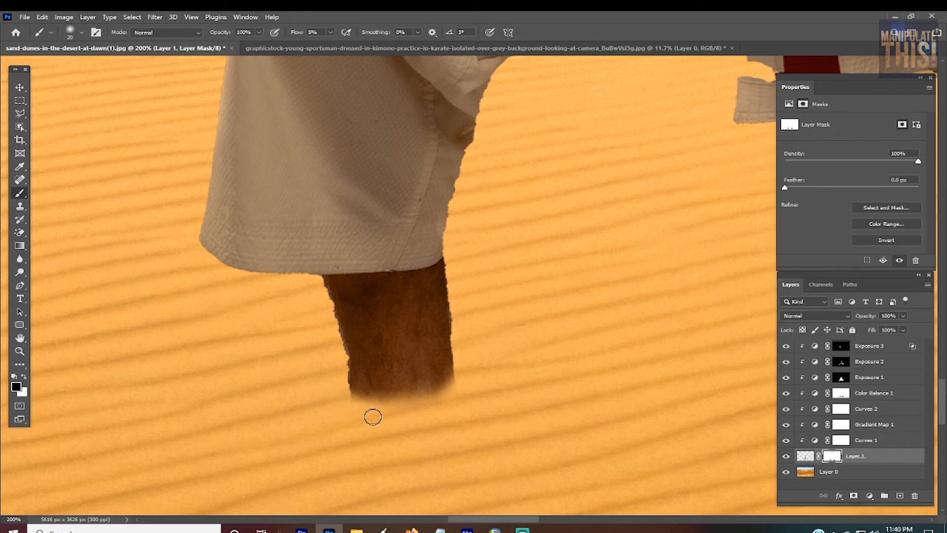
# Step: Paint black on the mask along the base of the man's left ankle to fade it into the sand
pyautogui.hotkey('ctrl', '-')
pyautogui.hotkey('ctrl', '-')
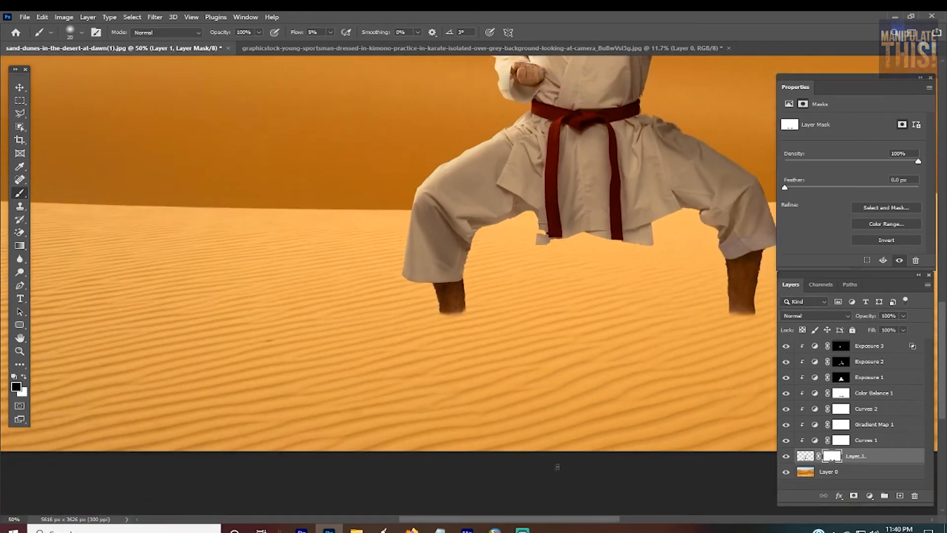
pyautogui.moveTo(571, 521); pyautogui.dragTo(643, 519)
pyautogui.hotkey('ctrl', '+')
pyautogui.hotkey('ctrl', '+')
pyautogui.hotkey('ctrl', '+')
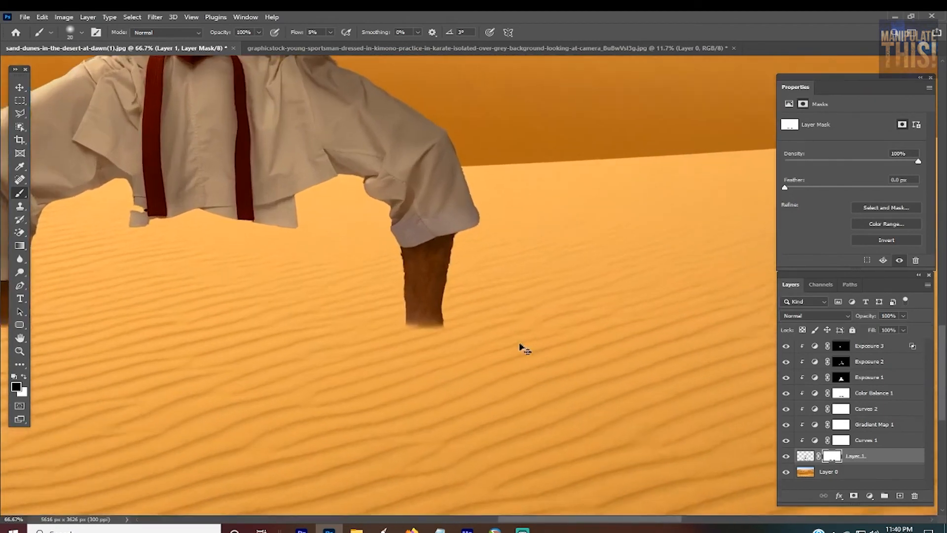
pyautogui.hotkey('ctrl', '+')
pyautogui.hotkey('ctrl', '-')
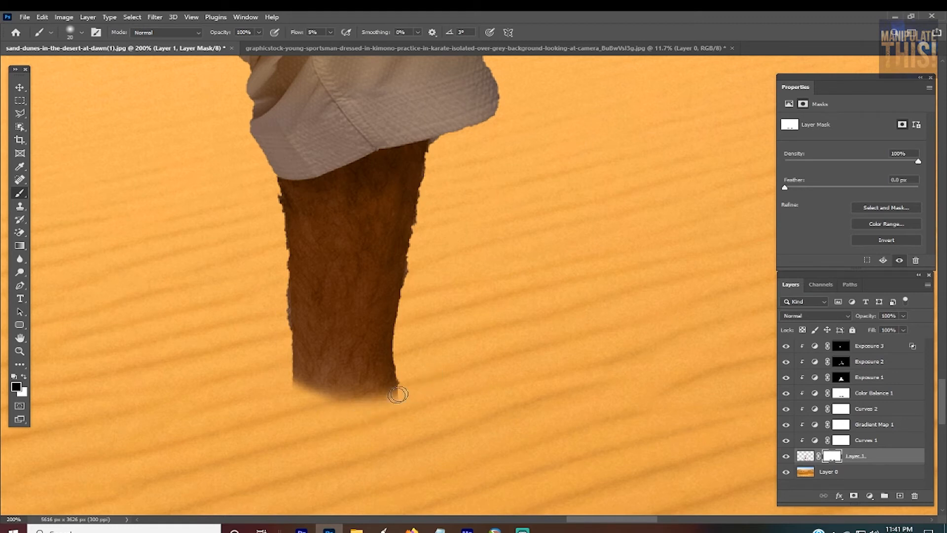
pyautogui.moveTo(397, 394)
pyautogui.mouseDown()
pyautogui.moveTo(367, 427)
pyautogui.moveTo(384, 407)
pyautogui.moveTo(315, 408)
pyautogui.moveTo(334, 401)
pyautogui.mouseUp()
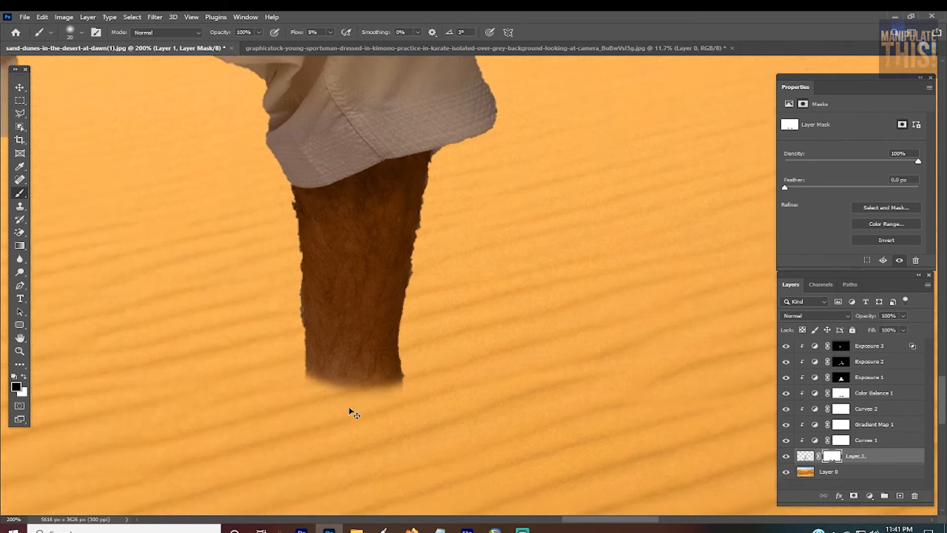
# Step: Examine how both softened ankles meet the sand, up close and within the wider scene
pyautogui.hotkey('ctrl', '-')
pyautogui.hotkey('ctrl', '-')
pyautogui.hotkey('ctrl', '-')
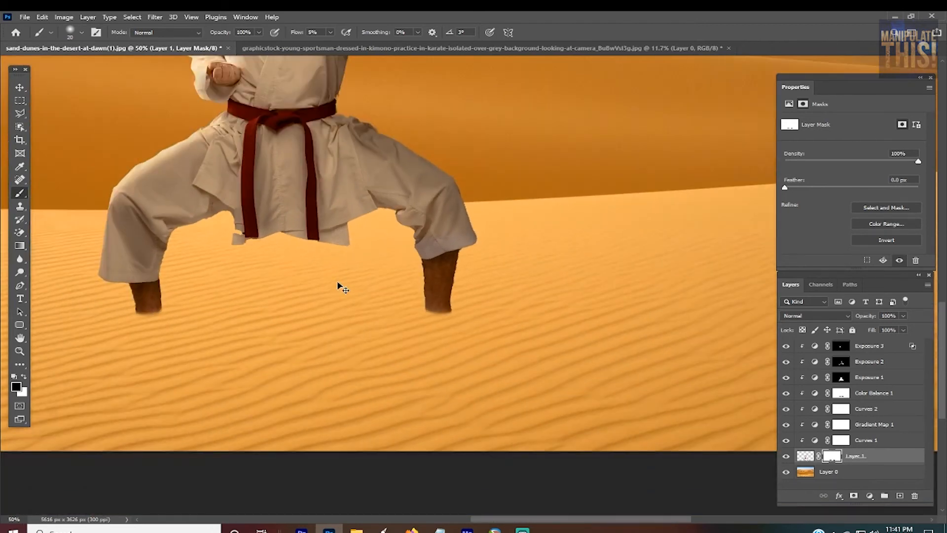
pyautogui.hotkey('ctrl', '-')
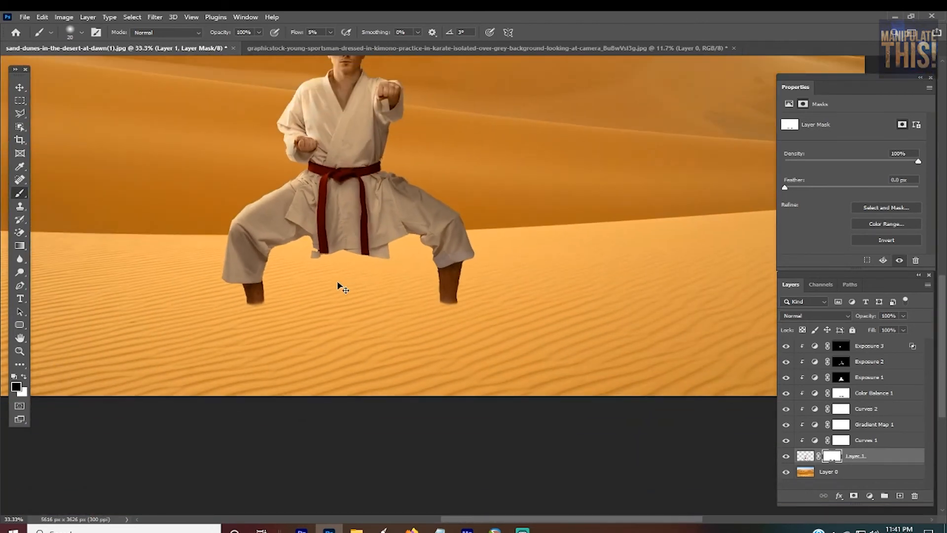
pyautogui.hotkey('ctrl', '+')
pyautogui.hotkey('ctrl', '+')
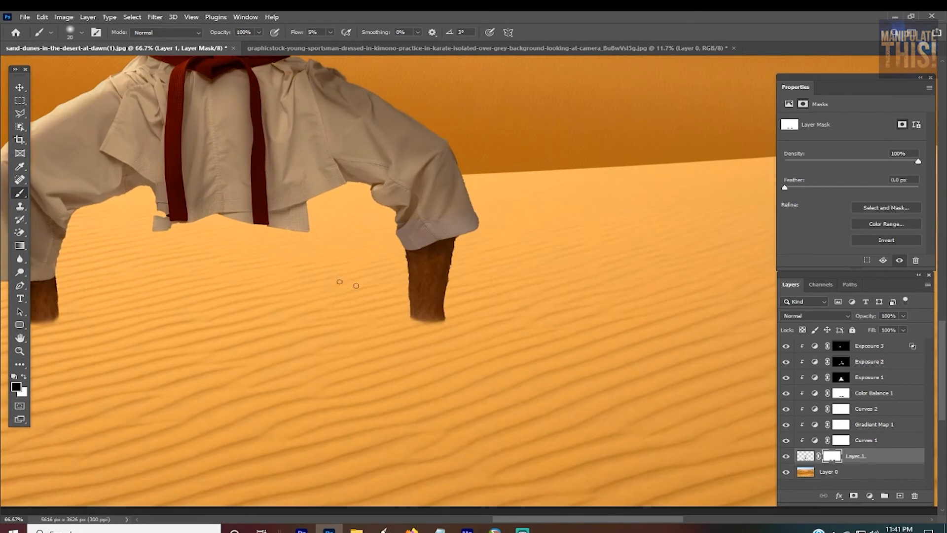
pyautogui.moveTo(595, 521); pyautogui.dragTo(563, 523)
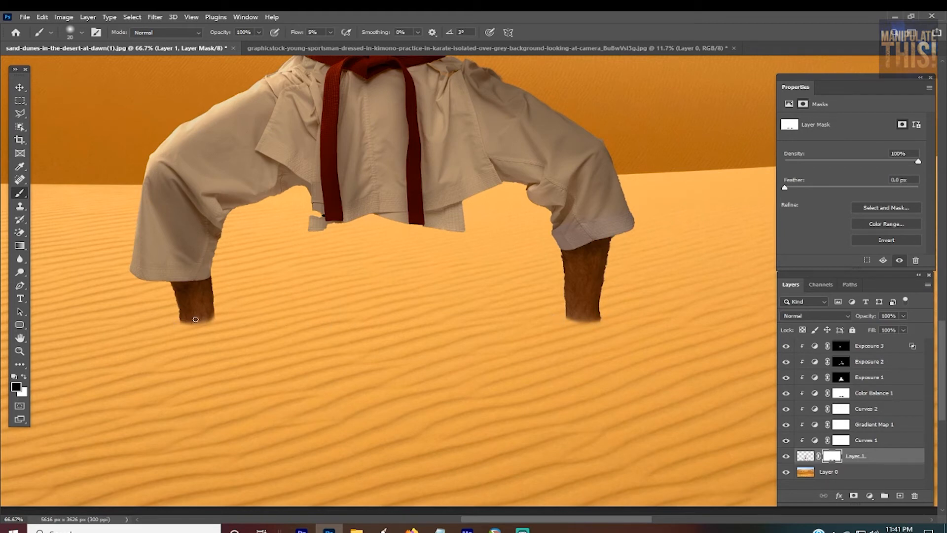
# Step: Group all the layers from the desert background up to Exposure 3 and merge a duplicate of the group into a single layer
pyautogui.hotkey('alt', '[')
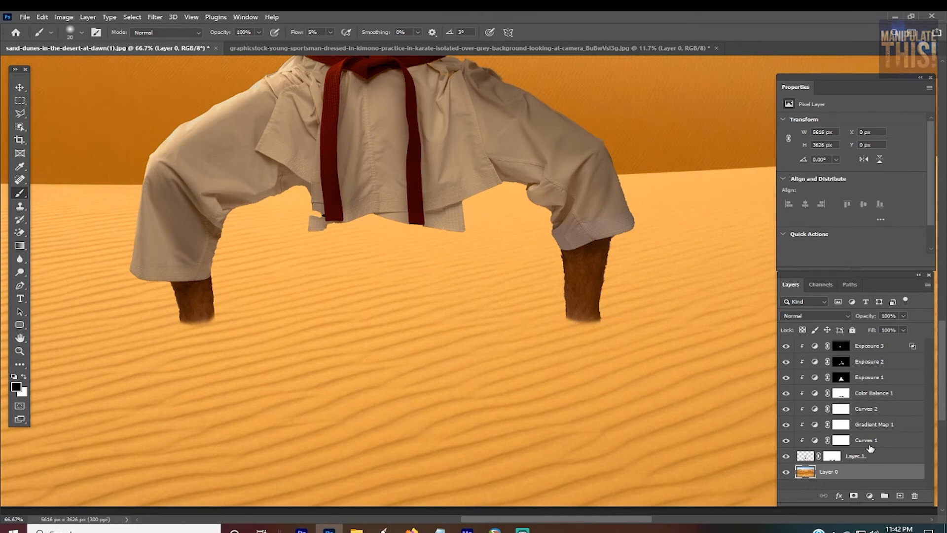
pyautogui.keyDown('shift'); pyautogui.click(874, 348); pyautogui.keyUp('shift')
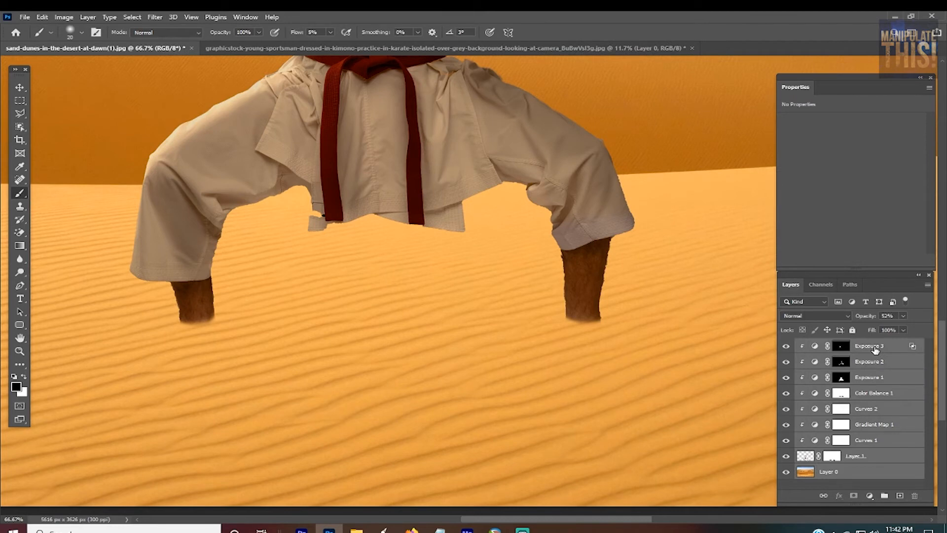
pyautogui.hotkey('ctrl', 'g')
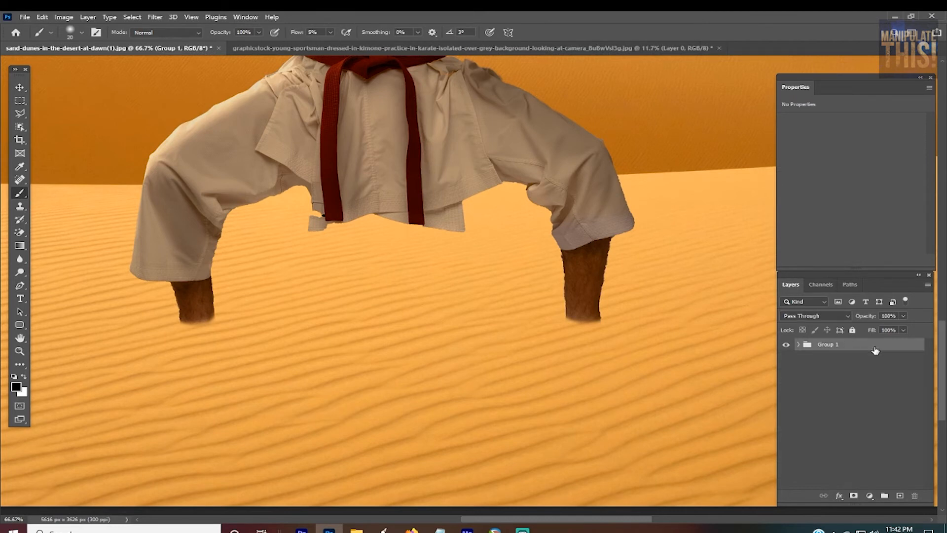
pyautogui.hotkey('ctrl', 'j')
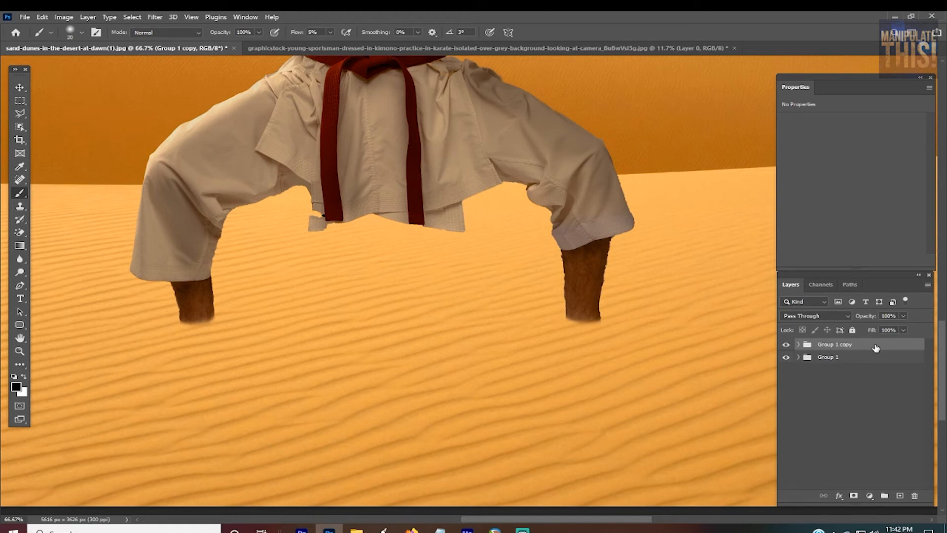
pyautogui.hotkey('ctrl', 'e')
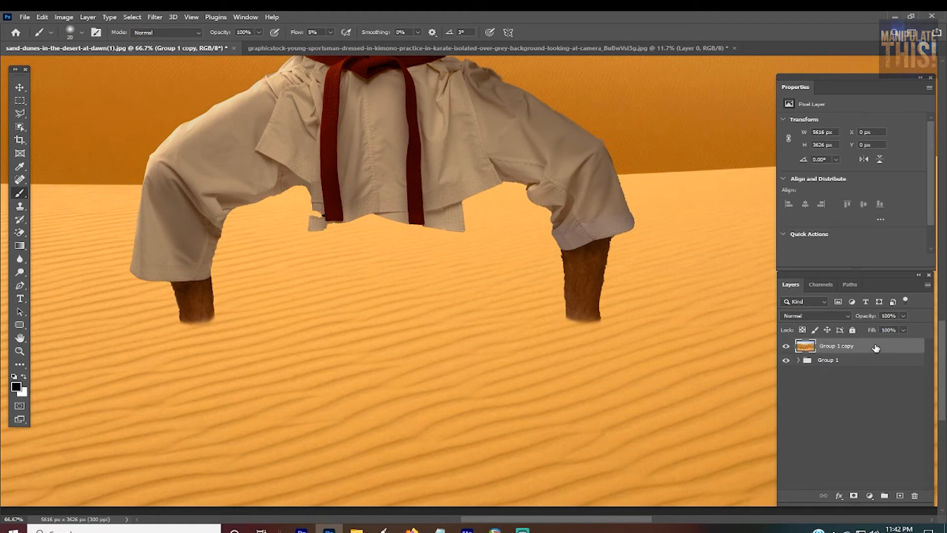
# Step: Hide the original group and toggle the merged copy's visibility to check it, leaving the copy visible
pyautogui.click(786, 361)
pyautogui.click(786, 349)
pyautogui.click(786, 348)
# Step: Open the merged copy in Liquify and pucker the lower edge of the man's right ankle with the size 45 brush
pyautogui.click(155, 16)
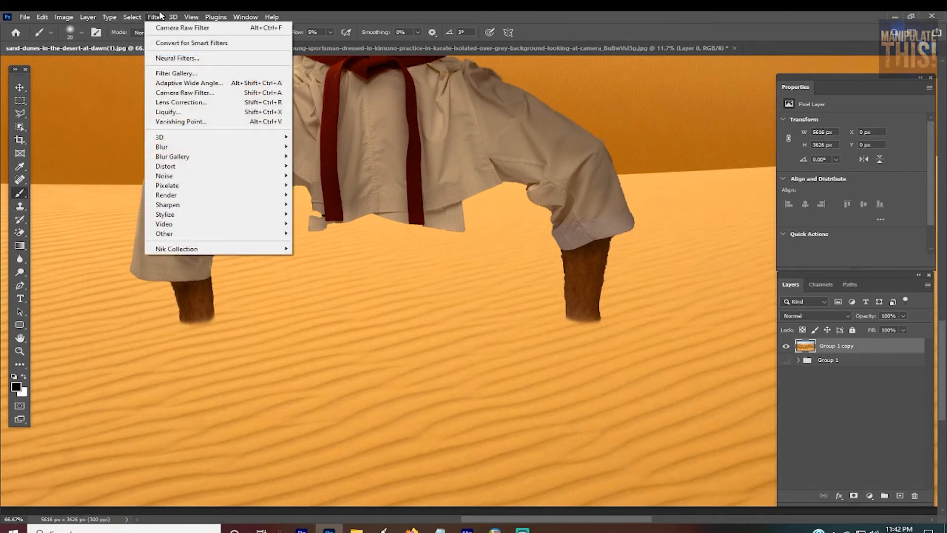
pyautogui.click(168, 113)
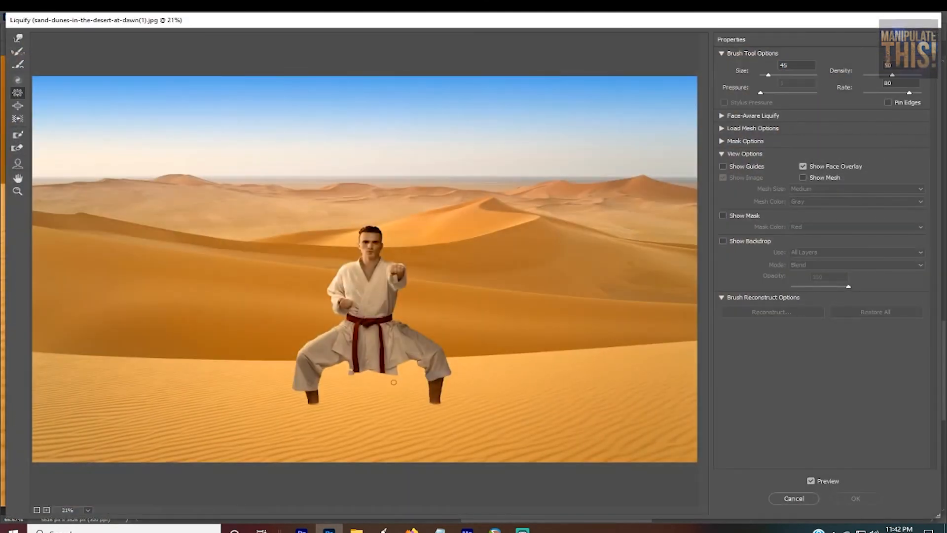
pyautogui.hotkey('ctrl', '+')
pyautogui.hotkey('ctrl', '+')
pyautogui.hotkey('ctrl', '+')
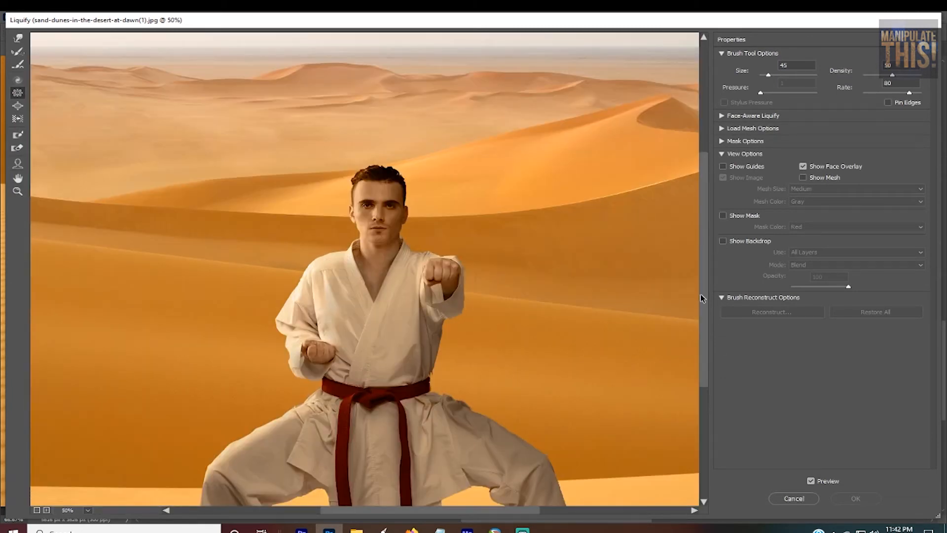
pyautogui.moveTo(703, 298); pyautogui.dragTo(702, 437)
pyautogui.hotkey('ctrl', '+')
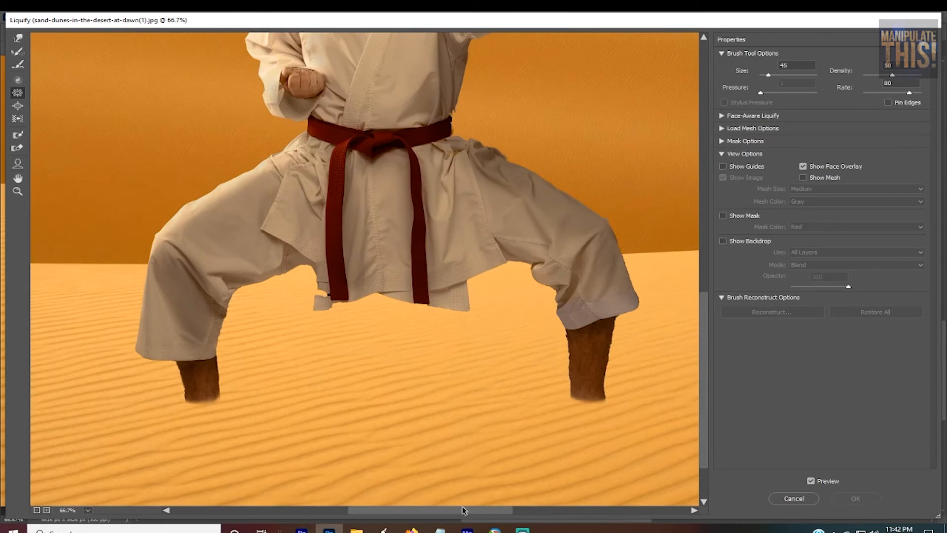
pyautogui.moveTo(462, 509); pyautogui.dragTo(420, 509)
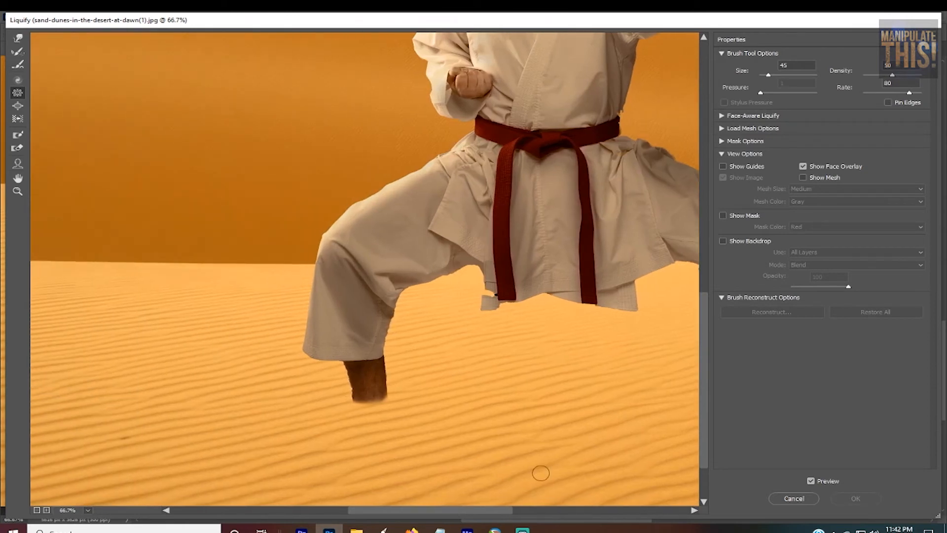
pyautogui.moveTo(702, 338); pyautogui.dragTo(703, 368)
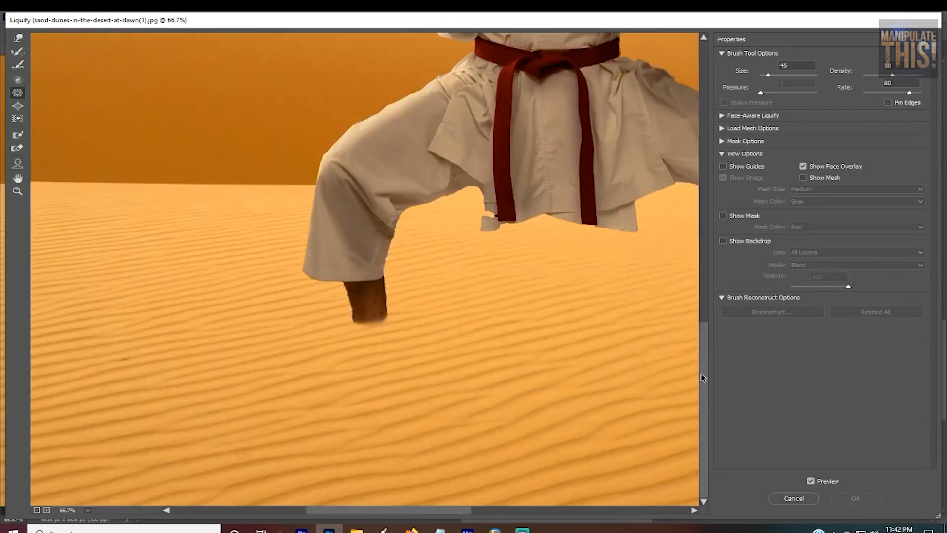
pyautogui.hotkey('ctrl', '+')
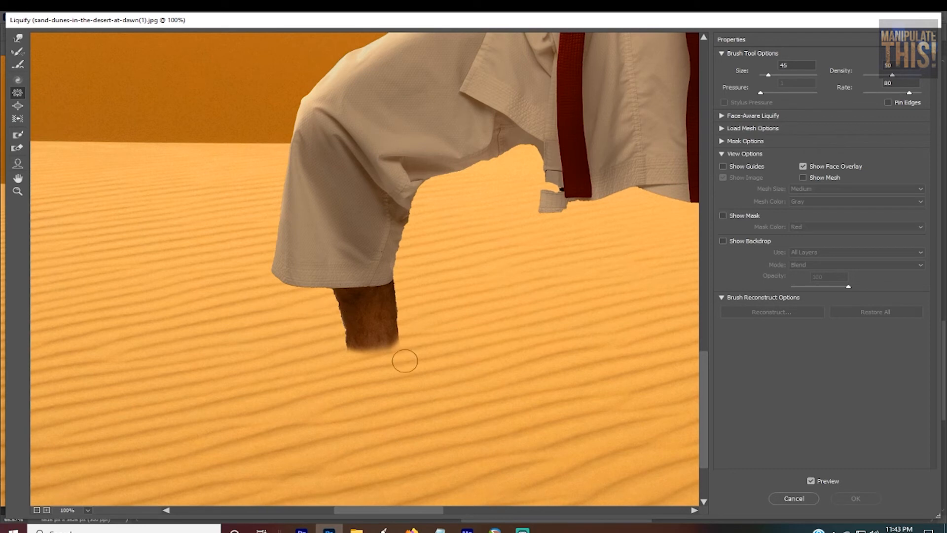
pyautogui.click(390, 346)
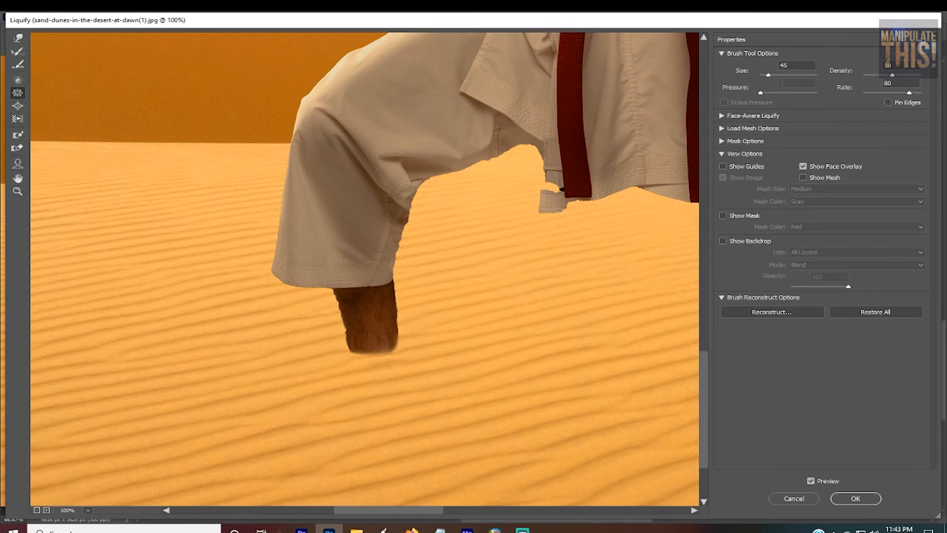
# Step: Pucker the lower edge of the man's left ankle where it meets the sand and apply the Liquify filter
pyautogui.moveTo(402, 513); pyautogui.dragTo(484, 514)
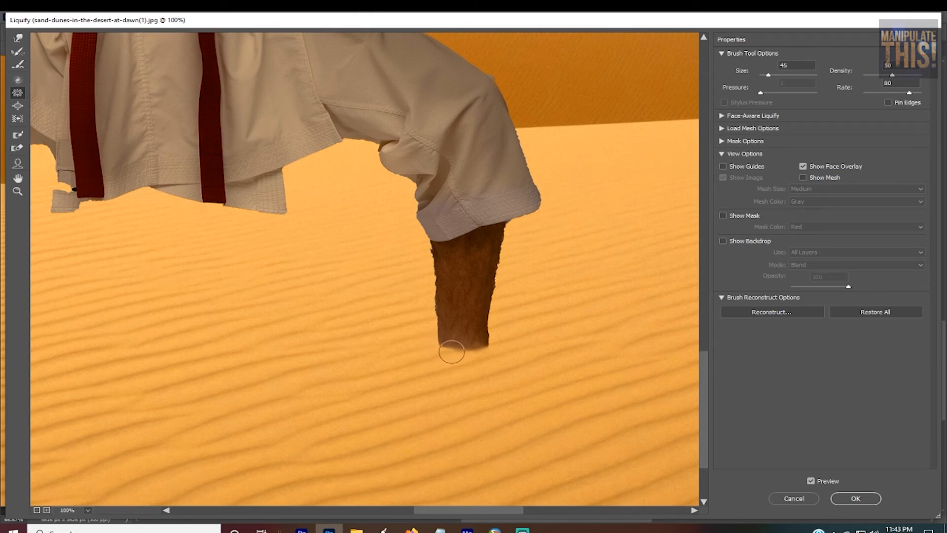
pyautogui.moveTo(460, 352)
pyautogui.mouseDown()
pyautogui.moveTo(490, 352)
pyautogui.moveTo(482, 352)
pyautogui.mouseUp()
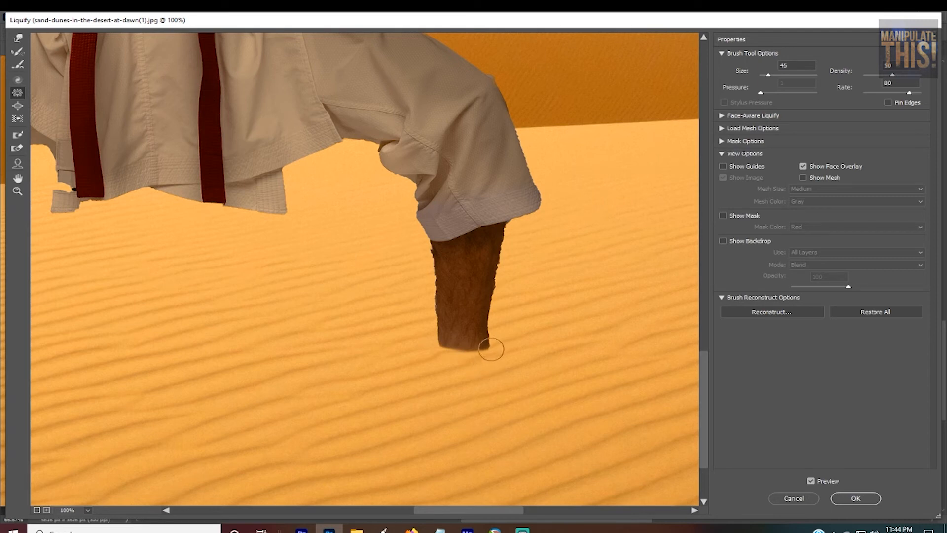
pyautogui.hotkey('ctrl', '+')
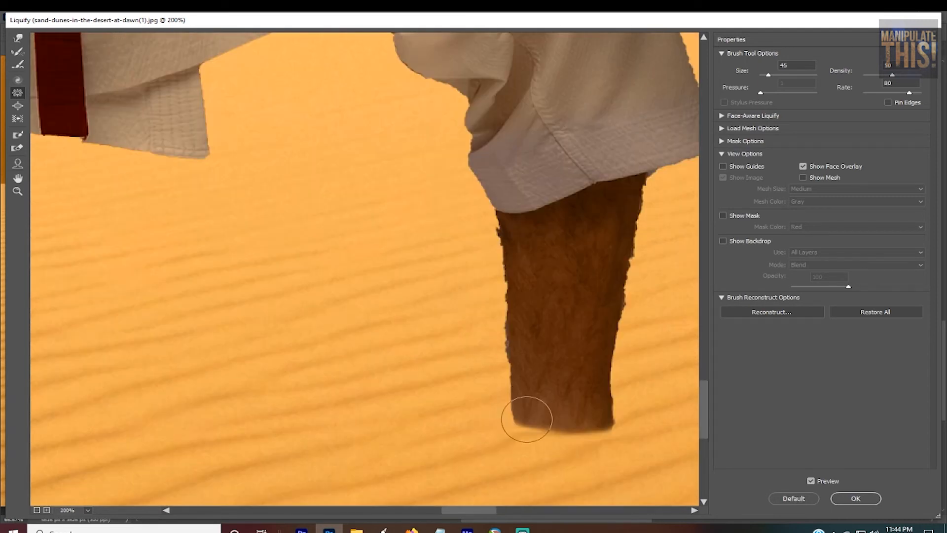
pyautogui.hotkey('ctrl', '-')
pyautogui.hotkey('ctrl', '-')
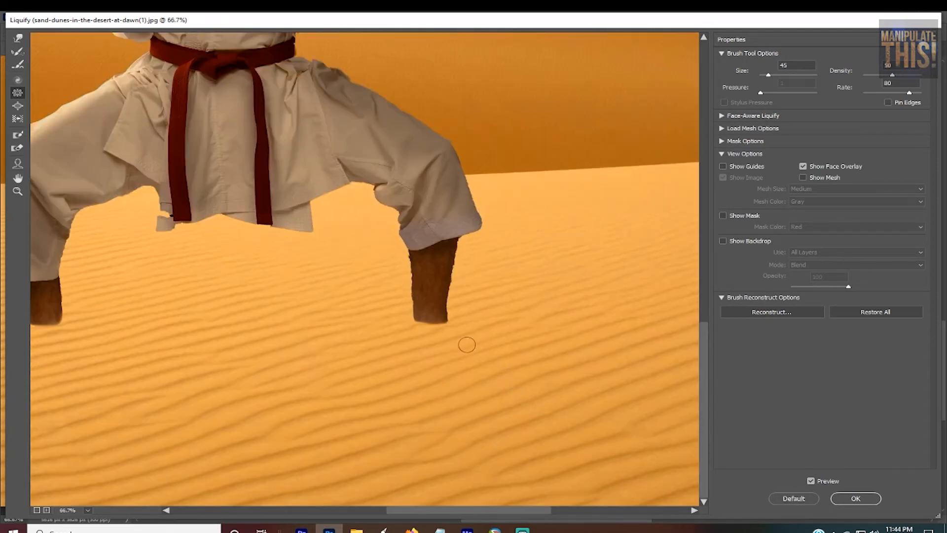
pyautogui.click(855, 498)
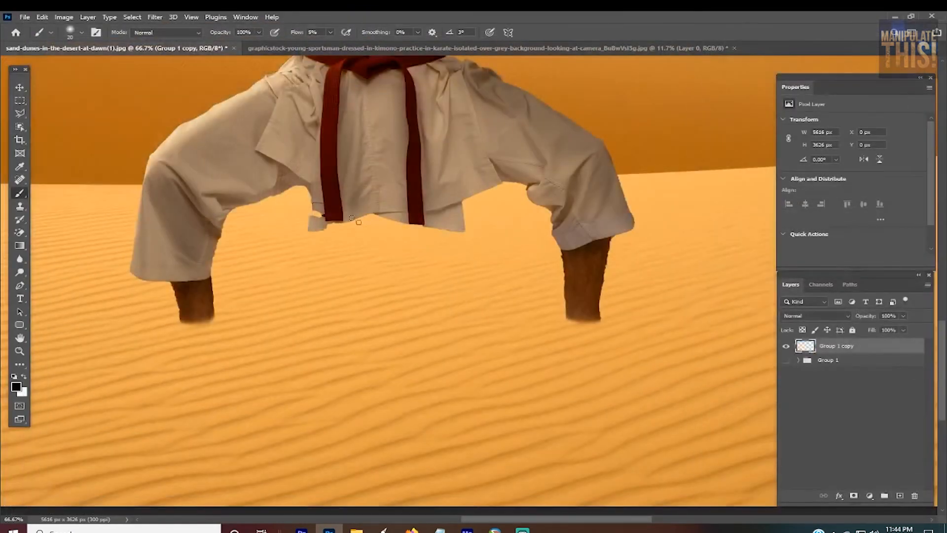
# Step: Show the original group again and compare it with the liquified copy, examining the ankles and the overall composite
pyautogui.click(785, 346)
pyautogui.click(787, 360)
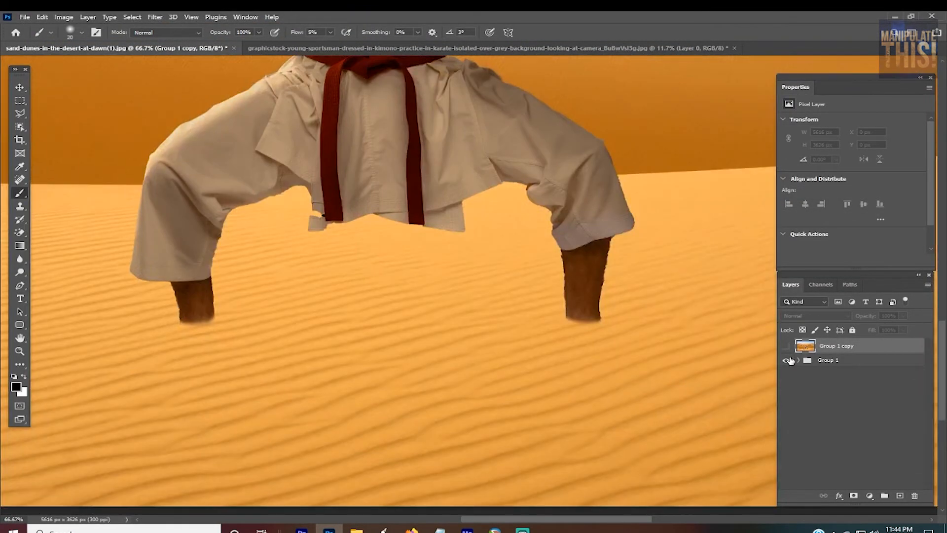
pyautogui.click(789, 345)
pyautogui.click(789, 344)
pyautogui.click(789, 345)
pyautogui.click(789, 345)
pyautogui.click(788, 345)
pyautogui.hotkey('ctrl', '-')
pyautogui.hotkey('ctrl', '-')
pyautogui.hotkey('ctrl', '-')
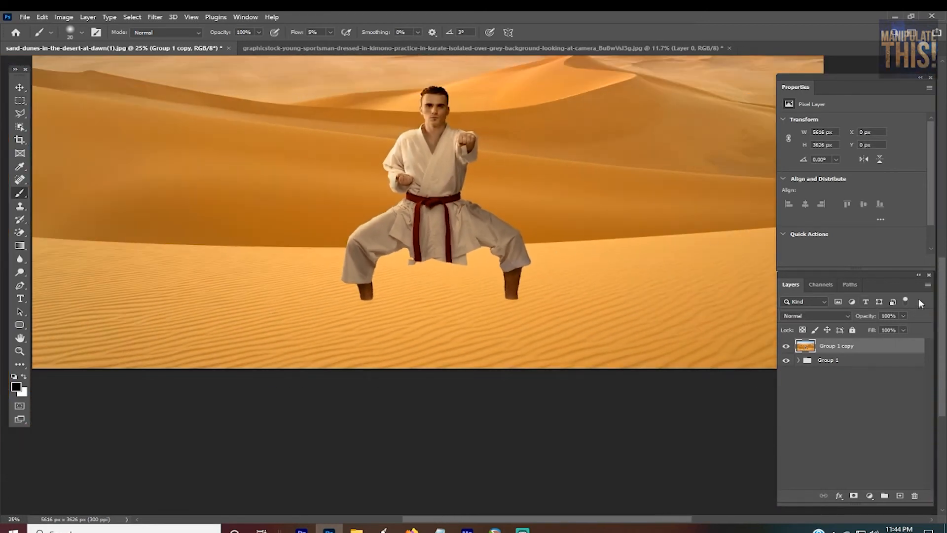
pyautogui.moveTo(942, 288); pyautogui.dragTo(942, 267)
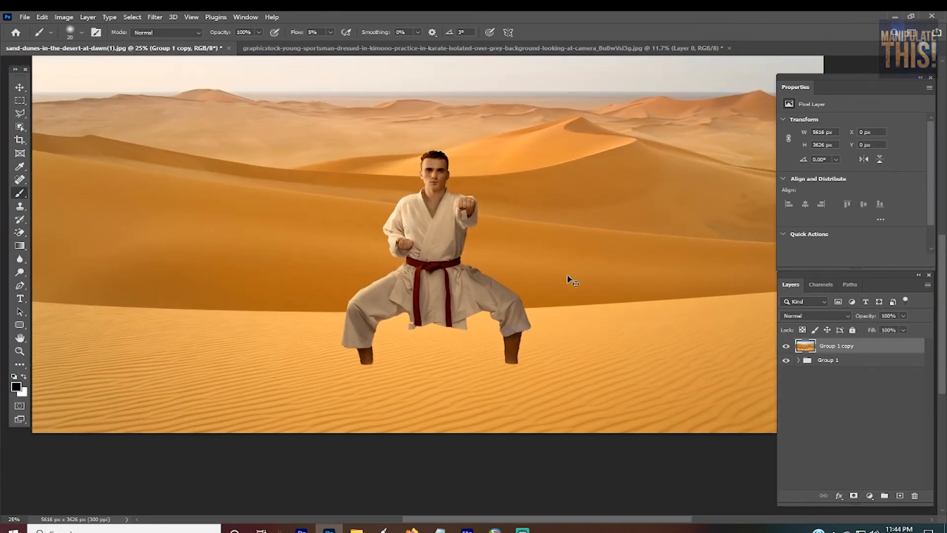
pyautogui.hotkey('ctrl', '+')
pyautogui.hotkey('ctrl', '+')
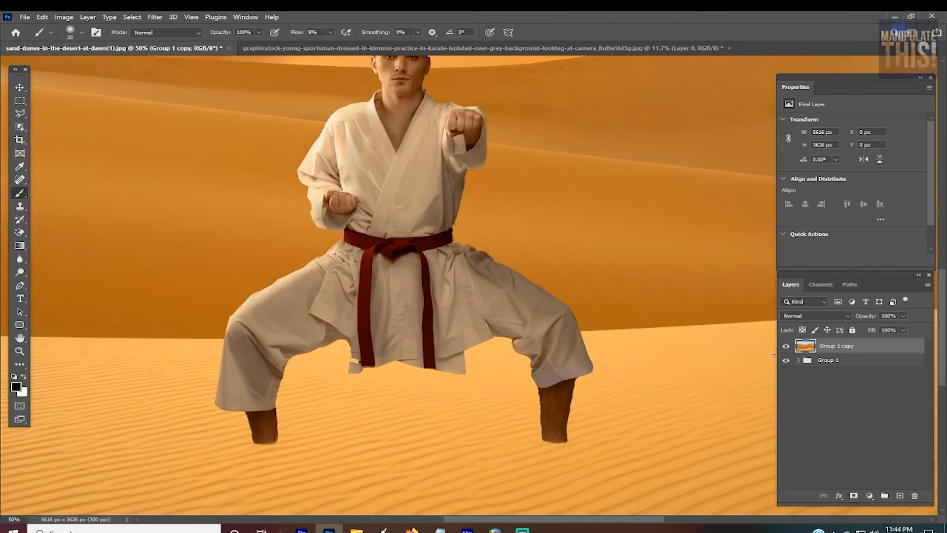
# Step: Toggle the merged copy's visibility to compare the man's ankles with the original group, leaving the copy visible
pyautogui.click(786, 346)
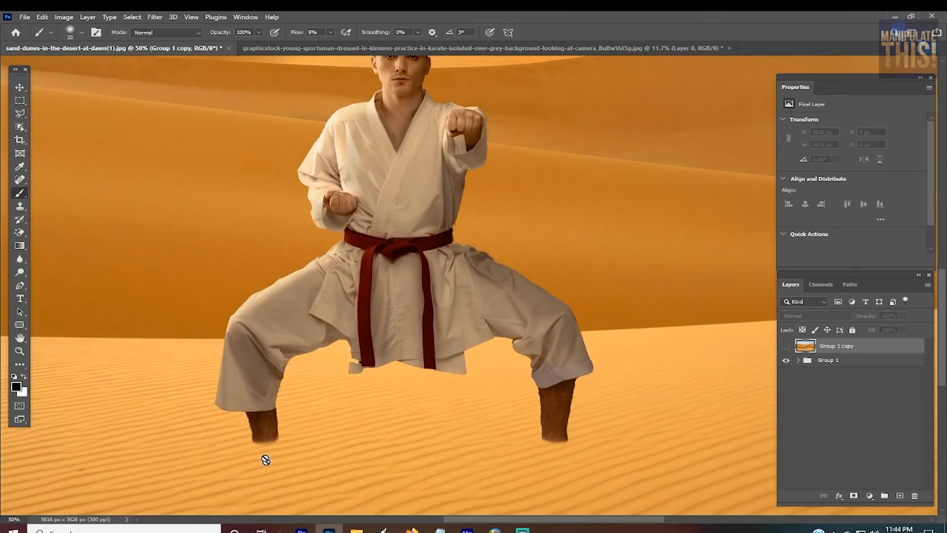
pyautogui.click(787, 346)
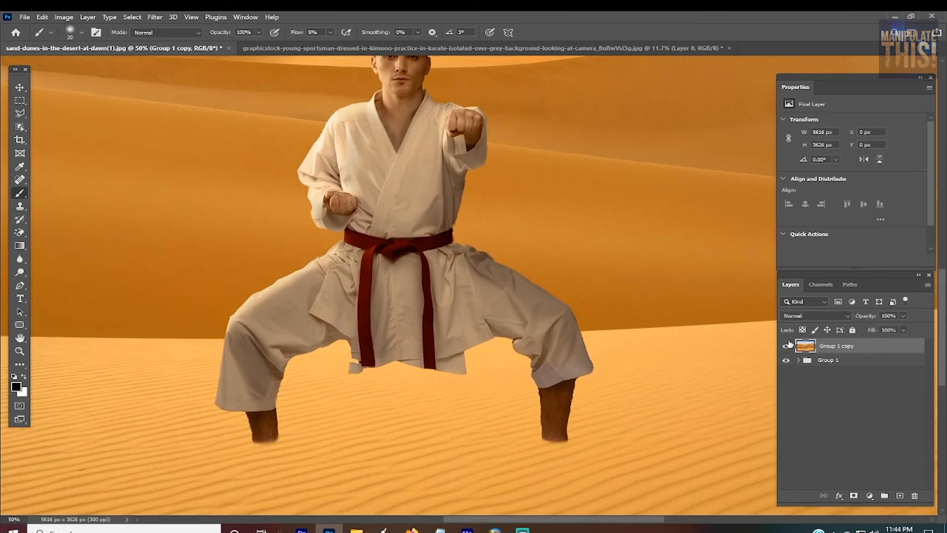
pyautogui.scroll(-3, 609, 253)
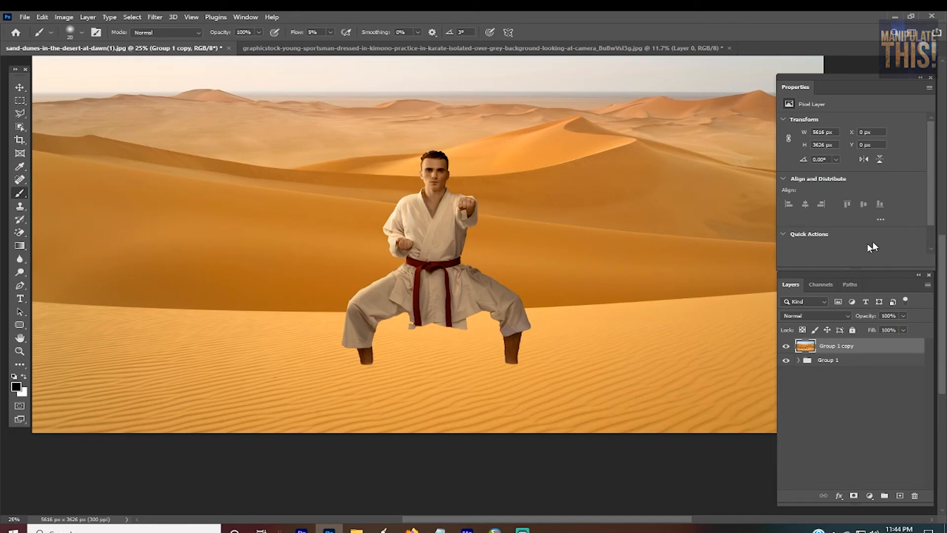
# Step: Expand Group 1 and apply Layer 1's mask permanently to the man's layer
pyautogui.click(807, 364)
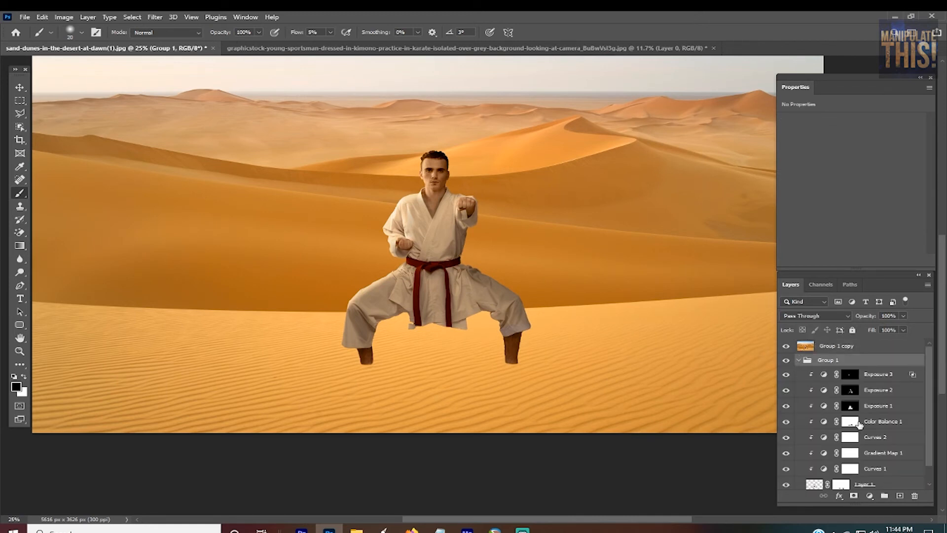
pyautogui.scroll(-1, 860, 425)
pyautogui.click(847, 468)
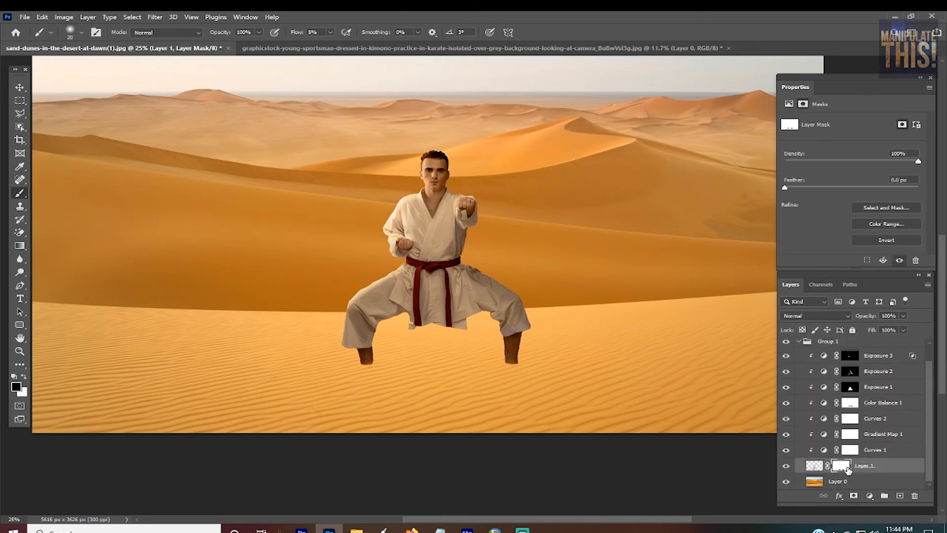
pyautogui.rightClick(848, 468)
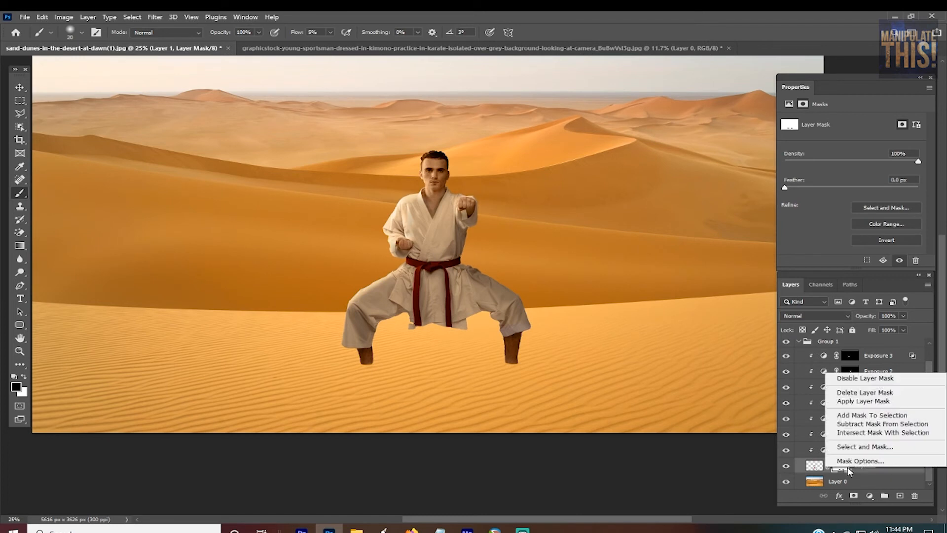
pyautogui.click(869, 401)
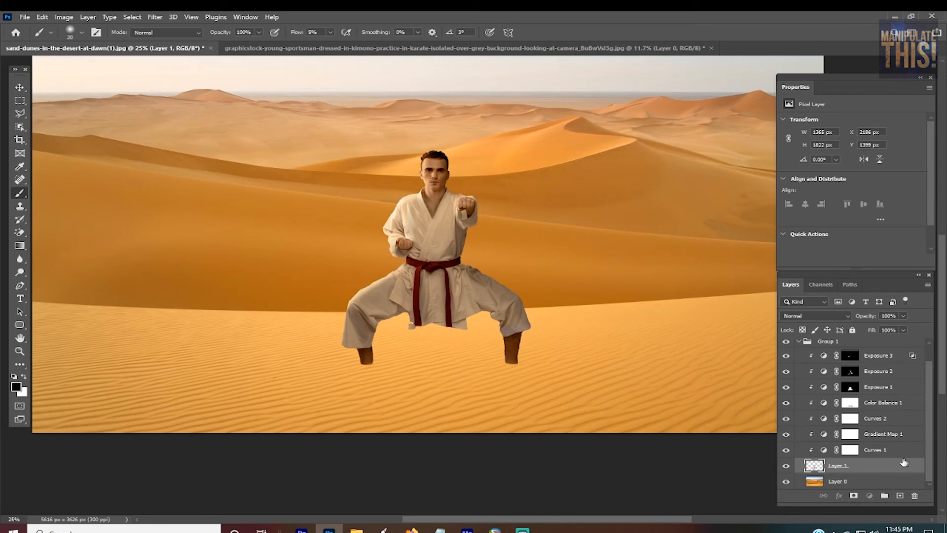
# Step: Duplicate Layer 1 together with all its clipped adjustment layers up to Exposure 3 and merge the duplicates into one layer
pyautogui.scroll(2, 883, 447)
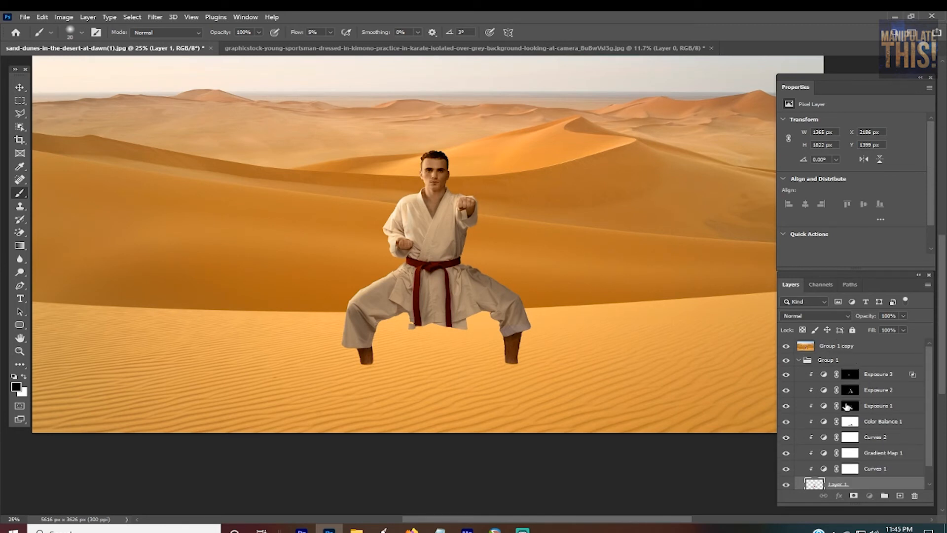
pyautogui.scroll(-1, 868, 444)
pyautogui.scroll(1, 873, 404)
pyautogui.keyDown('shift'); pyautogui.click(875, 373); pyautogui.keyUp('shift')
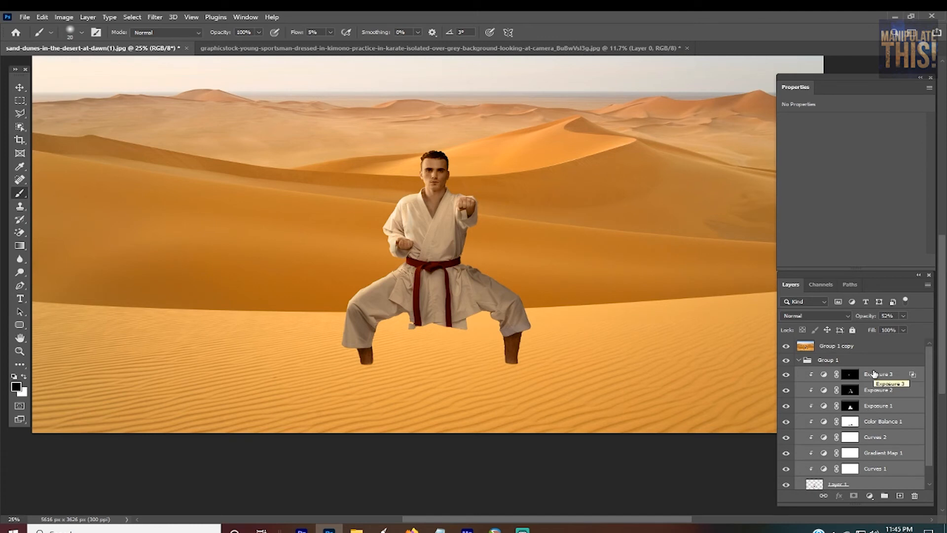
pyautogui.hotkey('ctrl', 'j')
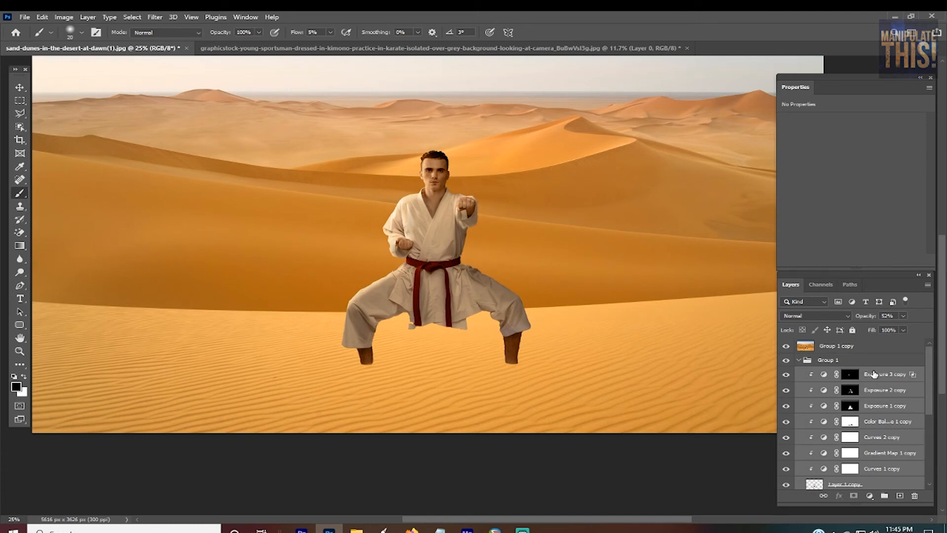
pyautogui.hotkey('ctrl', 'e')
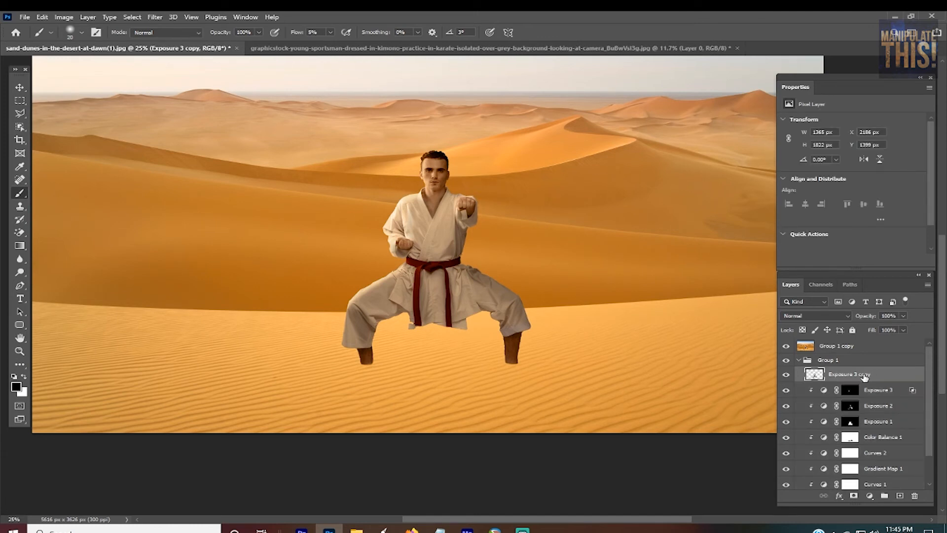
# Step: Move the merged man layer out of the group to the top of the stack and hide Group 1 and Group 1 copy
pyautogui.moveTo(865, 377); pyautogui.dragTo(874, 340)
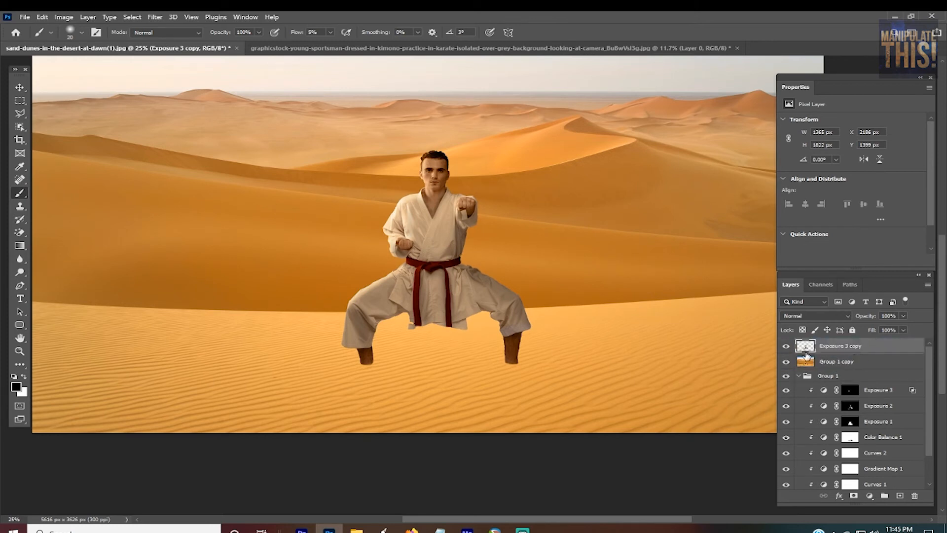
pyautogui.click(786, 376)
pyautogui.click(786, 361)
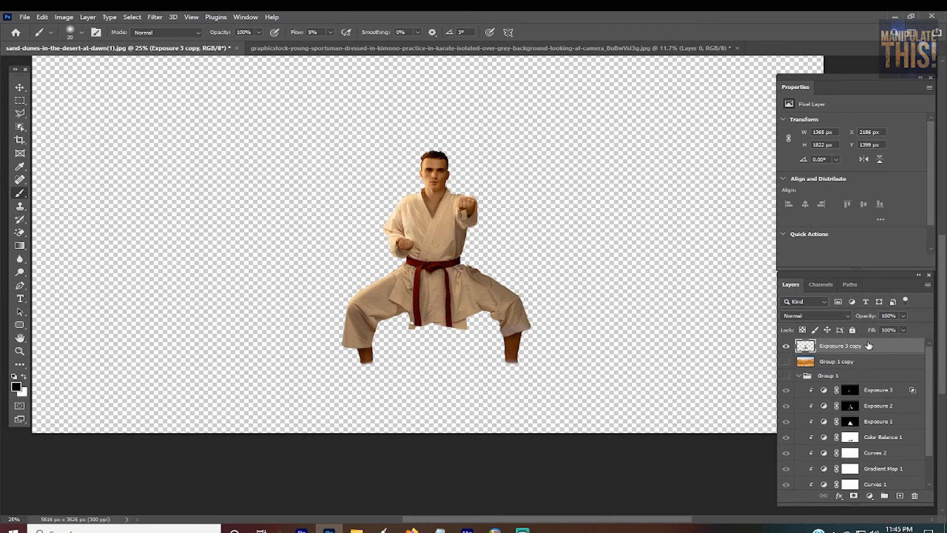
# Step: Load the man's outline from the top layer as a selection, fill it with black at 100% opacity, and deselect
pyautogui.click(64, 17)
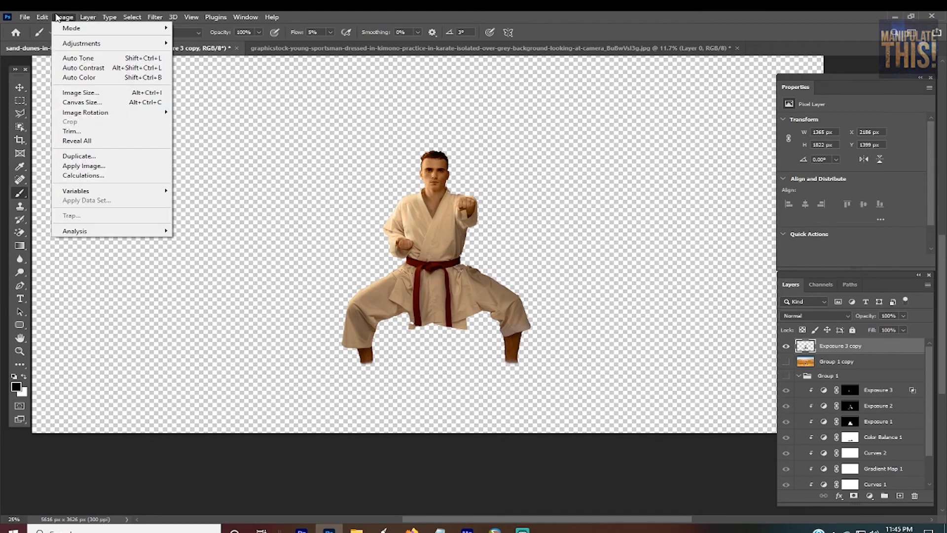
pyautogui.moveTo(37, 18)
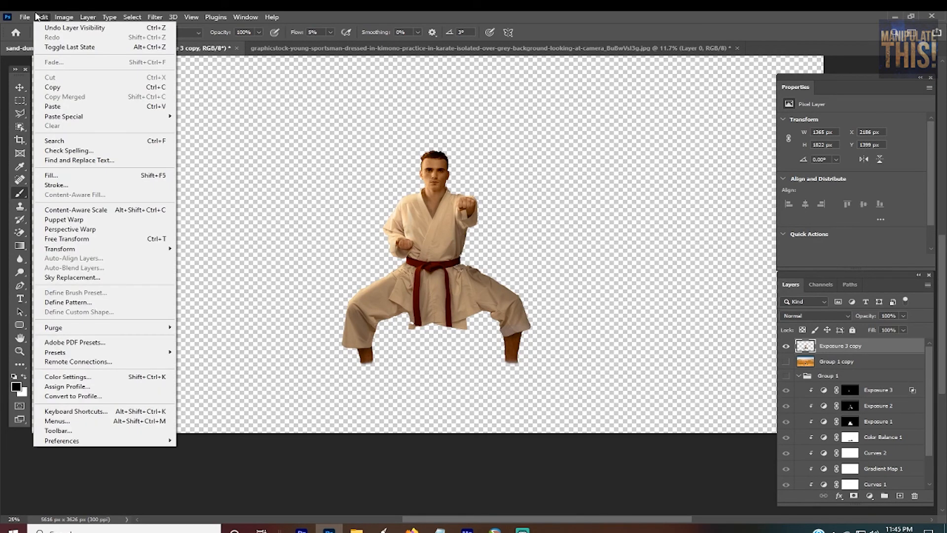
pyautogui.click(805, 350)
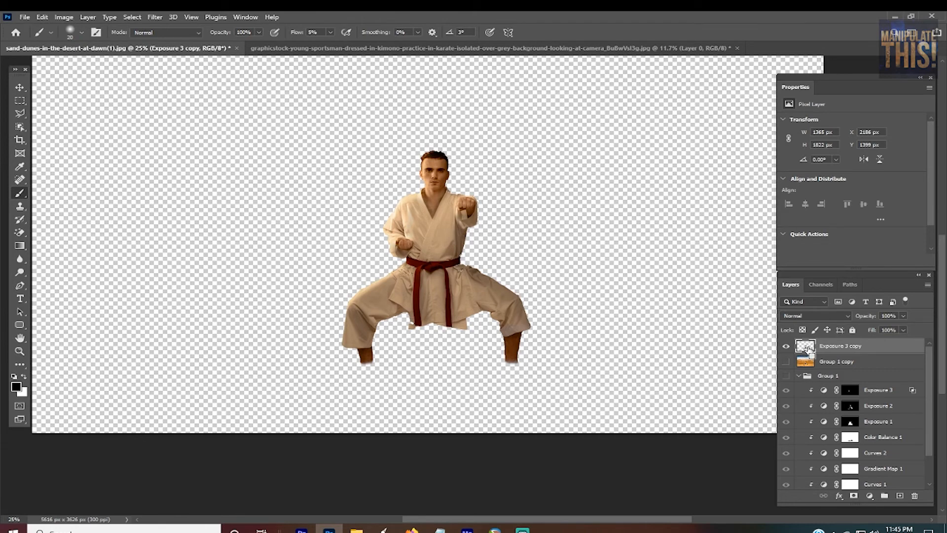
pyautogui.keyDown('ctrl'); pyautogui.click(809, 350); pyautogui.keyUp('ctrl')
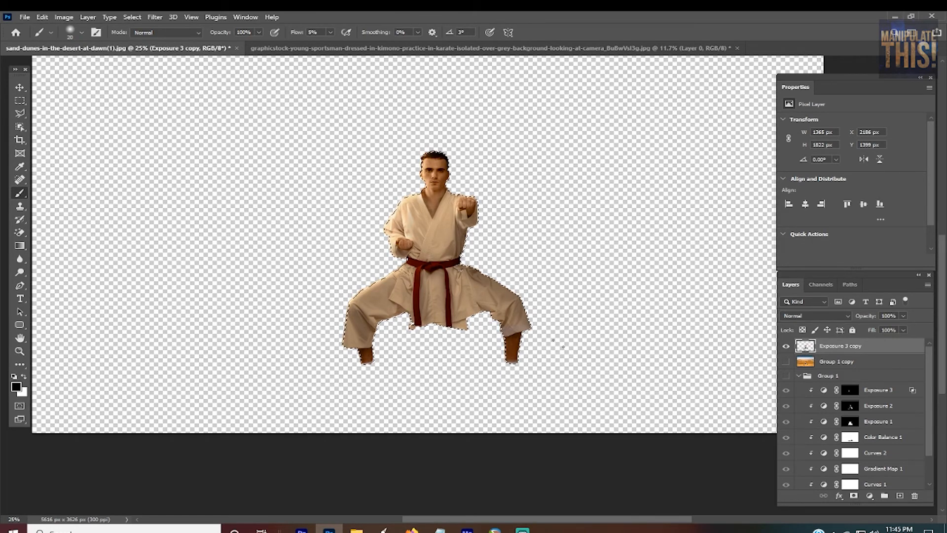
pyautogui.click(64, 17)
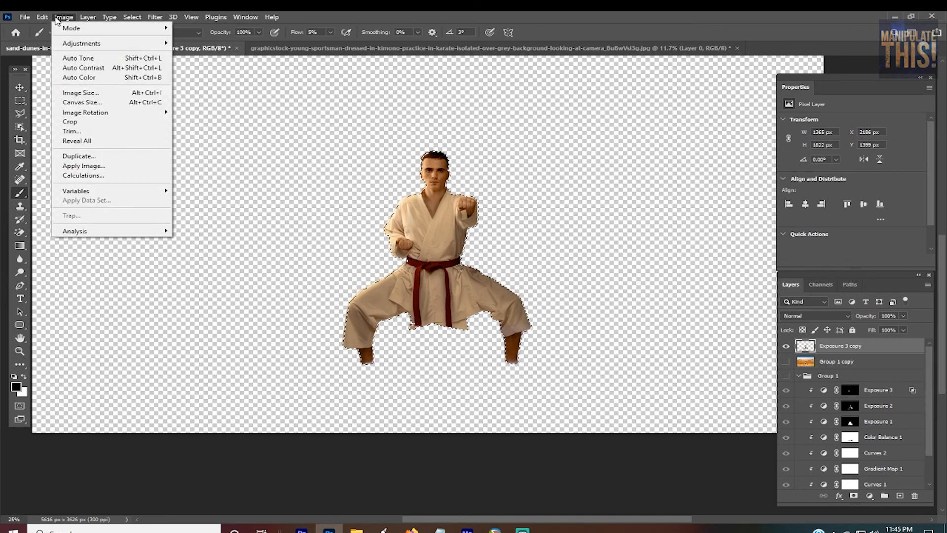
pyautogui.moveTo(42, 15)
pyautogui.click(91, 176)
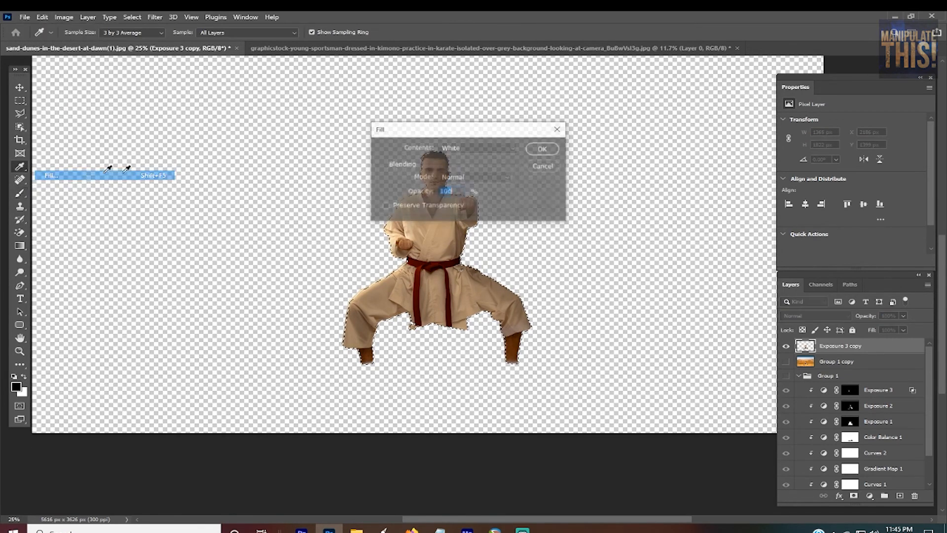
pyautogui.click(511, 148)
pyautogui.click(455, 228)
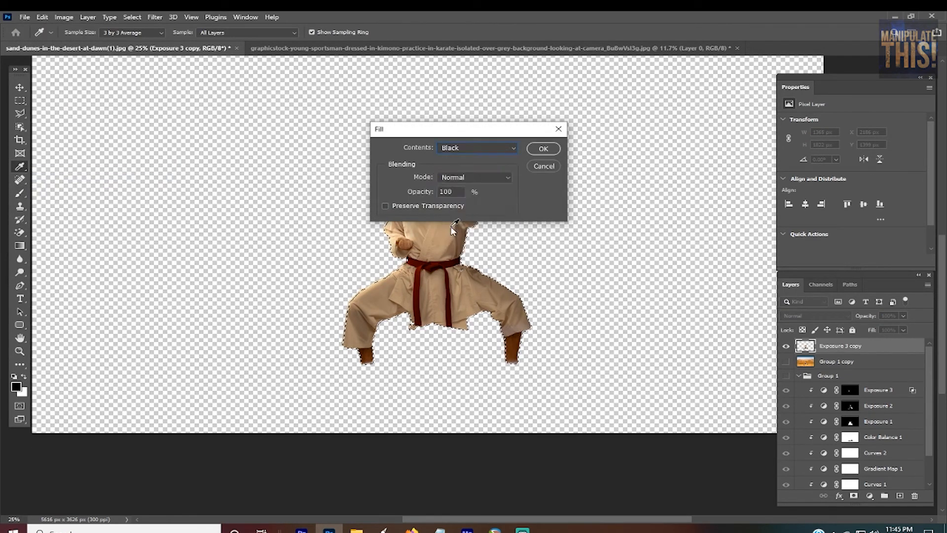
pyautogui.click(543, 149)
pyautogui.press('b')
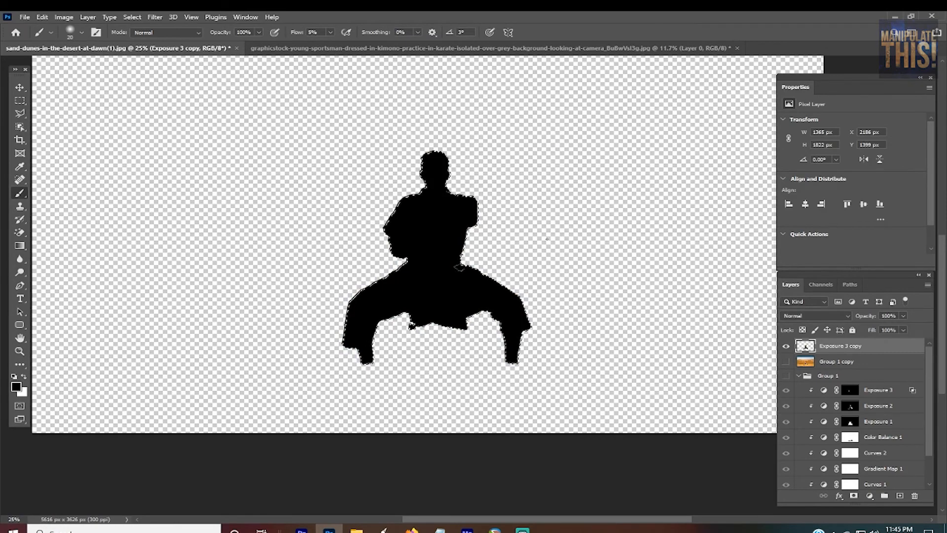
pyautogui.scroll(2, 458, 266)
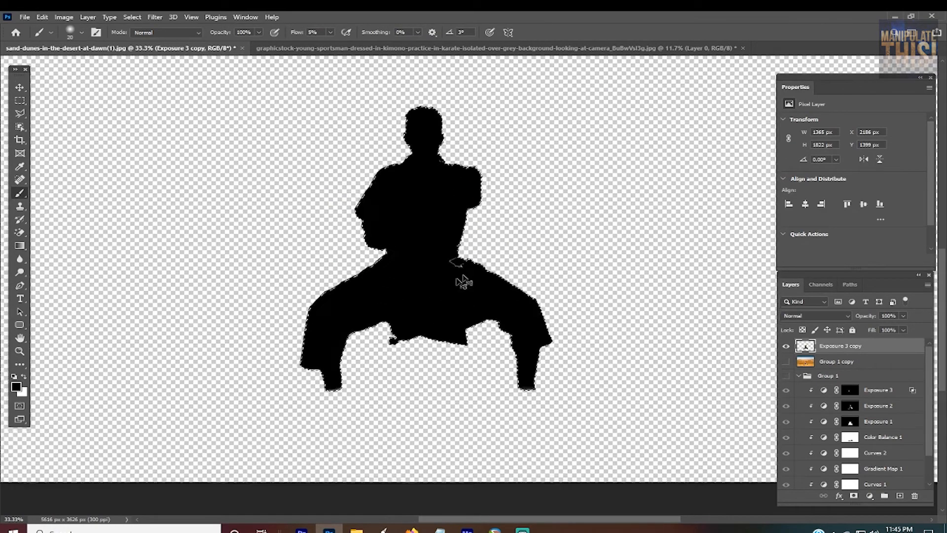
pyautogui.scroll(-2, 450, 259)
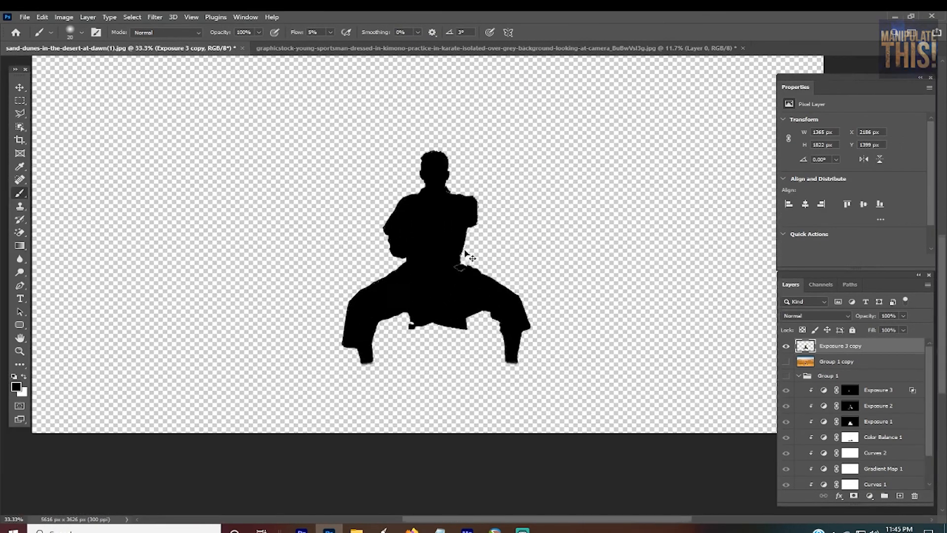
pyautogui.press('m')
pyautogui.hotkey('ctrl', 'd')
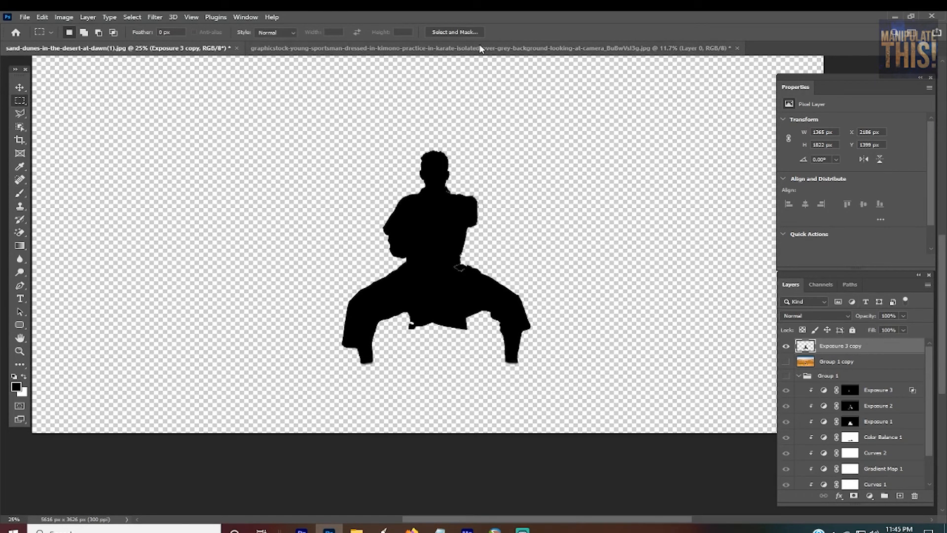
# Step: Apply a Gaussian Blur with a 15-pixel radius to the black silhouette
pyautogui.click(155, 17)
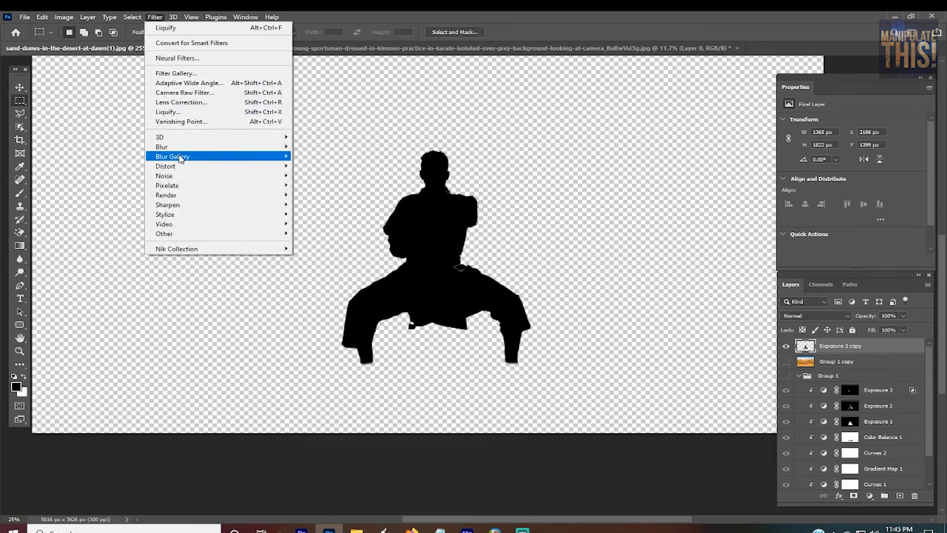
pyautogui.moveTo(208, 147)
pyautogui.click(316, 184)
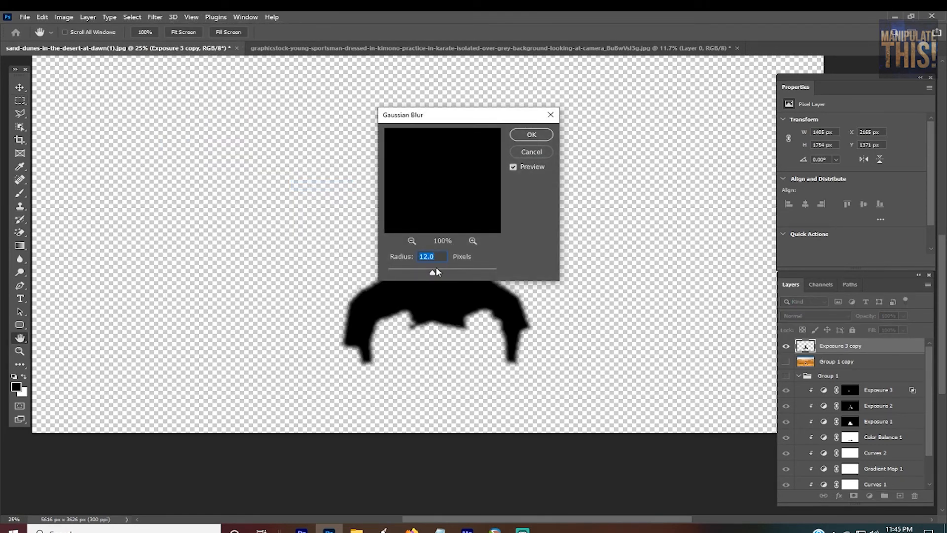
pyautogui.moveTo(457, 118); pyautogui.dragTo(615, 127)
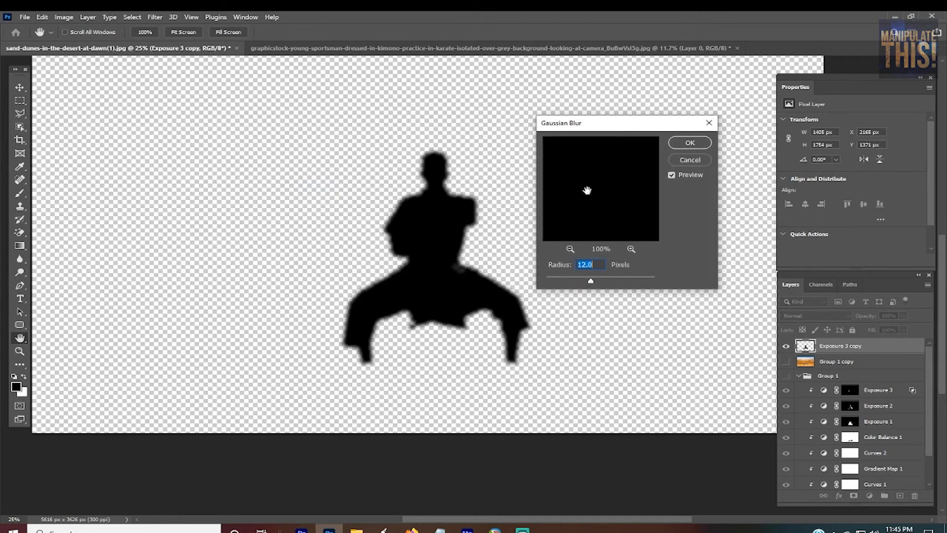
pyautogui.write('15')
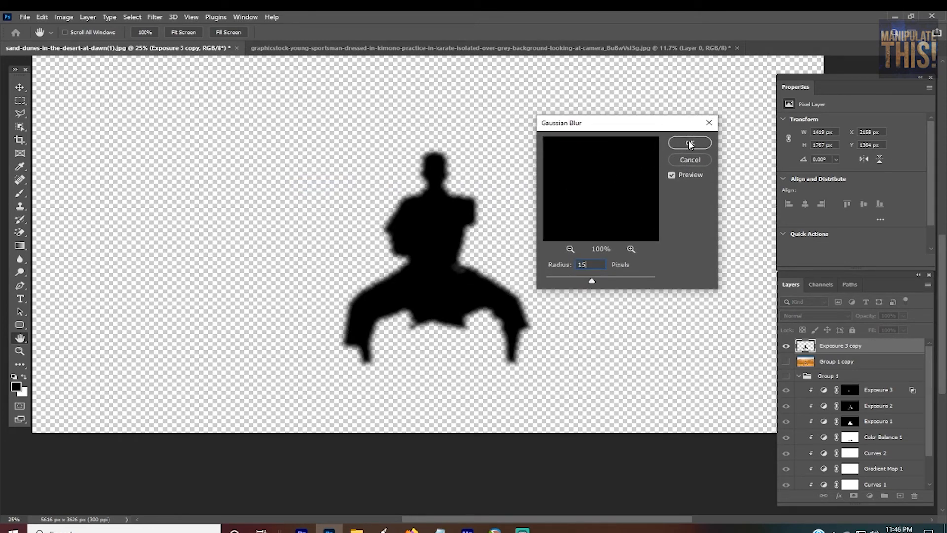
pyautogui.click(689, 143)
pyautogui.press('m')
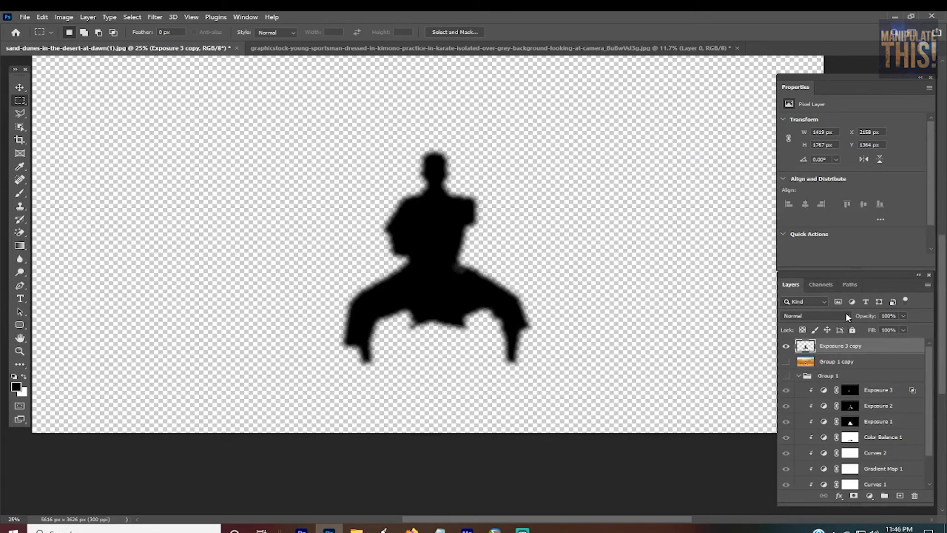
# Step: Lower the silhouette layer's opacity to 33% and show the Group 1 copy layer again
pyautogui.click(904, 315)
pyautogui.moveTo(906, 327); pyautogui.dragTo(869, 332)
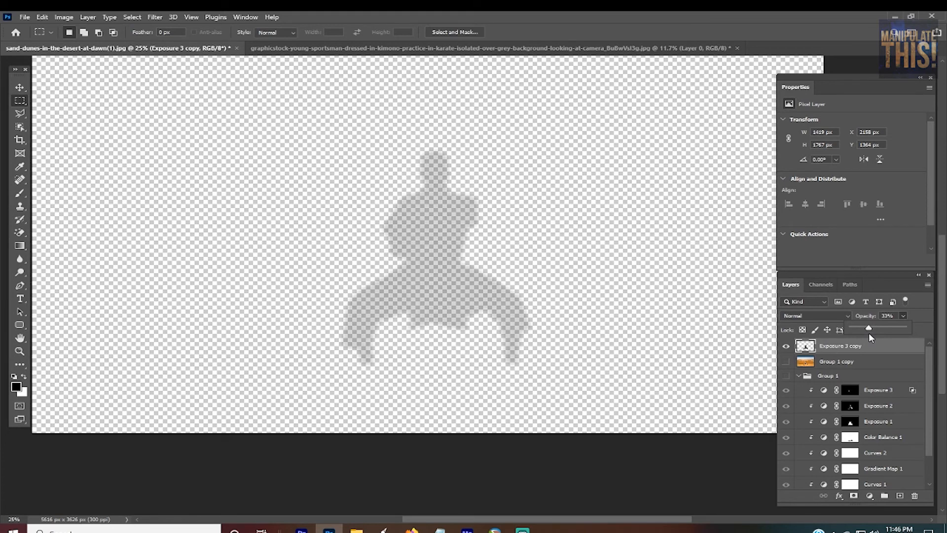
pyautogui.click(868, 344)
pyautogui.click(786, 362)
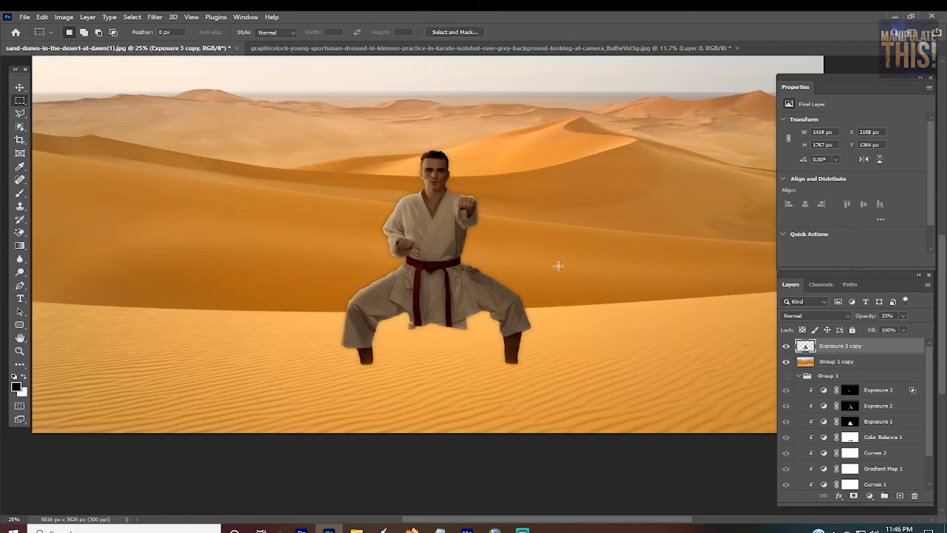
# Step: Flip the black silhouette vertically and place it below the man's feet so it extends downward across the sand
pyautogui.hotkey('ctrl', 't')
pyautogui.rightClick(450, 226)
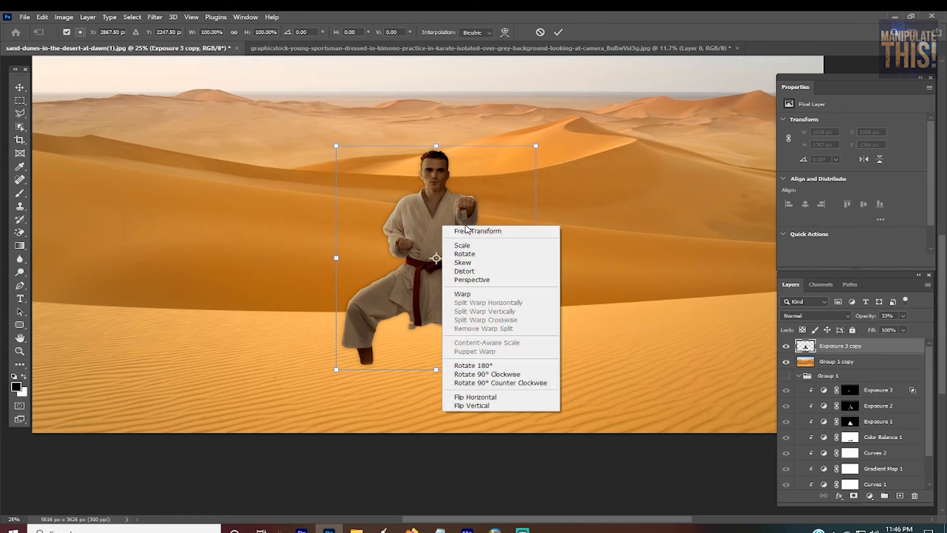
pyautogui.click(500, 405)
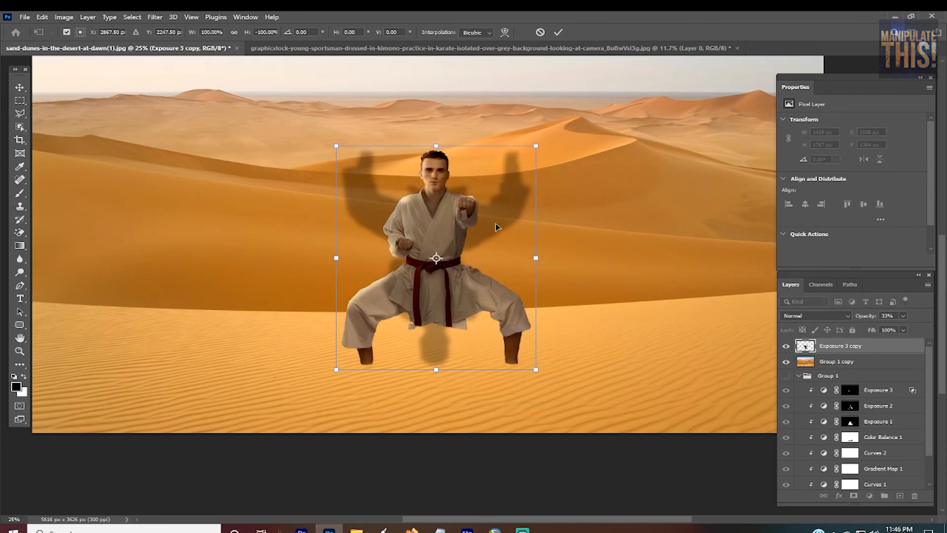
pyautogui.moveTo(496, 226); pyautogui.dragTo(481, 429)
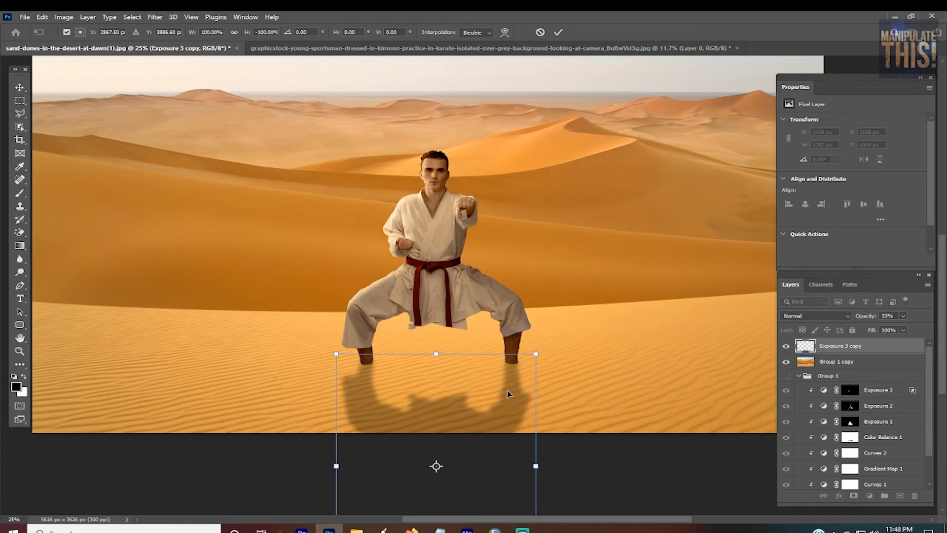
# Step: Widen the shadow's far edge to about 310% with a Perspective transform and realign the shadow with the man's feet
pyautogui.hotkey('ctrl', '-')
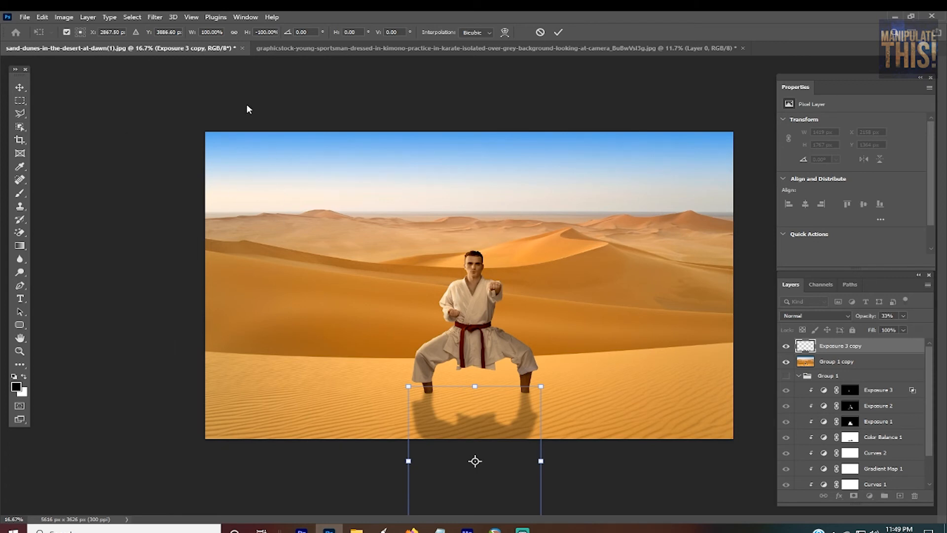
pyautogui.scroll(-2, 569, 442)
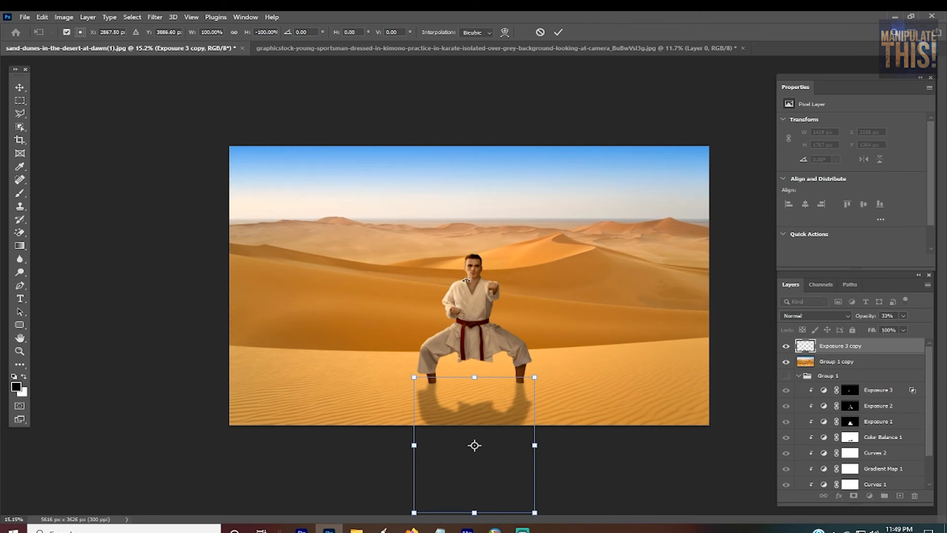
pyautogui.rightClick(491, 415)
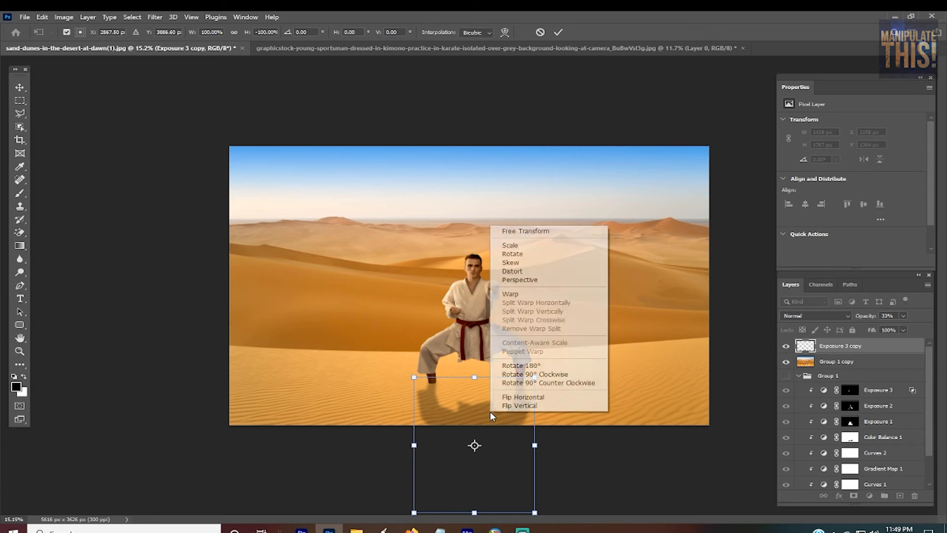
pyautogui.click(553, 280)
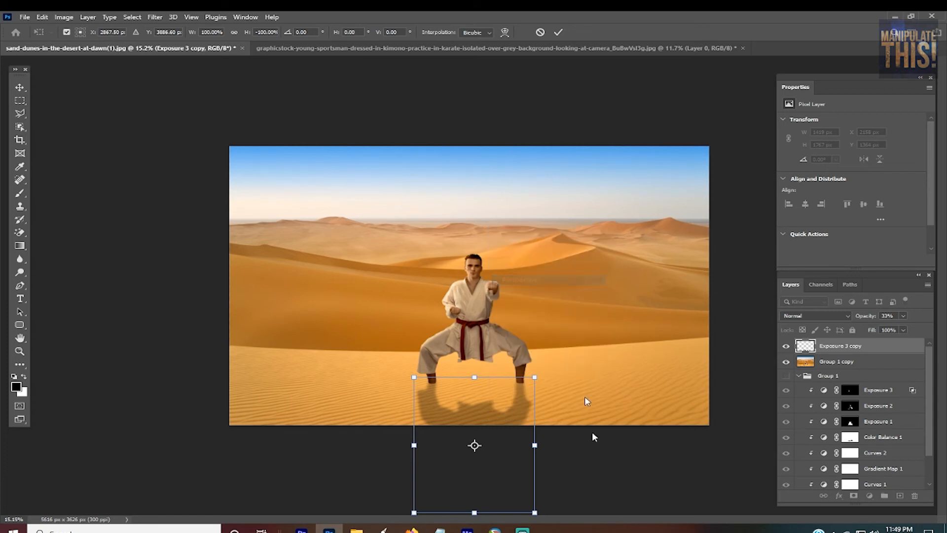
pyautogui.hotkey('ctrl', '-')
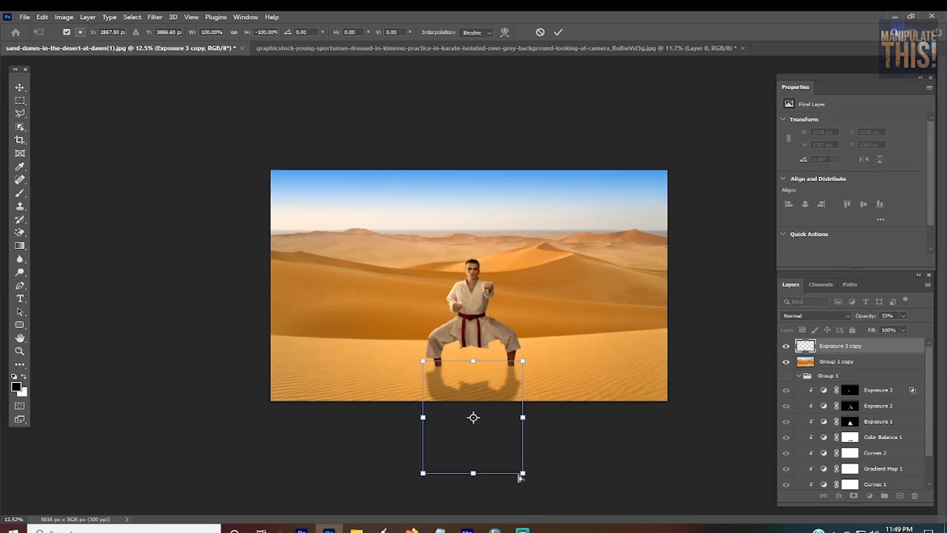
pyautogui.moveTo(523, 473); pyautogui.dragTo(630, 460)
pyautogui.moveTo(537, 430); pyautogui.dragTo(539, 435)
pyautogui.press('Up')
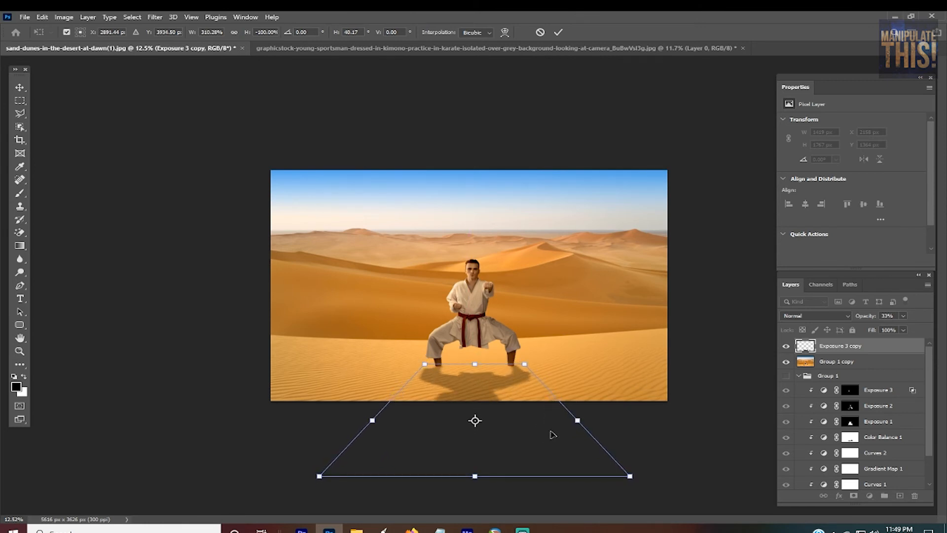
pyautogui.press('Return')
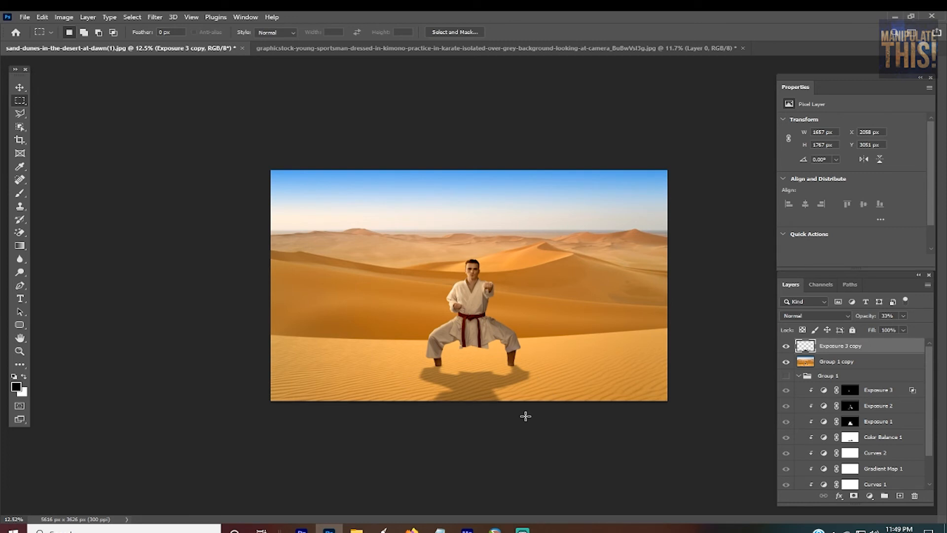
pyautogui.press('v')
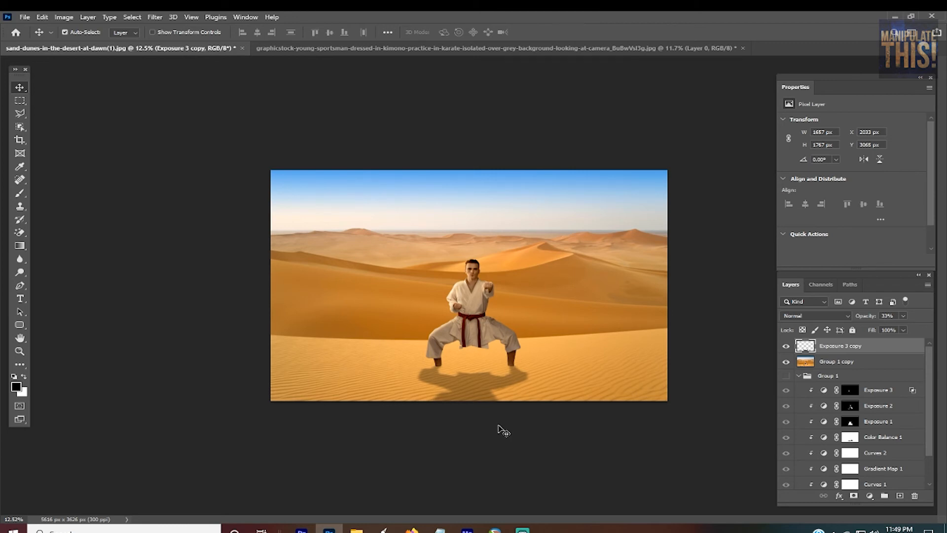
# Step: Distort the shadow by pulling its far corners and edge rightward and outward so it falls diagonally across the sand
pyautogui.hotkey('ctrl', 't')
pyautogui.rightClick(497, 395)
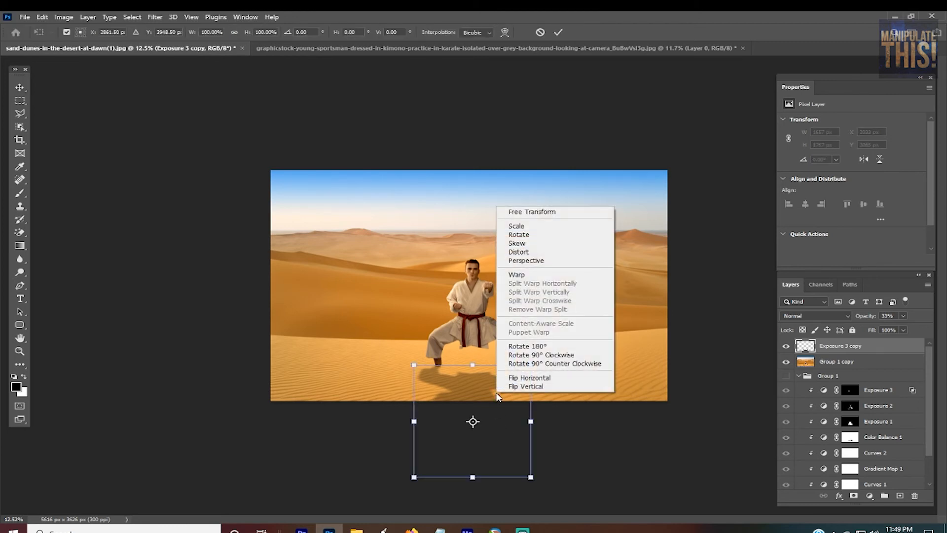
pyautogui.click(543, 251)
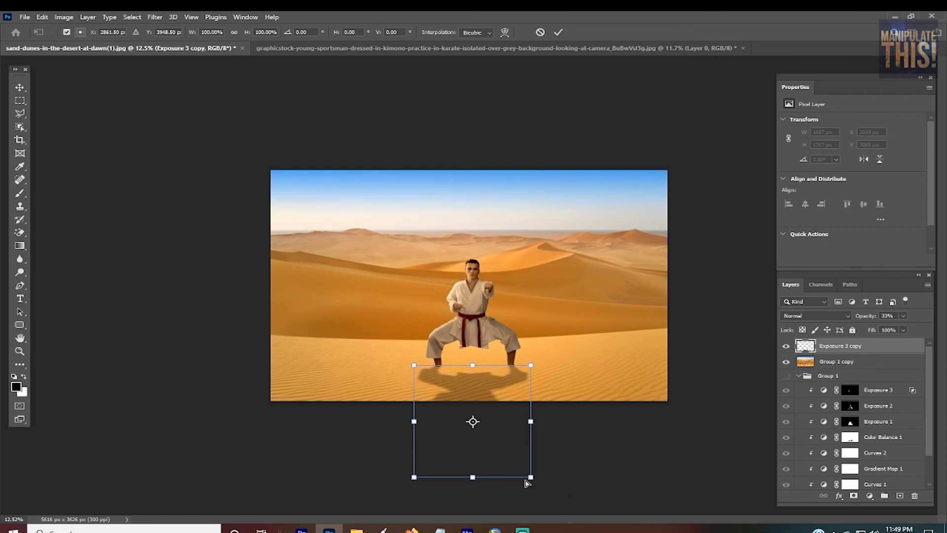
pyautogui.moveTo(532, 477); pyautogui.dragTo(715, 414)
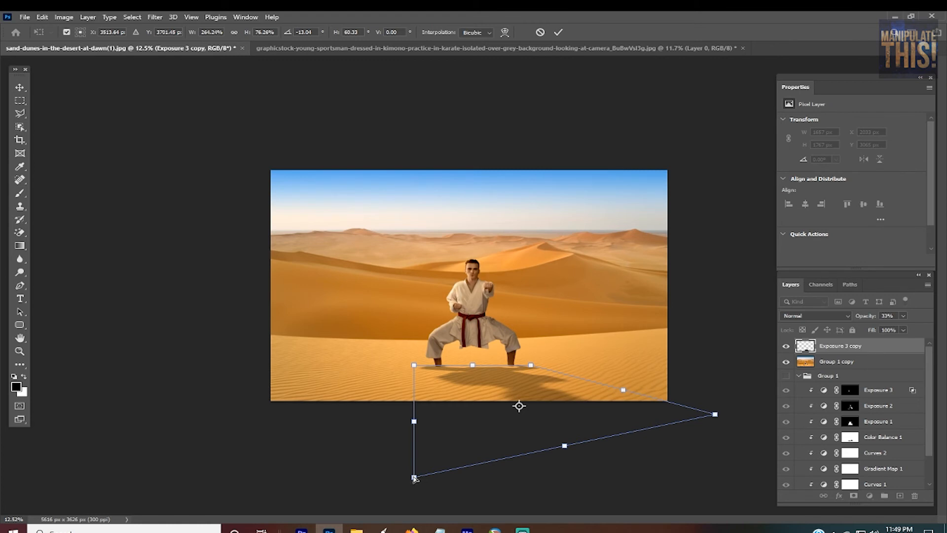
pyautogui.moveTo(414, 478); pyautogui.dragTo(610, 462)
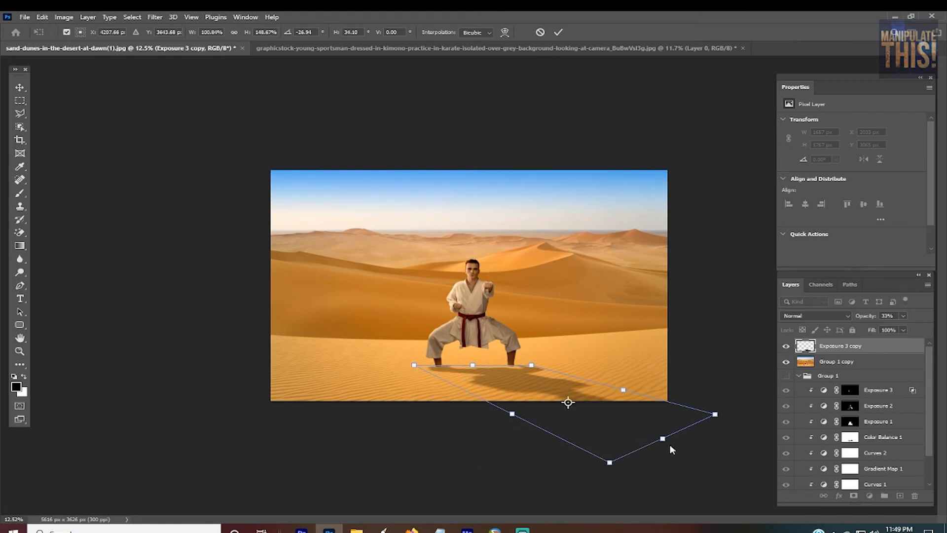
pyautogui.moveTo(662, 445); pyautogui.dragTo(752, 479)
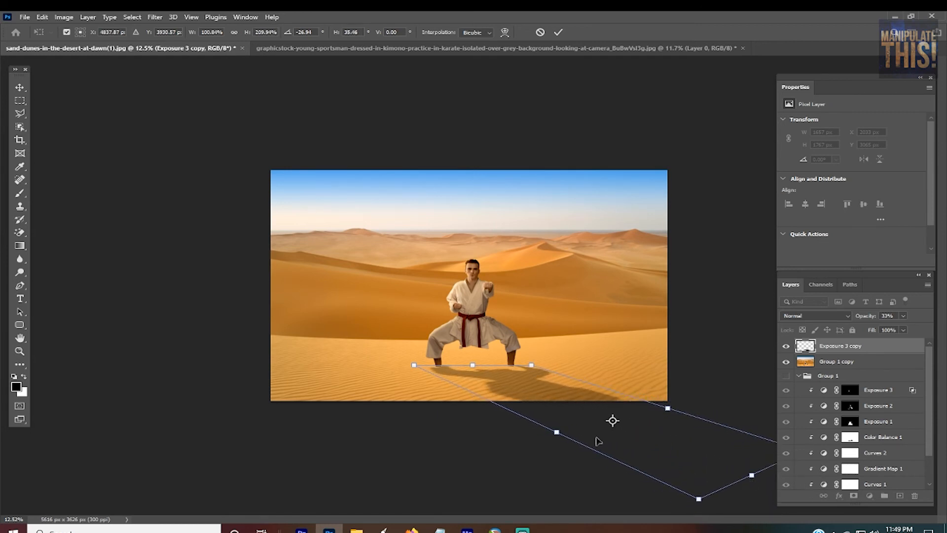
pyautogui.moveTo(630, 427)
pyautogui.mouseDown()
pyautogui.moveTo(613, 395)
pyautogui.moveTo(620, 444)
pyautogui.moveTo(626, 436)
pyautogui.mouseUp()
pyautogui.press('Return')
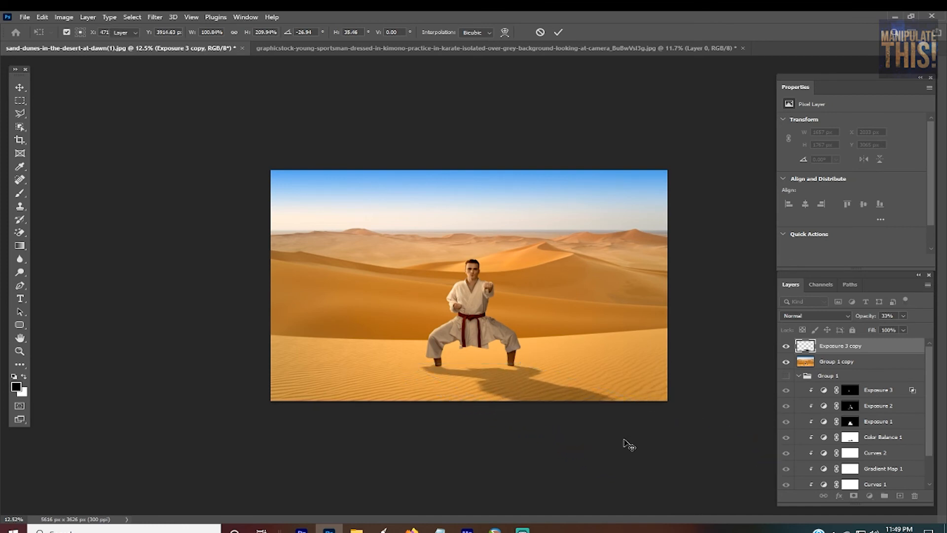
# Step: Fine-tune the shadow's position so it meets the bases of the man's ankles, at about X 2108 px and Y 3070 px
pyautogui.hotkey('ctrl', '+')
pyautogui.hotkey('ctrl', '-')
pyautogui.hotkey('ctrl', '-')
pyautogui.hotkey('ctrl', '+')
pyautogui.hotkey('ctrl', '+')
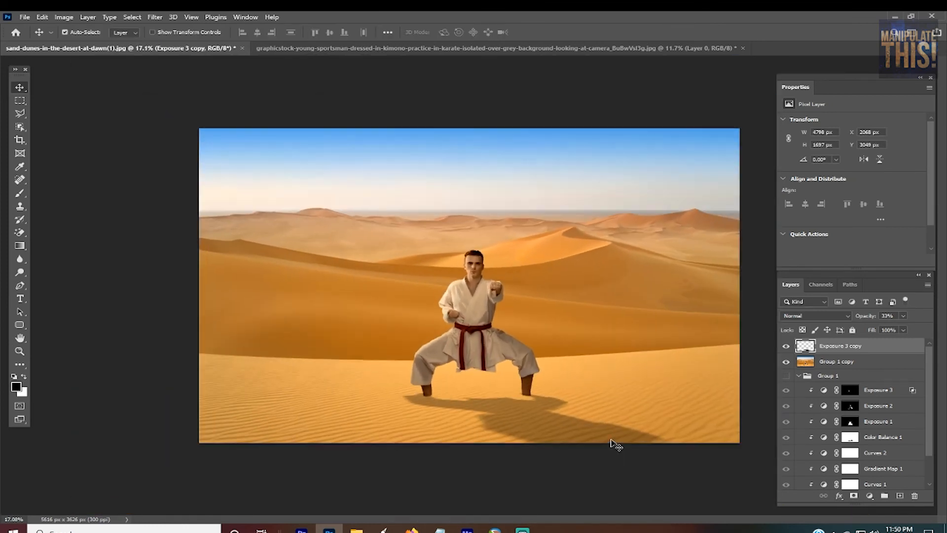
pyautogui.scroll(4, 603, 458)
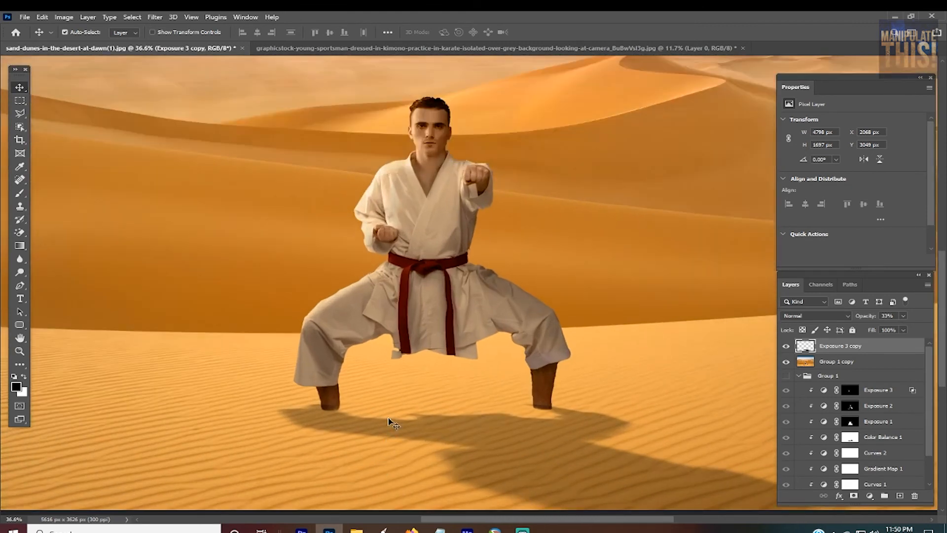
pyautogui.moveTo(388, 422); pyautogui.dragTo(382, 392)
pyautogui.hotkey('ctrl', 'z')
pyautogui.moveTo(513, 449)
pyautogui.mouseDown()
pyautogui.moveTo(526, 448)
pyautogui.moveTo(514, 450)
pyautogui.mouseUp()
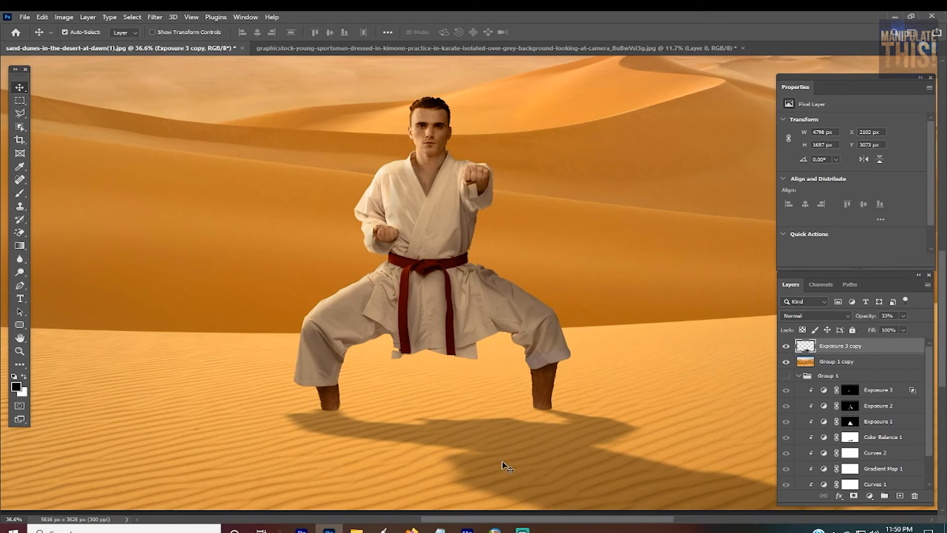
pyautogui.press('Up')
pyautogui.press('Up')
pyautogui.press('Up')
pyautogui.press('Up')
pyautogui.press('Up')
pyautogui.press('Up')
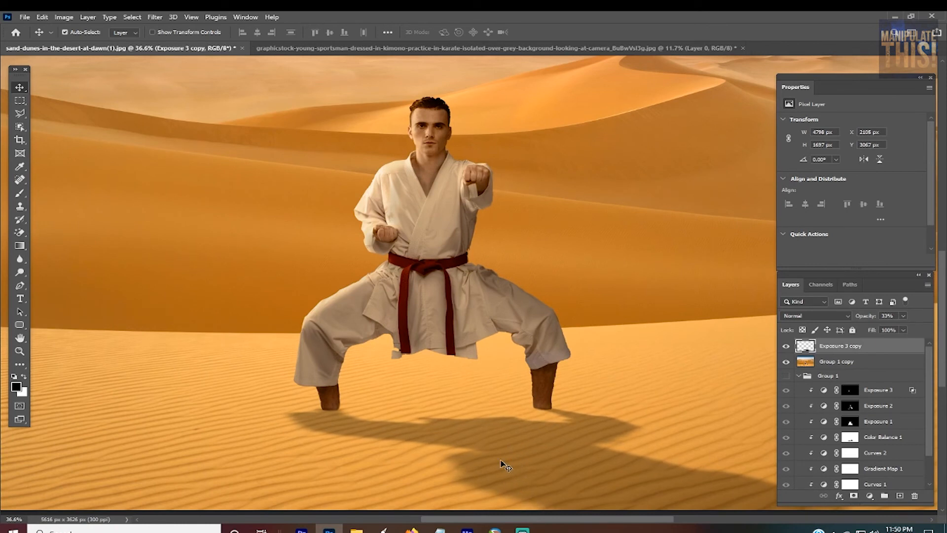
pyautogui.moveTo(861, 348)
pyautogui.mouseDown()
pyautogui.moveTo(859, 371)
pyautogui.moveTo(846, 348)
pyautogui.mouseUp()
pyautogui.moveTo(463, 456); pyautogui.dragTo(460, 457)
# Step: Add a layer mask to the shadow layer and ready the Brush tool at size 90 with black
pyautogui.click(854, 496)
pyautogui.press('b')
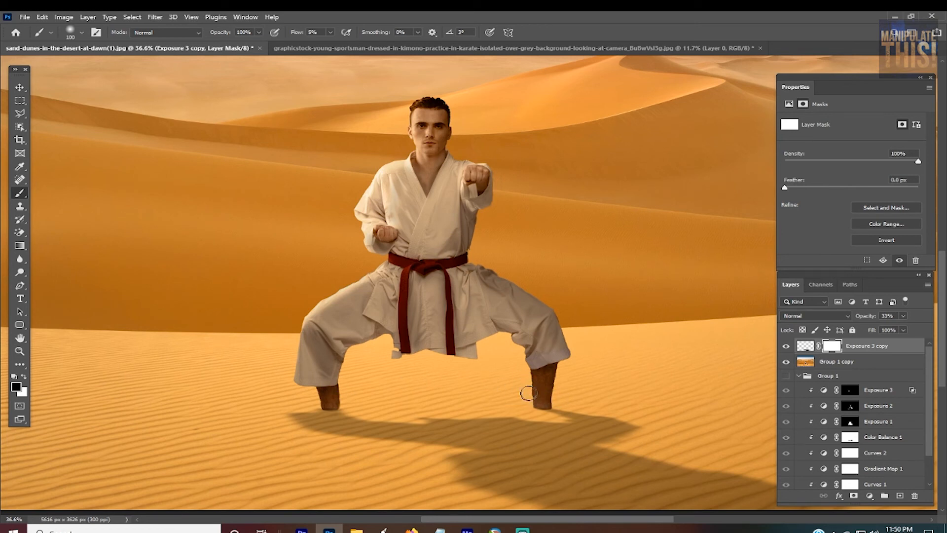
pyautogui.press('[')
# Step: Examine the overall composite and the settings of the Color Balance, Curves 2 and three Exposure adjustments in Group 1
pyautogui.scroll(-5, 541, 404)
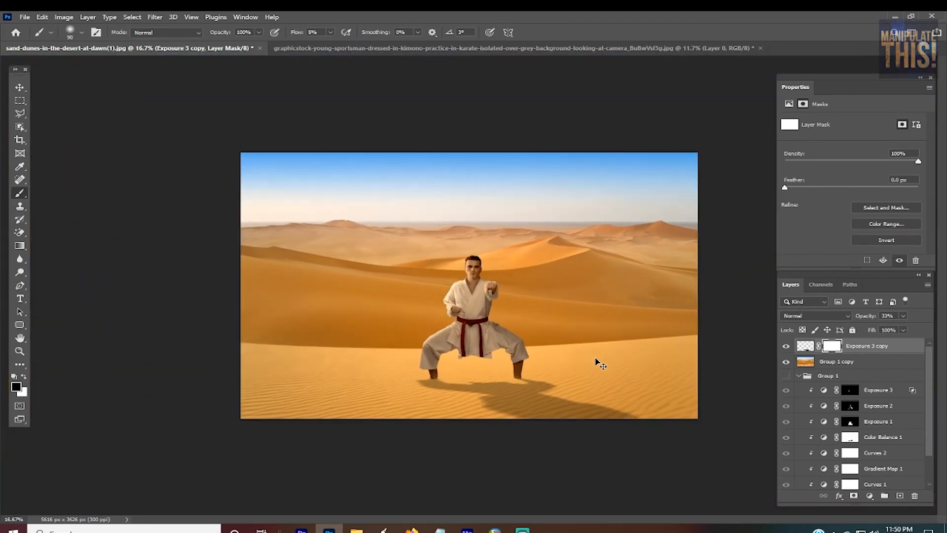
pyautogui.scroll(-2, 600, 364)
pyautogui.scroll(3, 598, 355)
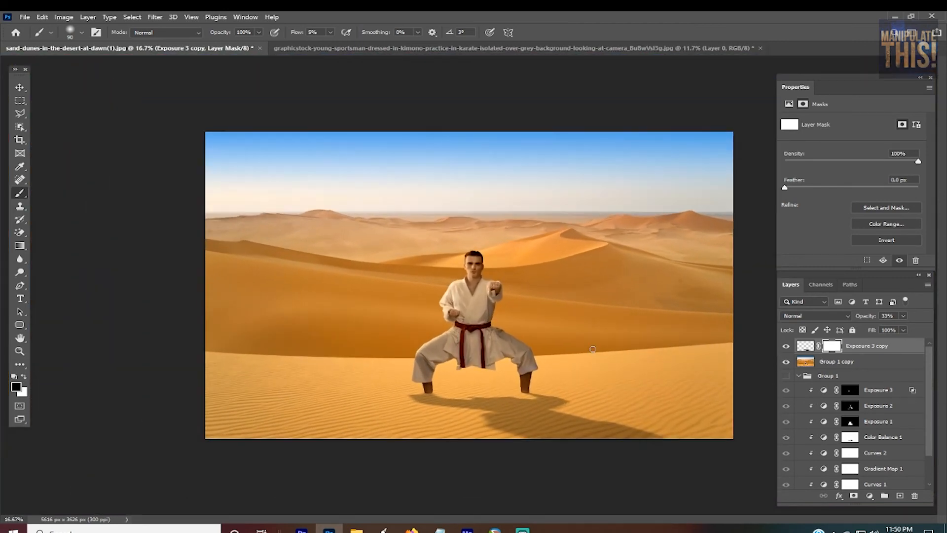
pyautogui.scroll(2, 592, 349)
pyautogui.scroll(-1, 594, 352)
pyautogui.scroll(-2, 866, 487)
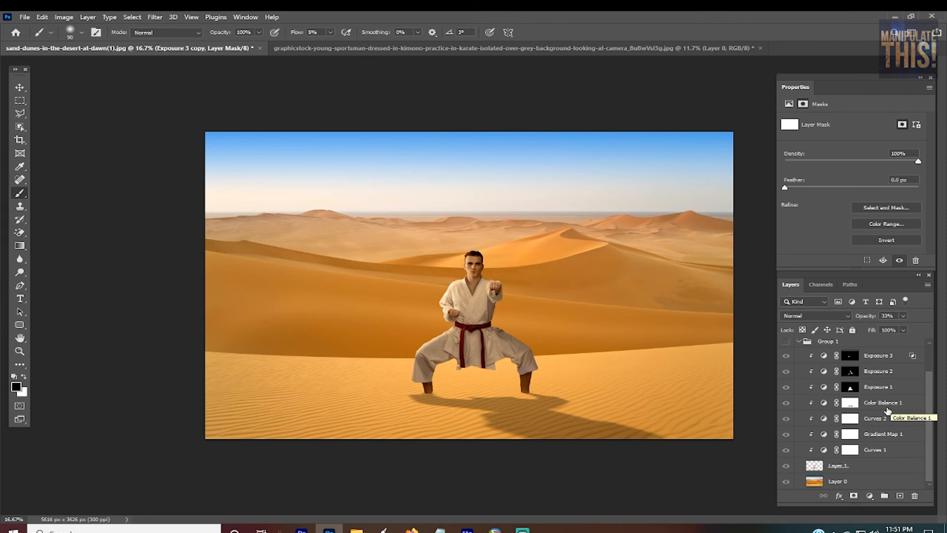
pyautogui.click(887, 403)
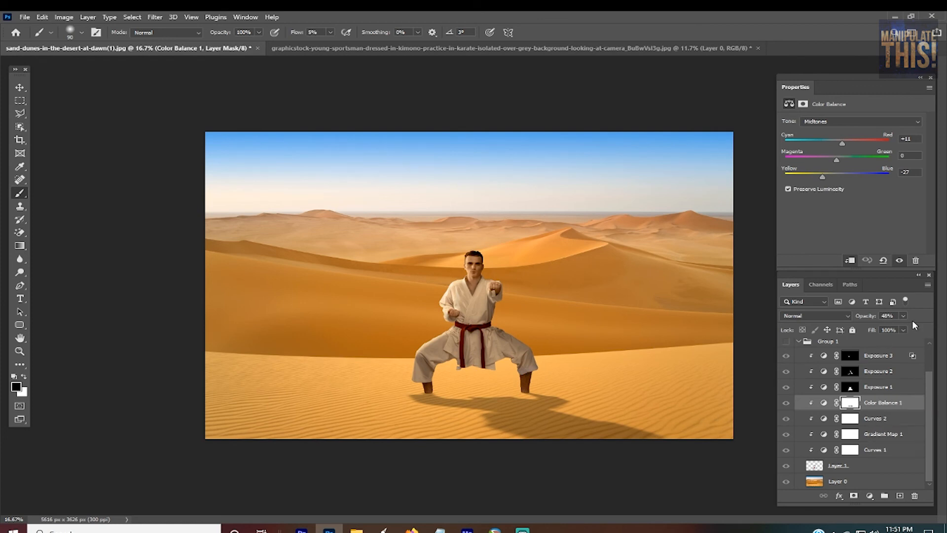
pyautogui.click(884, 423)
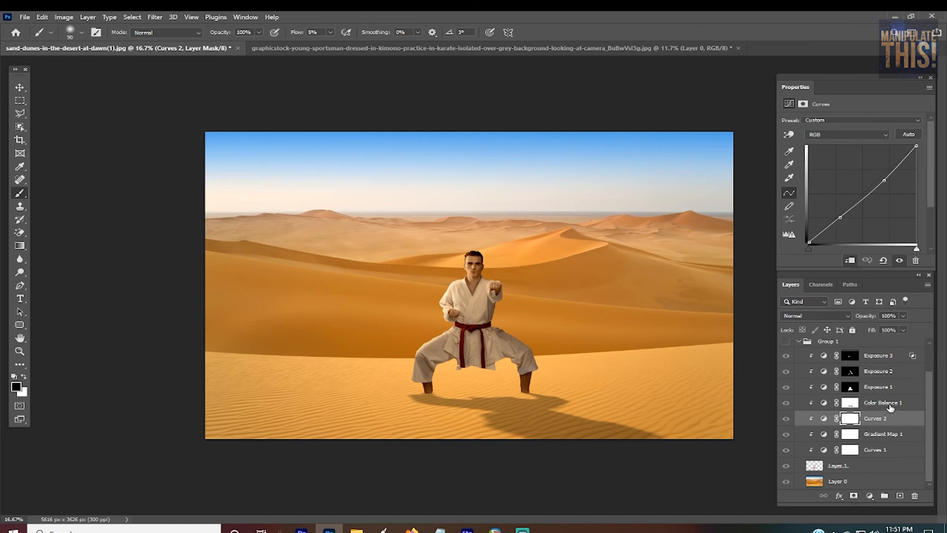
pyautogui.click(891, 406)
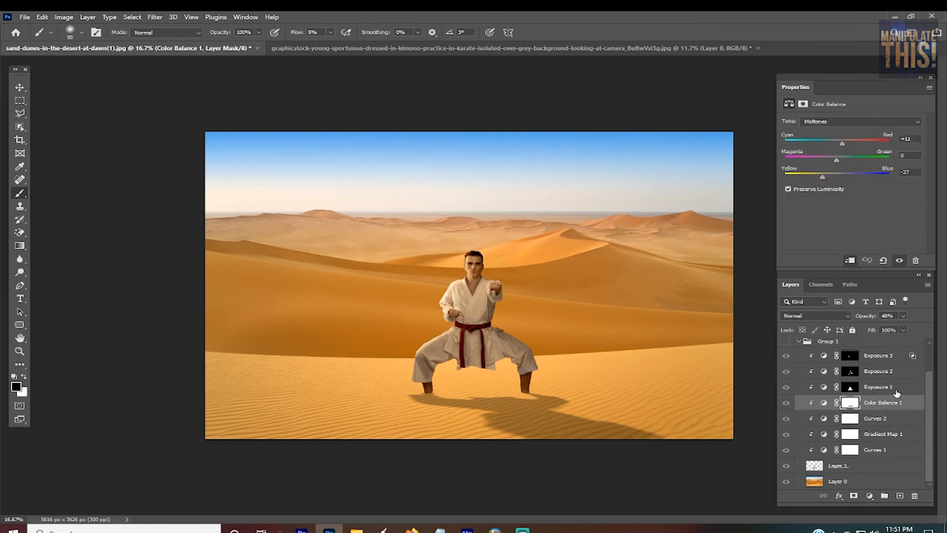
pyautogui.click(897, 392)
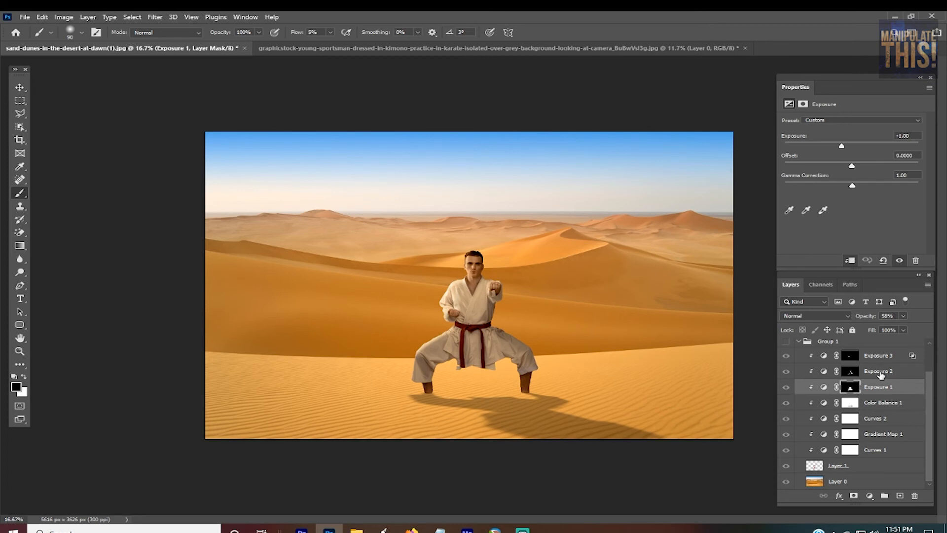
pyautogui.click(881, 377)
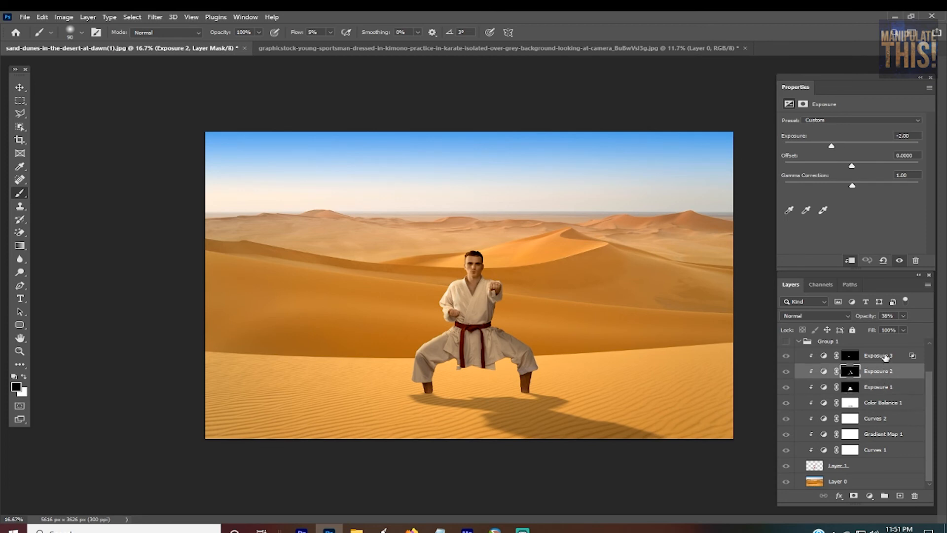
pyautogui.click(884, 357)
pyautogui.scroll(1, 854, 384)
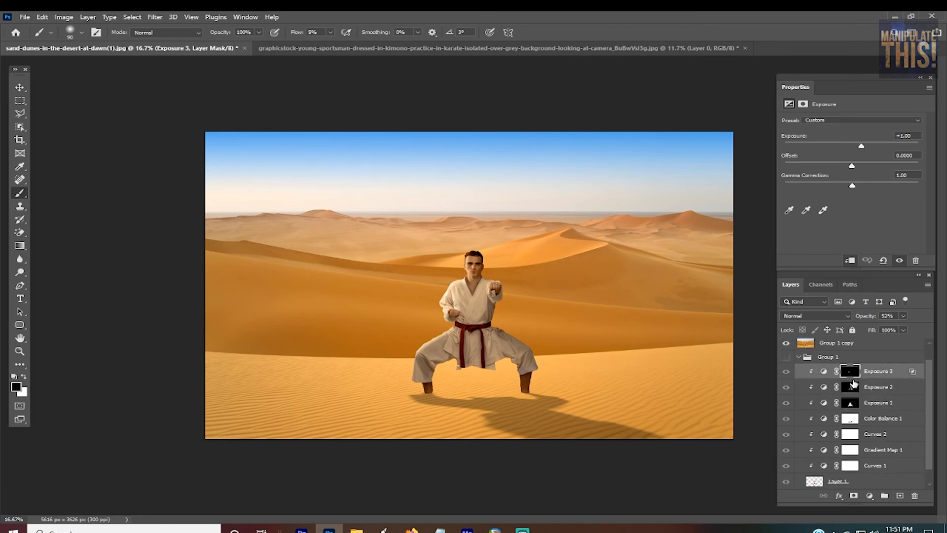
pyautogui.scroll(-1, 852, 384)
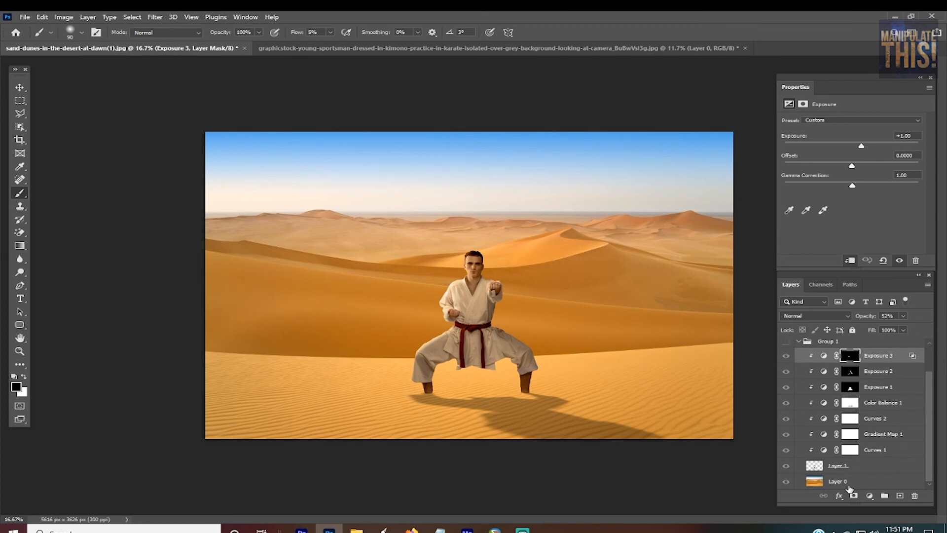
pyautogui.scroll(2, 851, 410)
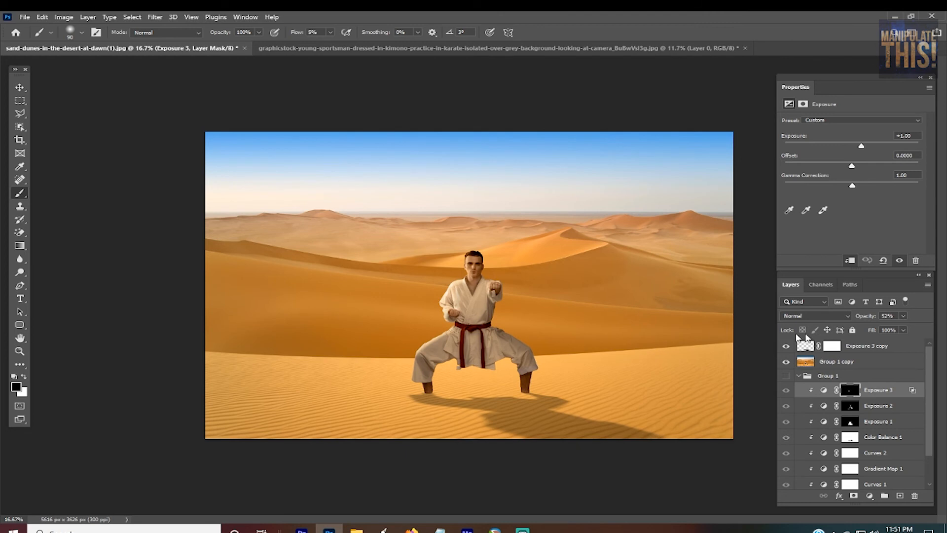
# Step: Hide the adjustment layers in Group 1, the Group 1 copy layer and the shadow to view the unedited cut-out
pyautogui.click(888, 346)
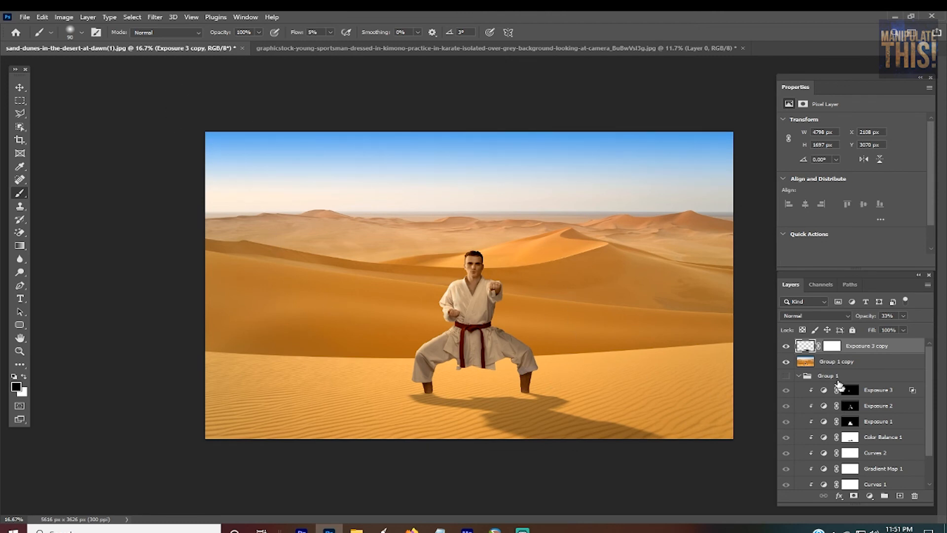
pyautogui.scroll(-2, 790, 362)
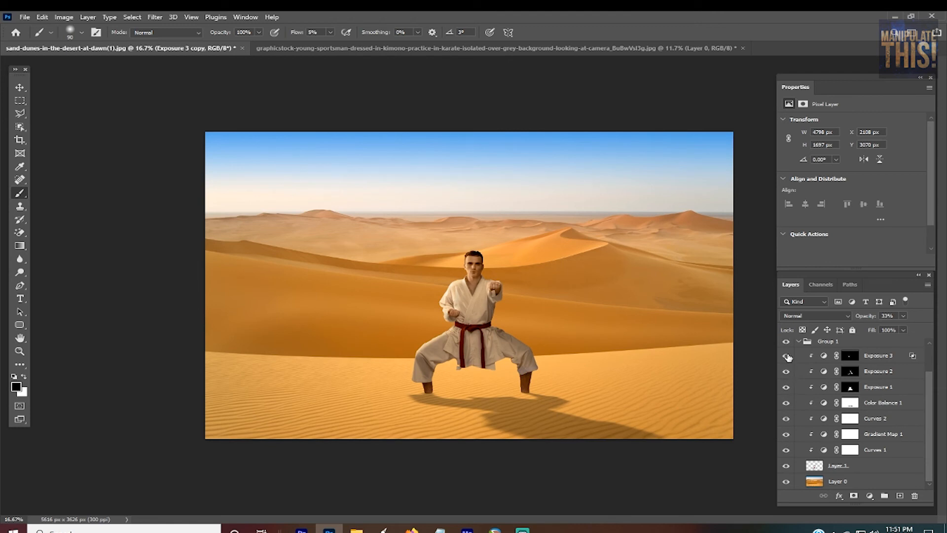
pyautogui.click(787, 356)
pyautogui.click(786, 371)
pyautogui.click(787, 388)
pyautogui.click(787, 419)
pyautogui.click(787, 435)
pyautogui.scroll(2, 814, 394)
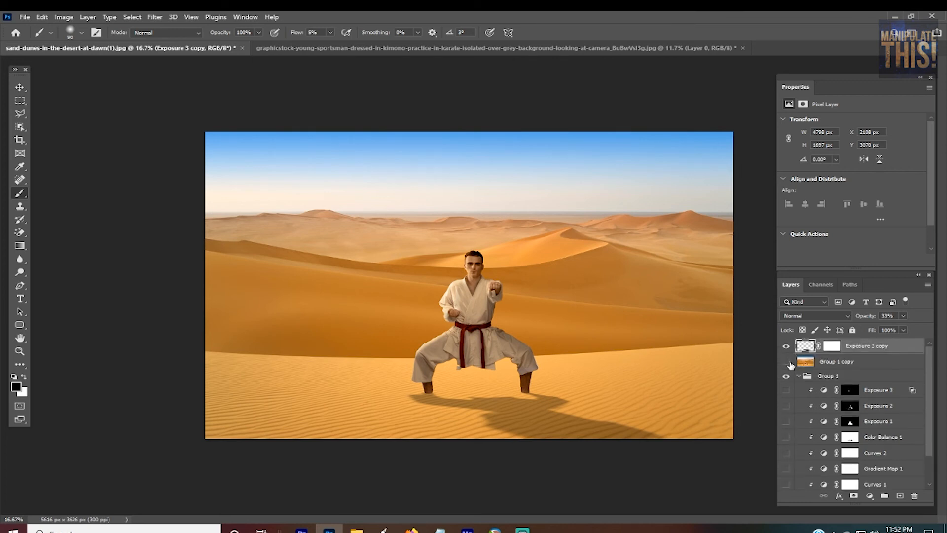
pyautogui.click(787, 345)
pyautogui.click(787, 346)
# Step: Show the adjustment layers again from Curves 1 up to Exposure 3, plus the shadow layer, to compare their effect
pyautogui.scroll(-2, 800, 454)
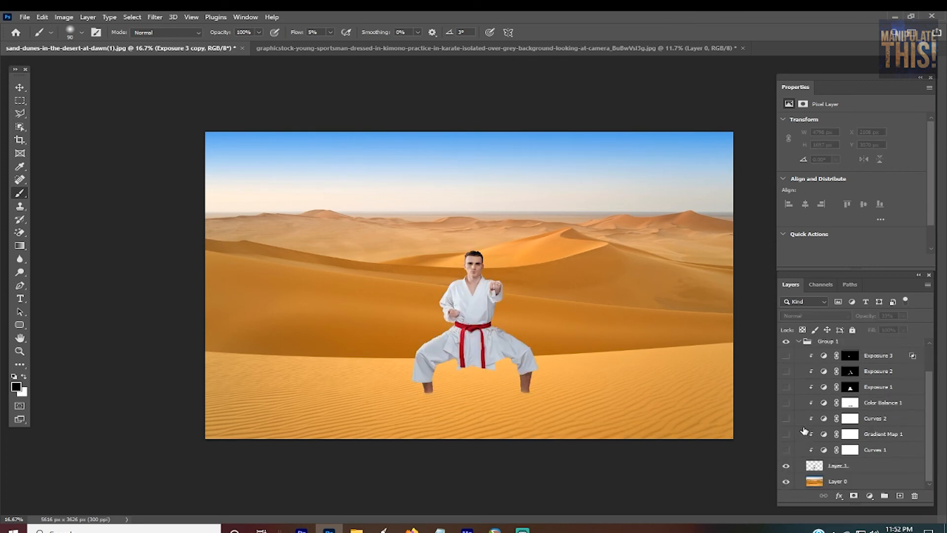
pyautogui.click(786, 450)
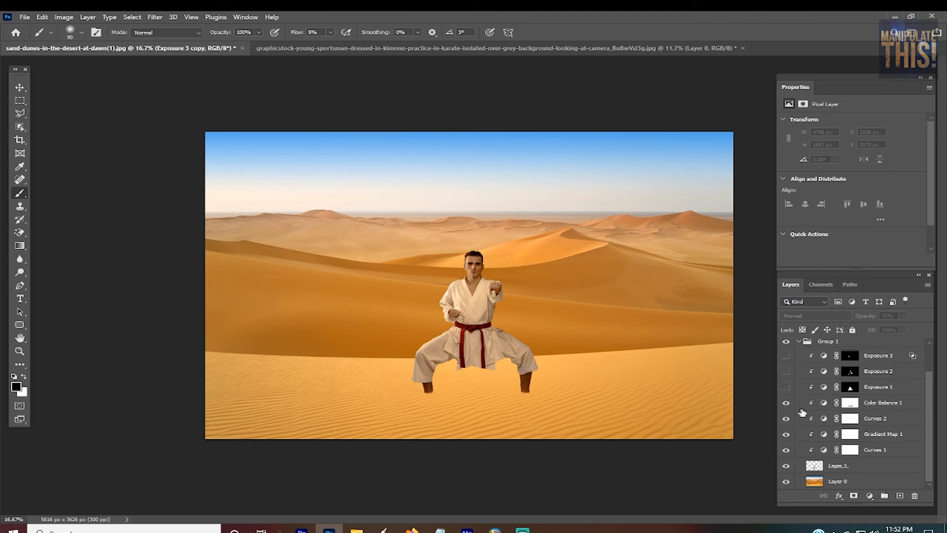
pyautogui.click(786, 387)
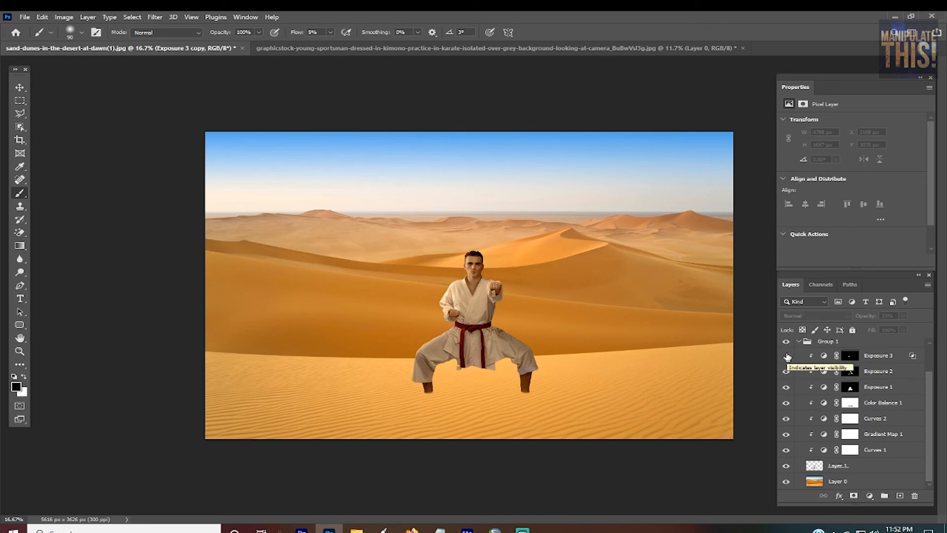
pyautogui.click(787, 355)
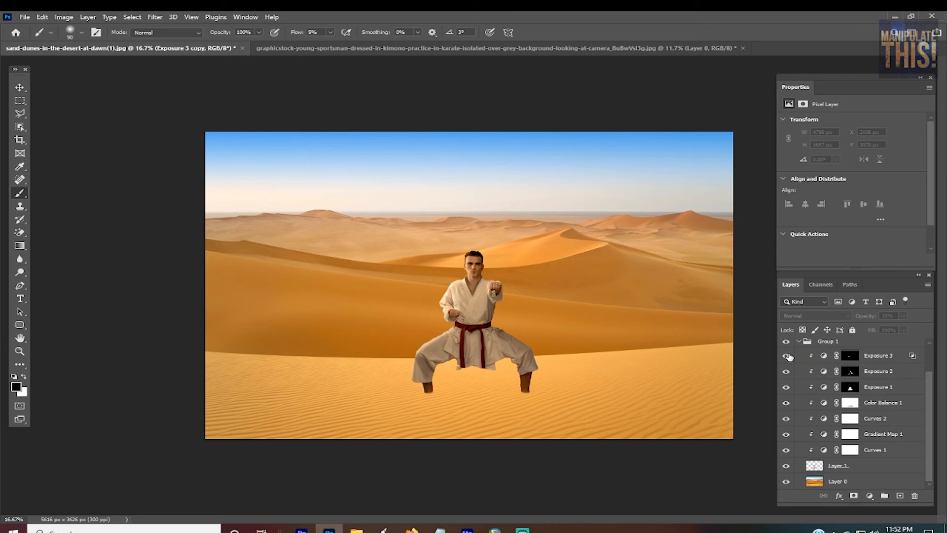
pyautogui.scroll(2, 790, 357)
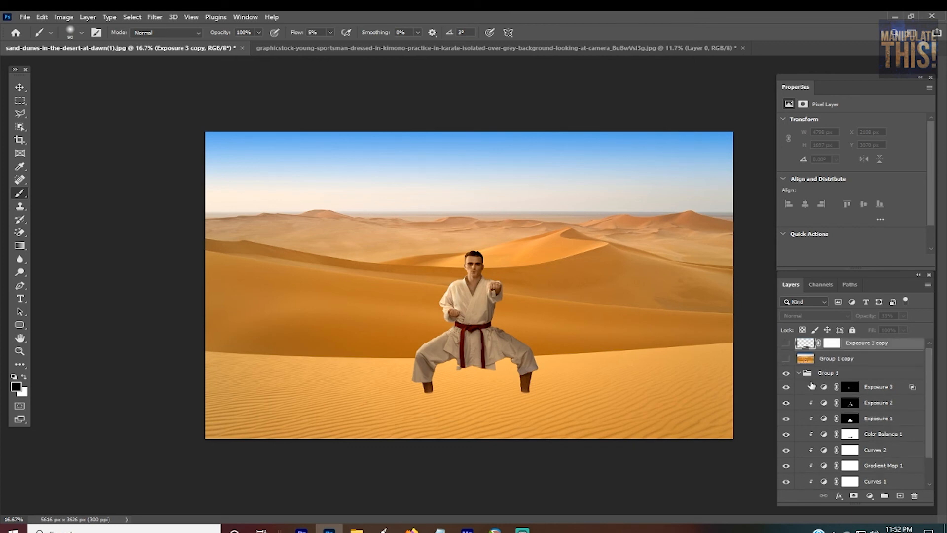
pyautogui.click(787, 347)
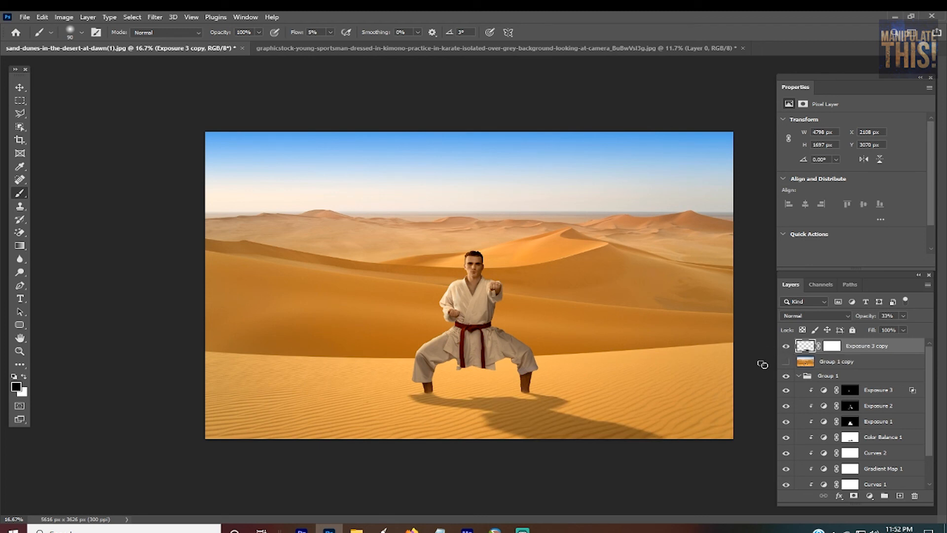
# Step: Duplicate all the layers and merge the duplicates into a single layer at the top of the stack
pyautogui.scroll(-3, 881, 363)
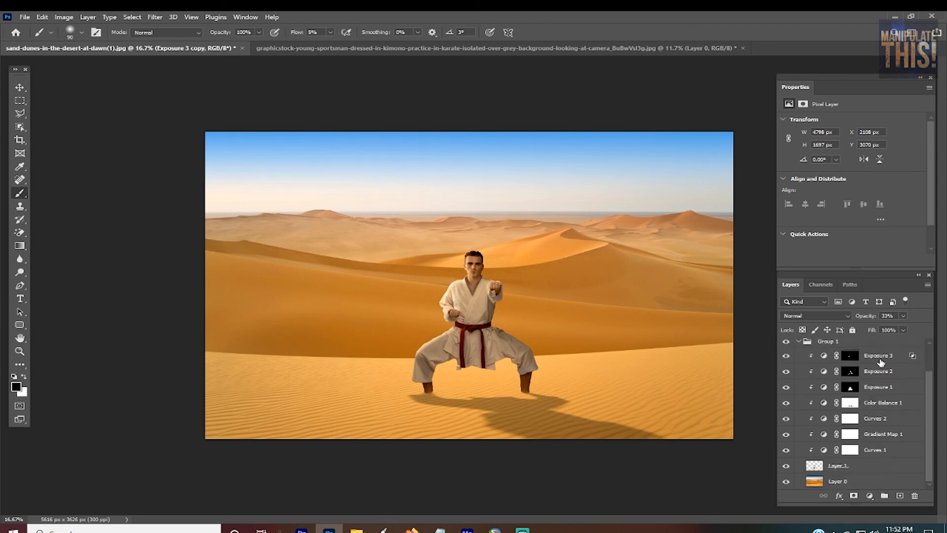
pyautogui.scroll(3, 874, 458)
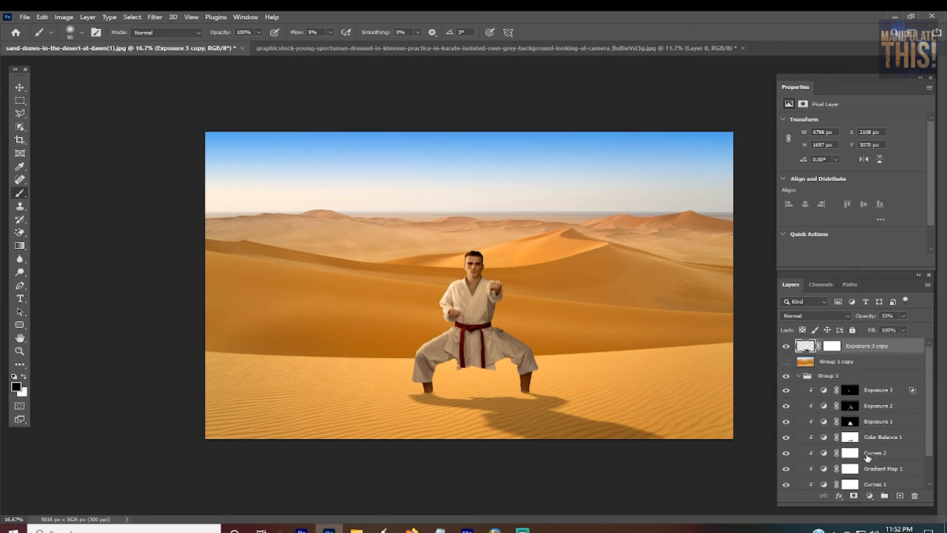
pyautogui.scroll(-3, 865, 419)
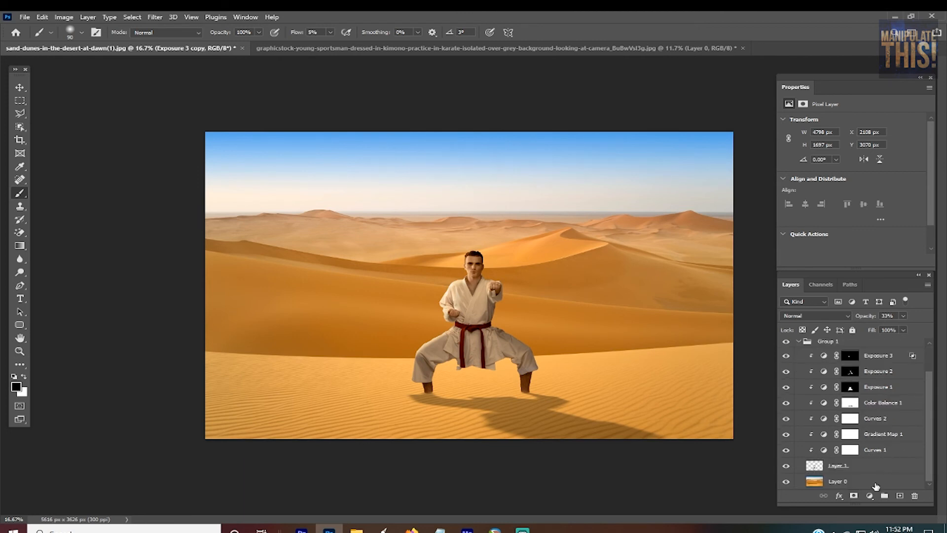
pyautogui.keyDown('shift'); pyautogui.click(876, 487); pyautogui.keyUp('shift')
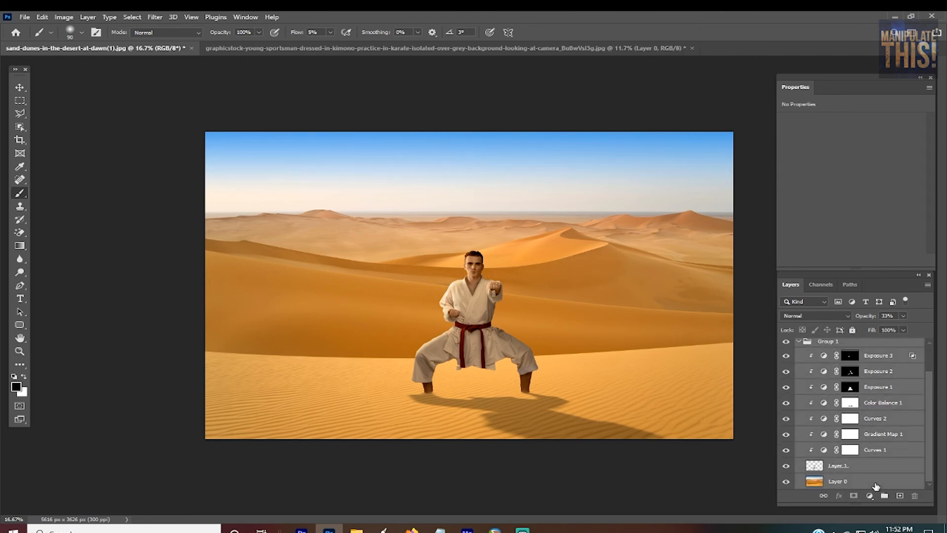
pyautogui.scroll(3, 875, 487)
pyautogui.hotkey('ctrl', 'j')
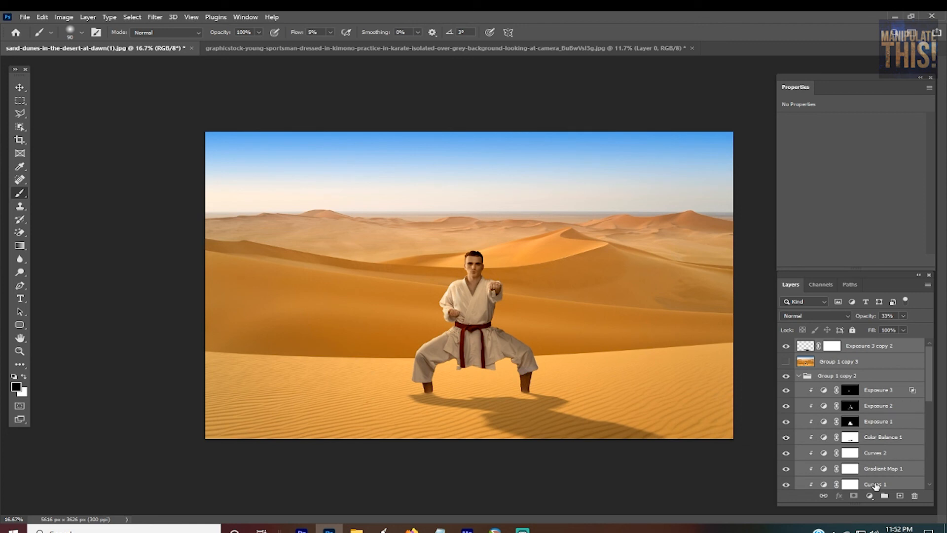
pyautogui.hotkey('ctrl', 'e')
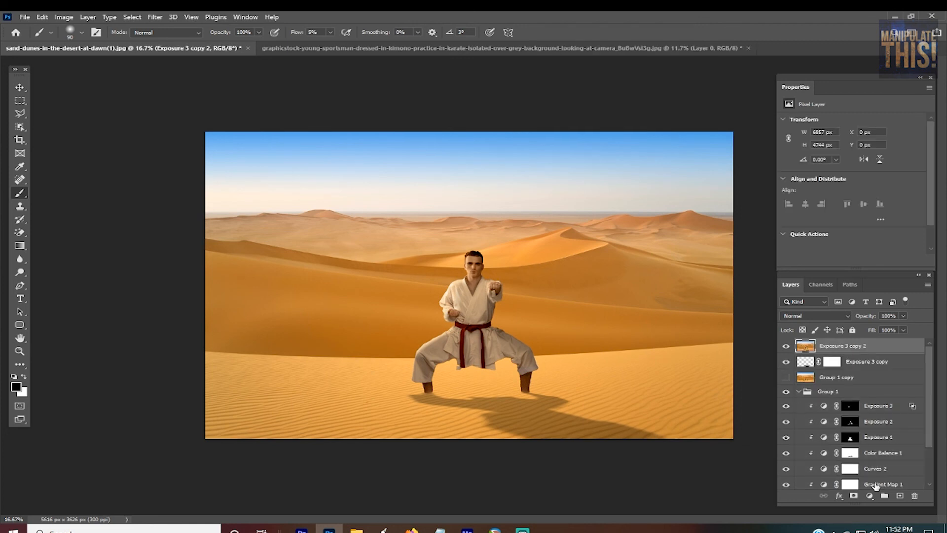
# Step: Hide the original shadow layer and Group 1 beneath the merged layer, and collapse the group
pyautogui.click(786, 362)
pyautogui.click(786, 391)
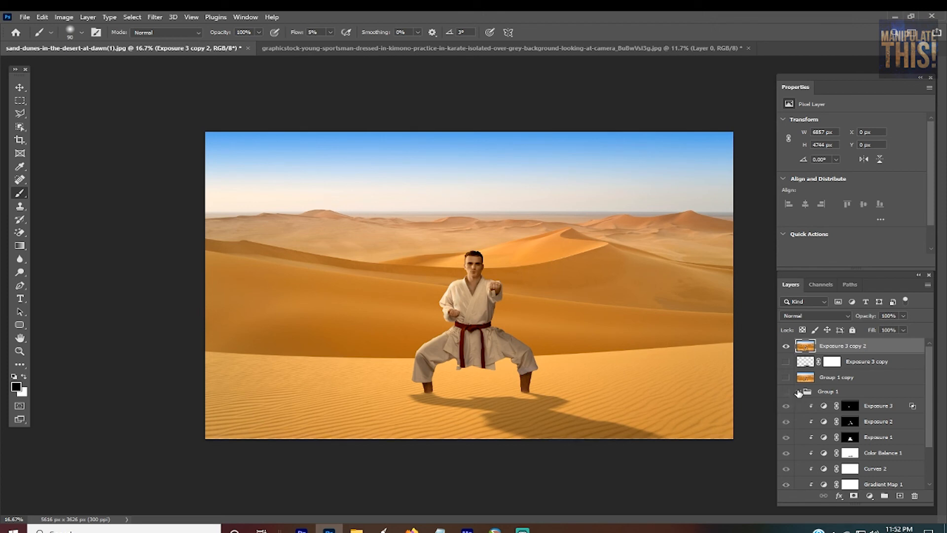
pyautogui.click(798, 391)
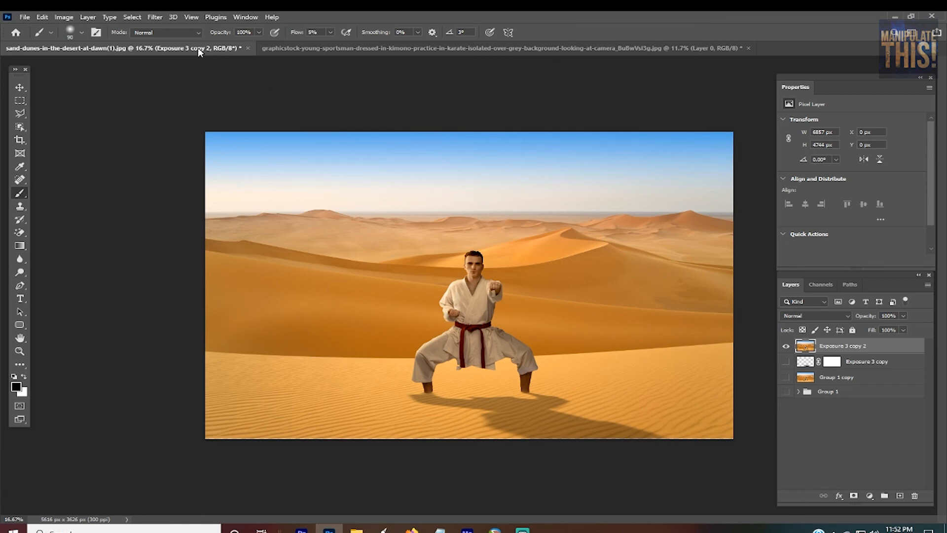
# Step: Open the Camera Raw filter on the merged layer and set Highlights to -100 and Shadows to +100
pyautogui.click(154, 17)
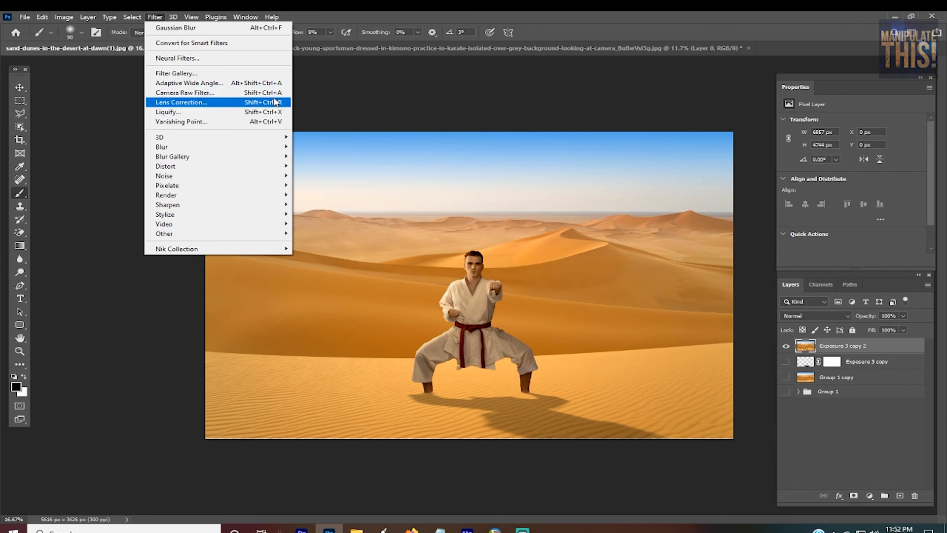
pyautogui.click(476, 18)
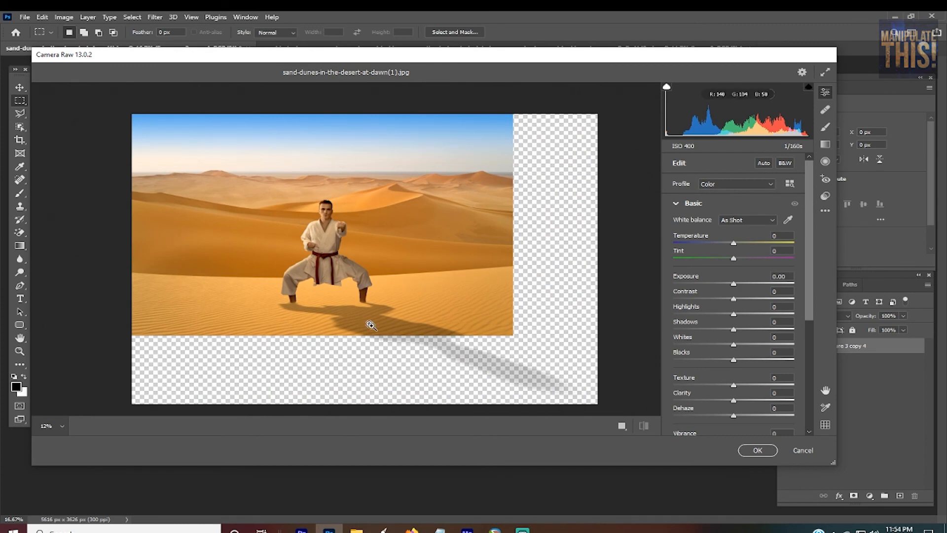
pyautogui.moveTo(305, 308); pyautogui.dragTo(344, 315)
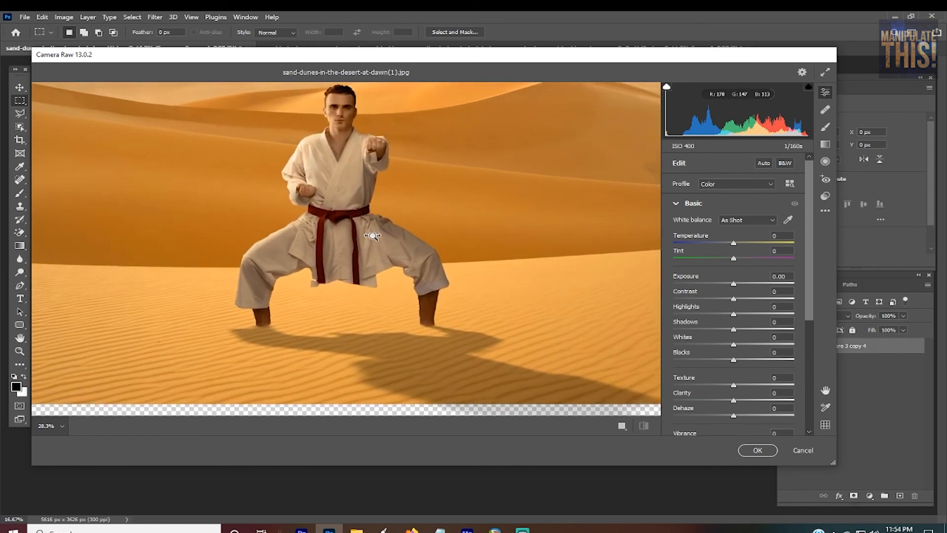
pyautogui.moveTo(375, 274); pyautogui.dragTo(478, 235)
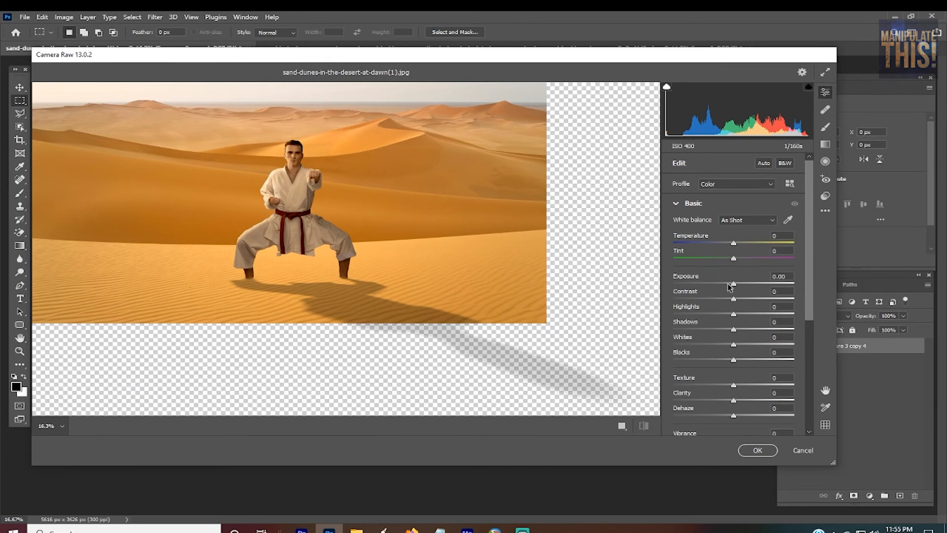
pyautogui.moveTo(736, 314); pyautogui.dragTo(644, 323)
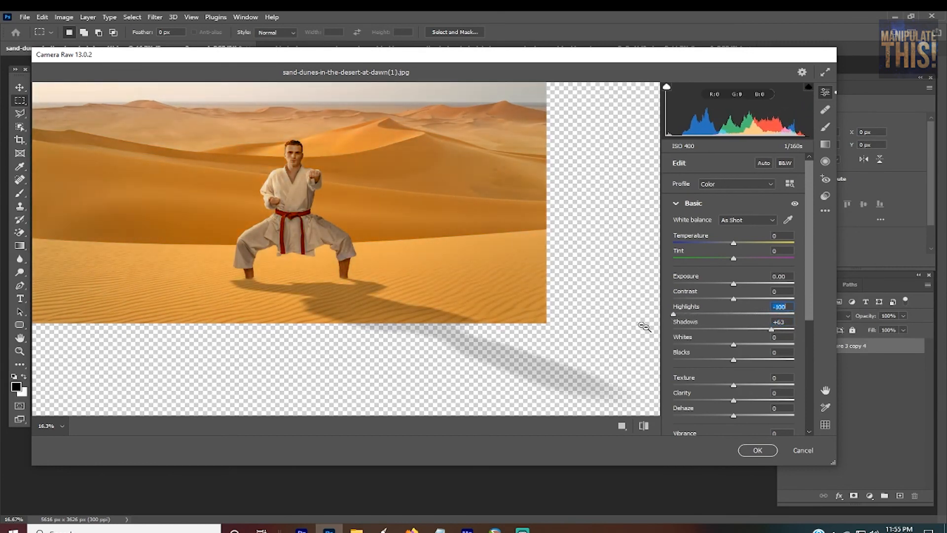
pyautogui.moveTo(777, 329); pyautogui.dragTo(825, 335)
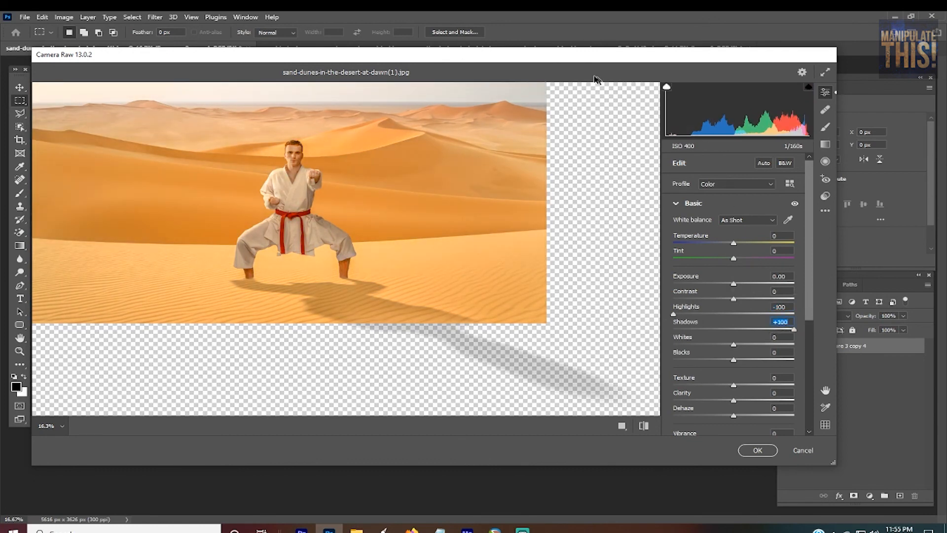
# Step: Set Temperature to +10, Texture to +45, Clarity to +25, Dehaze to +17 and Vibrance to -27 in Camera Raw
pyautogui.moveTo(591, 63); pyautogui.dragTo(658, 100)
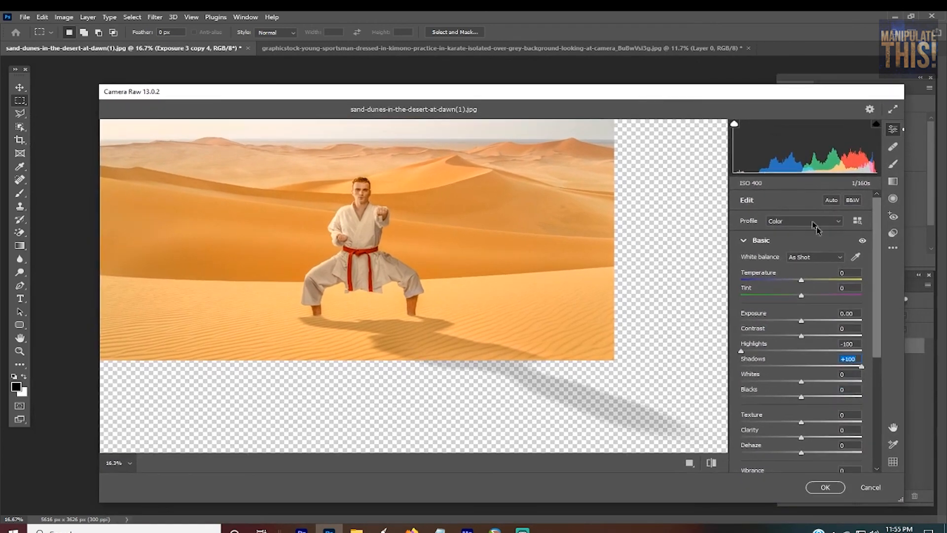
pyautogui.moveTo(802, 284); pyautogui.dragTo(809, 284)
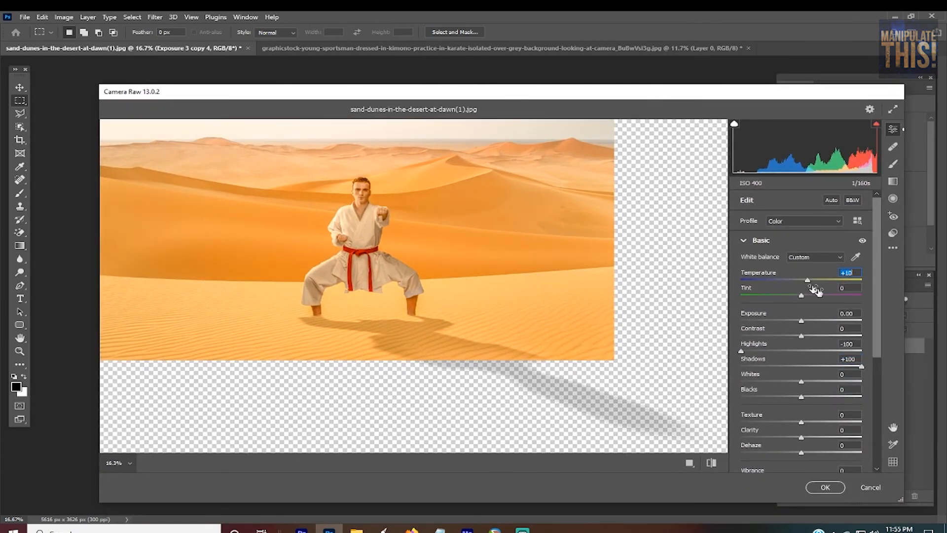
pyautogui.scroll(-5, 812, 286)
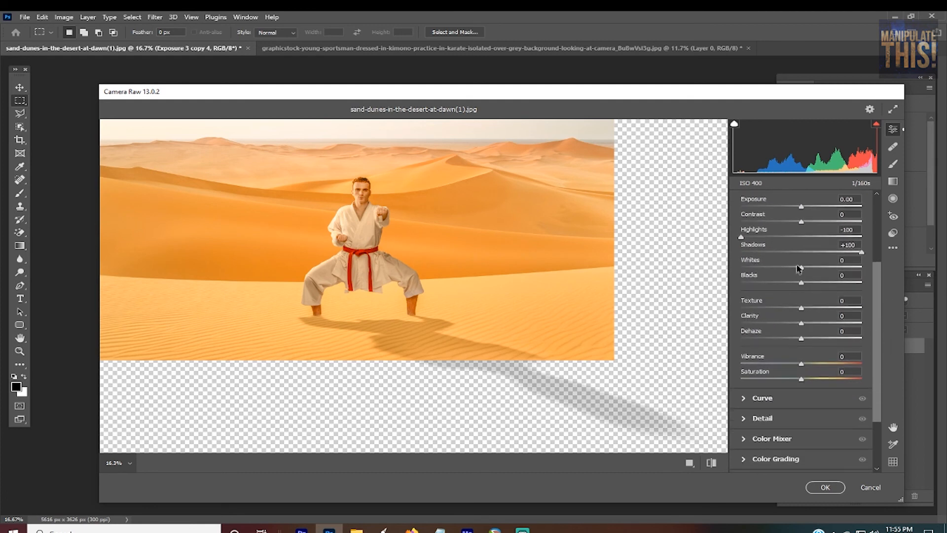
pyautogui.moveTo(801, 307); pyautogui.dragTo(787, 379)
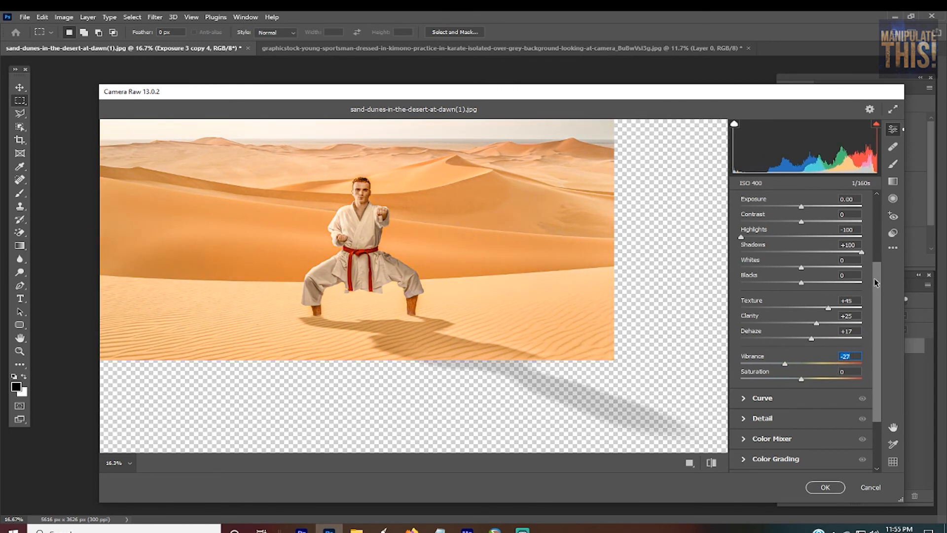
# Step: Darken the parametric curve with Highlights at -45, Lights at -39 and Darks at -51
pyautogui.scroll(-3, 786, 365)
pyautogui.click(745, 321)
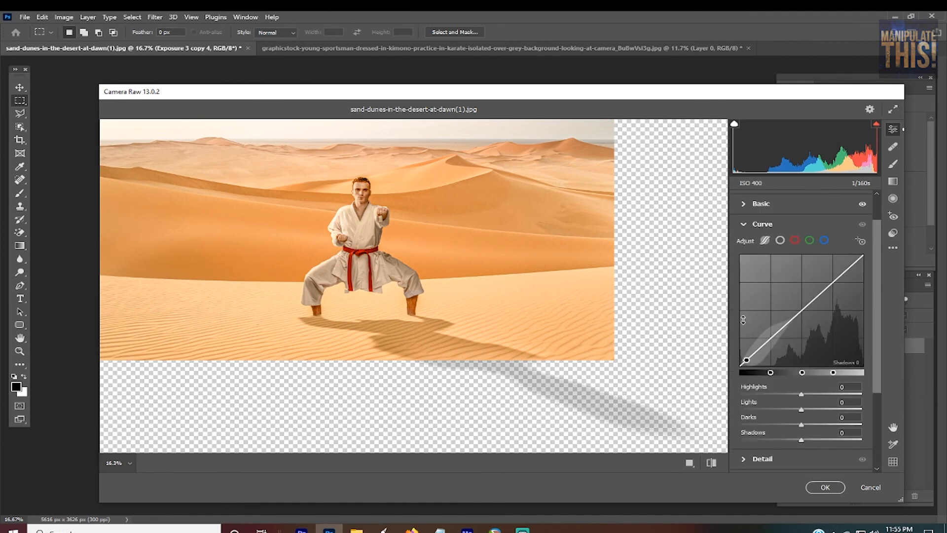
pyautogui.moveTo(777, 339); pyautogui.dragTo(778, 347)
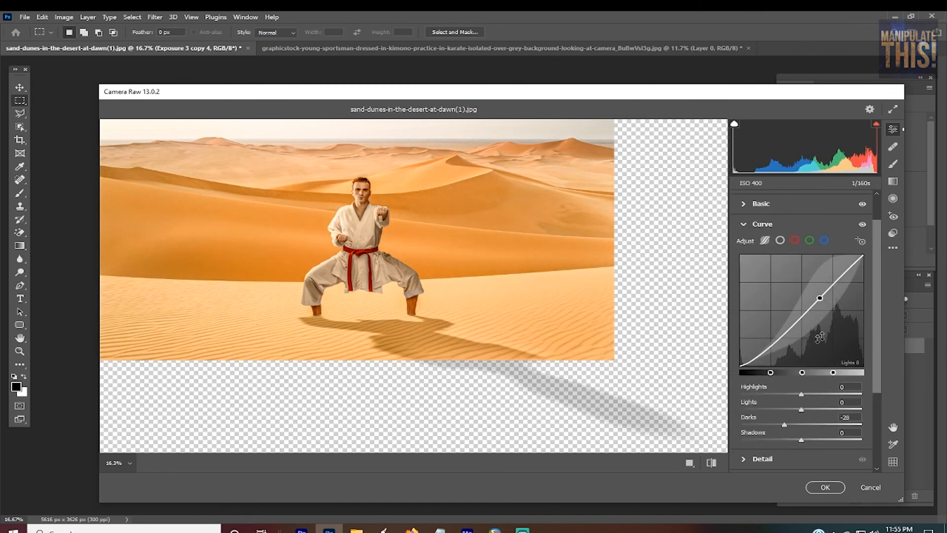
pyautogui.moveTo(827, 291); pyautogui.dragTo(803, 326)
pyautogui.moveTo(847, 271); pyautogui.dragTo(852, 278)
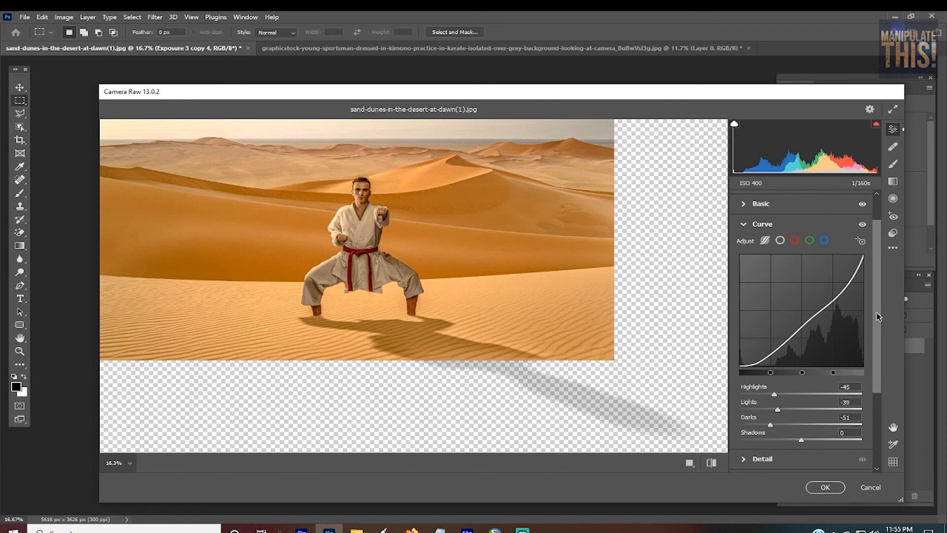
# Step: Set the Camera Raw detail Sharpening to 86
pyautogui.moveTo(877, 318); pyautogui.dragTo(874, 377)
pyautogui.click(762, 362)
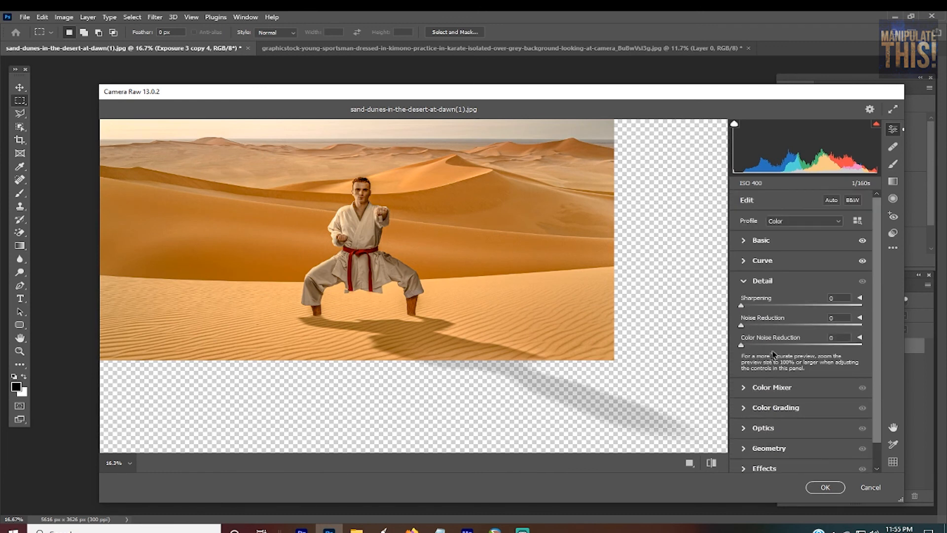
pyautogui.moveTo(742, 306); pyautogui.dragTo(888, 327)
pyautogui.moveTo(861, 321); pyautogui.dragTo(812, 316)
# Step: Set the Color Mixer luminance to +37 for Reds, -13 for Oranges and +13 for Yellows
pyautogui.scroll(-1, 812, 315)
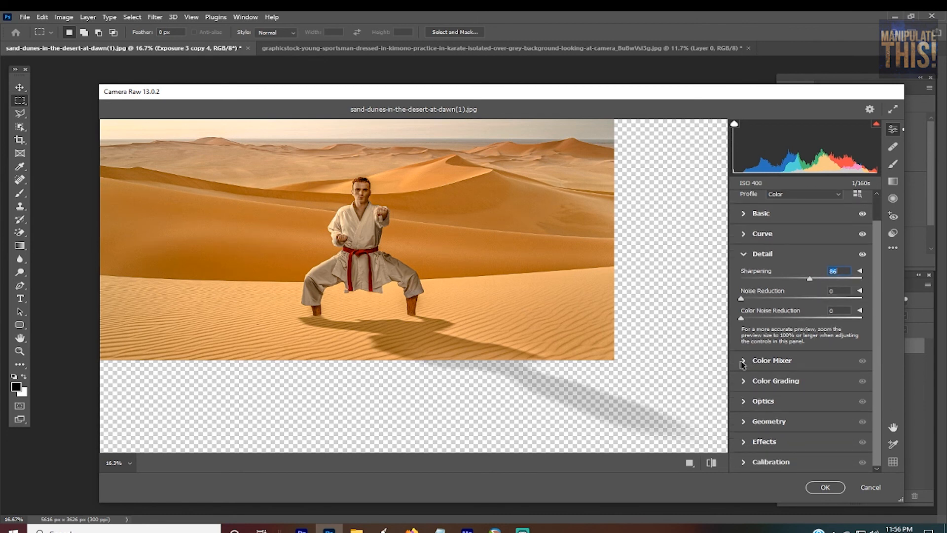
pyautogui.click(742, 364)
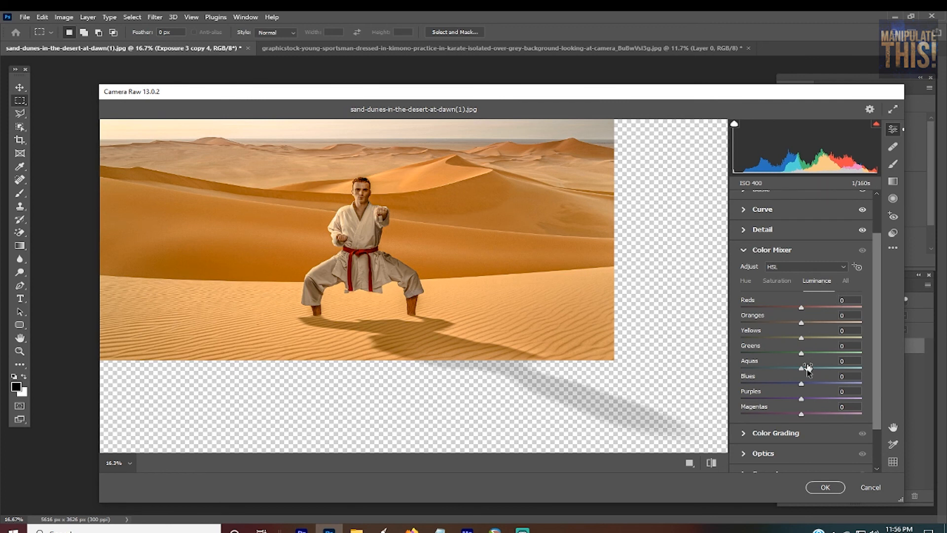
pyautogui.click(782, 285)
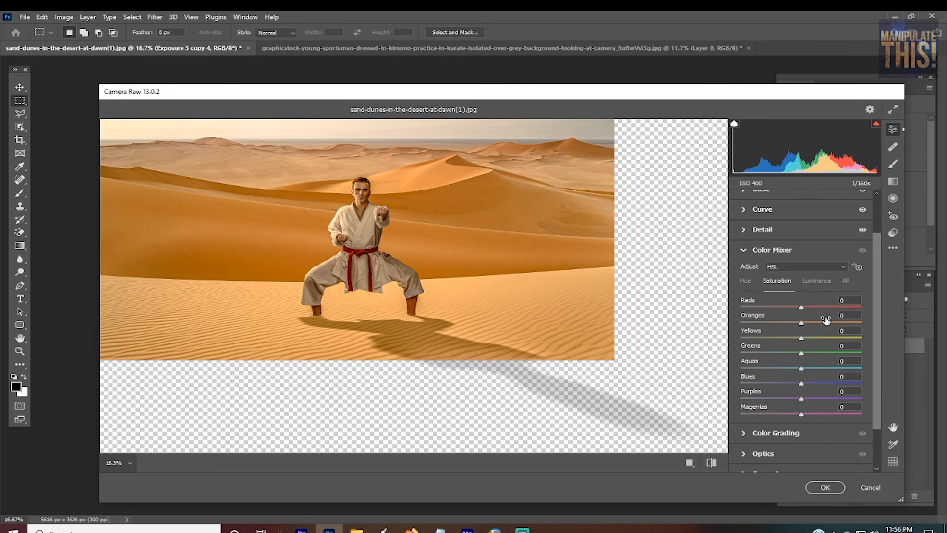
pyautogui.click(748, 285)
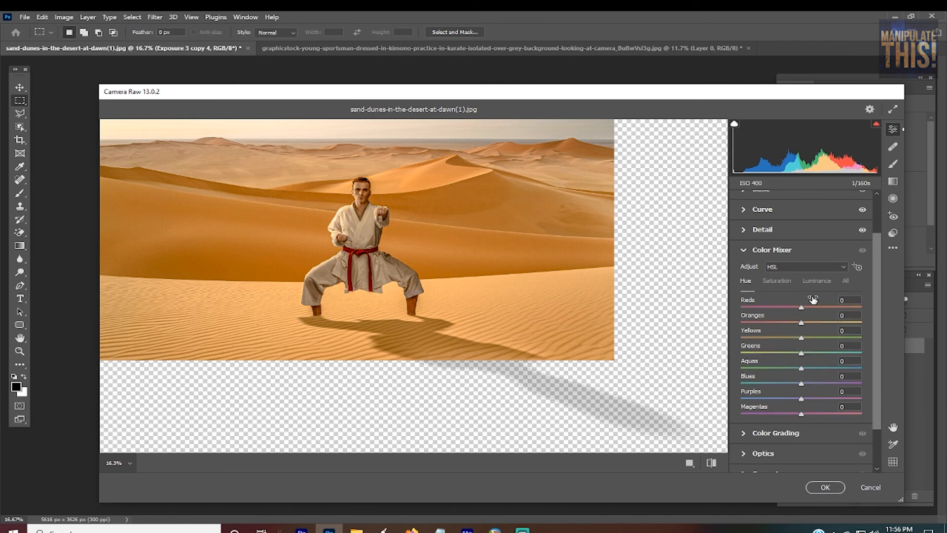
pyautogui.click(818, 281)
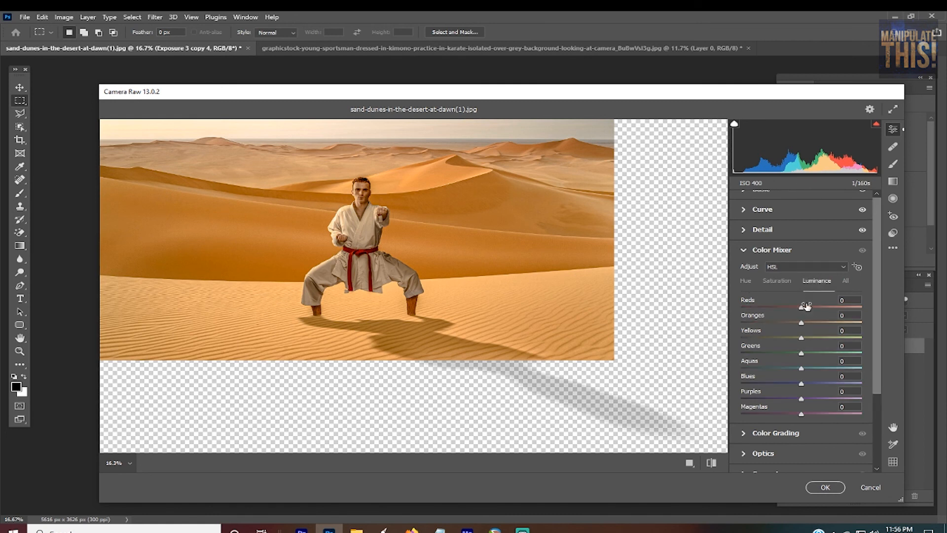
pyautogui.moveTo(803, 308); pyautogui.dragTo(810, 339)
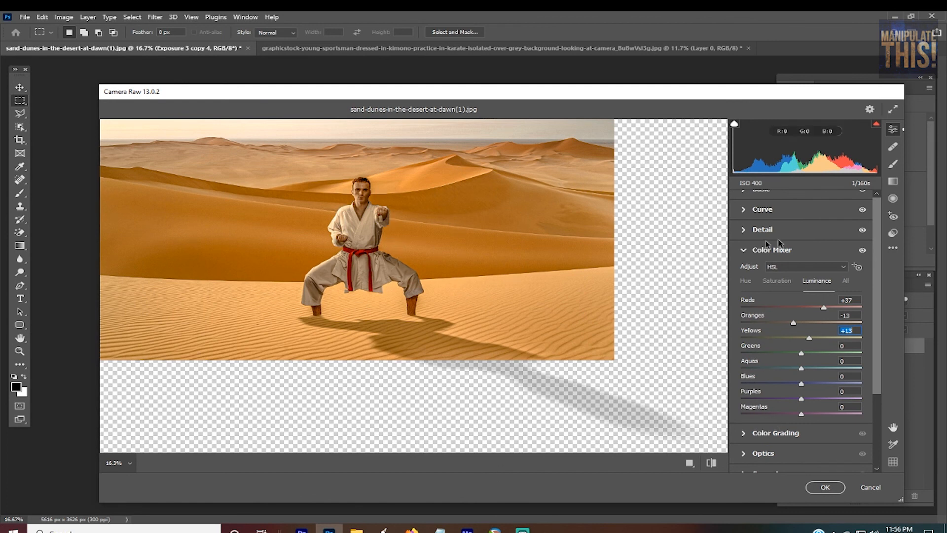
# Step: Set the Color Mixer saturation to +26 for Reds, -21 for Oranges and +15 for Yellows
pyautogui.click(789, 281)
pyautogui.moveTo(816, 305); pyautogui.dragTo(811, 337)
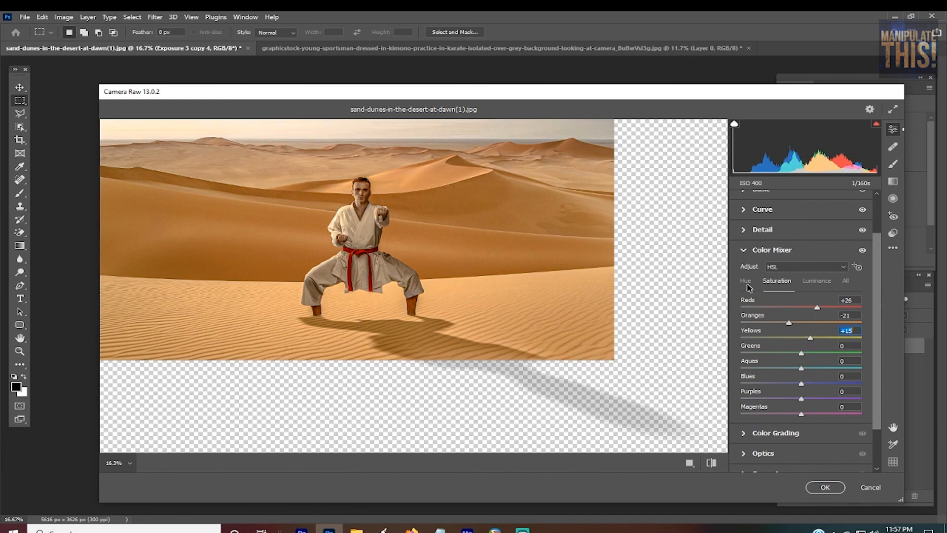
pyautogui.click(747, 284)
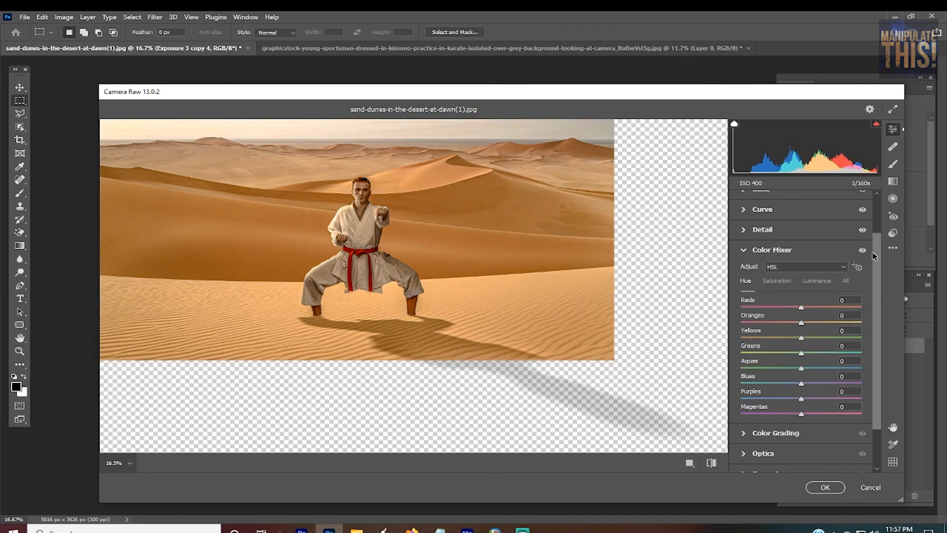
pyautogui.scroll(-2, 878, 296)
pyautogui.click(781, 382)
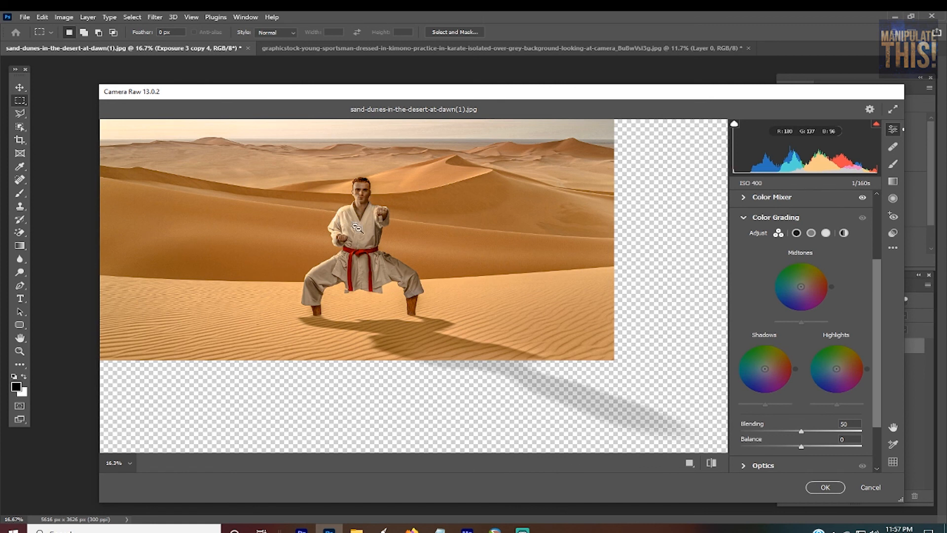
pyautogui.click(748, 217)
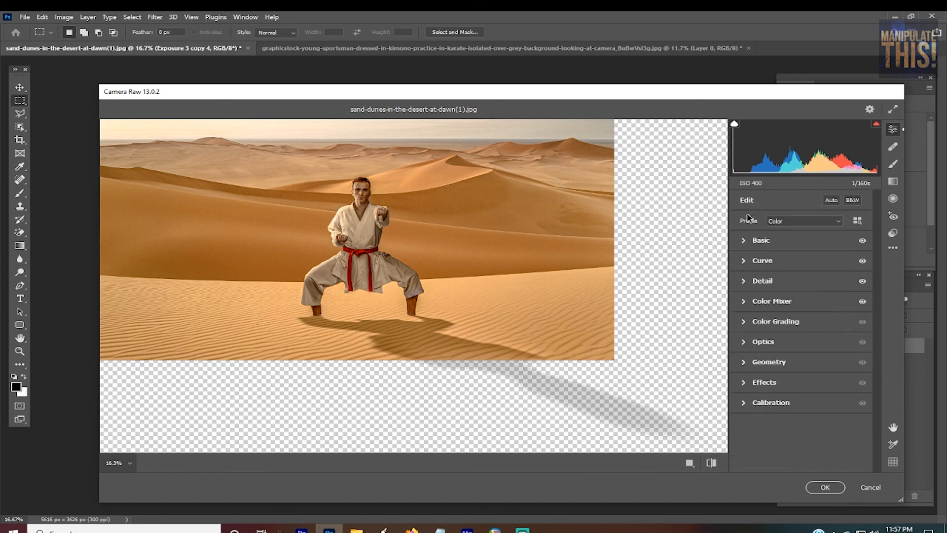
# Step: Set the Optics Vignette to -64 and add Grain of 21 in the Effects settings
pyautogui.click(745, 345)
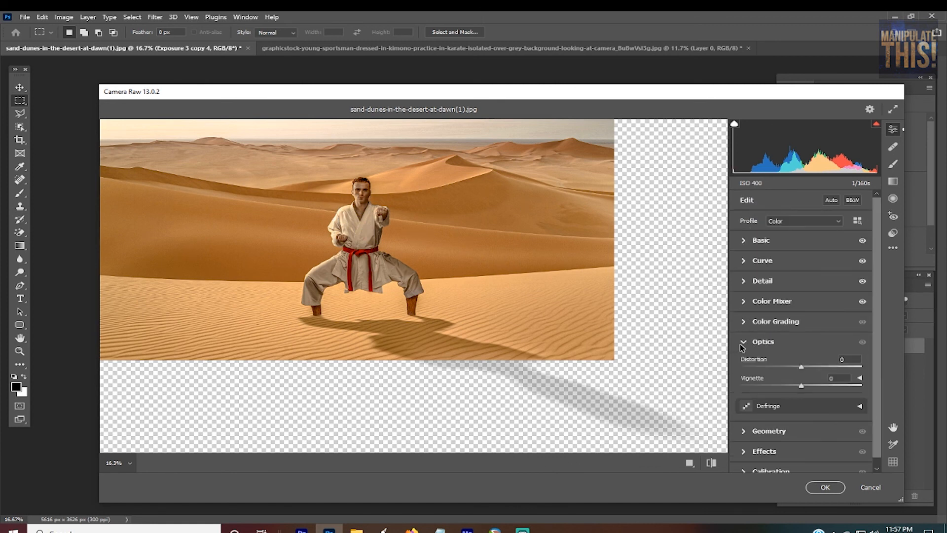
pyautogui.moveTo(801, 386); pyautogui.dragTo(760, 390)
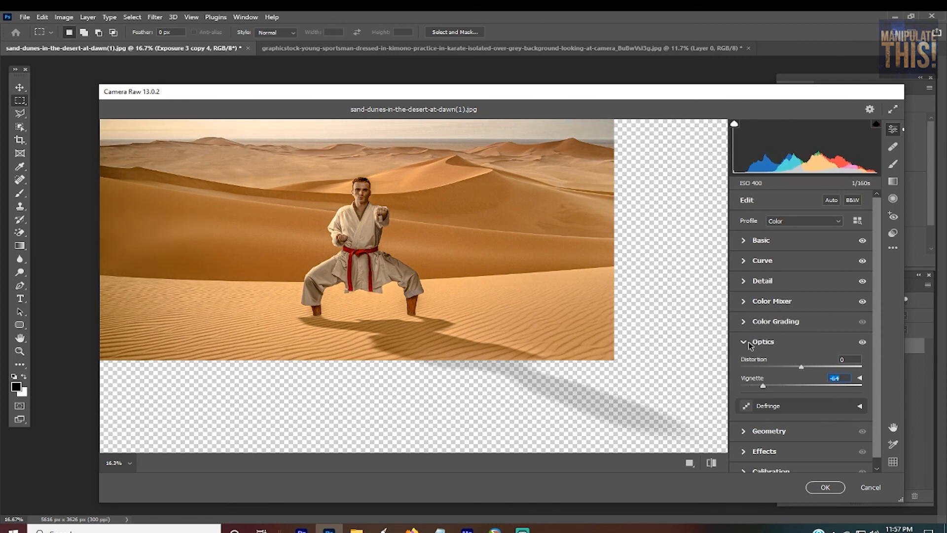
pyautogui.click(740, 345)
pyautogui.click(746, 383)
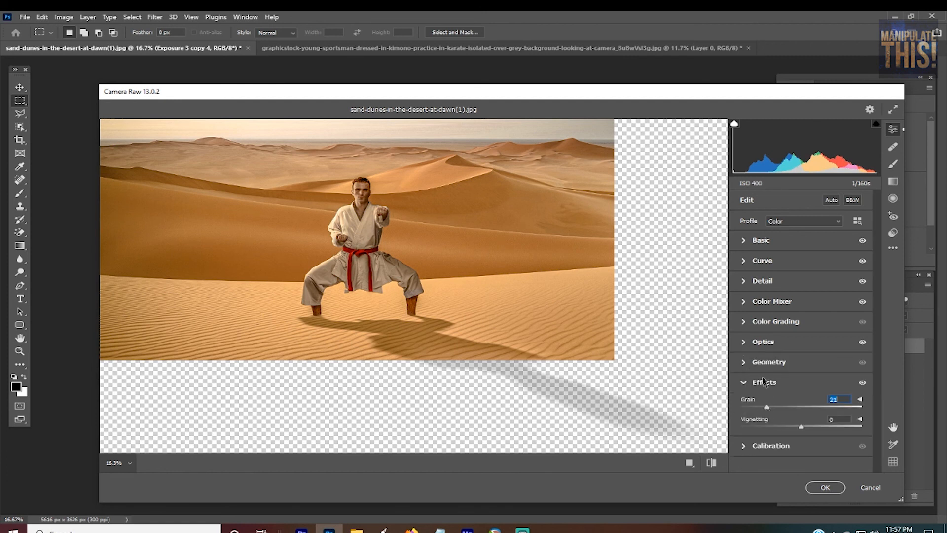
pyautogui.click(748, 386)
# Step: Look over the Calibration and Geometry settings and apply the Camera Raw grade to the merged layer
pyautogui.click(746, 402)
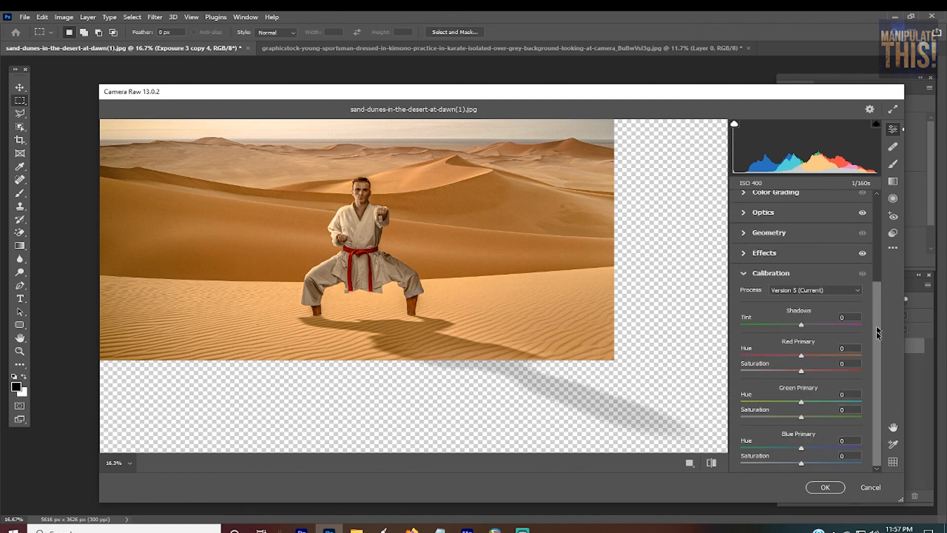
pyautogui.click(808, 288)
pyautogui.click(780, 290)
pyautogui.click(747, 274)
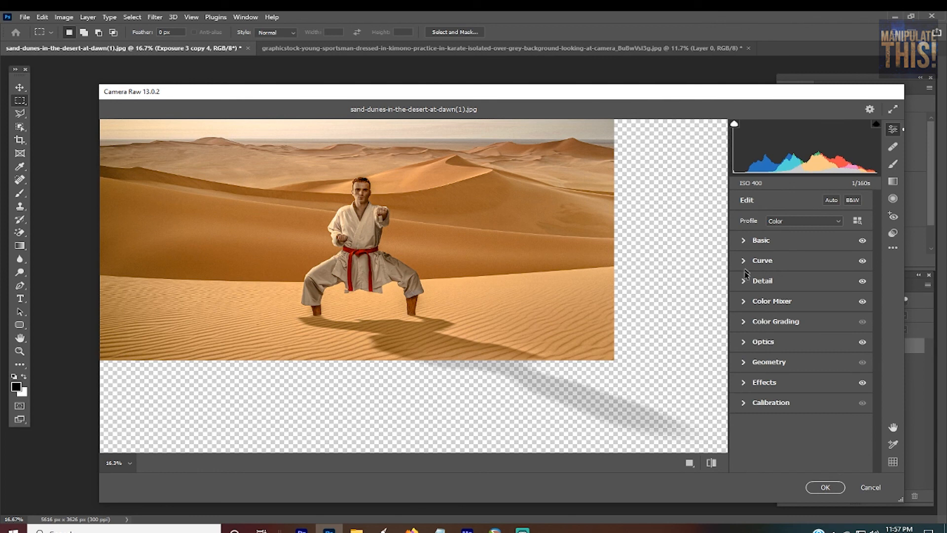
pyautogui.click(745, 363)
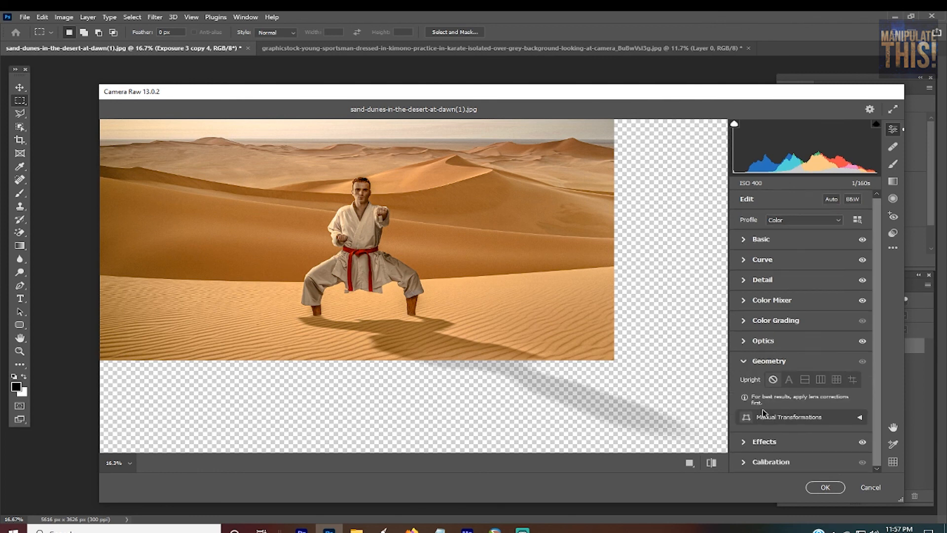
pyautogui.click(746, 361)
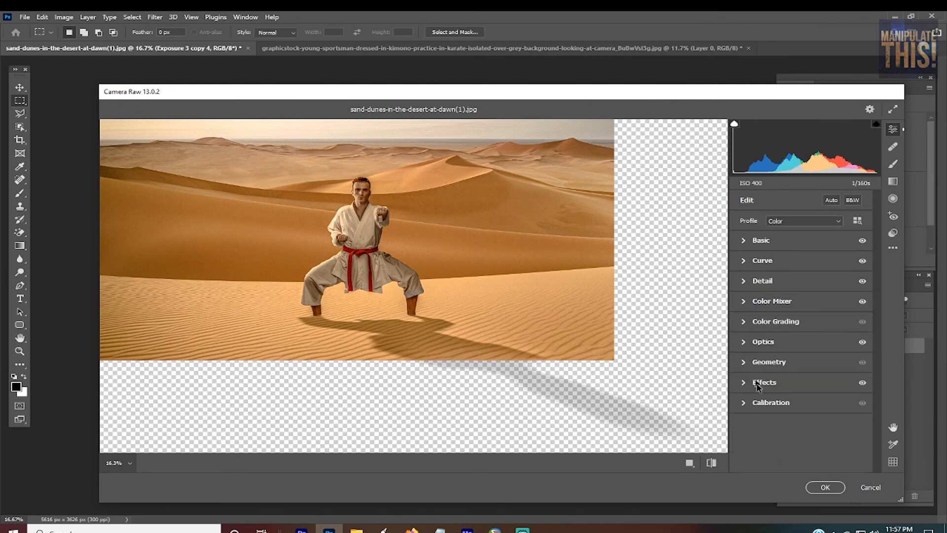
pyautogui.click(825, 487)
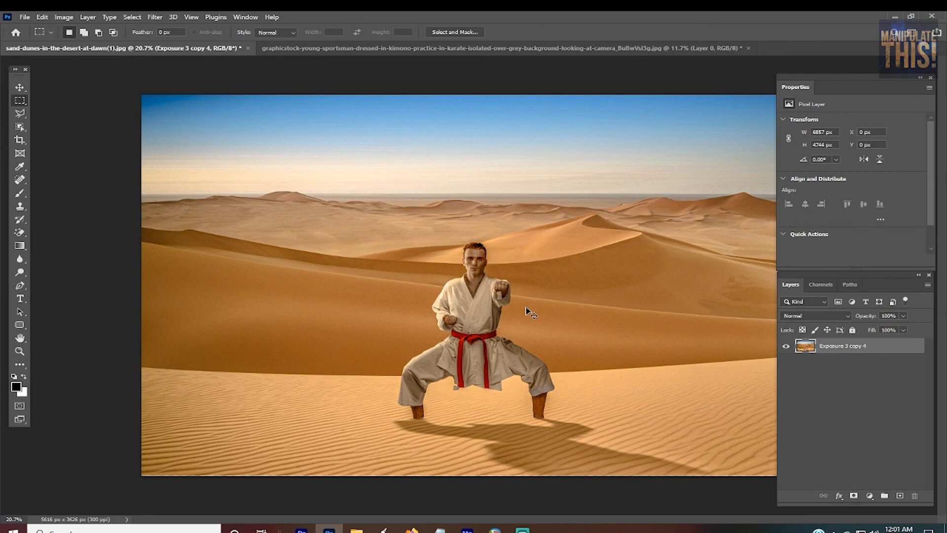
# Step: Examine the graded image up close around the karate man's face, fists and jacket
pyautogui.hotkey('ctrl', '+')
pyautogui.hotkey('ctrl', '+')
pyautogui.hotkey('ctrl', '+')
pyautogui.hotkey('ctrl', '+')
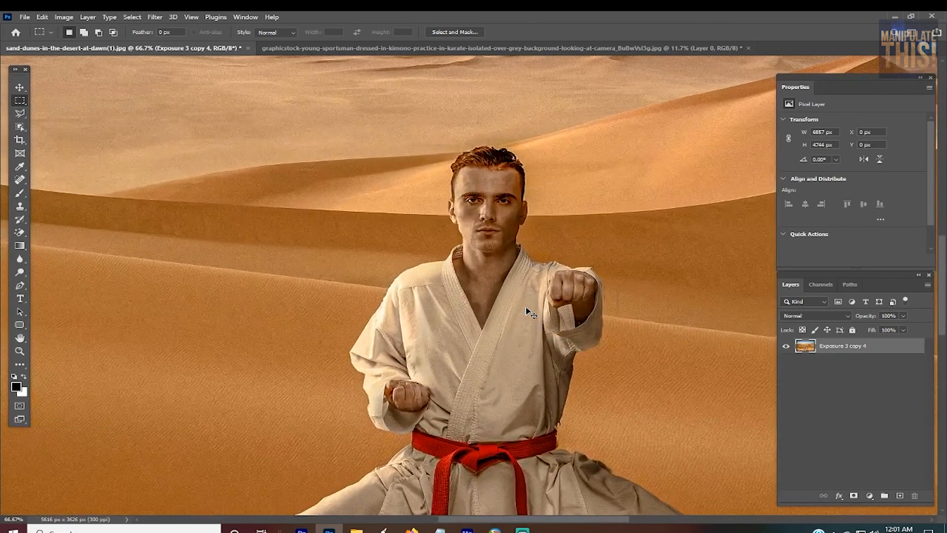
pyautogui.hotkey('ctrl', '-')
pyautogui.hotkey('ctrl', '-')
pyautogui.hotkey('ctrl', '+')
pyautogui.hotkey('ctrl', '+')
pyautogui.hotkey('ctrl', '+')
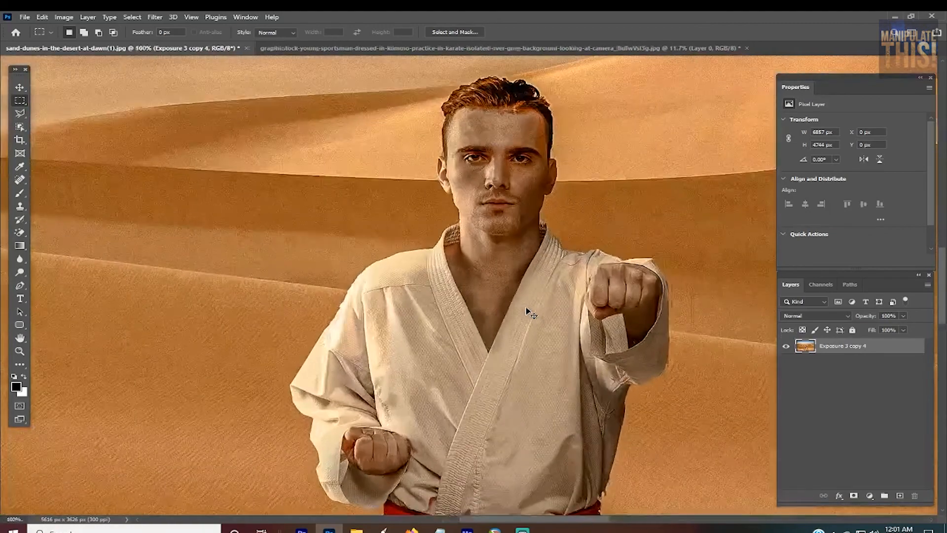
pyautogui.hotkey('ctrl', '+')
pyautogui.hotkey('ctrl', '-')
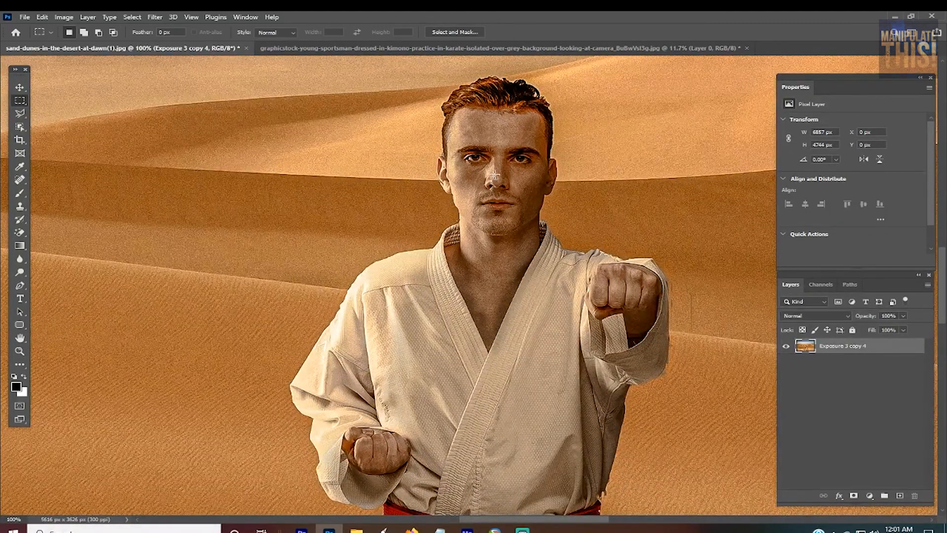
pyautogui.scroll(2, 495, 174)
pyautogui.scroll(-2, 508, 165)
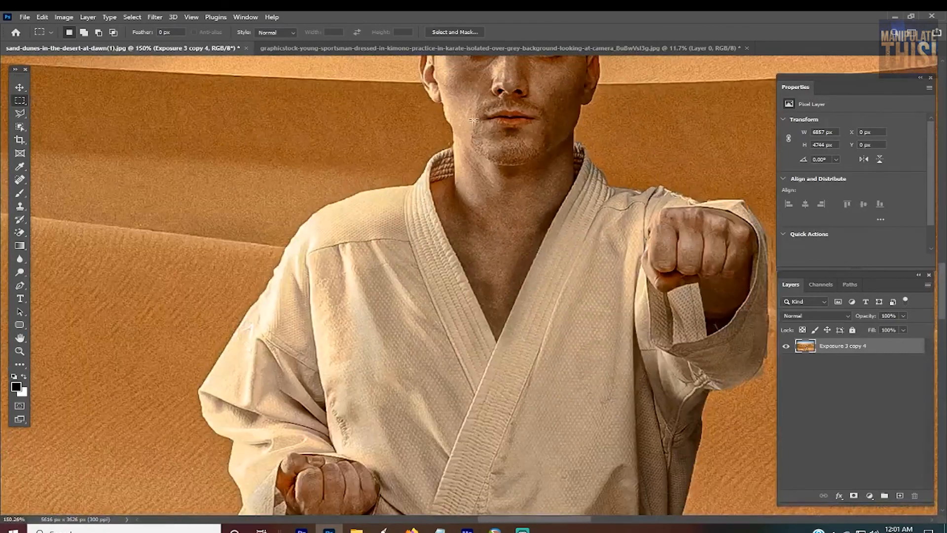
pyautogui.hotkey('ctrl', '-')
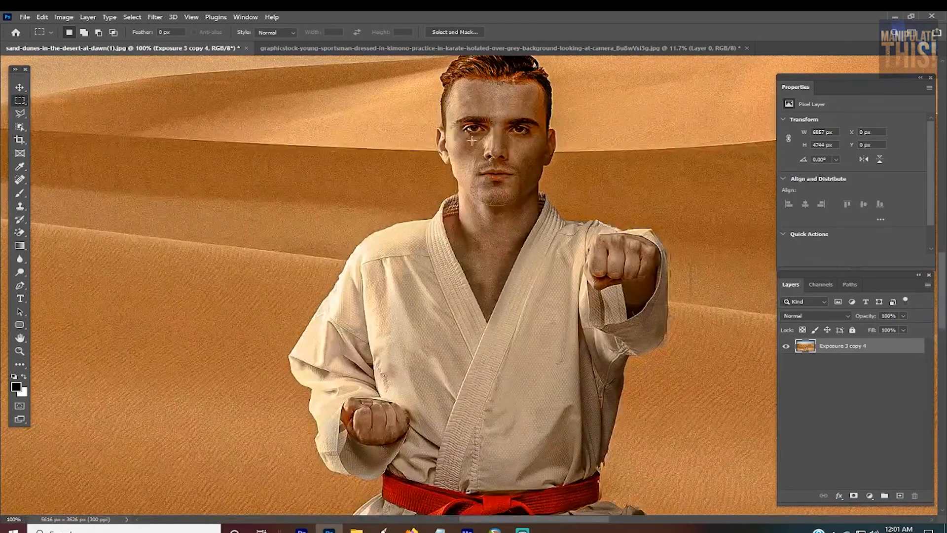
pyautogui.hotkey('ctrl', '-')
pyautogui.hotkey('ctrl', '-')
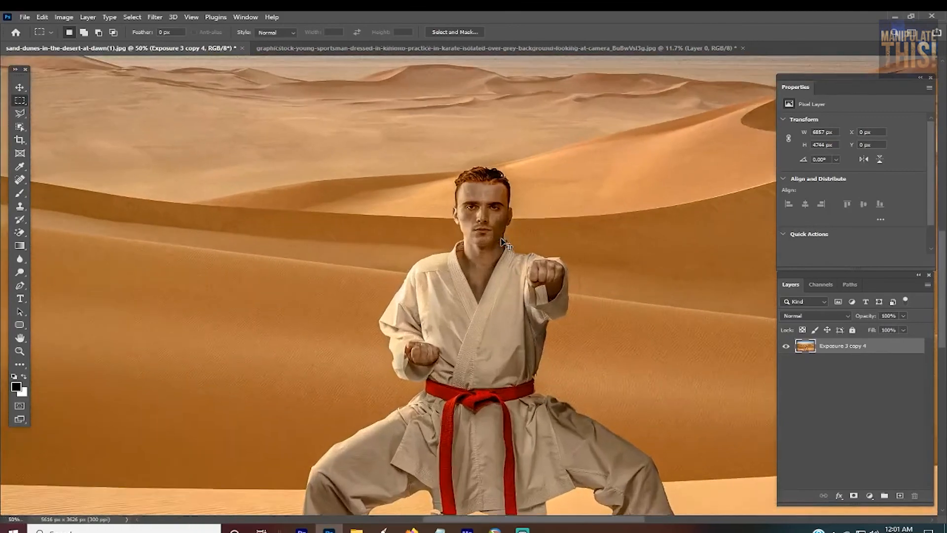
pyautogui.hotkey('ctrl', '-')
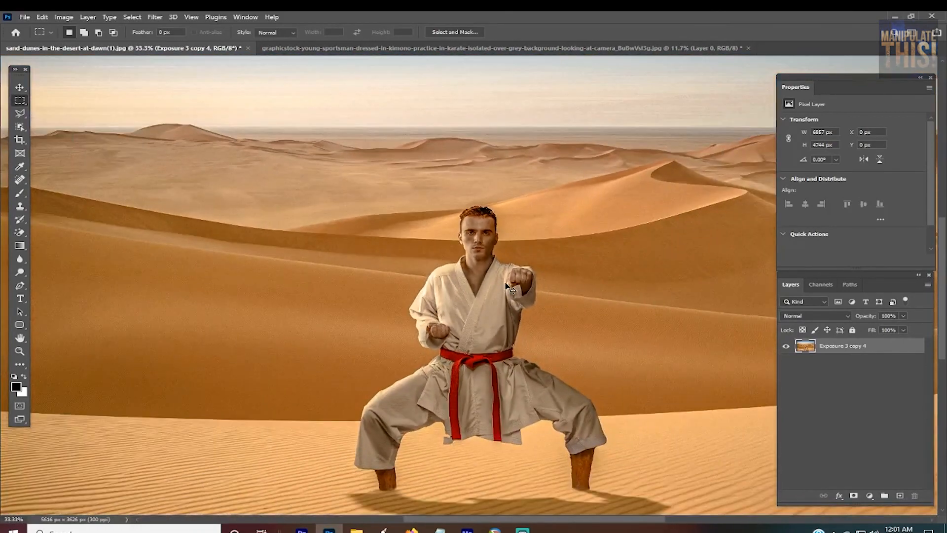
# Step: Examine the man's legs, his contact with the sand and the cast shadow, and review the whole composite
pyautogui.hotkey('ctrl', '-')
pyautogui.hotkey('ctrl', '+')
pyautogui.scroll(7, 595, 492)
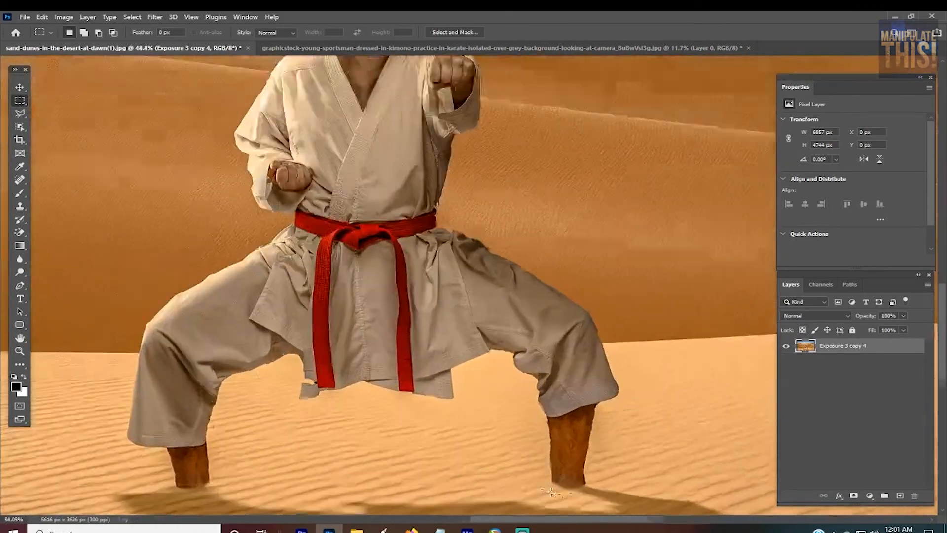
pyautogui.scroll(6, 552, 492)
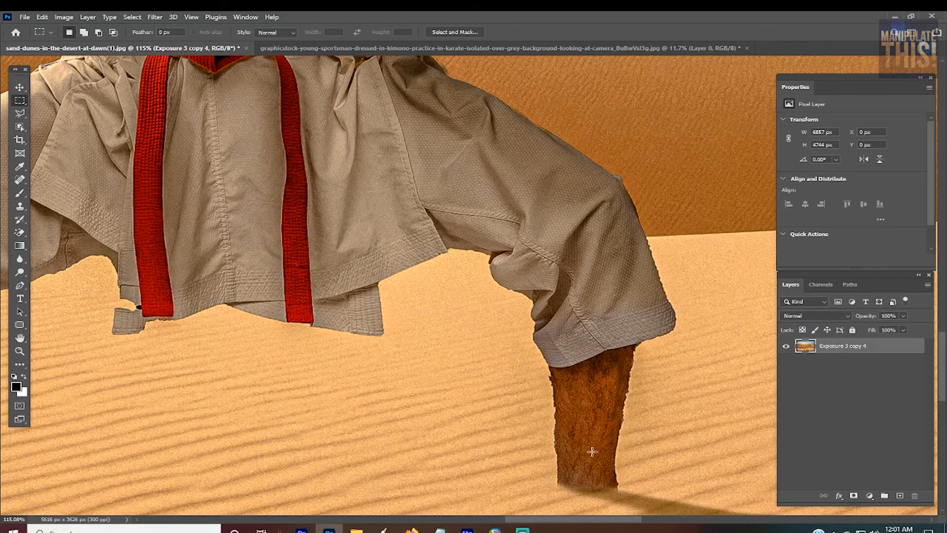
pyautogui.scroll(-5, 592, 452)
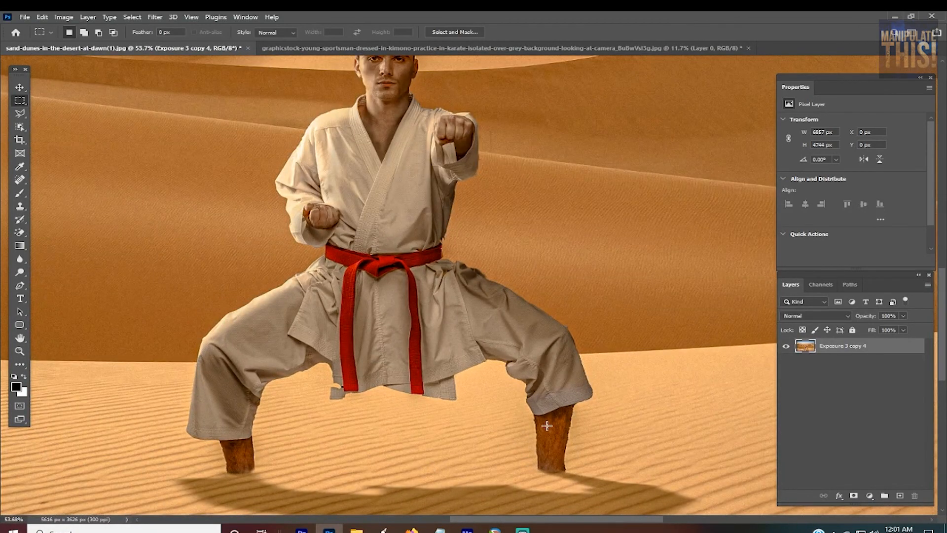
pyautogui.scroll(-1, 554, 427)
pyautogui.scroll(-1, 525, 389)
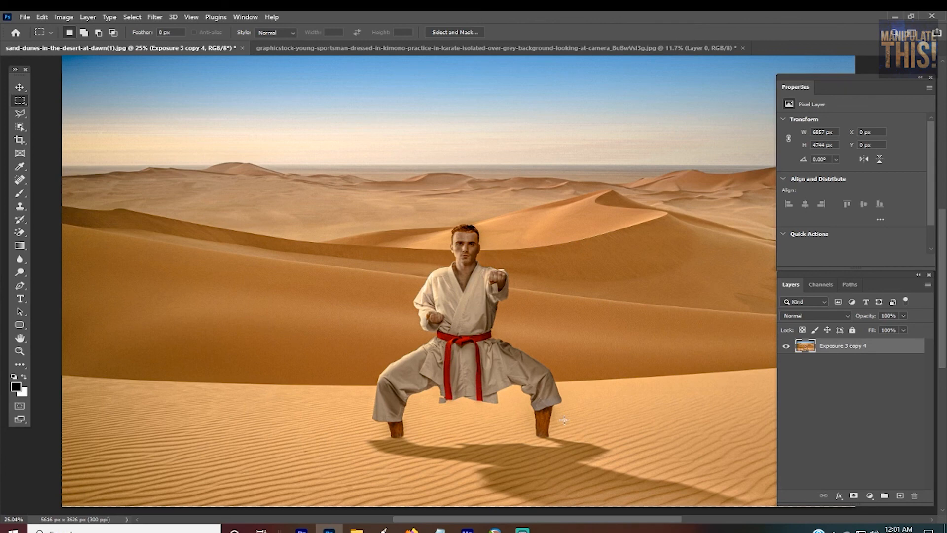
pyautogui.scroll(-1, 564, 420)
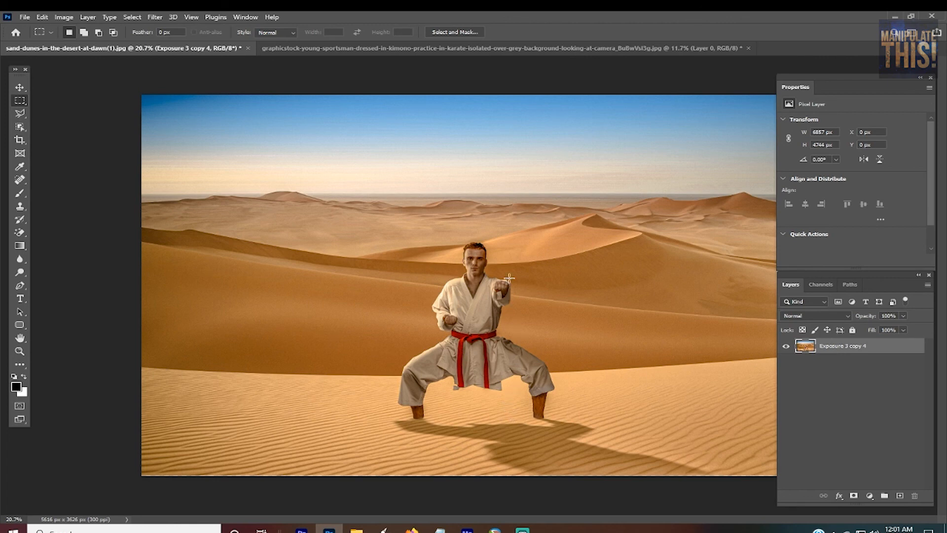
pyautogui.scroll(2, 469, 321)
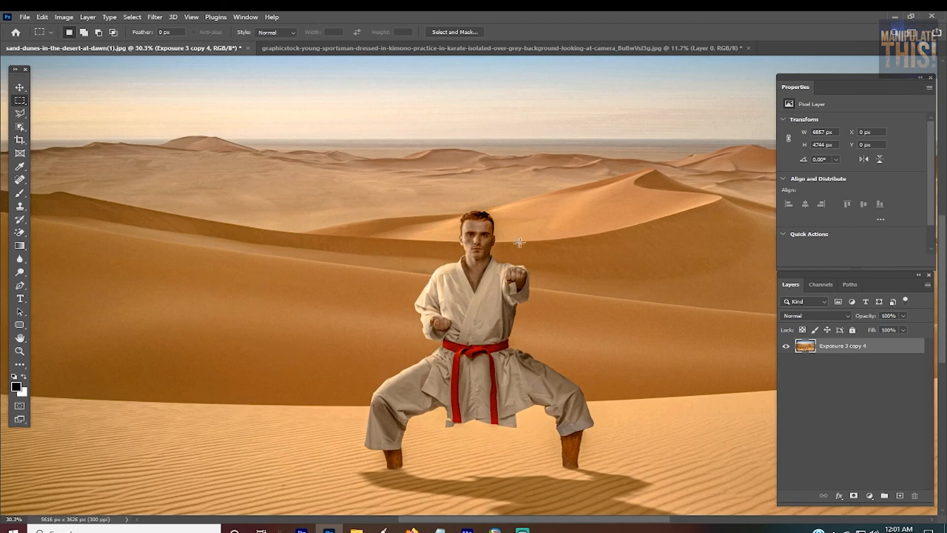
pyautogui.scroll(-2, 468, 298)
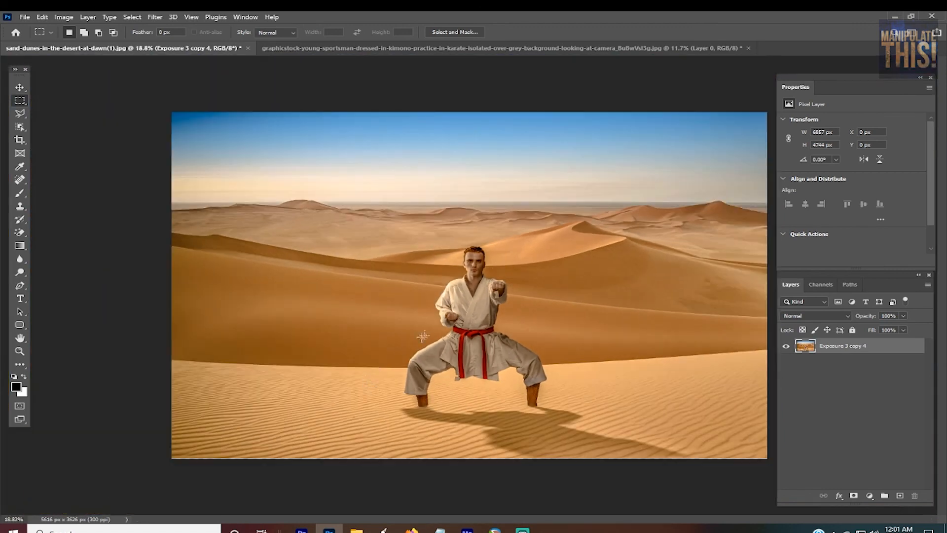
pyautogui.scroll(1, 520, 342)
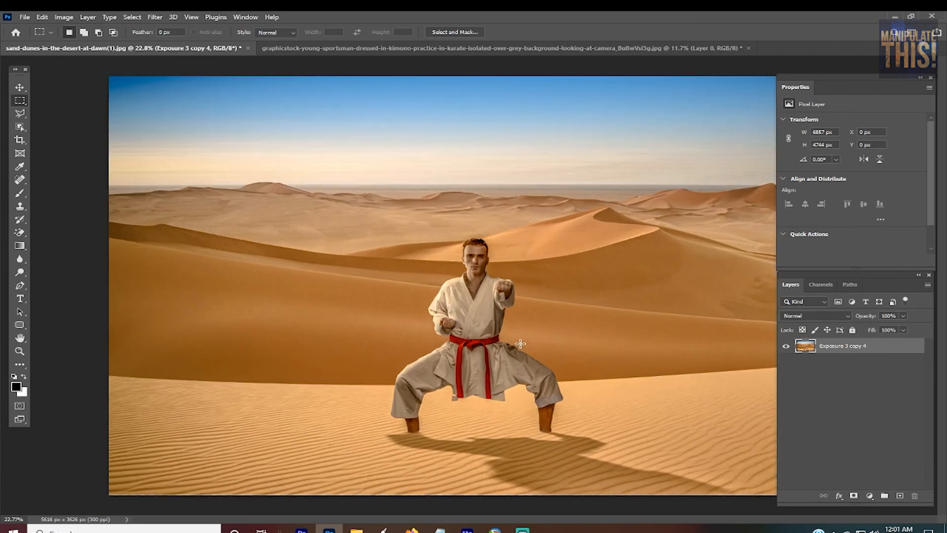